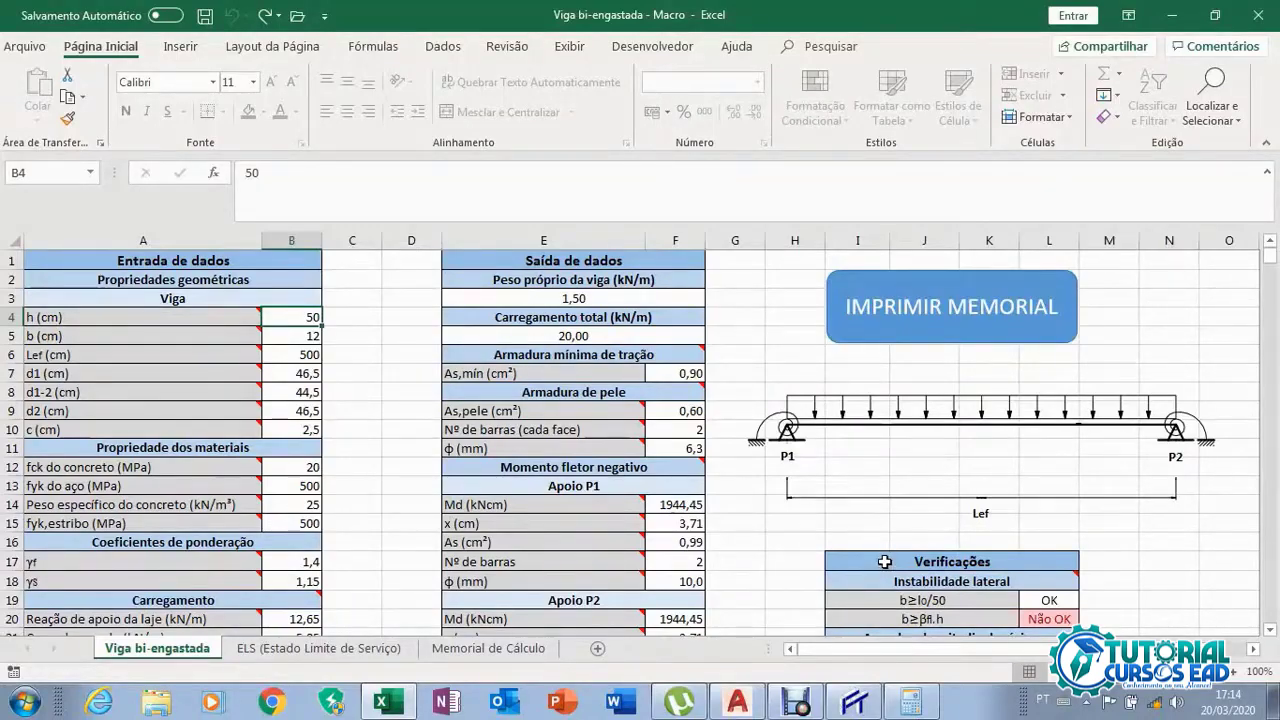
Examine the beam sheet's input data, output results and verification tables from the geometry down to the anchorage sections
{"action": "scroll", "coordinate": [884, 562], "scroll_direction": "down", "scroll_amount": 11}
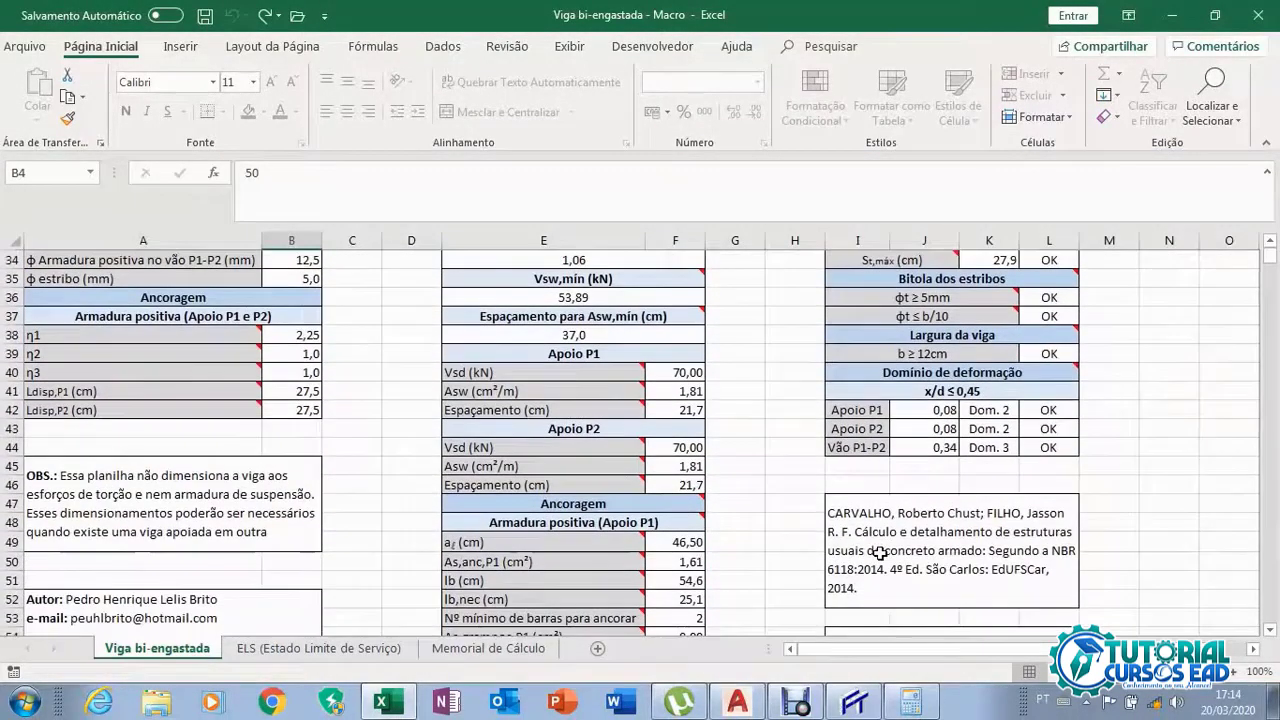
{"action": "scroll", "coordinate": [878, 552], "scroll_direction": "up", "scroll_amount": 10}
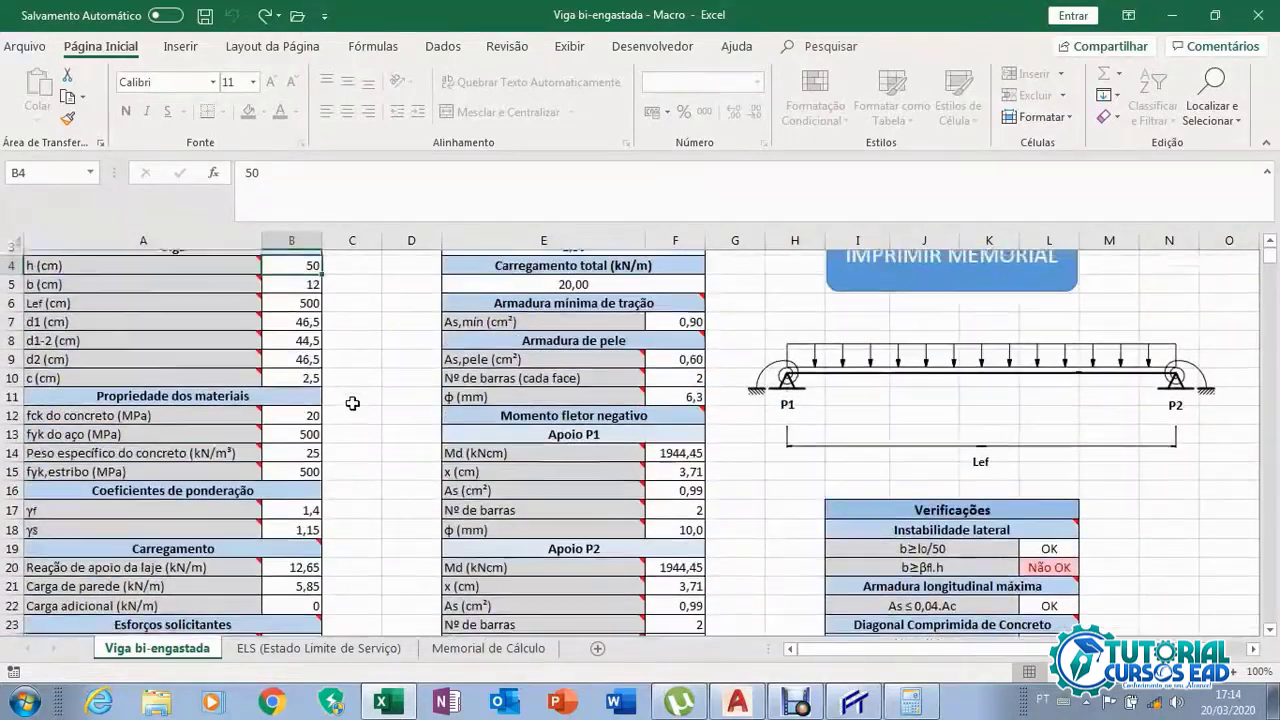
{"action": "scroll", "coordinate": [352, 403], "scroll_direction": "up", "scroll_amount": 1}
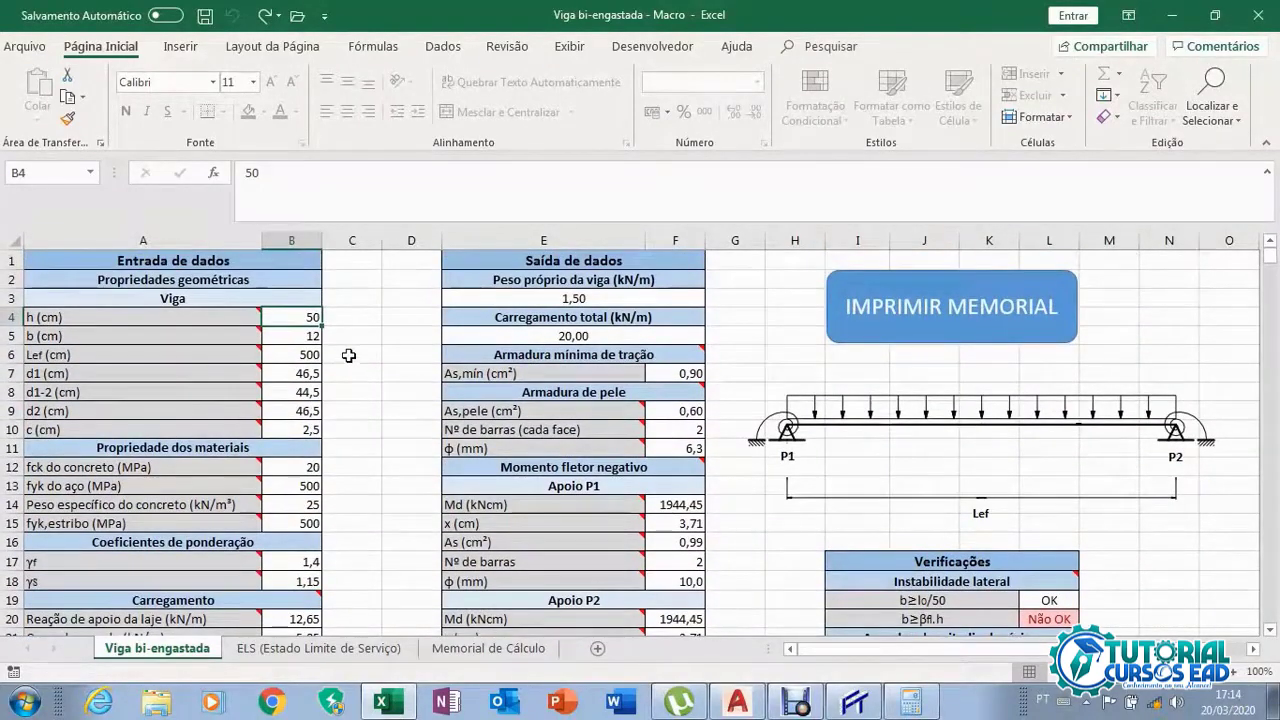
{"action": "scroll", "coordinate": [276, 462], "scroll_direction": "down", "scroll_amount": 9}
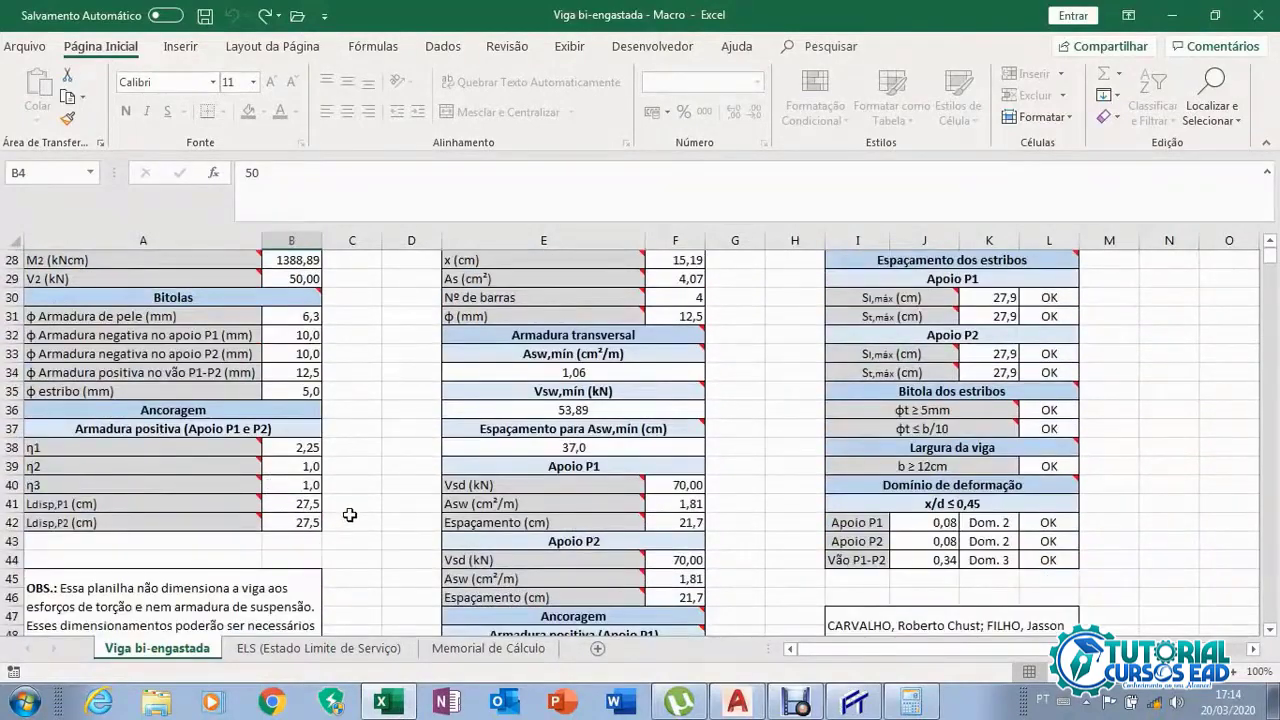
{"action": "scroll", "coordinate": [354, 445], "scroll_direction": "up", "scroll_amount": 9}
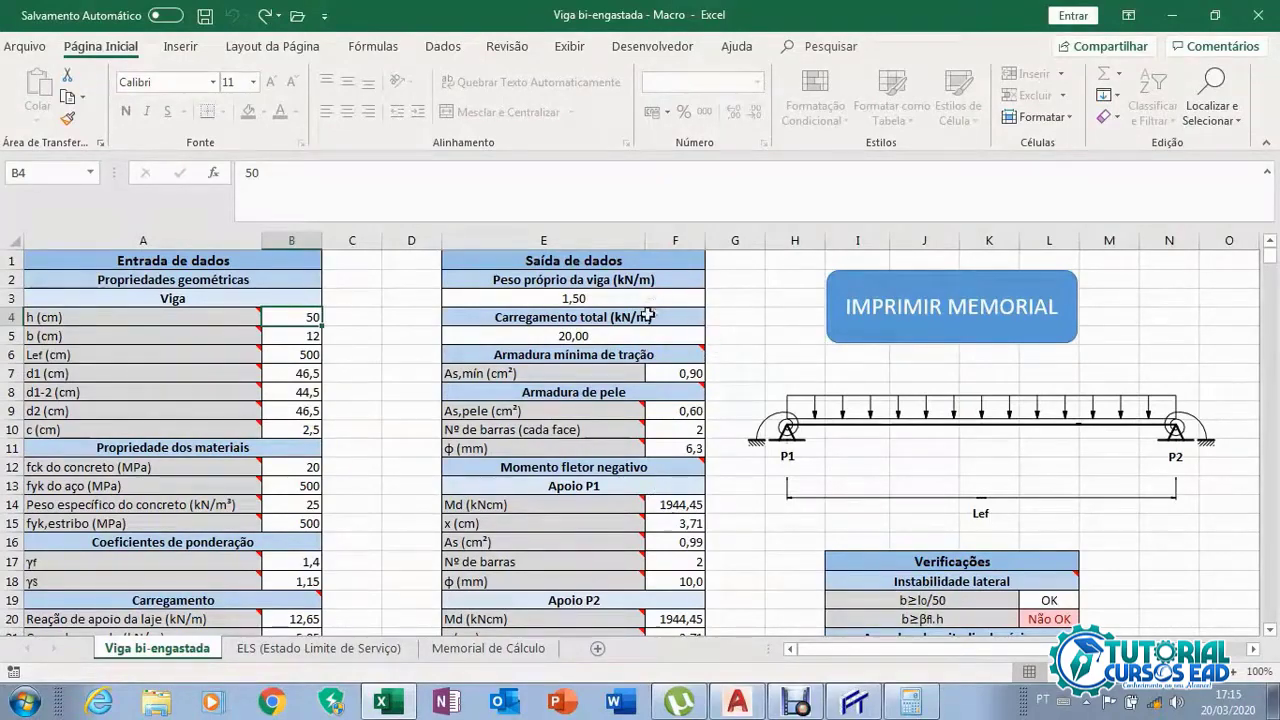
{"action": "scroll", "coordinate": [646, 380], "scroll_direction": "down", "scroll_amount": 4}
{"action": "scroll", "coordinate": [646, 390], "scroll_direction": "down", "scroll_amount": 12}
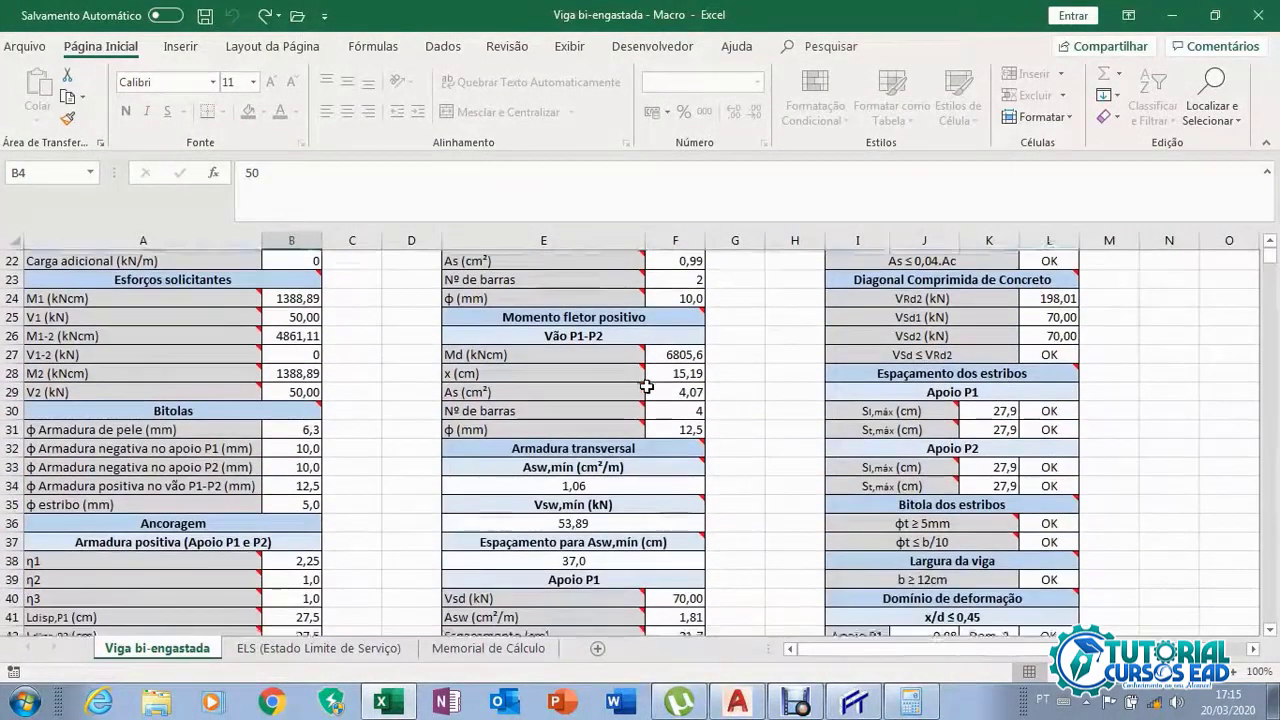
{"action": "scroll", "coordinate": [647, 403], "scroll_direction": "down", "scroll_amount": 2}
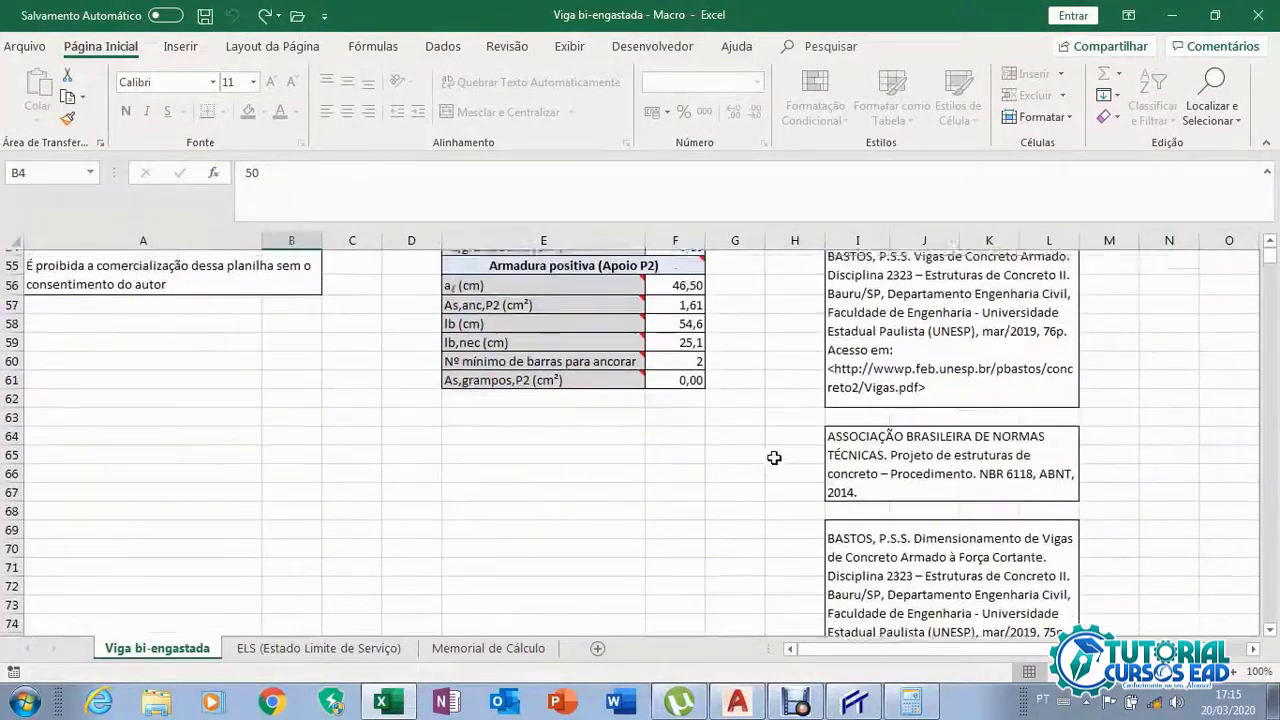
{"action": "scroll", "coordinate": [771, 457], "scroll_direction": "up", "scroll_amount": 16}
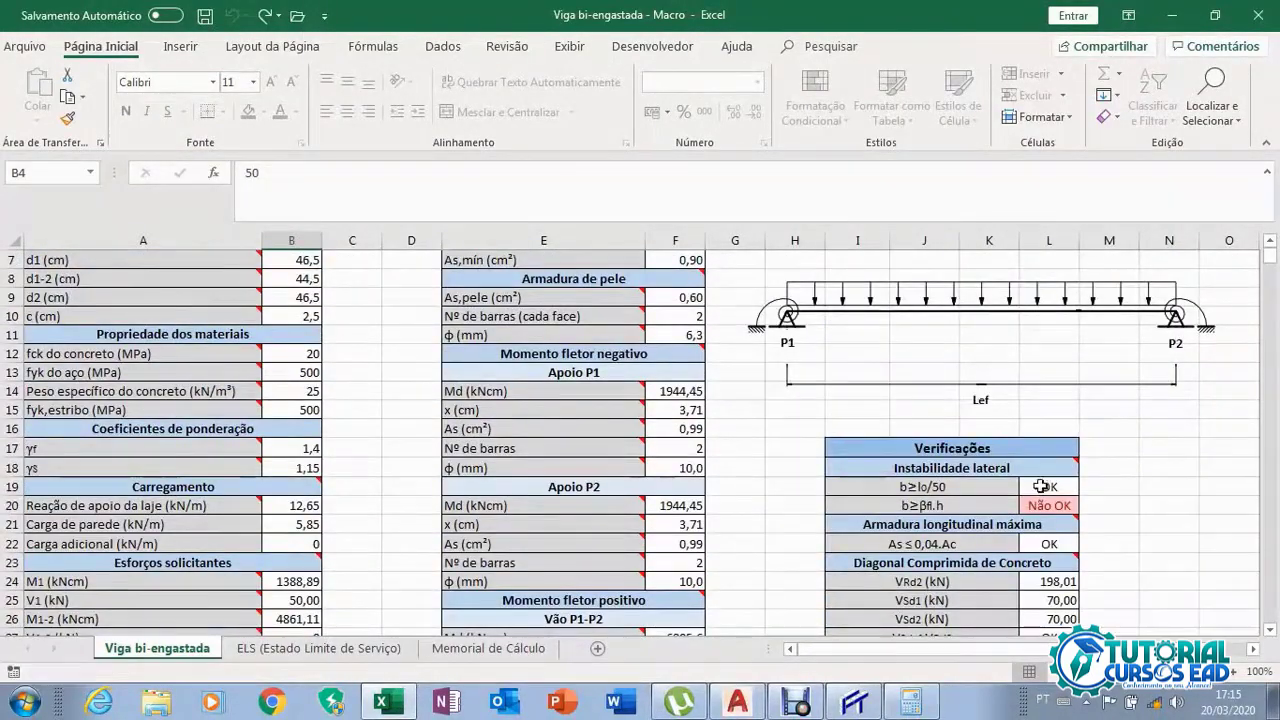
{"action": "scroll", "coordinate": [1040, 490], "scroll_direction": "down", "scroll_amount": 8}
{"action": "scroll", "coordinate": [1040, 502], "scroll_direction": "down", "scroll_amount": 2}
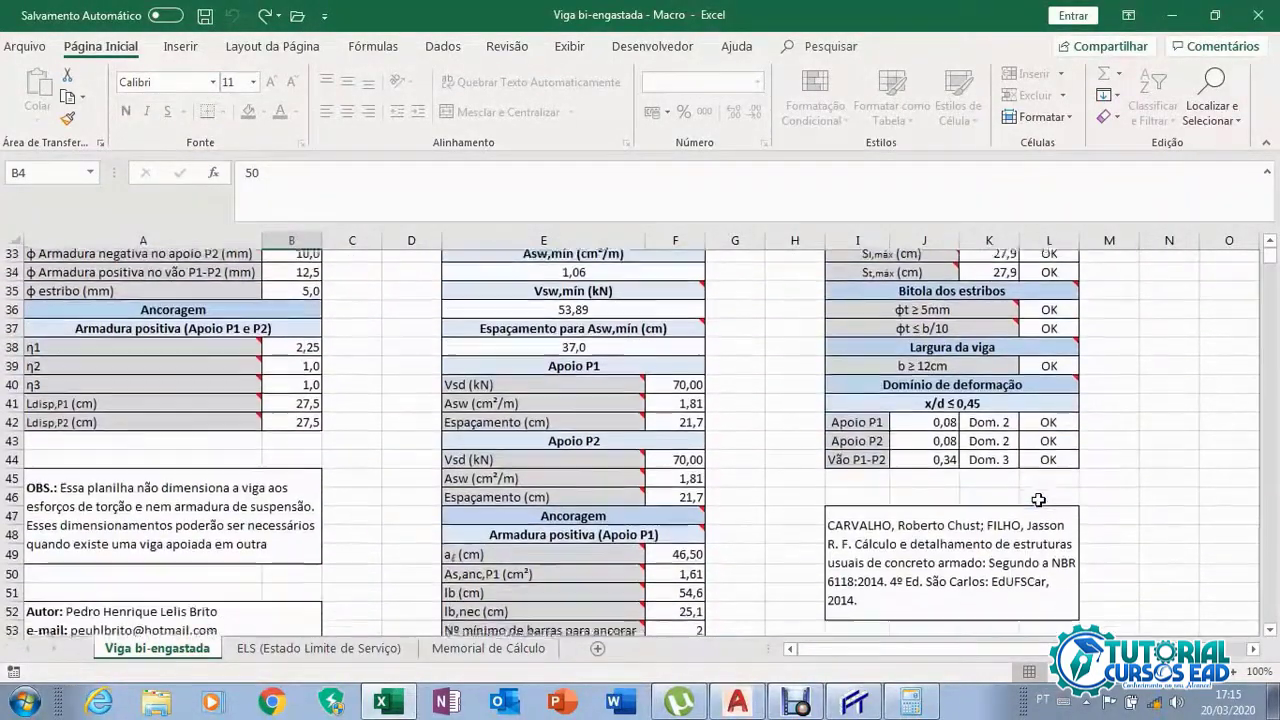
{"action": "scroll", "coordinate": [905, 510], "scroll_direction": "up", "scroll_amount": 3}
{"action": "scroll", "coordinate": [765, 502], "scroll_direction": "up", "scroll_amount": 8}
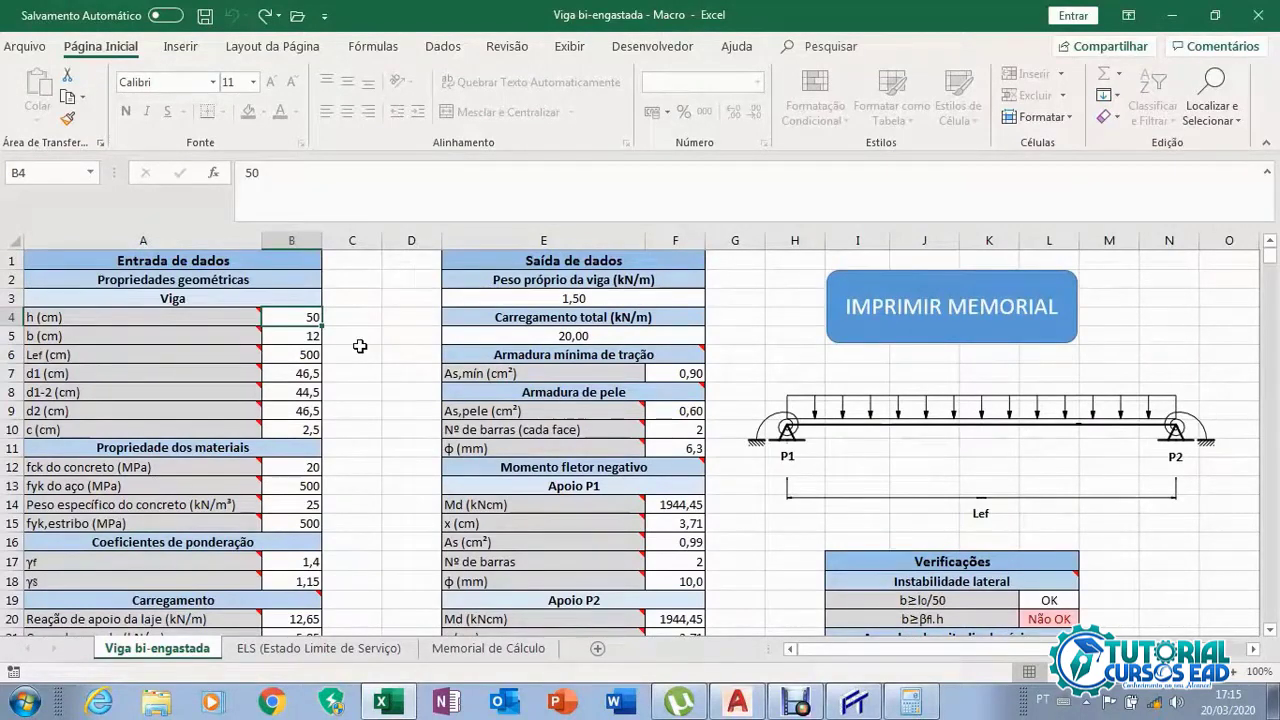
Review the beam's geometric inputs one by one: b, Lef, d1, d1-2, d2 and c
{"action": "left_click", "coordinate": [287, 335]}
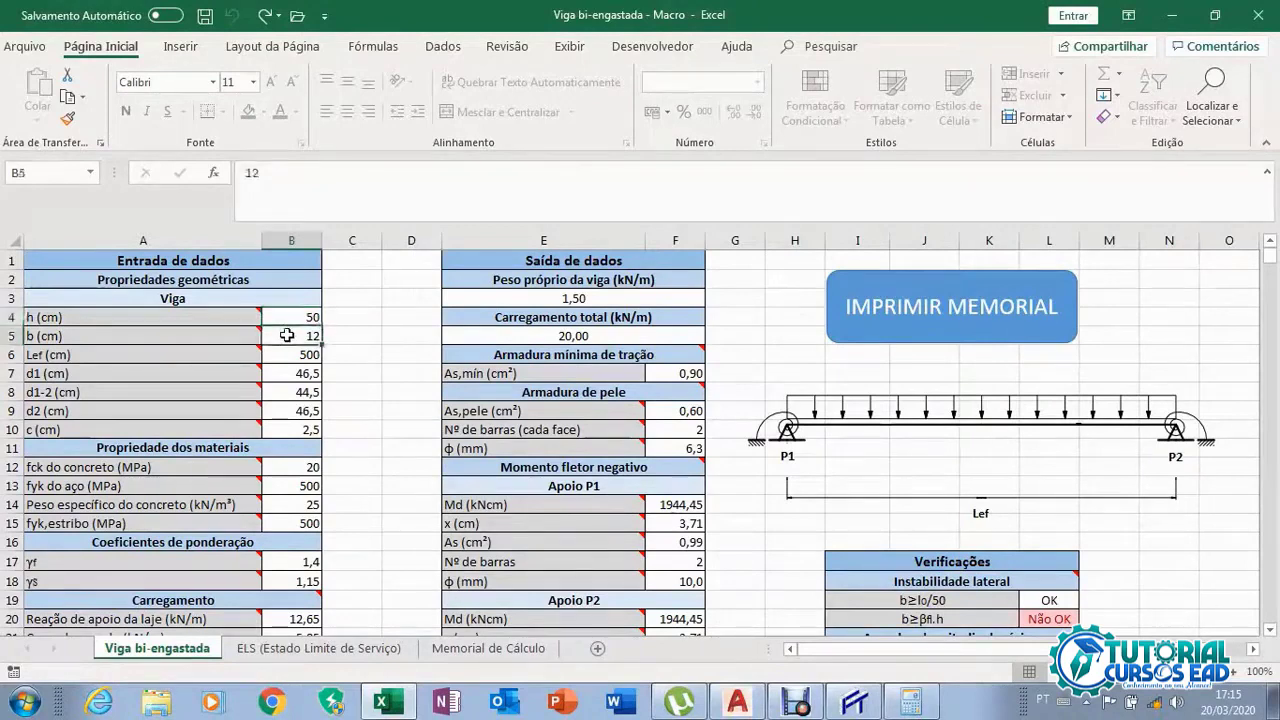
{"action": "left_click", "coordinate": [281, 355]}
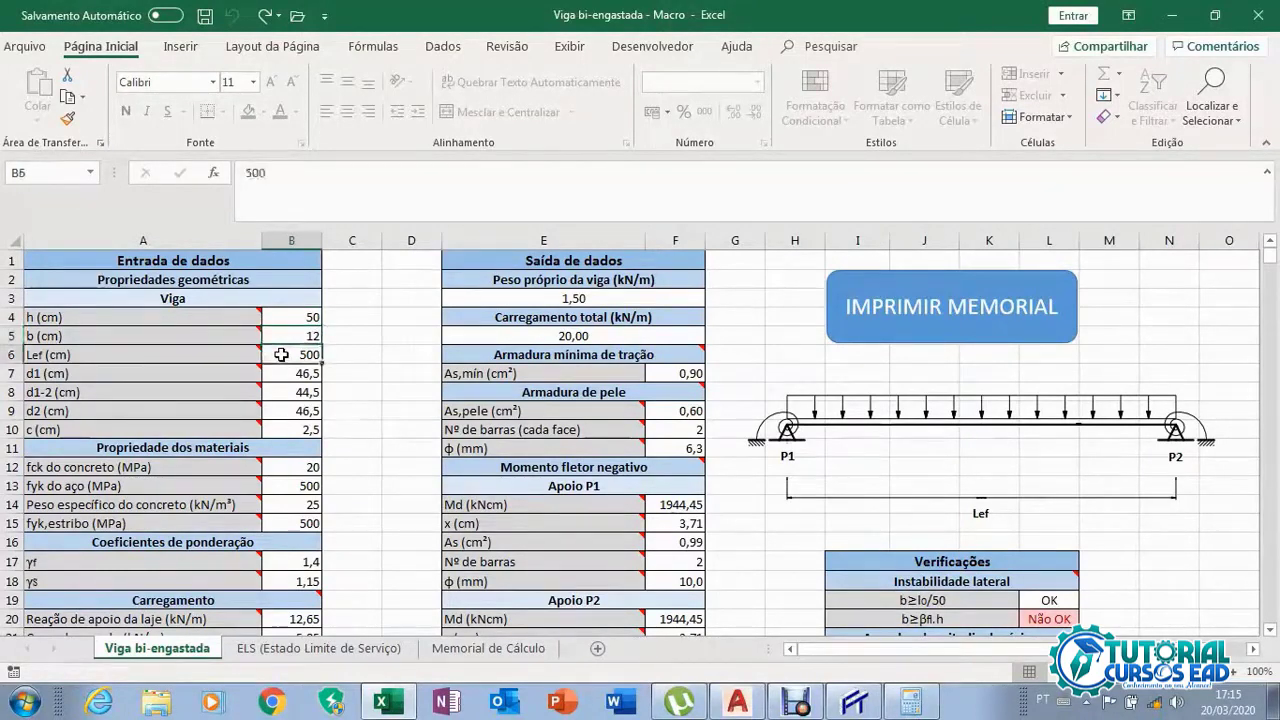
{"action": "left_click", "coordinate": [283, 375]}
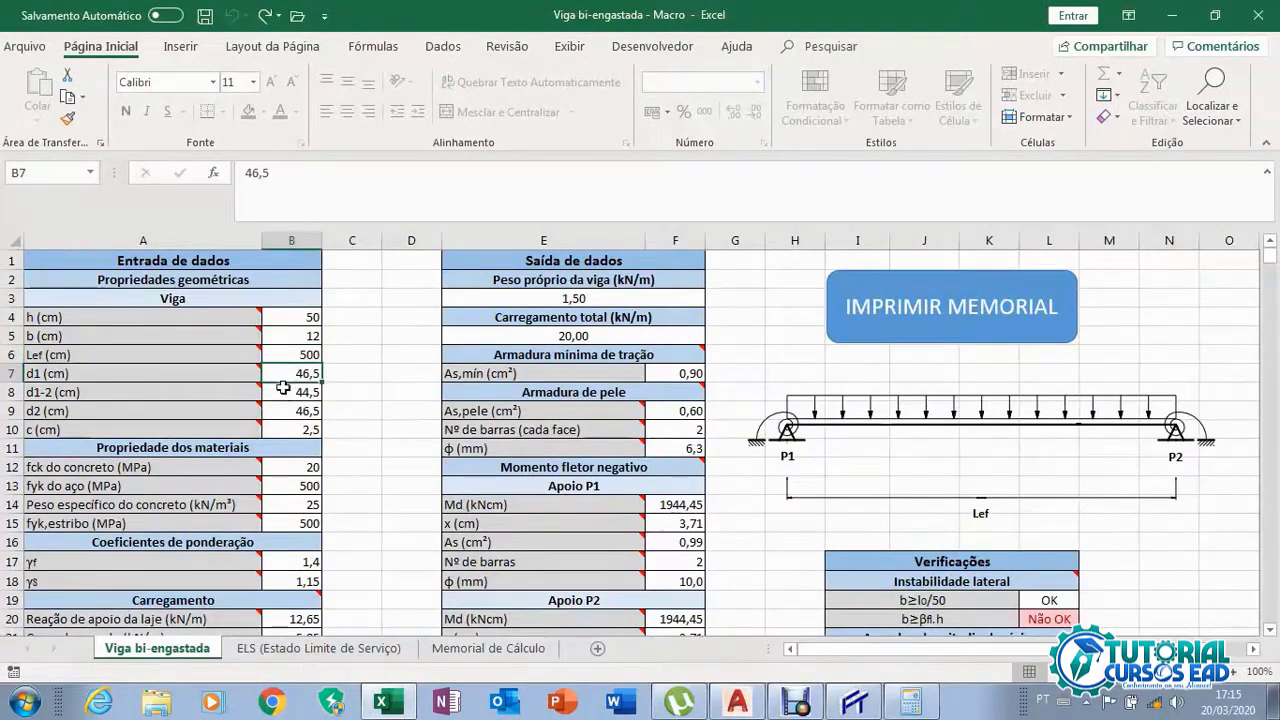
{"action": "left_click", "coordinate": [283, 391]}
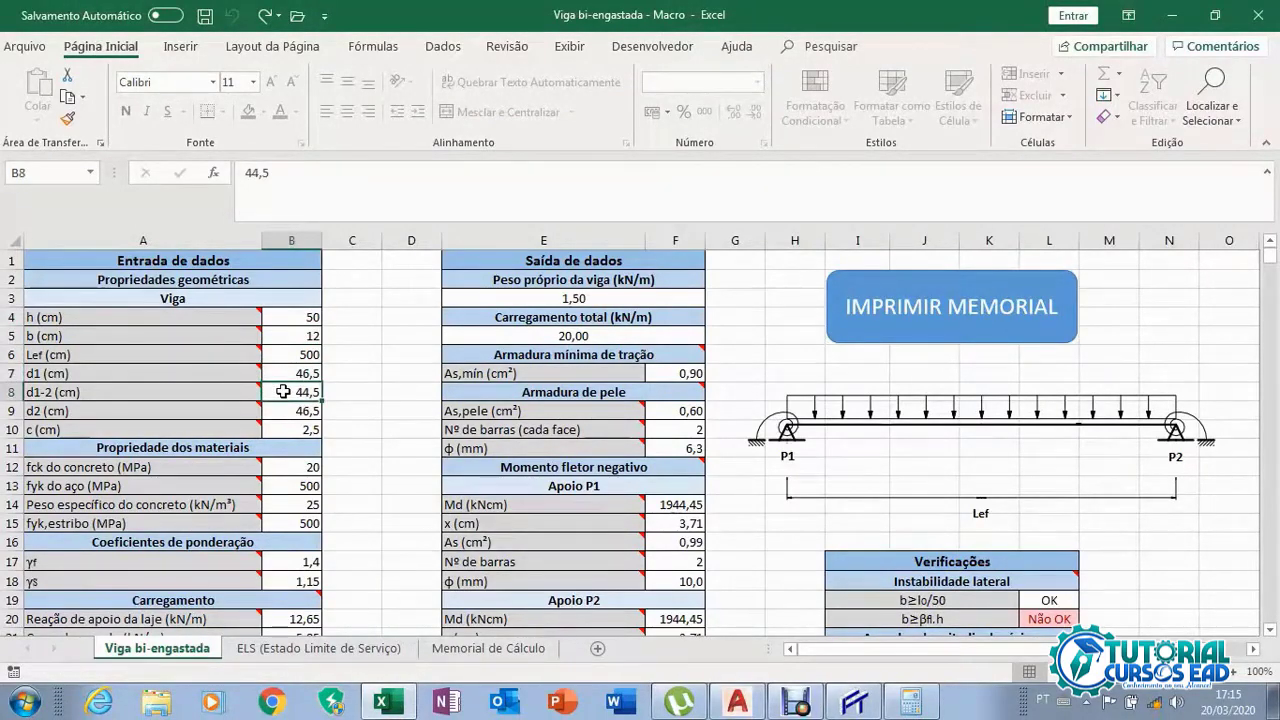
{"action": "left_click", "coordinate": [283, 410]}
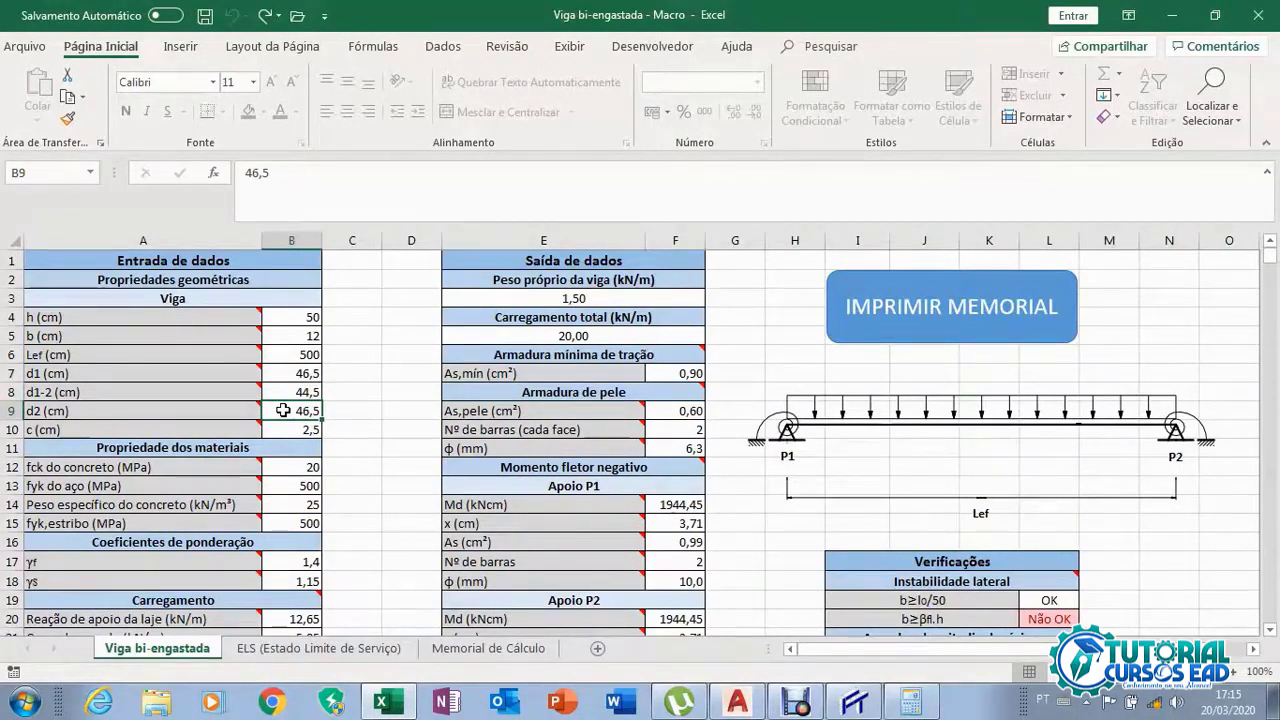
{"action": "left_click", "coordinate": [290, 428]}
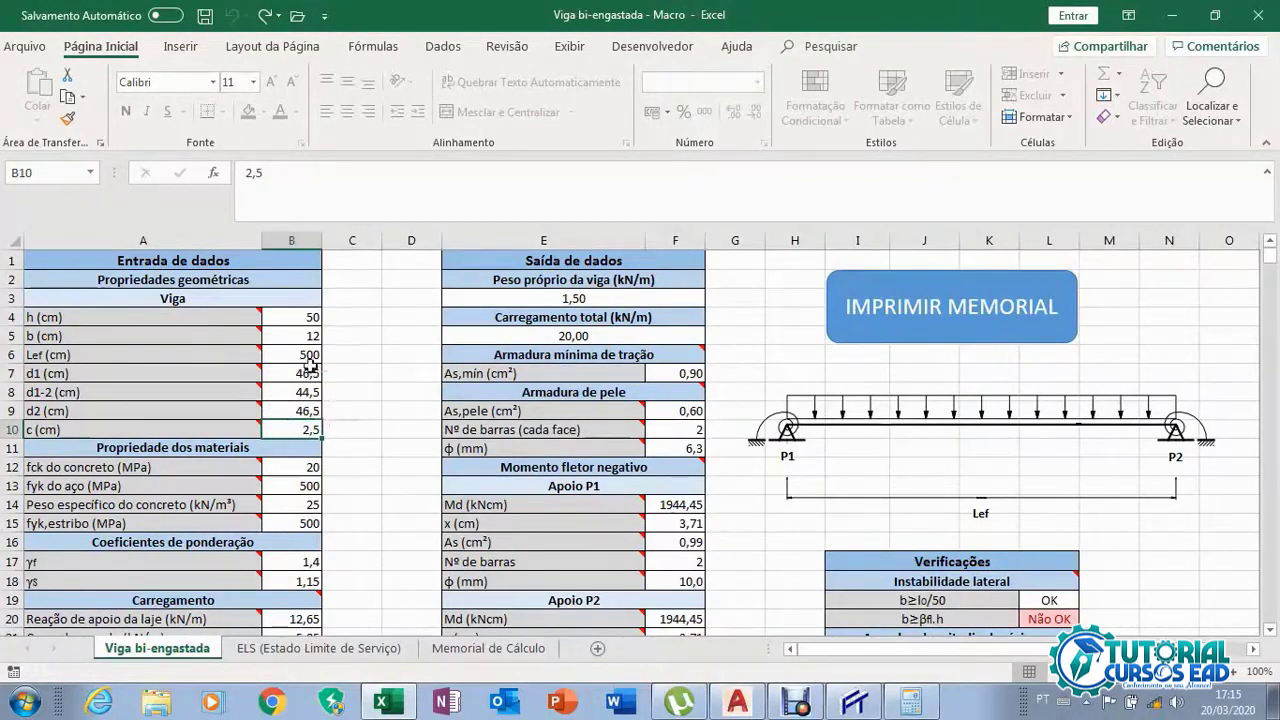
{"action": "left_click", "coordinate": [287, 393]}
{"action": "left_click", "coordinate": [284, 378]}
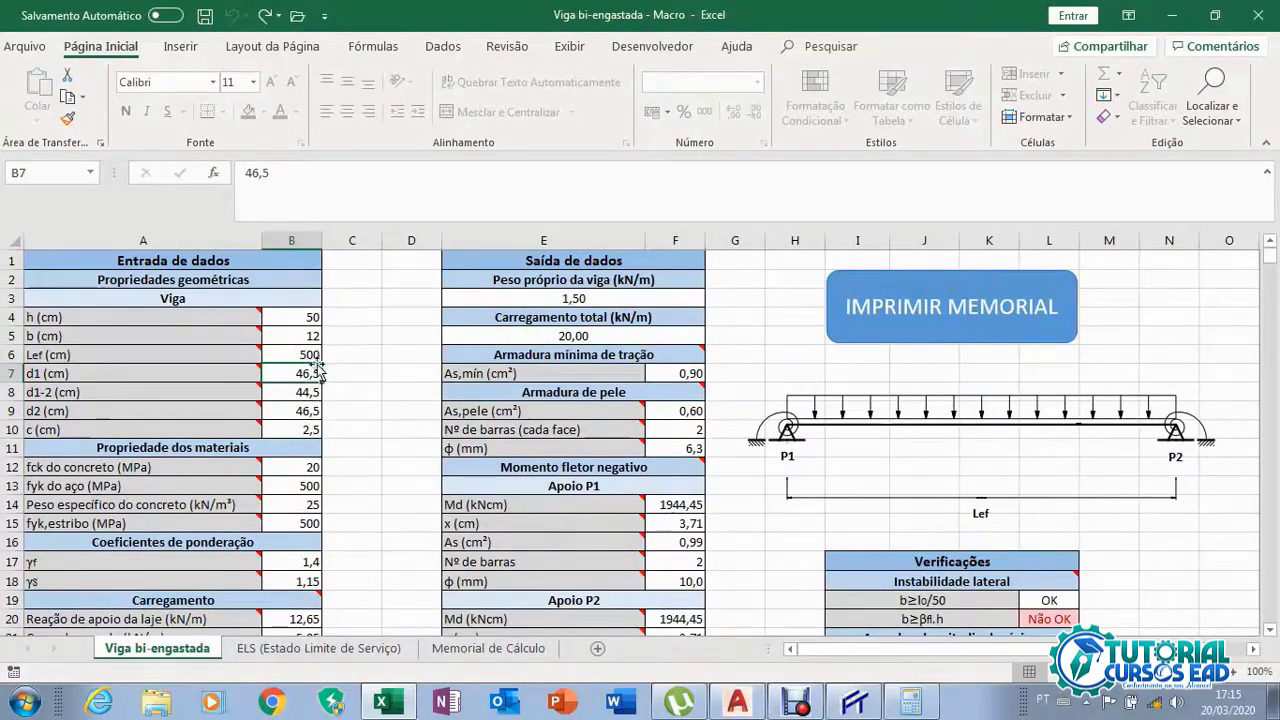
Set the effective depth d1-2 of the beam to 46,37 cm
{"action": "left_click", "coordinate": [290, 392]}
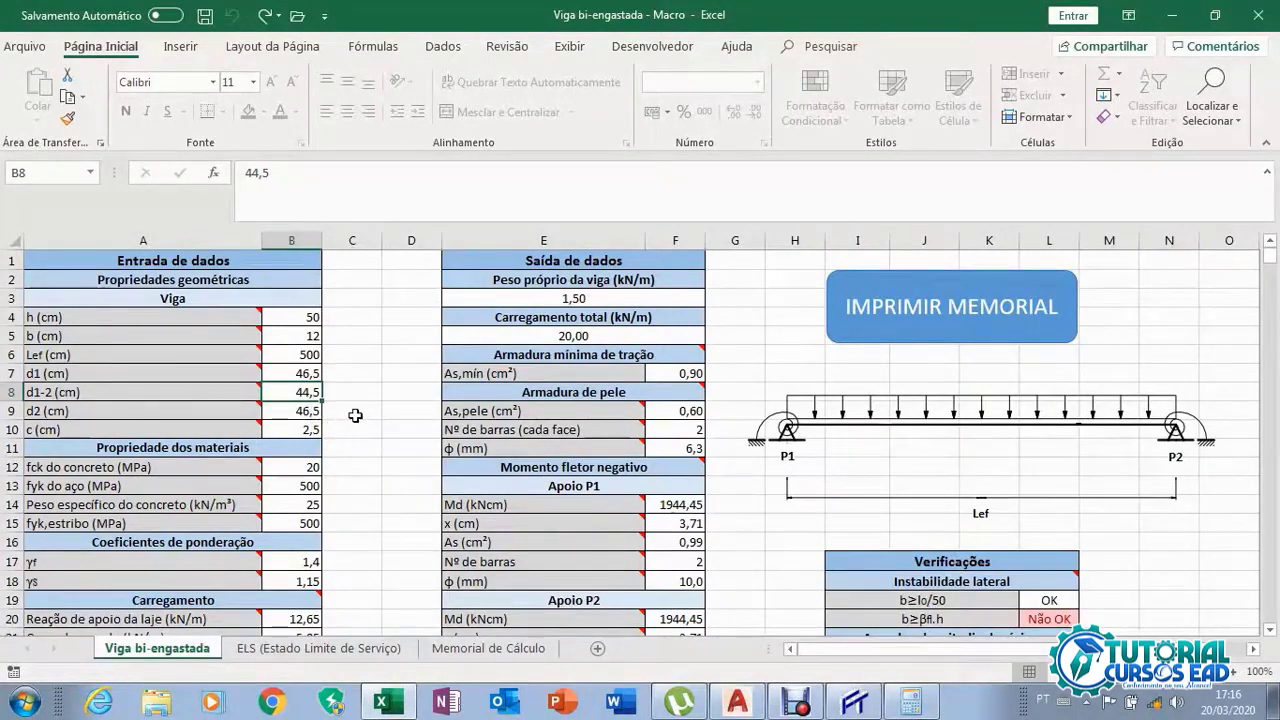
{"action": "type", "text": "46,"}
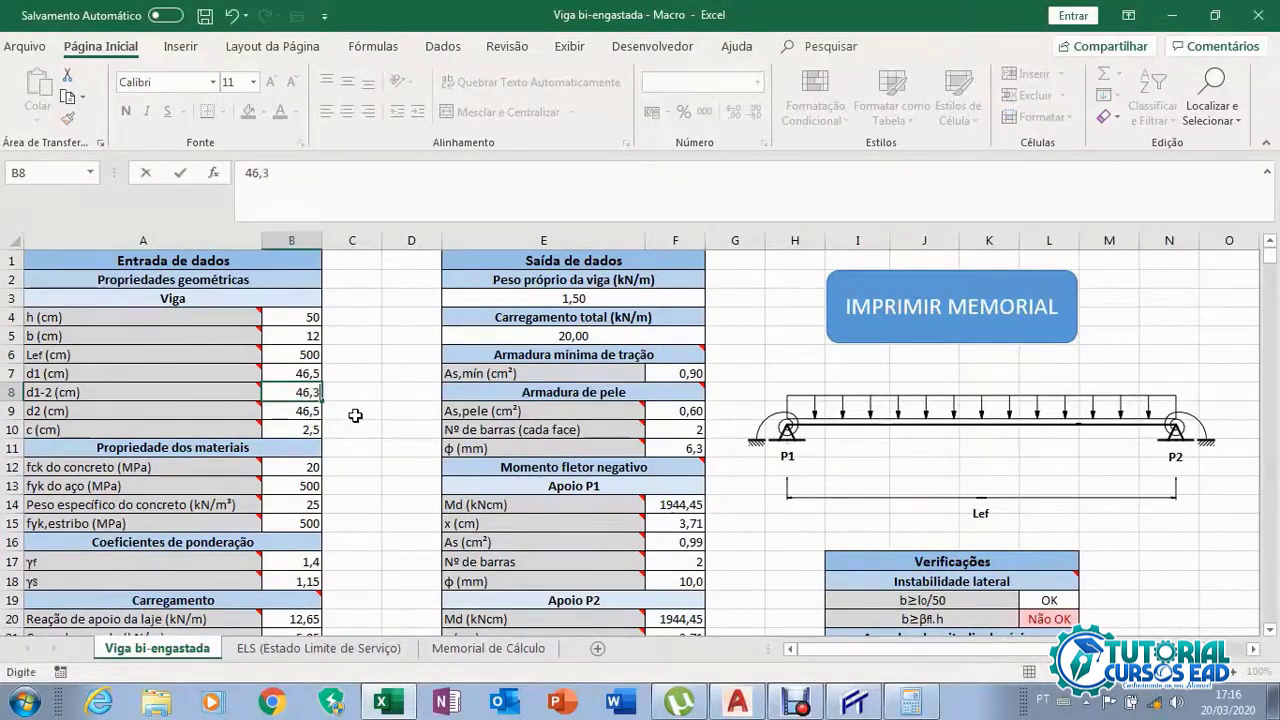
{"action": "type", "text": "37"}
{"action": "left_click", "coordinate": [308, 412]}
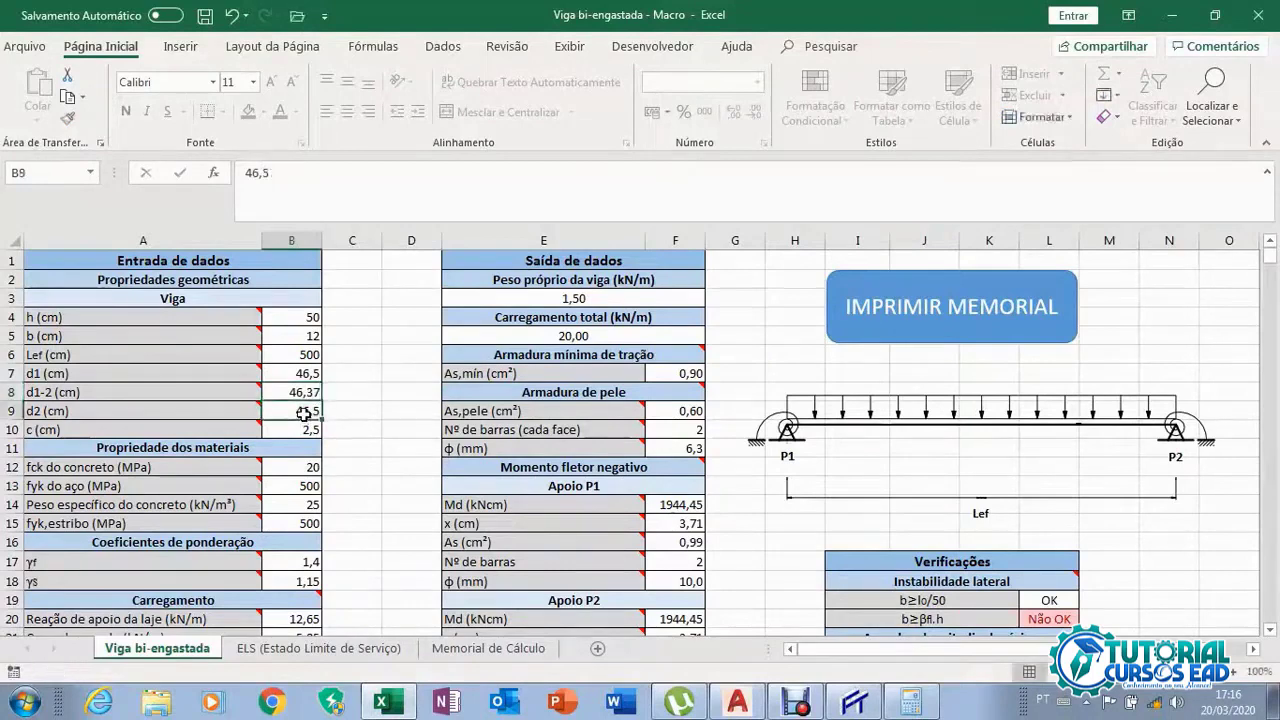
Switch to the calculator, compute the effective depth as 50 - 2,5 - 0,5 - 1,25/2, and return to the beam spreadsheet
{"action": "left_click", "coordinate": [910, 703]}
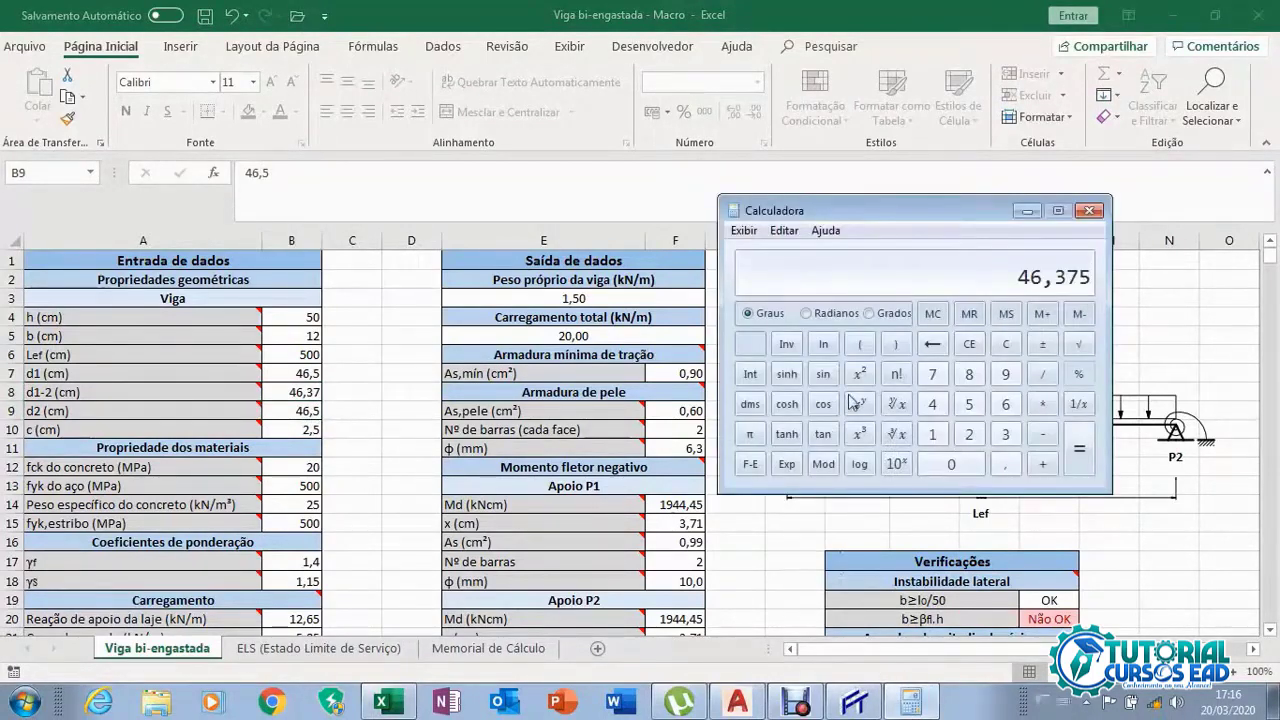
{"action": "left_click", "coordinate": [1006, 344]}
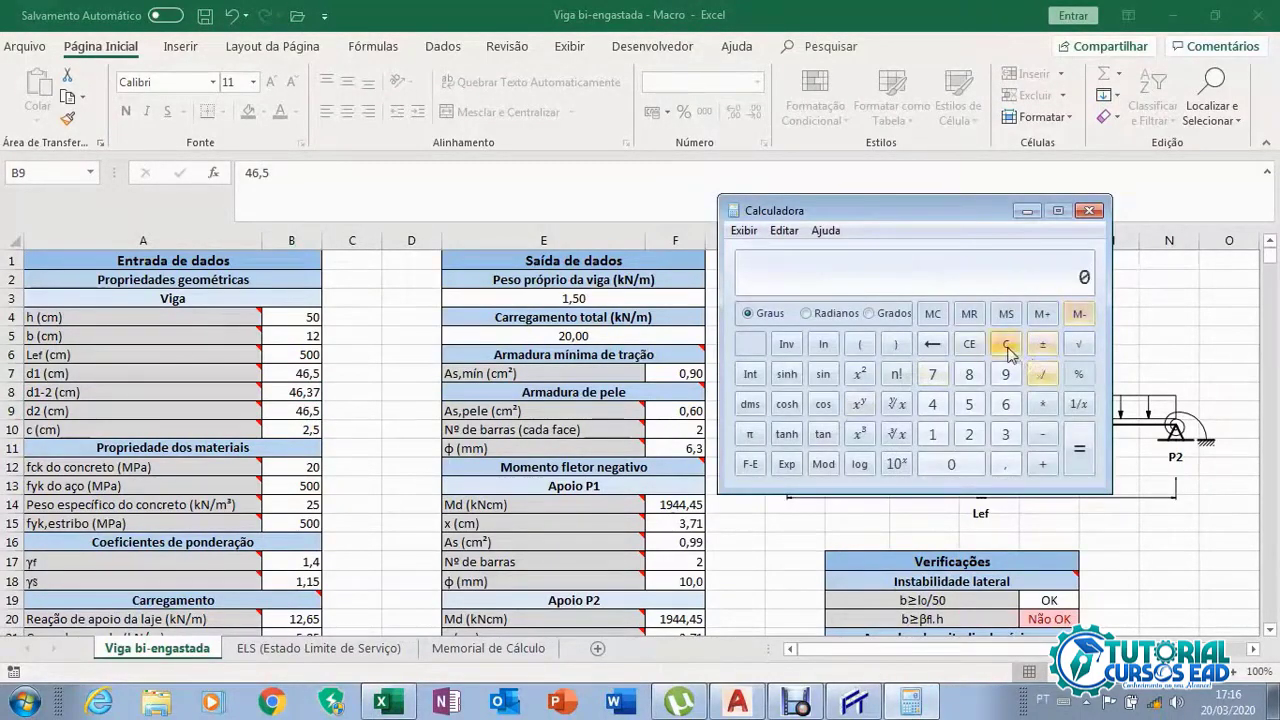
{"action": "left_click", "coordinate": [970, 405]}
{"action": "left_click", "coordinate": [958, 466]}
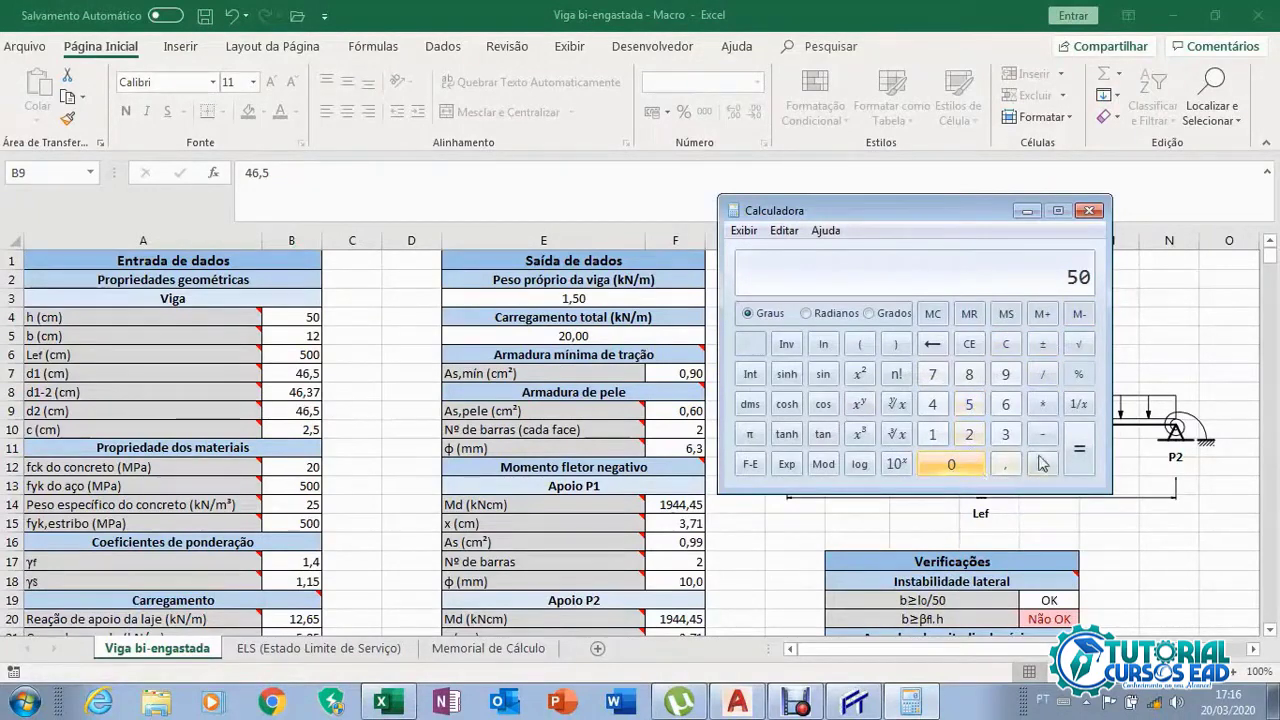
{"action": "left_click", "coordinate": [969, 434]}
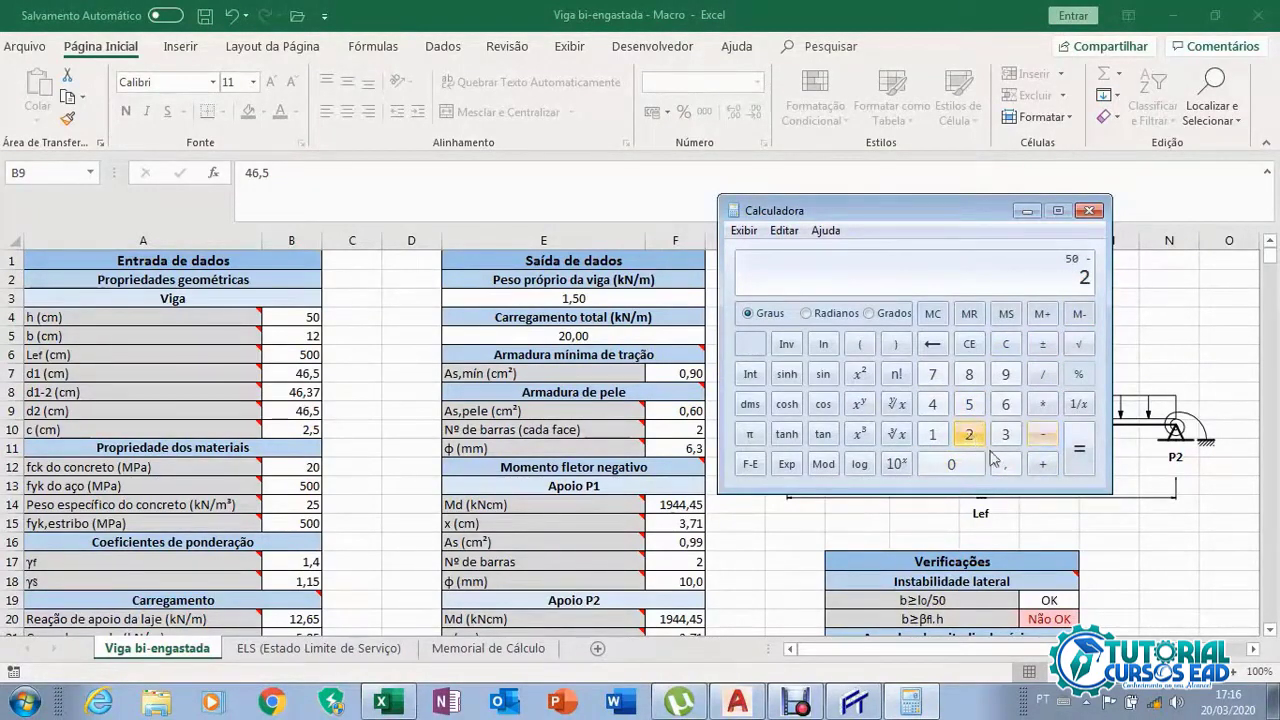
{"action": "left_click", "coordinate": [1006, 464]}
{"action": "left_click", "coordinate": [969, 405]}
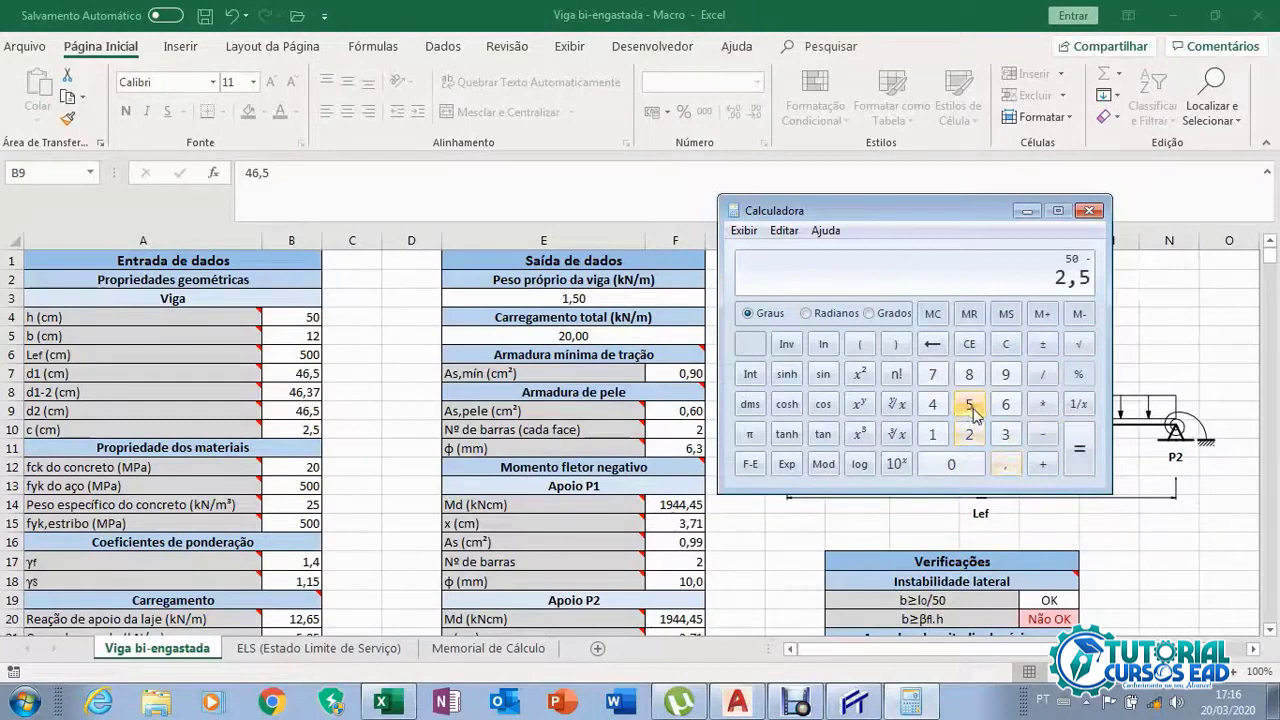
{"action": "left_click", "coordinate": [1042, 434]}
{"action": "left_click", "coordinate": [952, 466]}
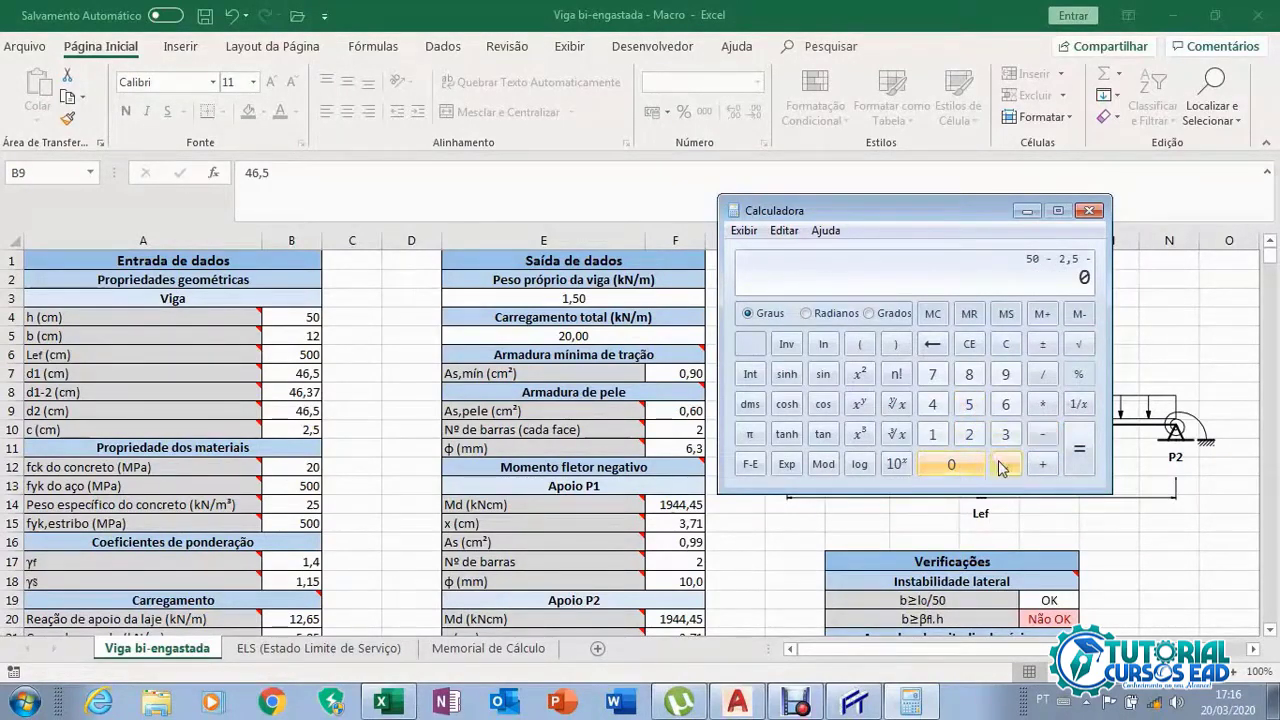
{"action": "left_click", "coordinate": [1006, 464]}
{"action": "left_click", "coordinate": [970, 407]}
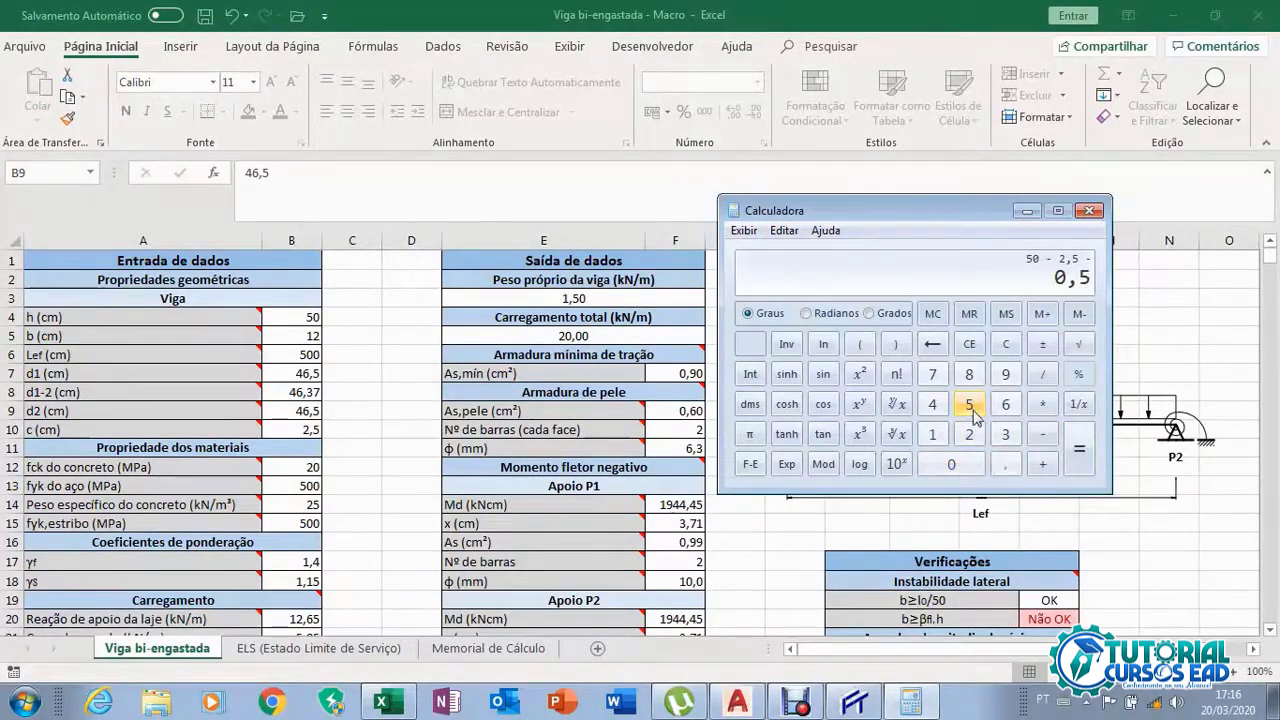
{"action": "left_click", "coordinate": [1046, 438]}
{"action": "left_click", "coordinate": [932, 434]}
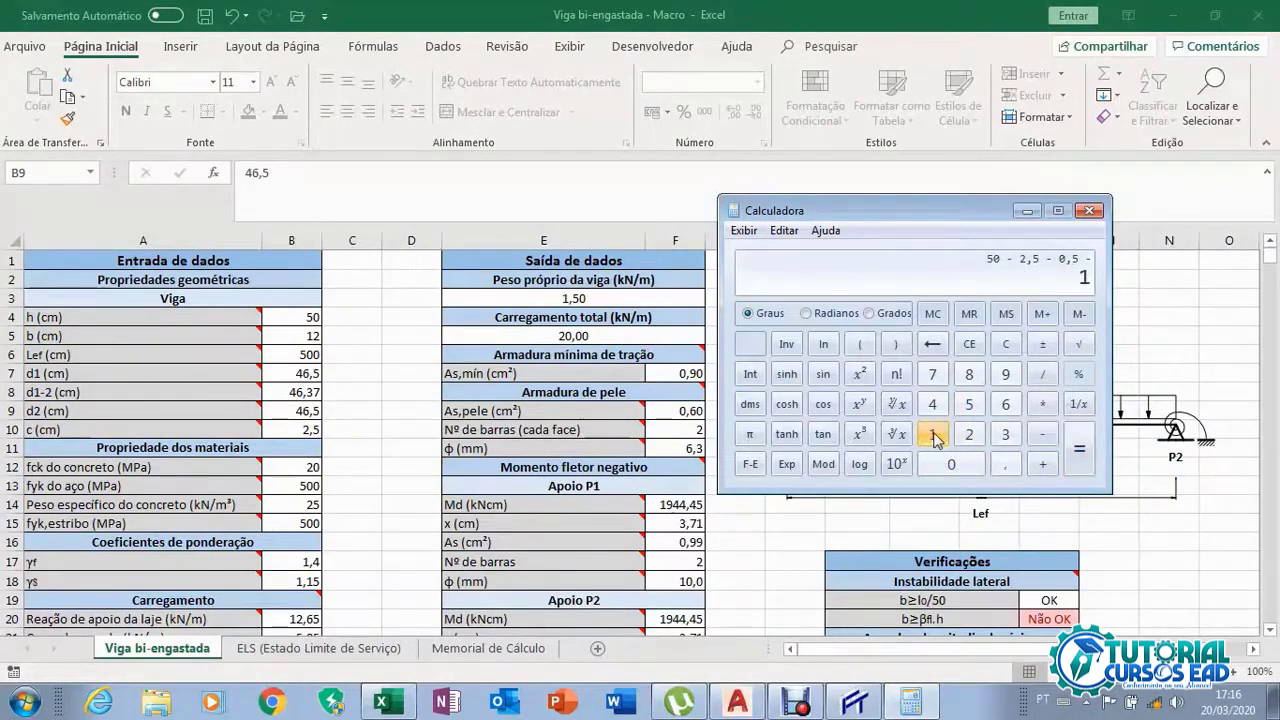
{"action": "left_click", "coordinate": [1005, 465]}
{"action": "left_click", "coordinate": [969, 434]}
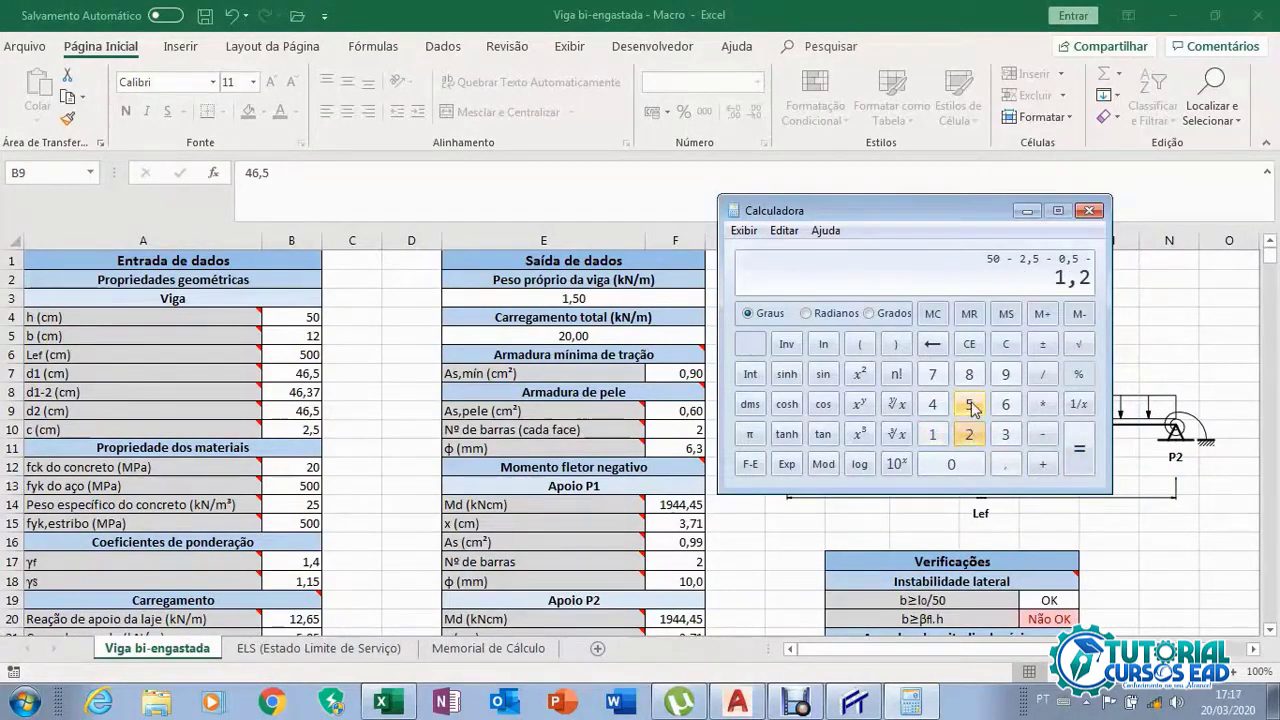
{"action": "left_click", "coordinate": [970, 405]}
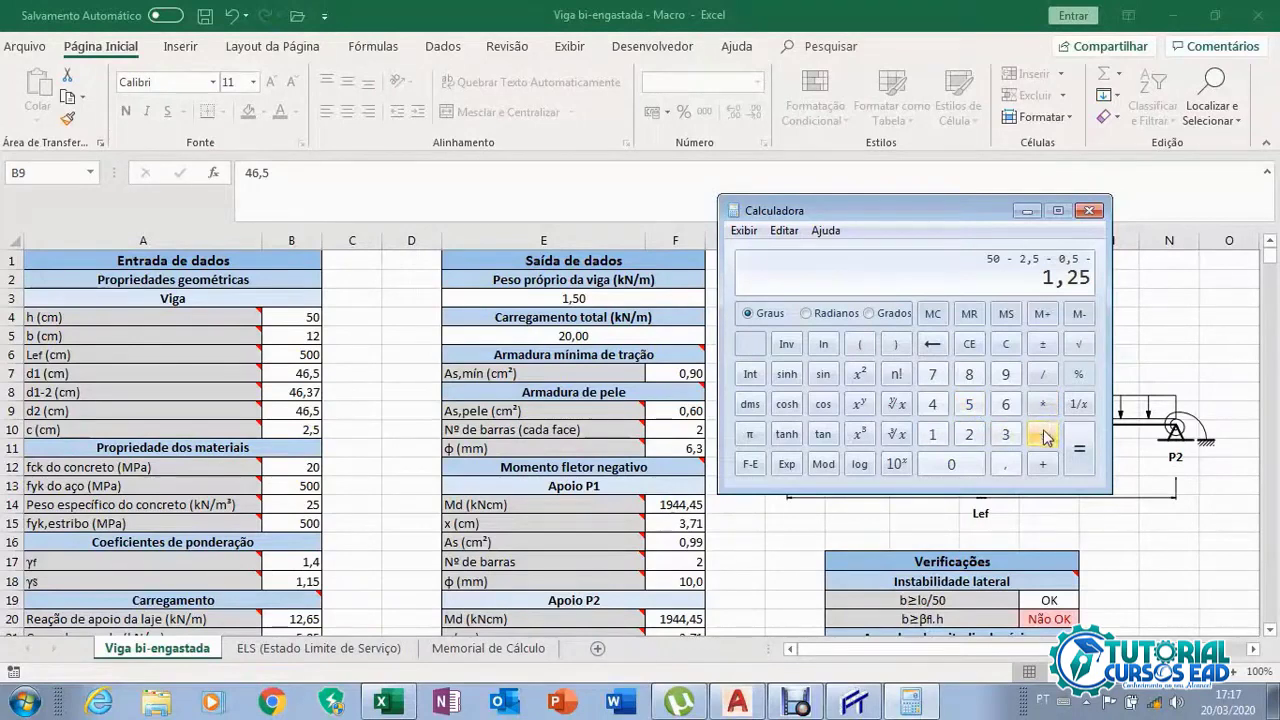
{"action": "left_click", "coordinate": [1043, 374]}
{"action": "left_click", "coordinate": [969, 434]}
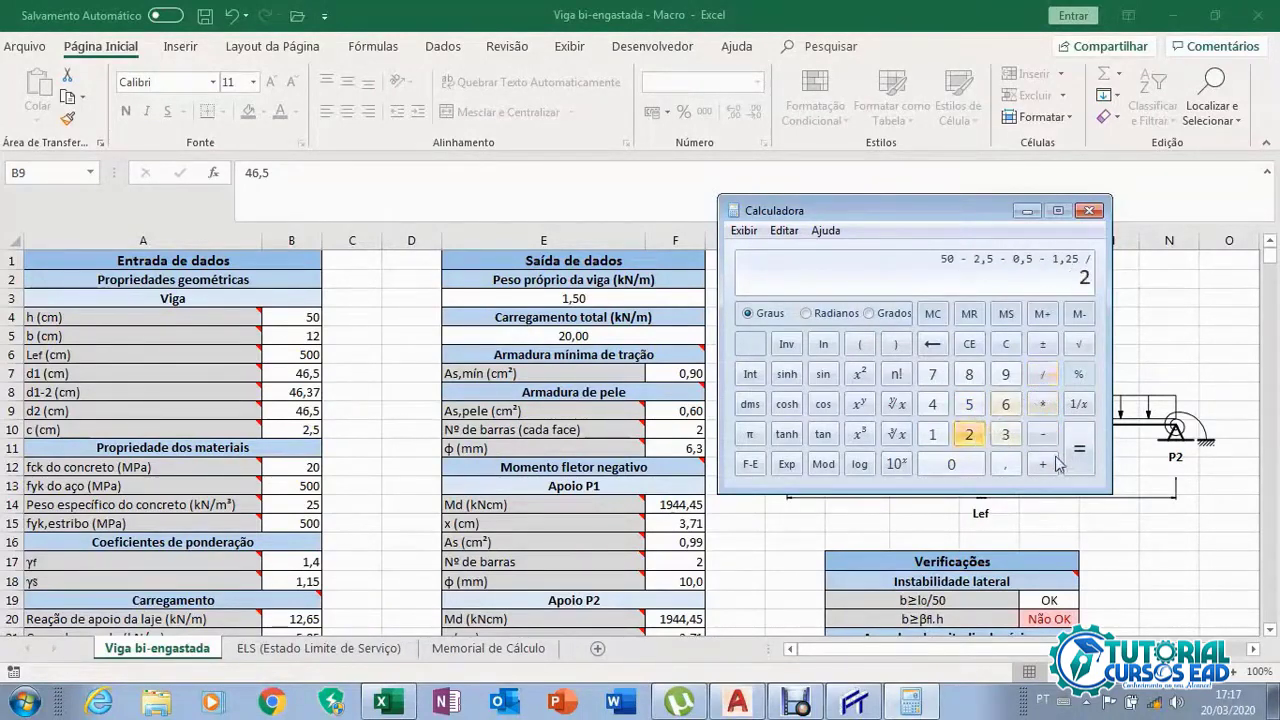
{"action": "left_click", "coordinate": [1079, 452]}
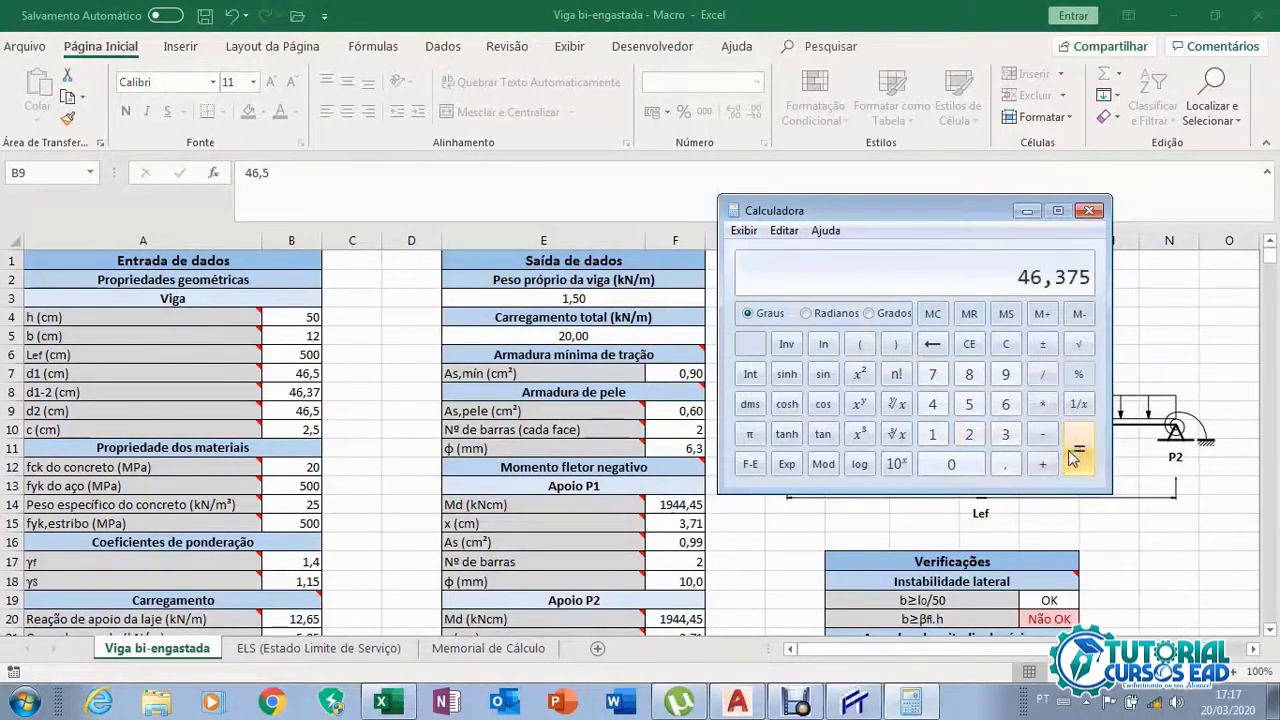
{"action": "left_click", "coordinate": [1030, 211]}
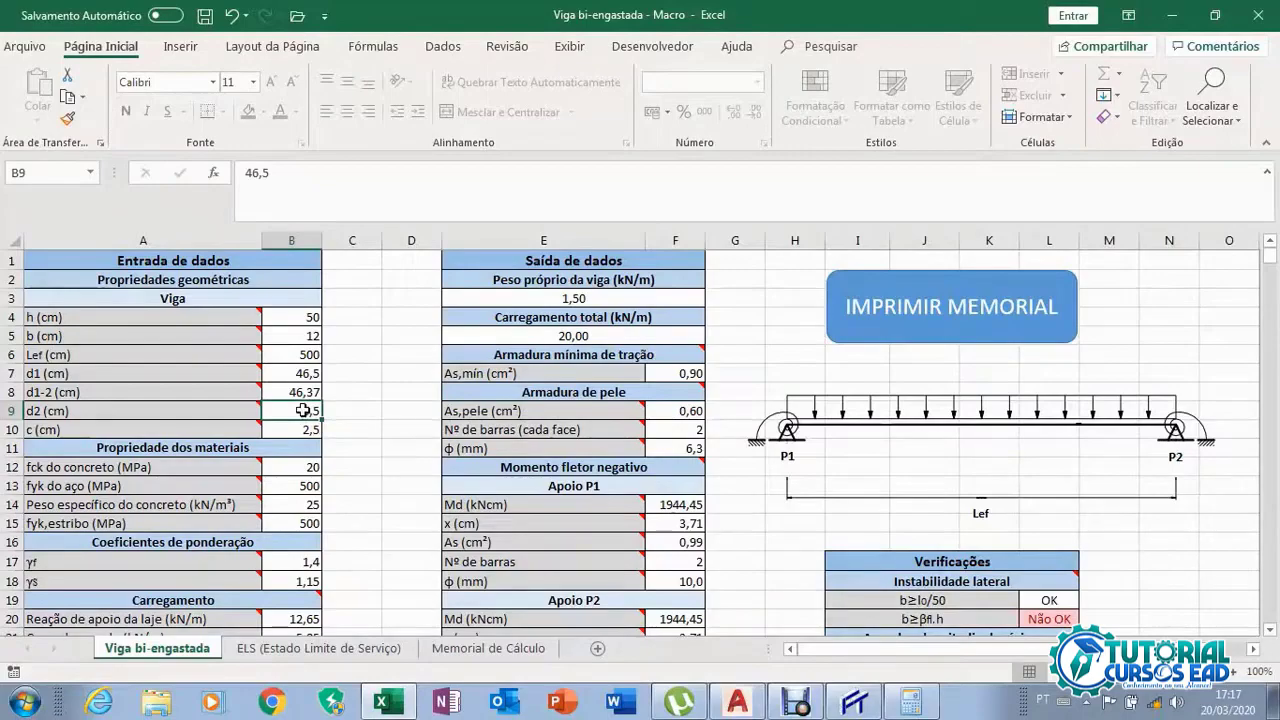
{"action": "scroll", "coordinate": [330, 427], "scroll_direction": "down", "scroll_amount": 4}
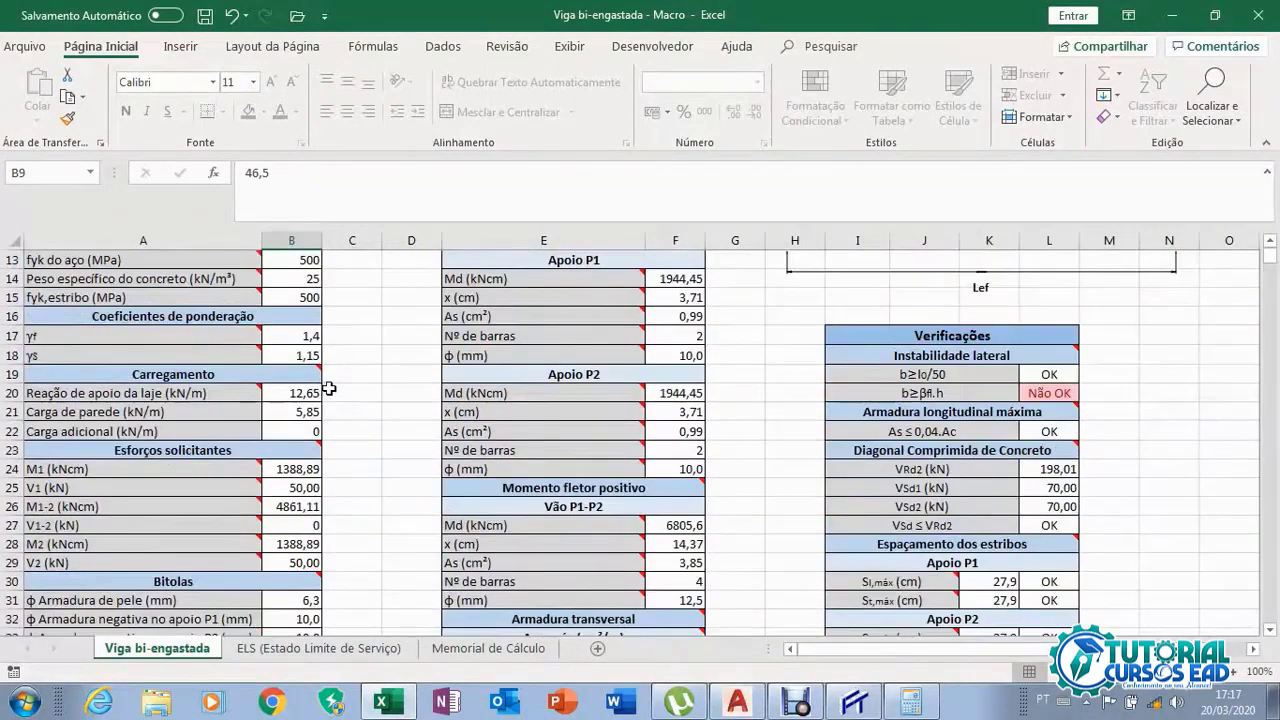
{"action": "scroll", "coordinate": [369, 359], "scroll_direction": "up", "scroll_amount": 3}
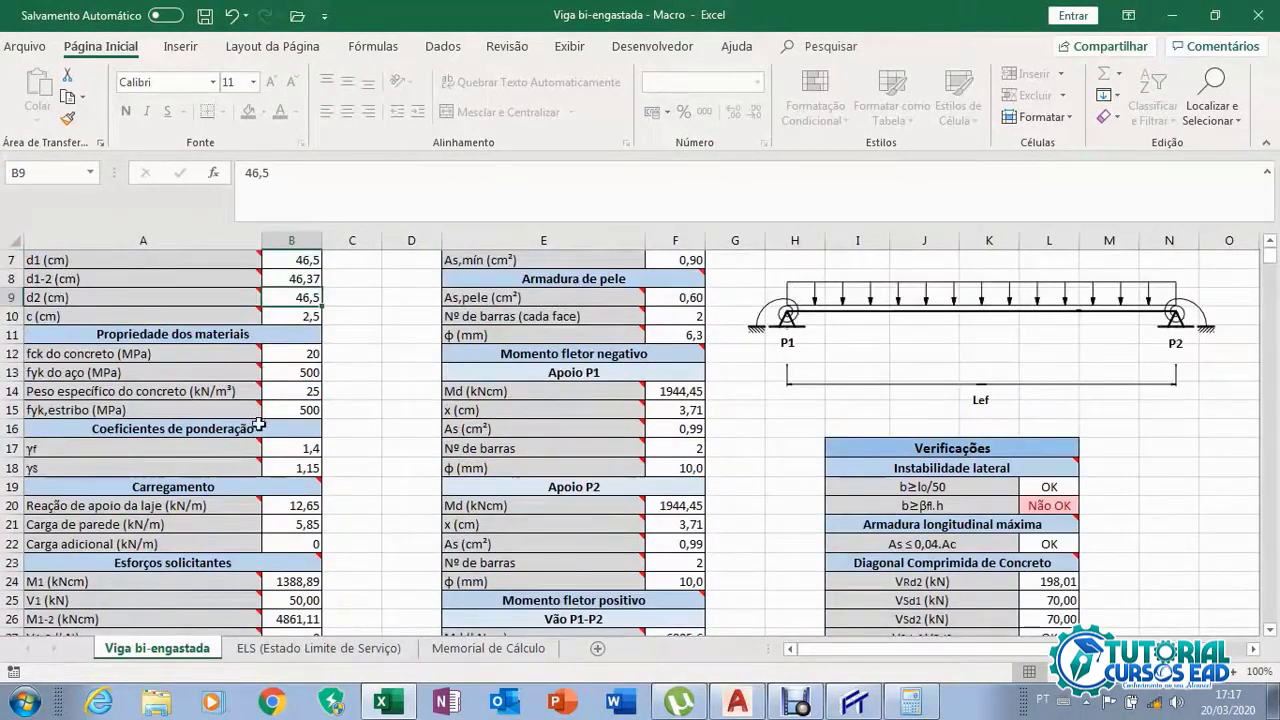
Examine the bar diameters in the input data and the reinforcement results for supports P1 and P2 and span P1-P2
{"action": "scroll", "coordinate": [258, 450], "scroll_direction": "down", "scroll_amount": 3}
{"action": "scroll", "coordinate": [258, 464], "scroll_direction": "down", "scroll_amount": 4}
{"action": "scroll", "coordinate": [355, 517], "scroll_direction": "up", "scroll_amount": 4}
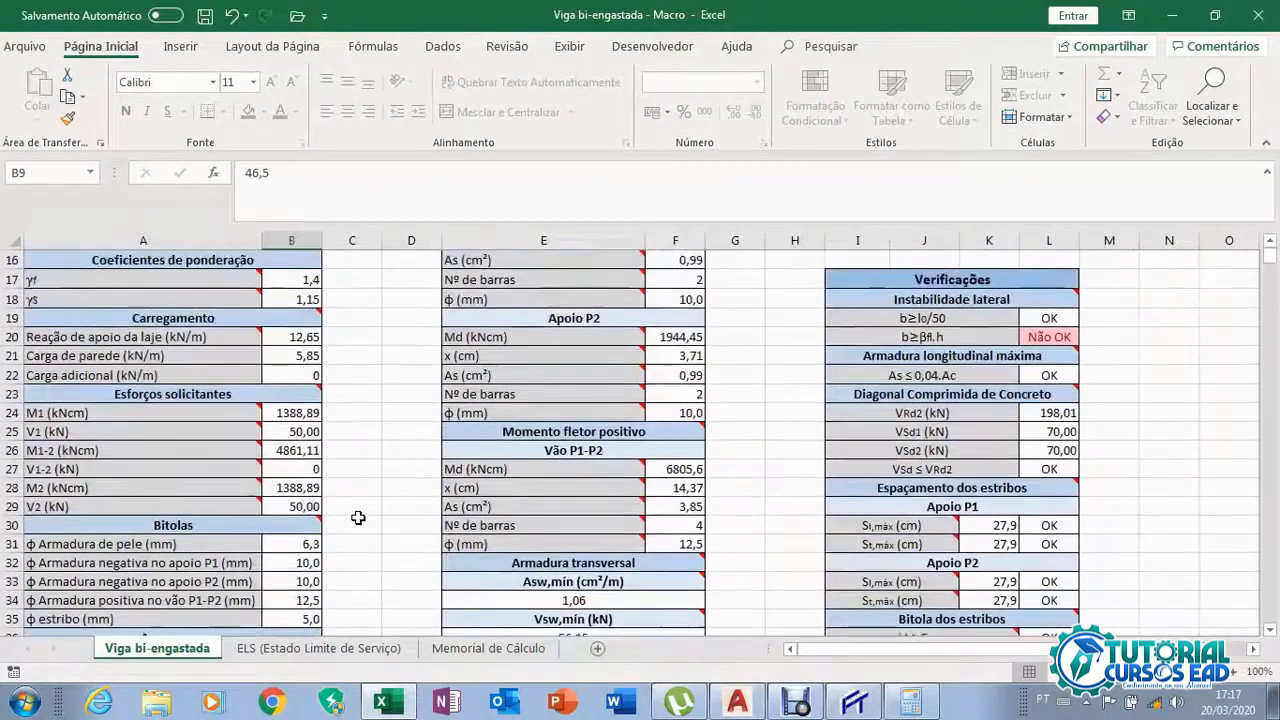
{"action": "scroll", "coordinate": [358, 517], "scroll_direction": "up", "scroll_amount": 3}
{"action": "scroll", "coordinate": [354, 514], "scroll_direction": "down", "scroll_amount": 4}
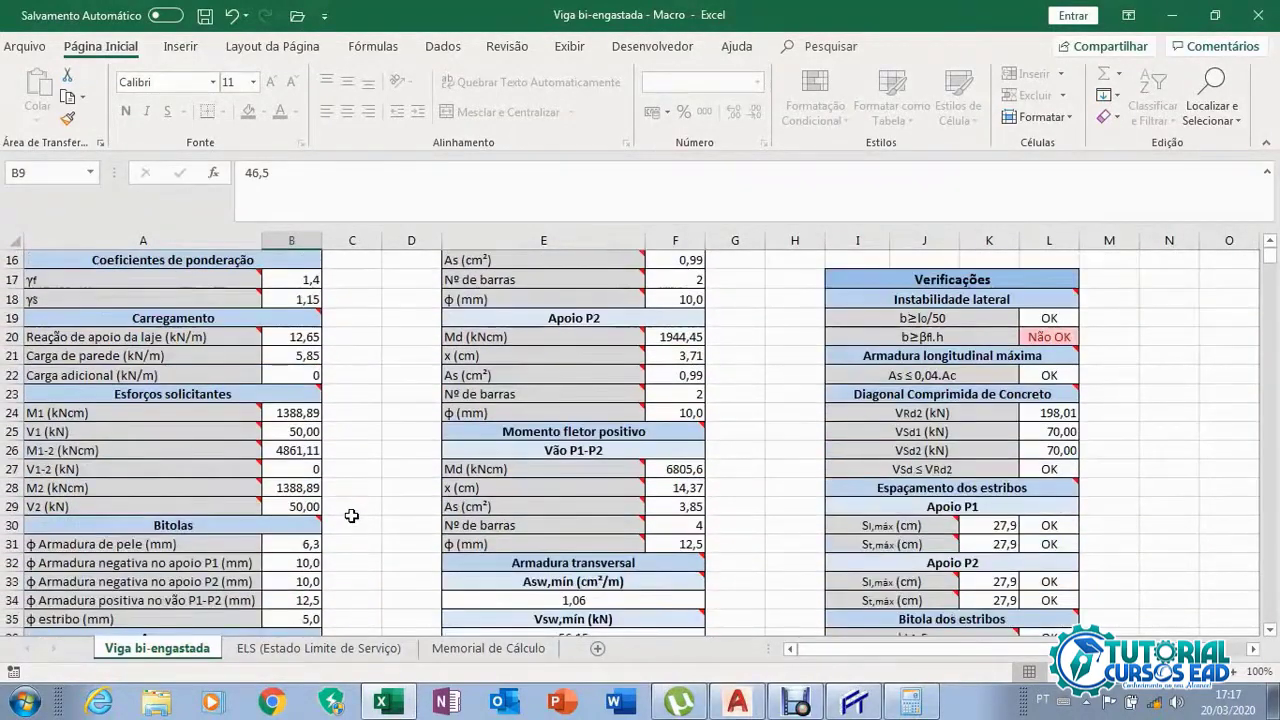
{"action": "scroll", "coordinate": [510, 480], "scroll_direction": "up", "scroll_amount": 4}
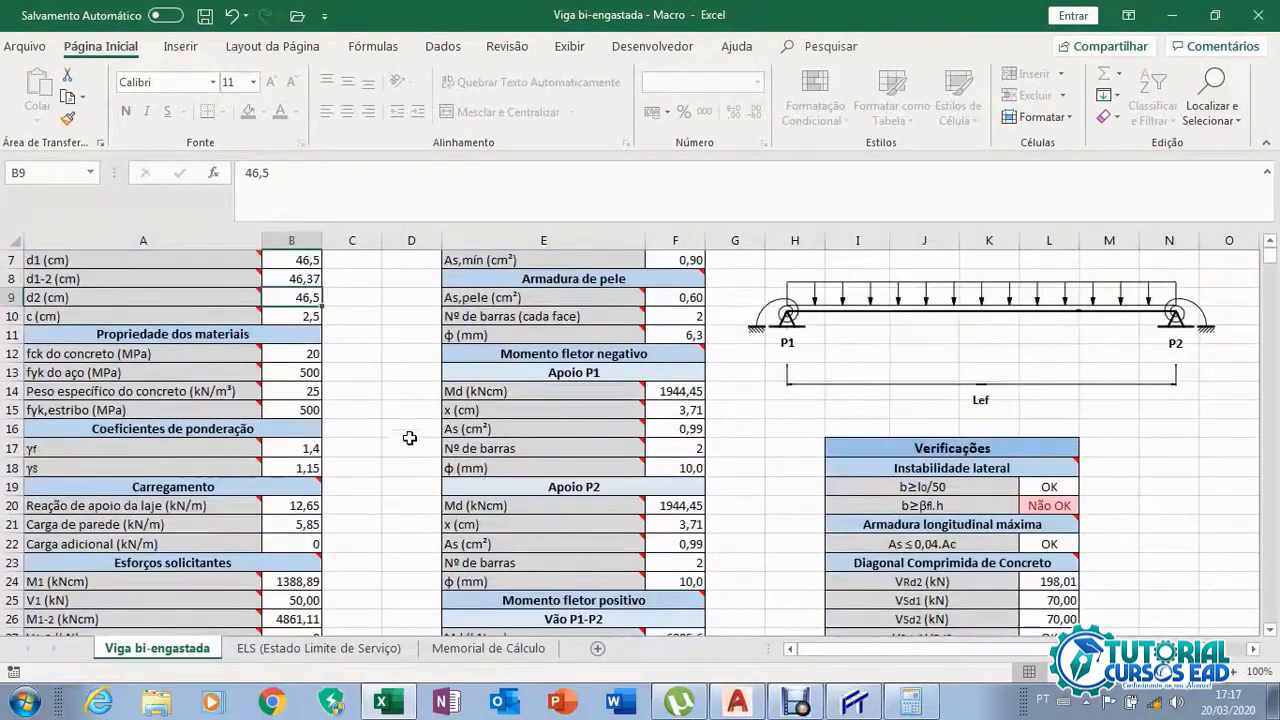
{"action": "scroll", "coordinate": [409, 438], "scroll_direction": "down", "scroll_amount": 1}
{"action": "scroll", "coordinate": [409, 438], "scroll_direction": "down", "scroll_amount": 3}
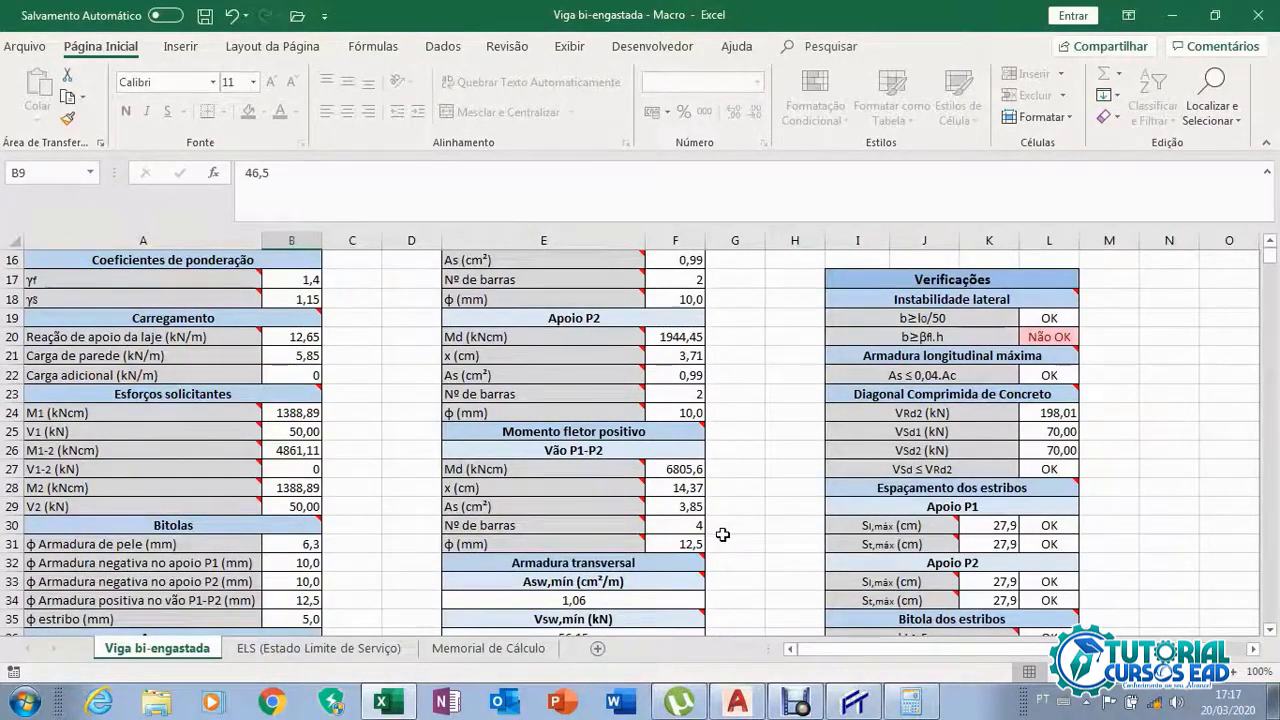
{"action": "scroll", "coordinate": [723, 535], "scroll_direction": "up", "scroll_amount": 3}
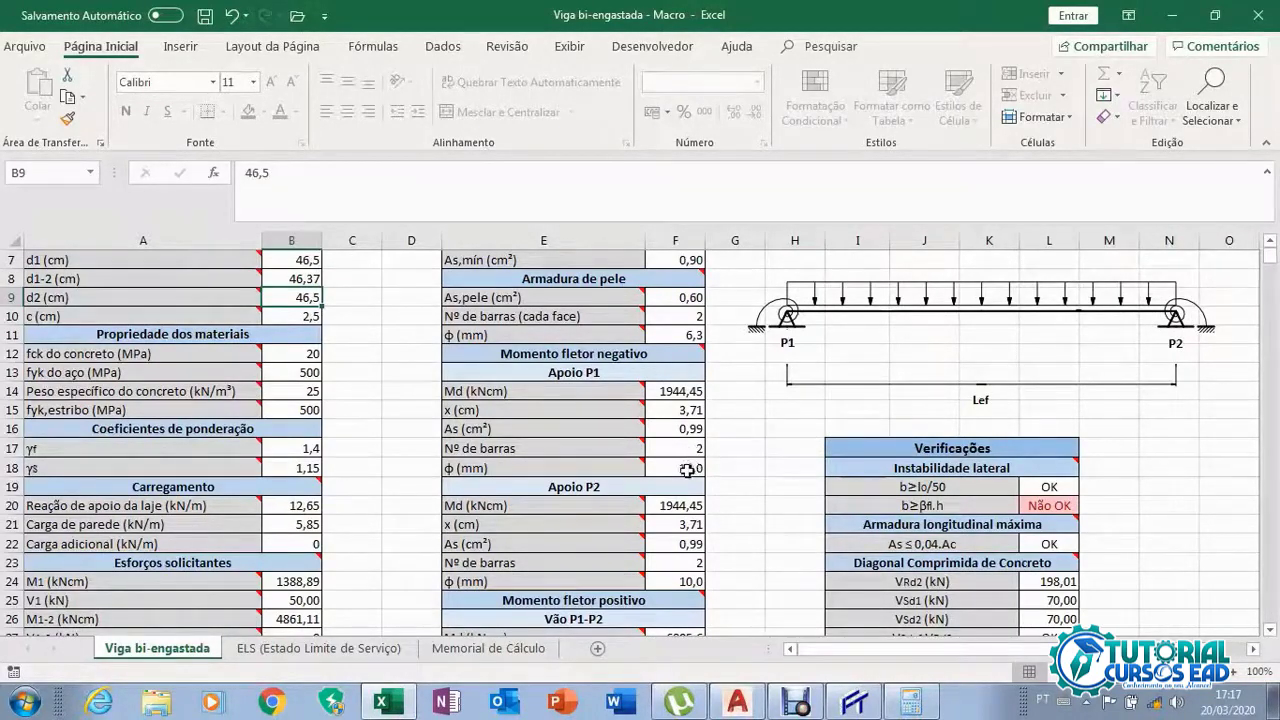
{"action": "scroll", "coordinate": [716, 500], "scroll_direction": "up", "scroll_amount": 2}
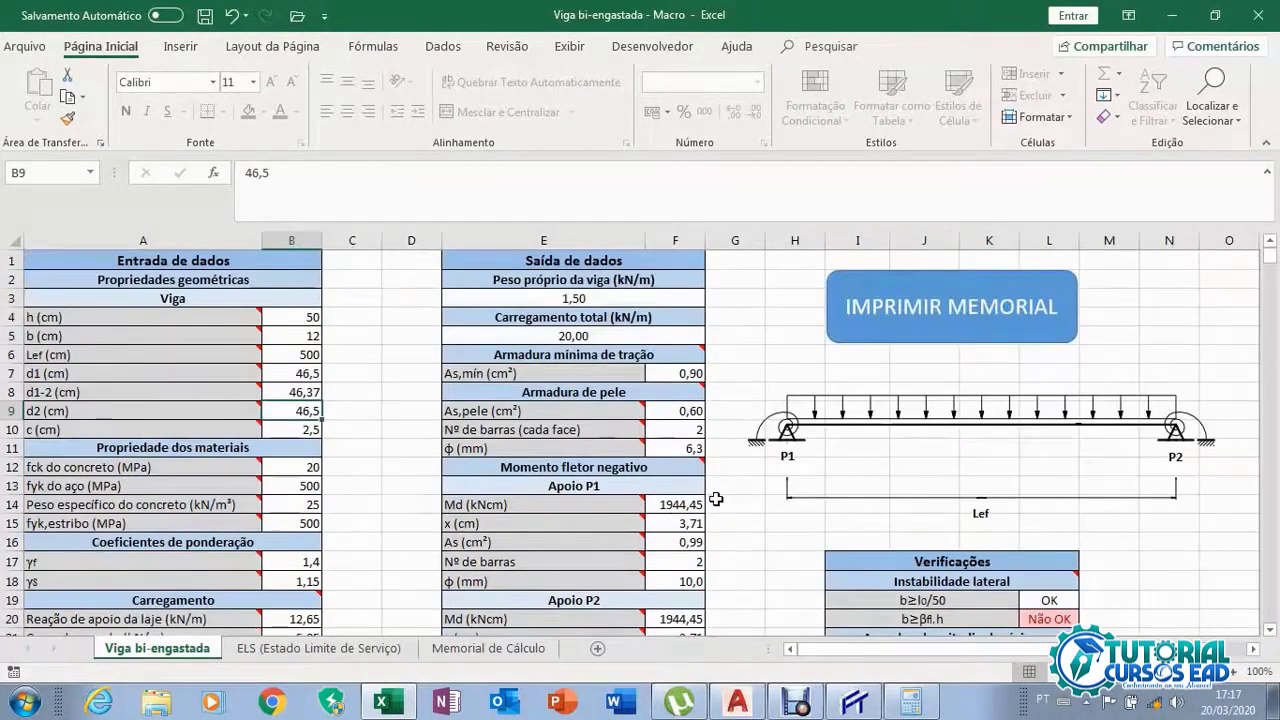
Switch to the AutoCAD beam section drawing, examine the two layers of lower bars and the effective depth dimensions, and return to the spreadsheet
{"action": "left_click", "coordinate": [737, 702]}
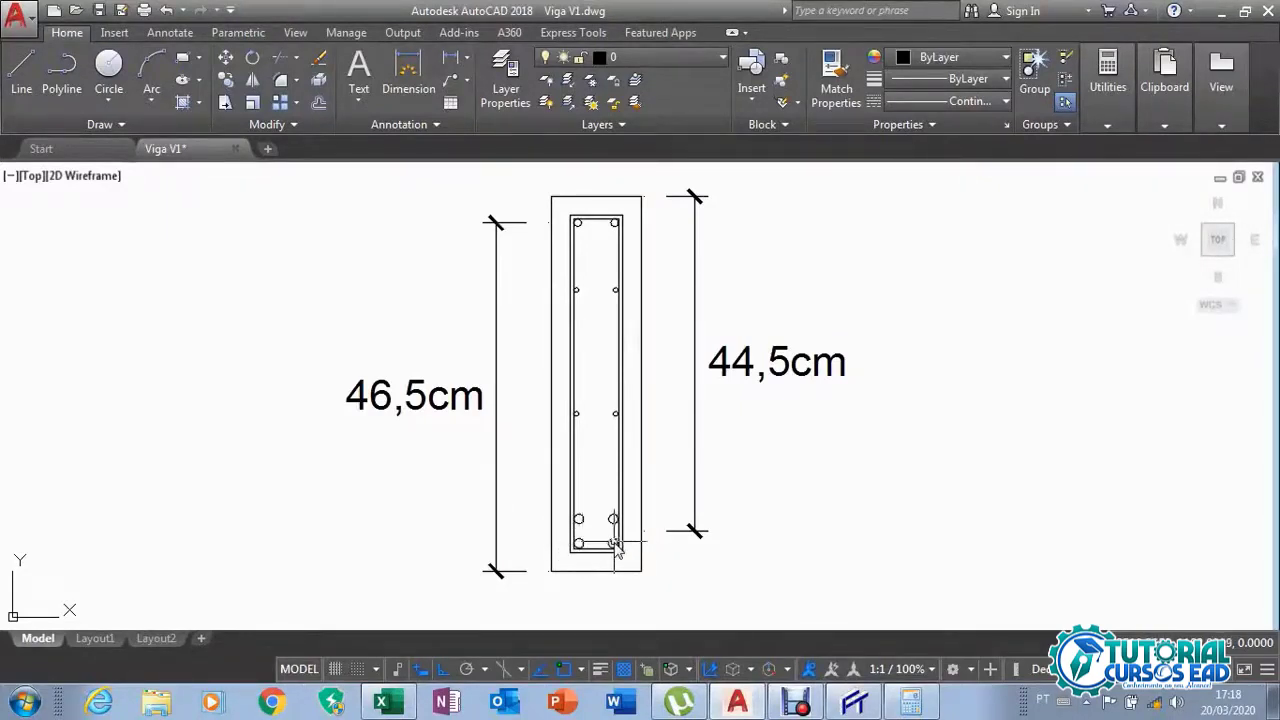
{"action": "scroll", "coordinate": [614, 538], "scroll_direction": "up", "scroll_amount": 4}
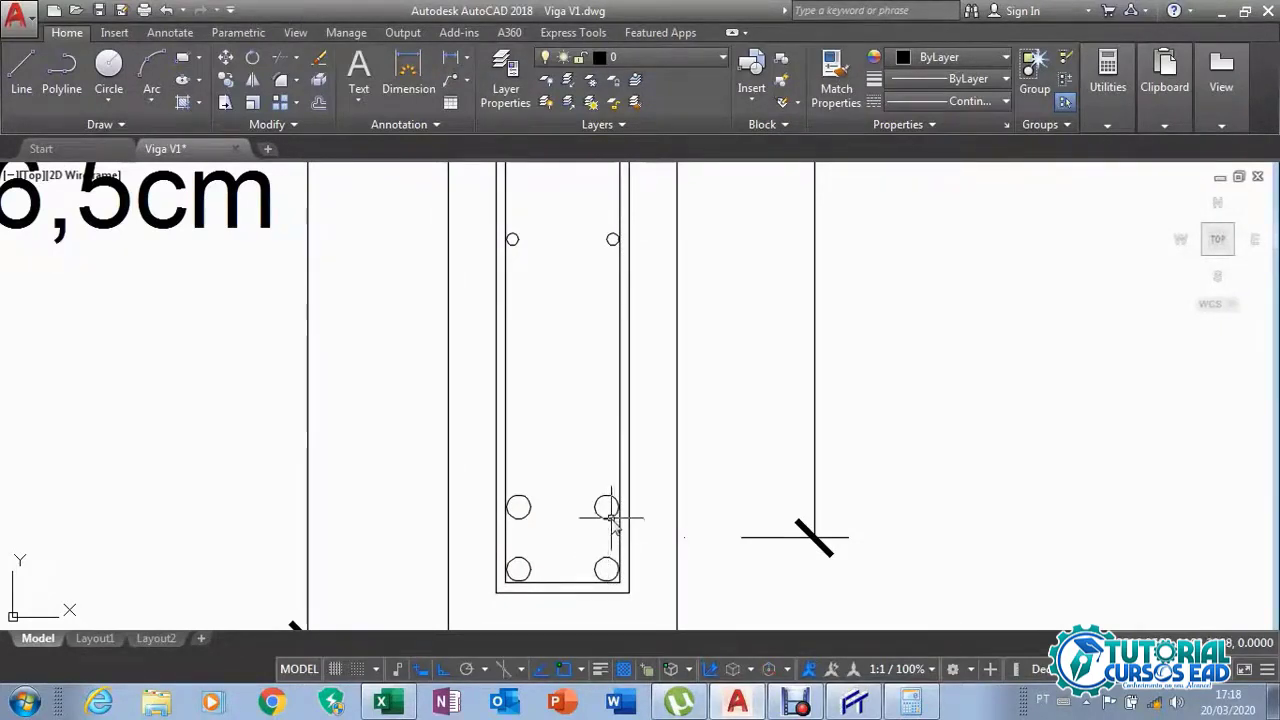
{"action": "scroll", "coordinate": [612, 518], "scroll_direction": "down", "scroll_amount": 4}
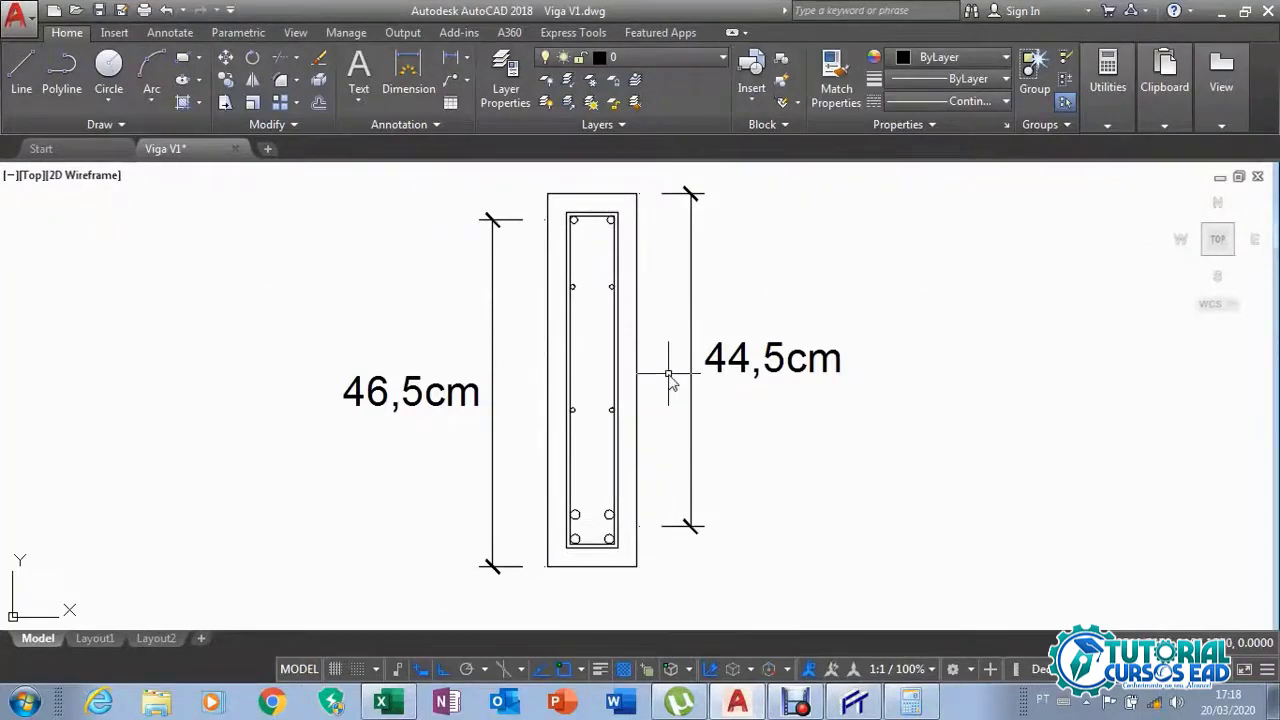
{"action": "scroll", "coordinate": [672, 385], "scroll_direction": "down", "scroll_amount": 2}
{"action": "scroll", "coordinate": [668, 400], "scroll_direction": "up", "scroll_amount": 2}
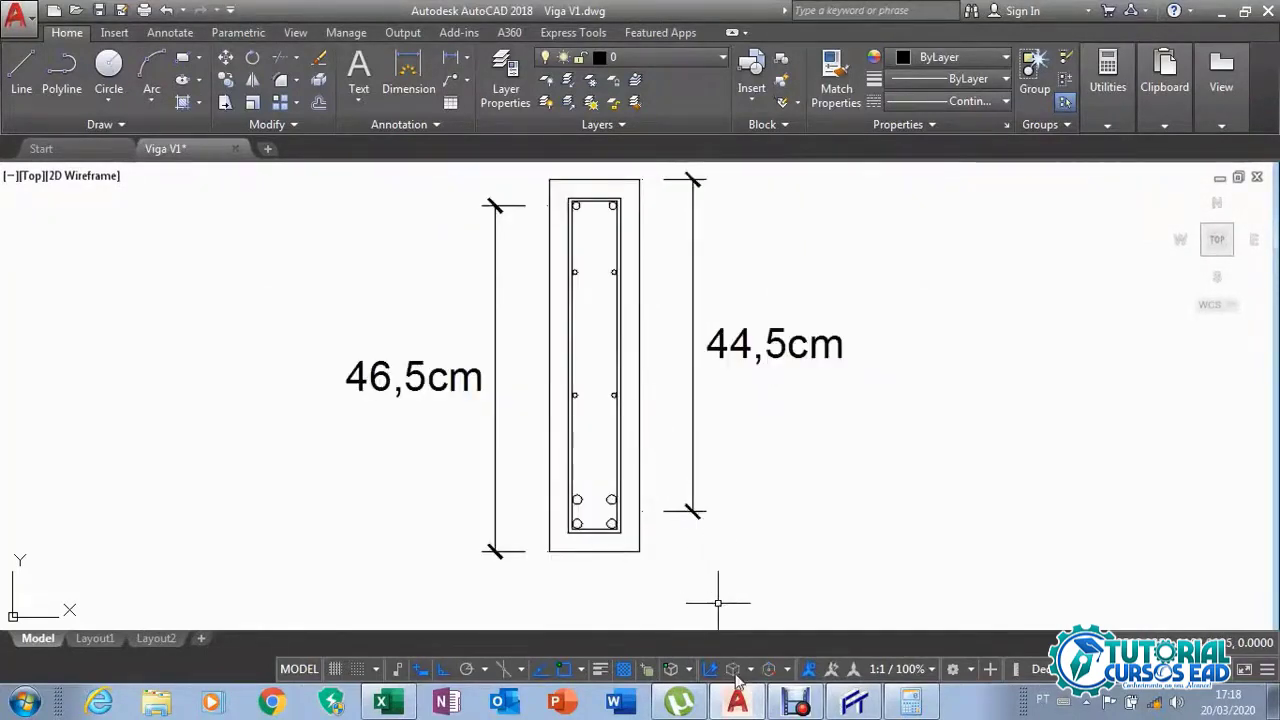
{"action": "scroll", "coordinate": [730, 600], "scroll_direction": "down", "scroll_amount": 2}
{"action": "left_click", "coordinate": [381, 703]}
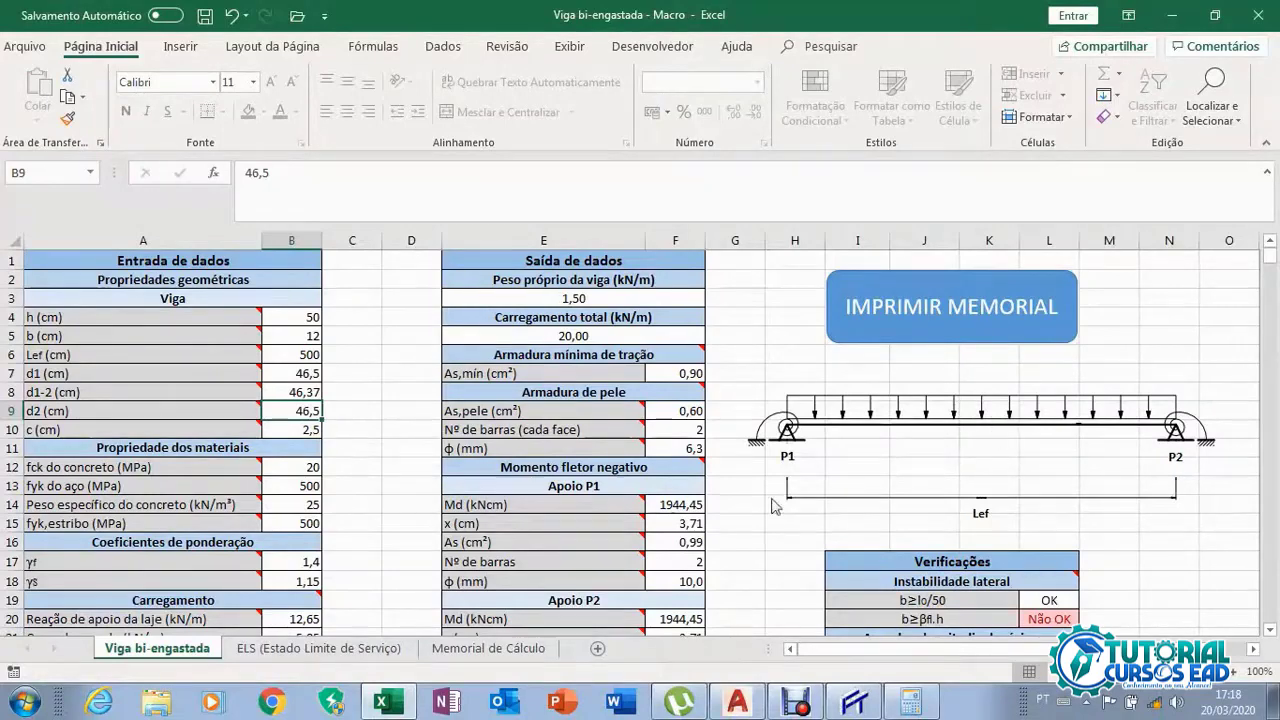
Reopen the AutoCAD section drawing and examine the effective depth from the upper concrete edge to the midpoint between the lower bar layers
{"action": "left_click", "coordinate": [762, 705]}
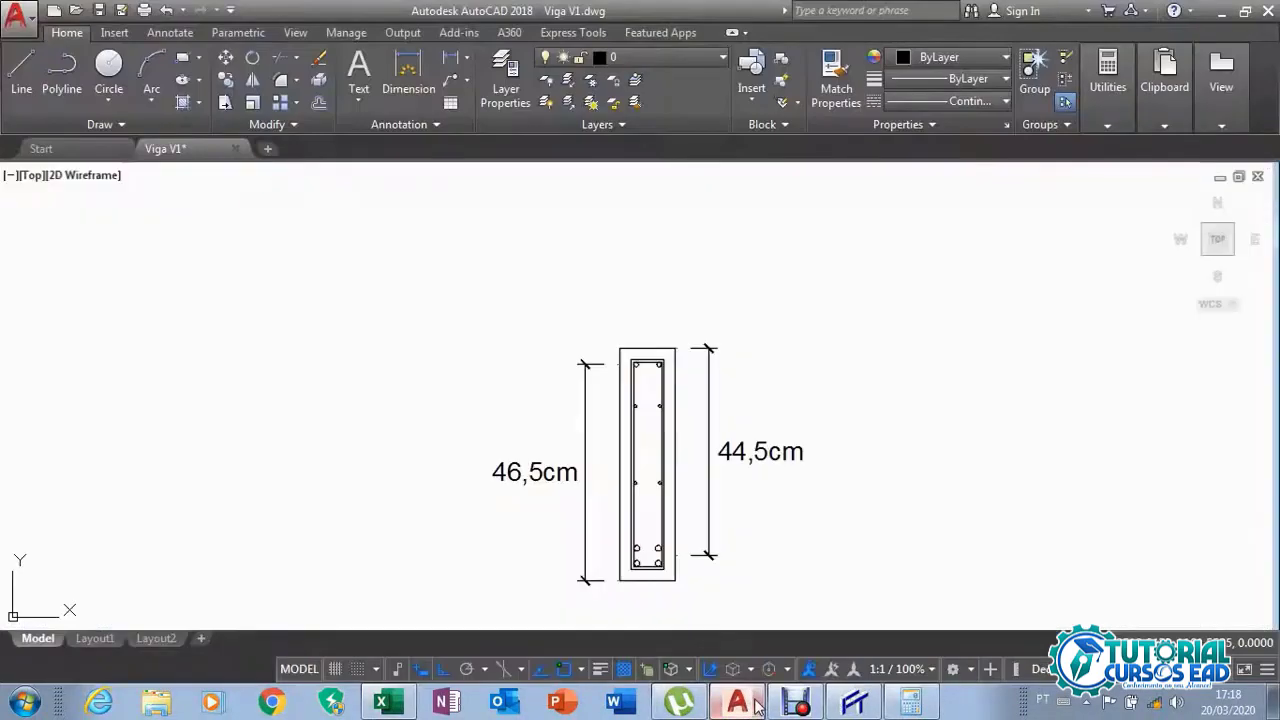
{"action": "scroll", "coordinate": [655, 350], "scroll_direction": "up", "scroll_amount": 2}
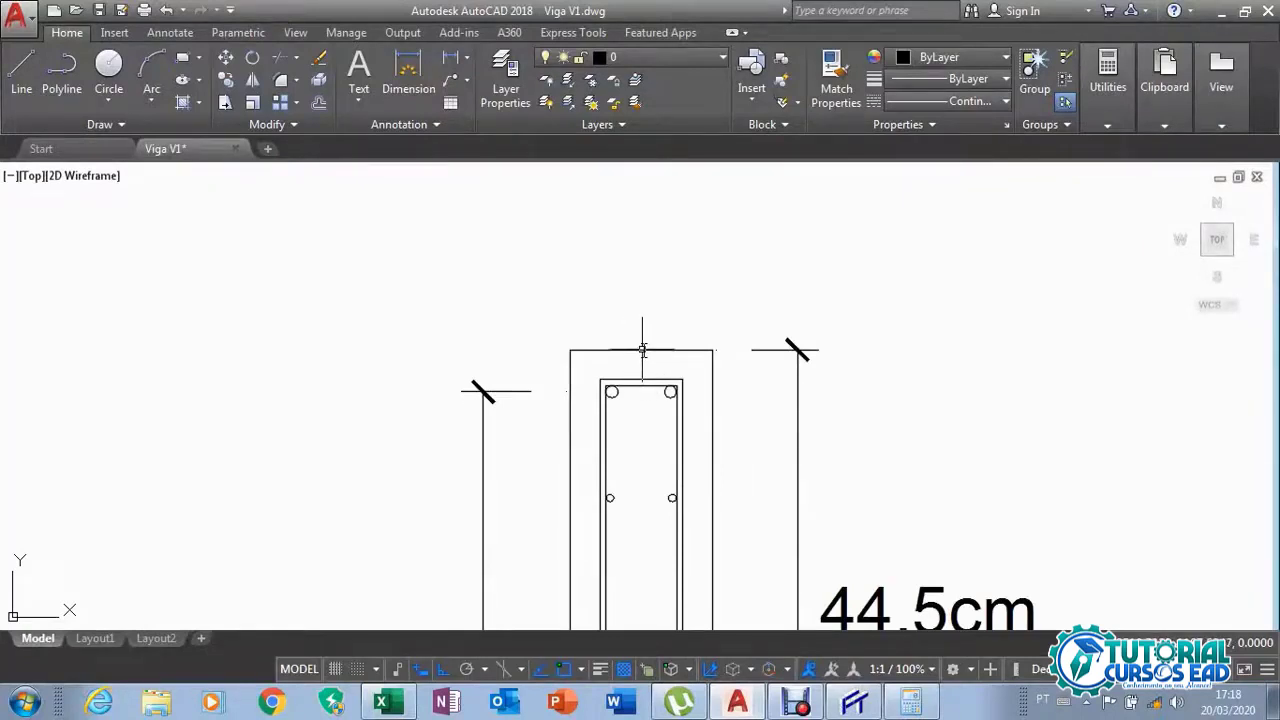
{"action": "scroll", "coordinate": [643, 349], "scroll_direction": "down", "scroll_amount": 2}
{"action": "left_click_drag", "start_coordinate": [668, 441], "coordinate": [639, 241]}
{"action": "scroll", "coordinate": [615, 483], "scroll_direction": "up", "scroll_amount": 2}
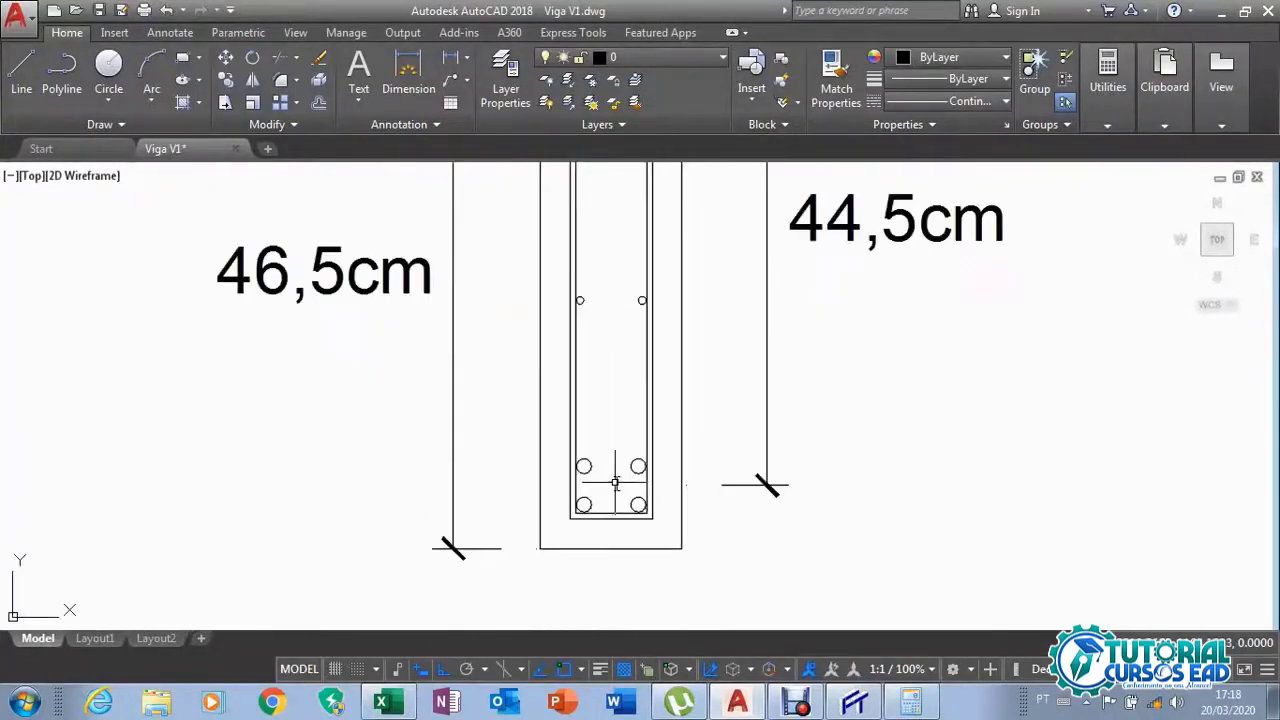
{"action": "scroll", "coordinate": [615, 483], "scroll_direction": "up", "scroll_amount": 2}
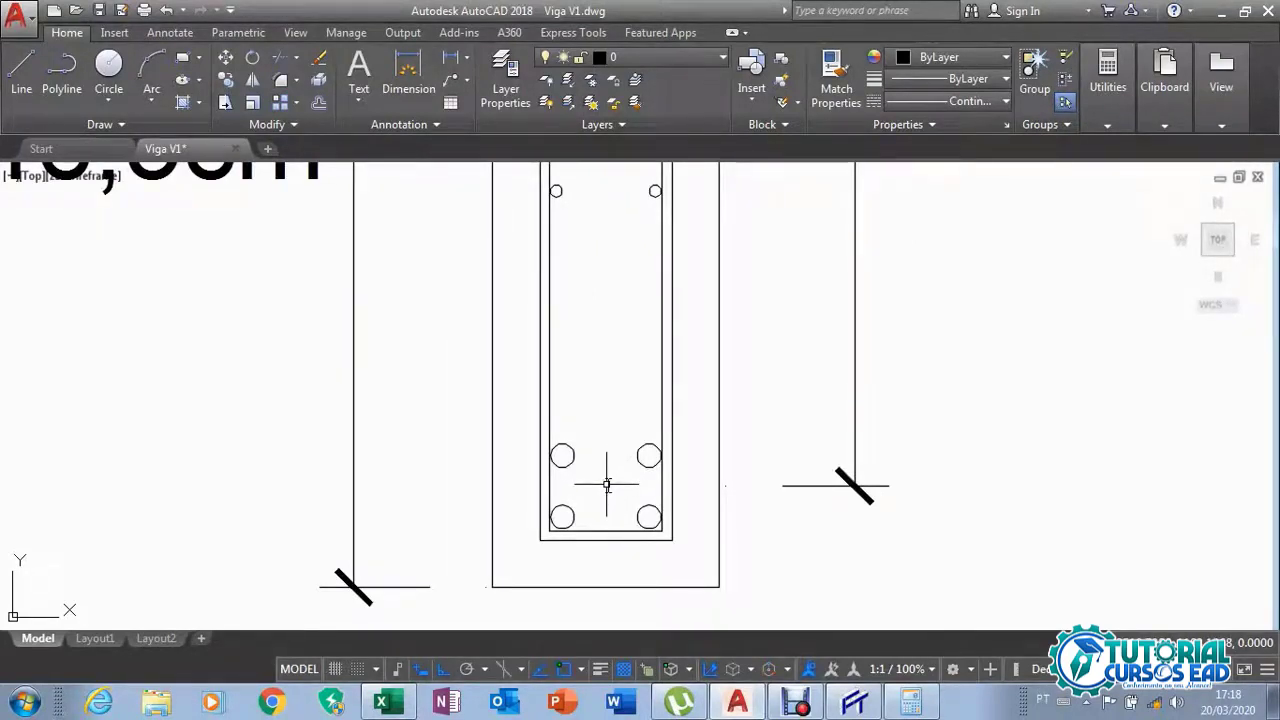
{"action": "scroll", "coordinate": [606, 484], "scroll_direction": "down", "scroll_amount": 3}
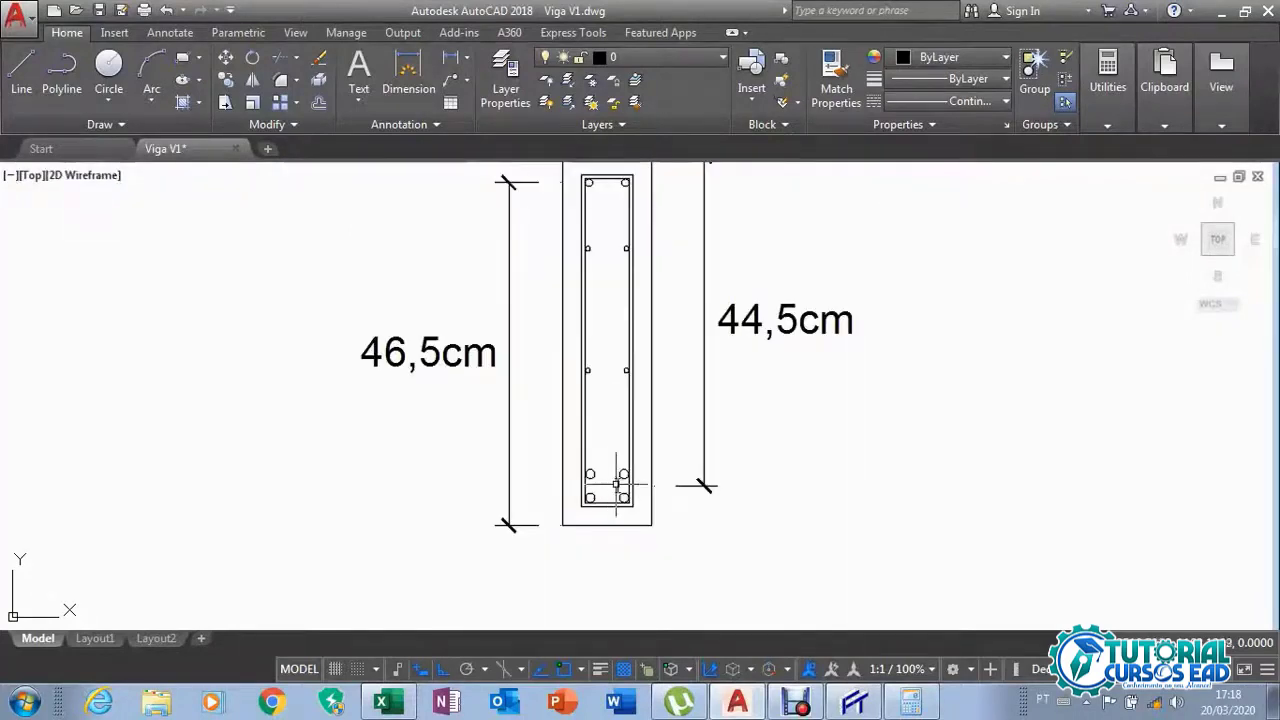
{"action": "scroll", "coordinate": [819, 377], "scroll_direction": "down", "scroll_amount": 1}
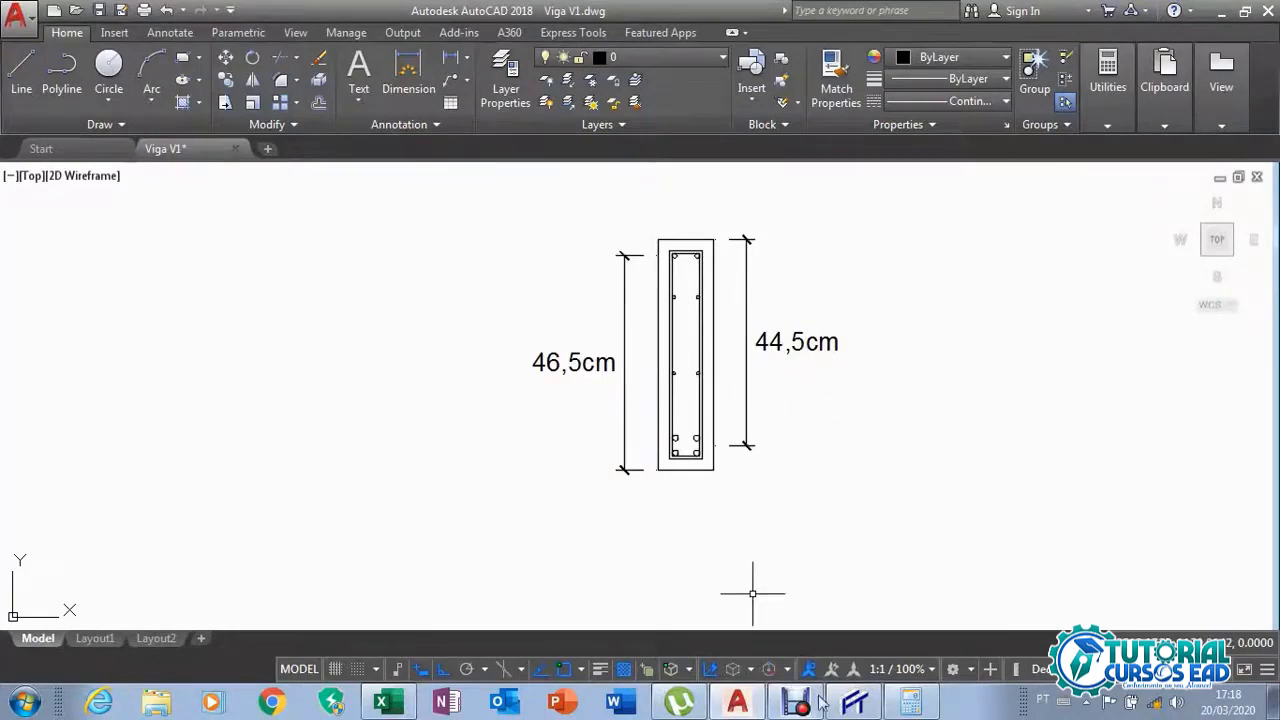
Switch back to the Excel beam spreadsheet and set the effective depth d1-2 to 44,5 cm
{"action": "left_click", "coordinate": [400, 707]}
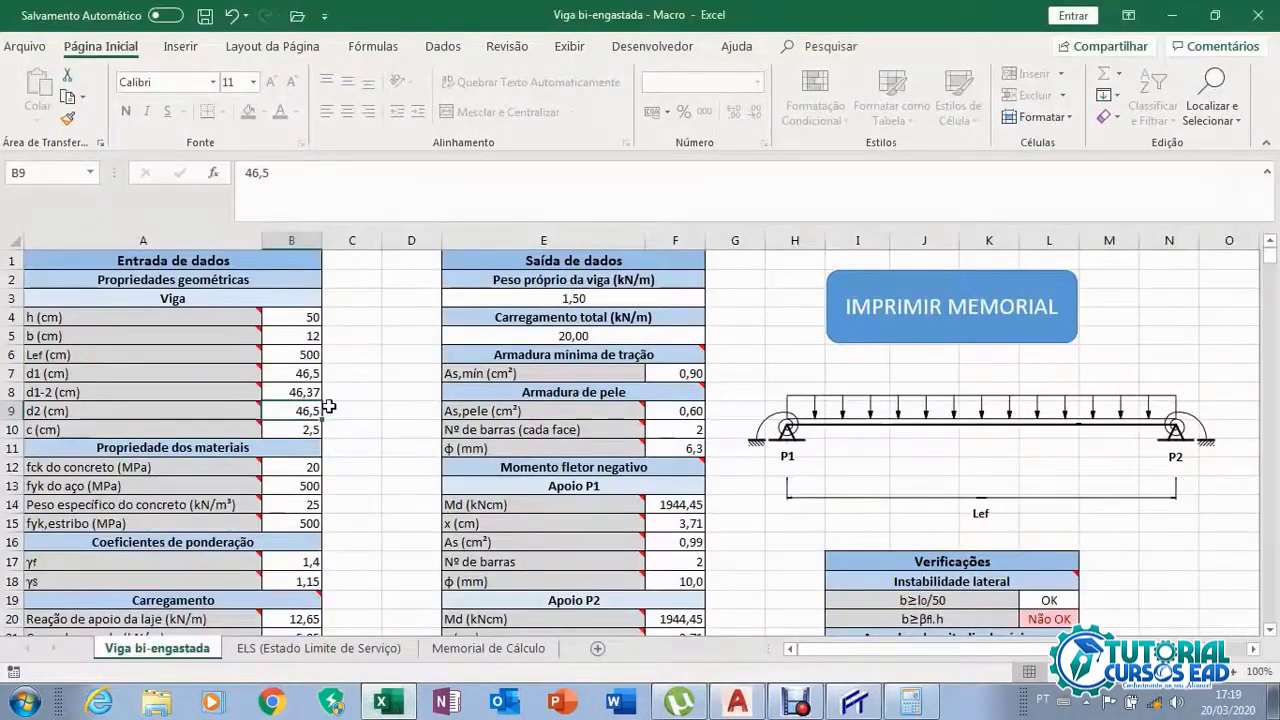
{"action": "key", "text": "Up"}
{"action": "type", "text": "44"}
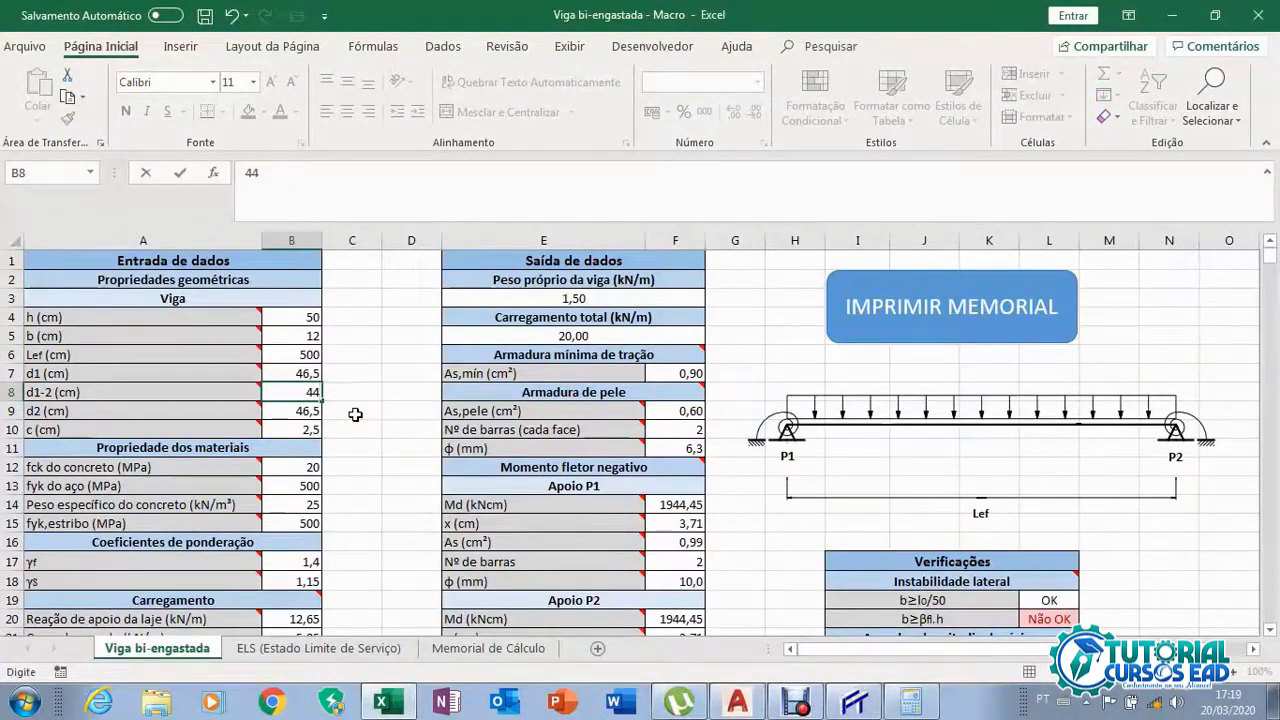
{"action": "type", "text": ",5"}
{"action": "key", "text": "Return"}
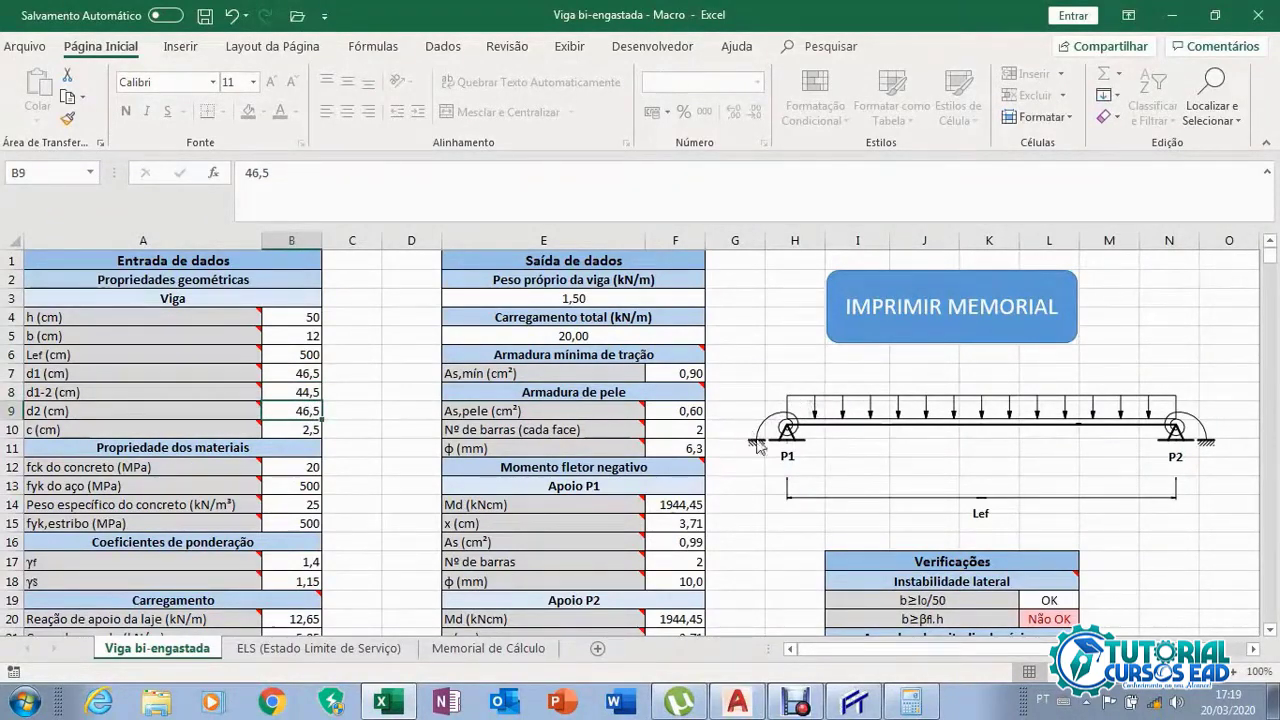
Examine the upper bars and their effective depth dimension in the AutoCAD section, and check d1 and d2 in the Excel sheet against it
{"action": "left_click", "coordinate": [738, 703]}
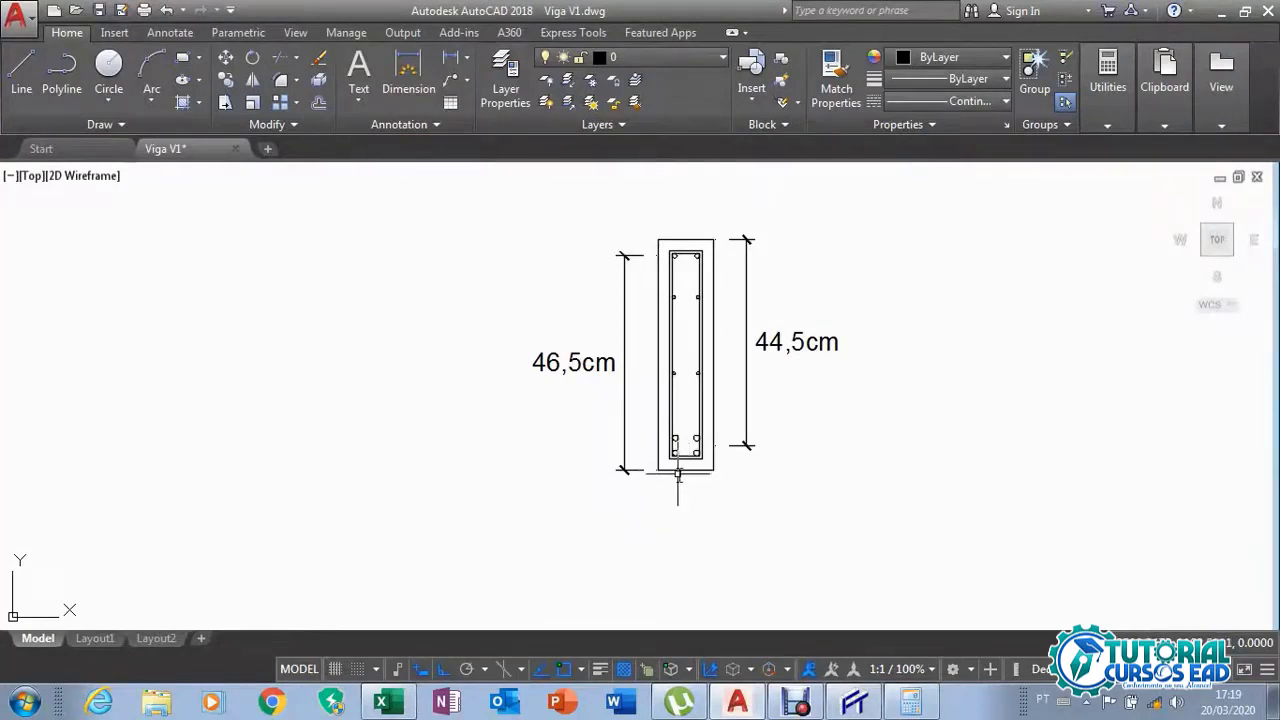
{"action": "scroll", "coordinate": [686, 251], "scroll_direction": "up", "scroll_amount": 8}
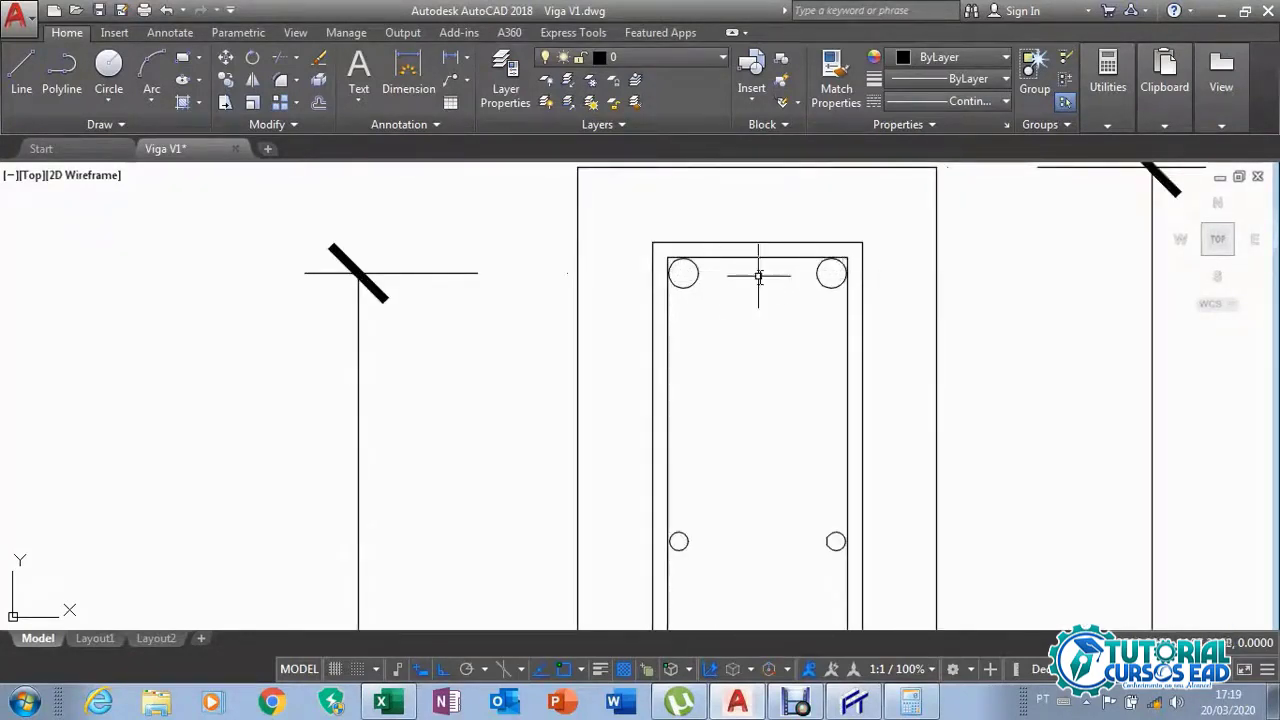
{"action": "scroll", "coordinate": [660, 280], "scroll_direction": "down", "scroll_amount": 5}
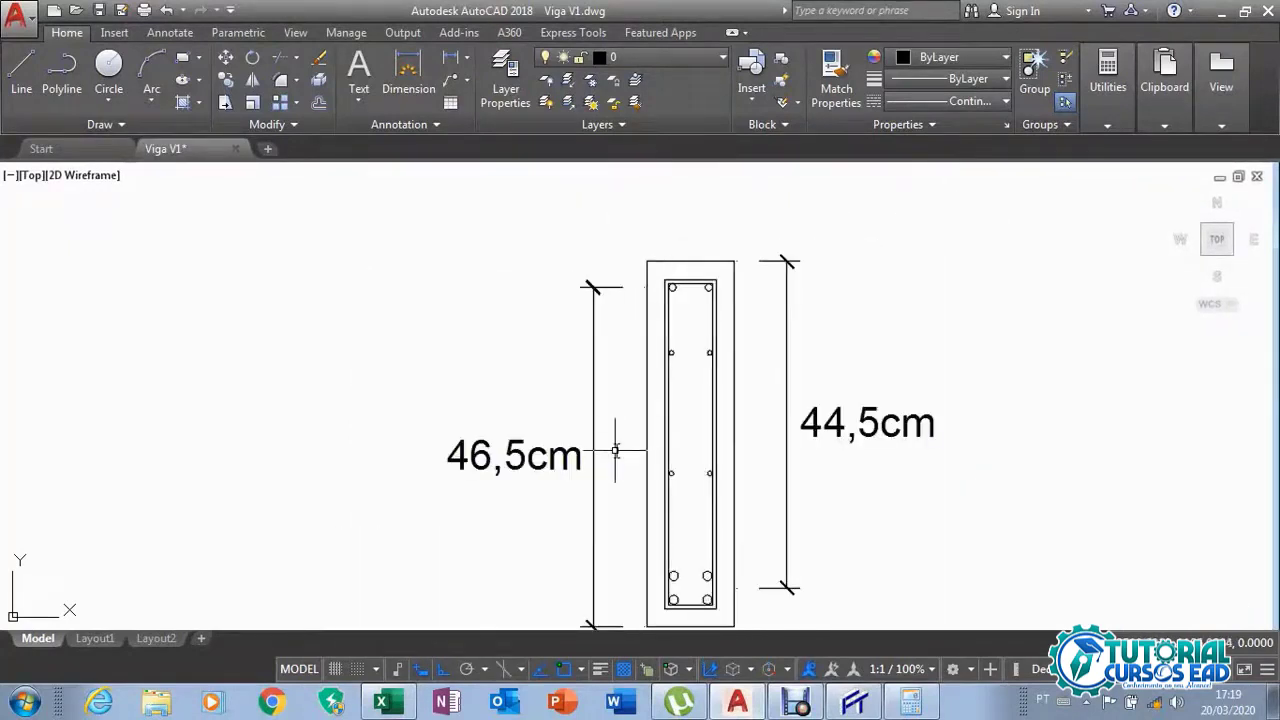
{"action": "left_click_drag", "start_coordinate": [617, 449], "coordinate": [544, 349]}
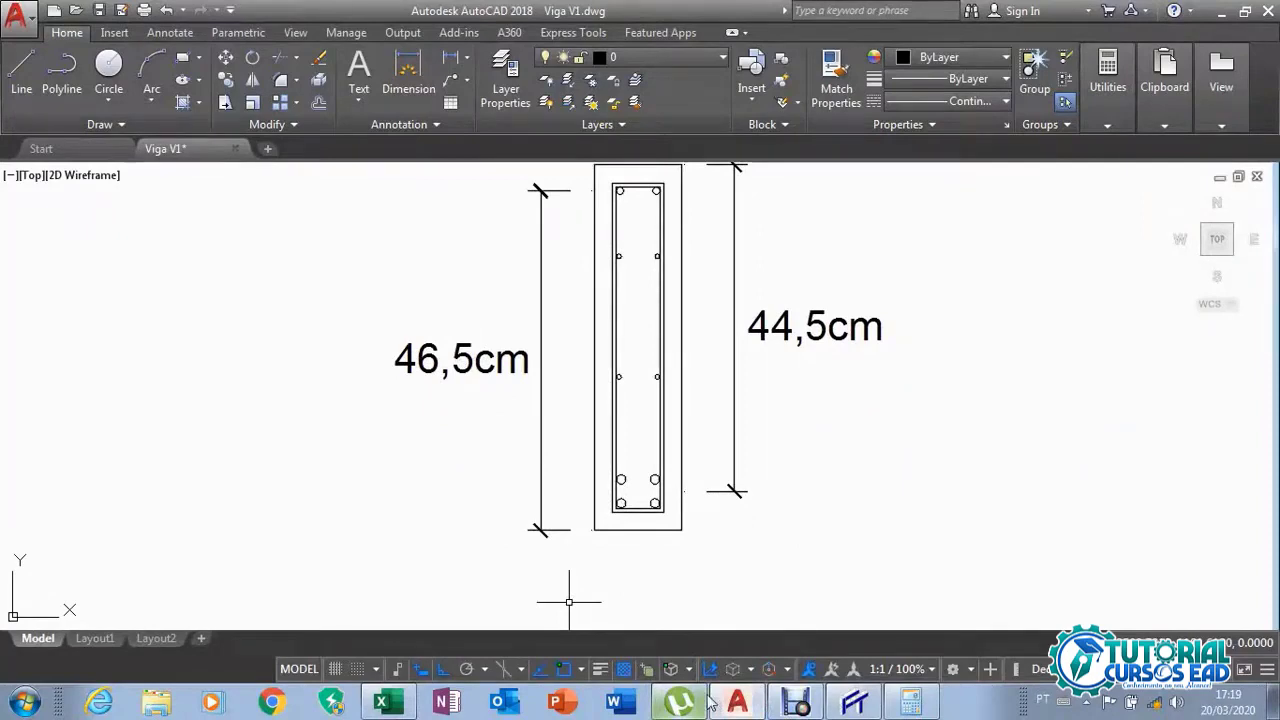
{"action": "left_click", "coordinate": [381, 702]}
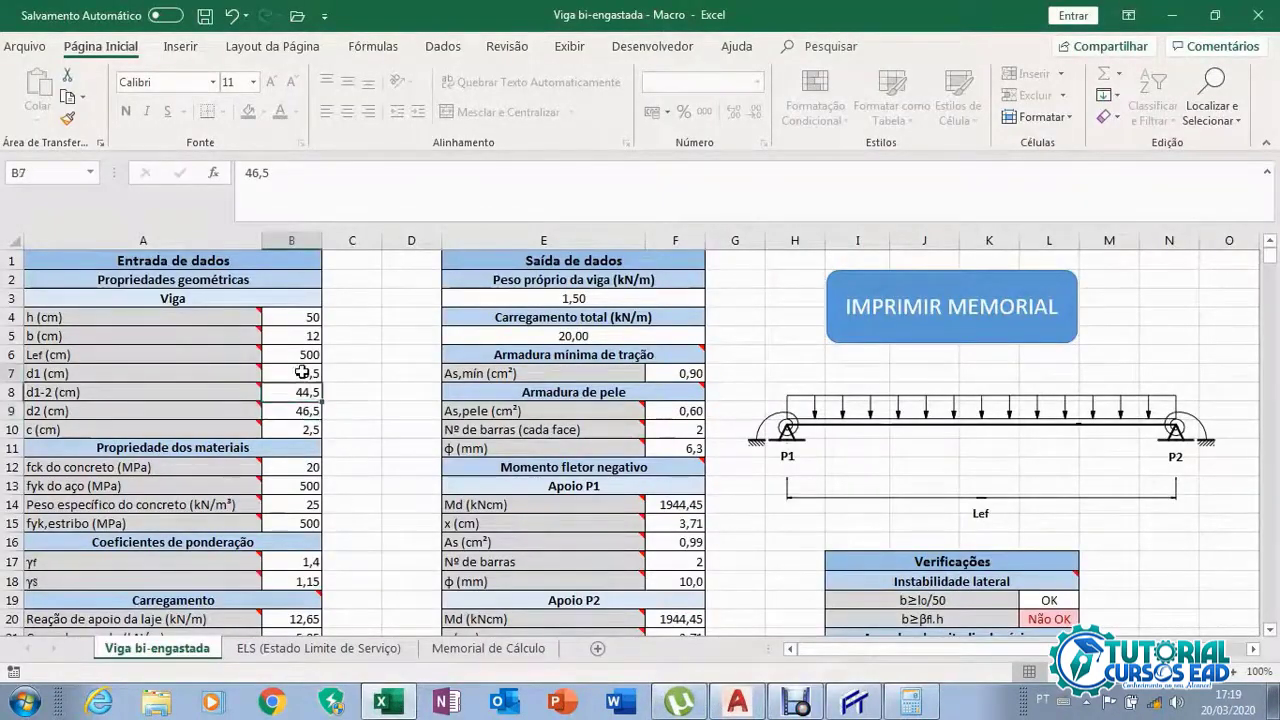
{"action": "left_click", "coordinate": [299, 412]}
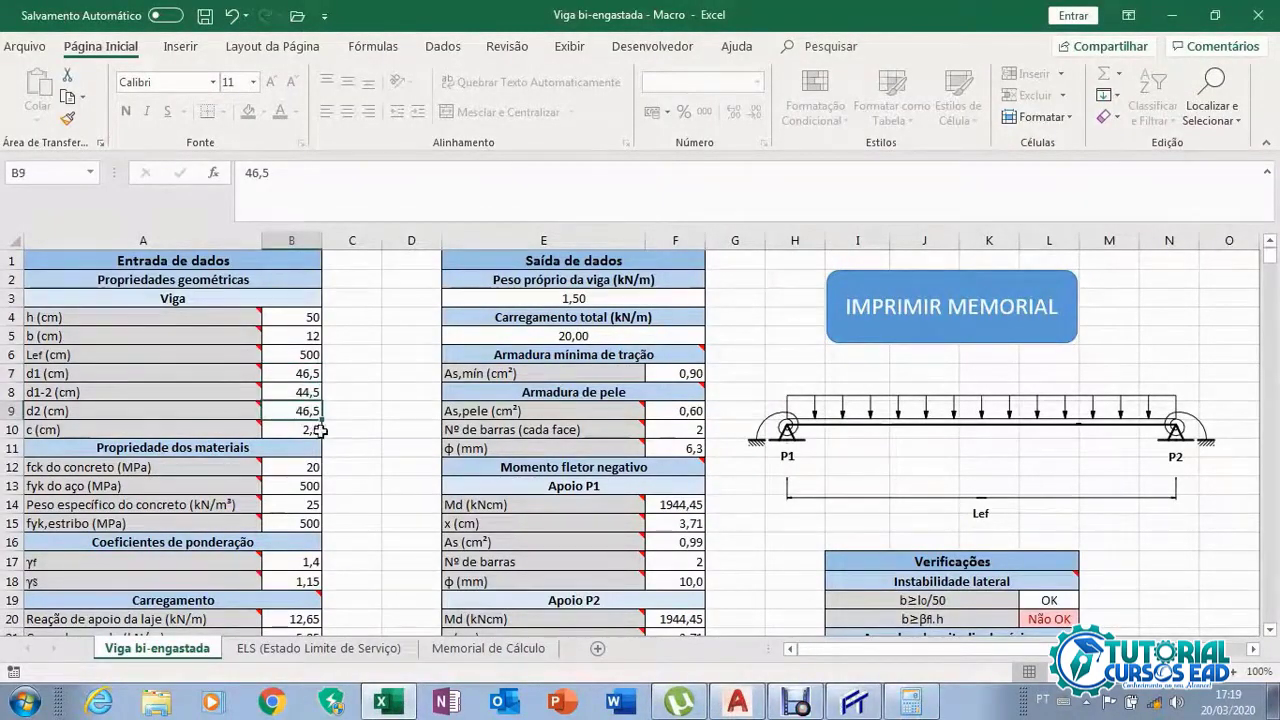
Review the negative and positive moment reinforcement results for supports P1 and P2 and span P1-P2
{"action": "scroll", "coordinate": [383, 460], "scroll_direction": "down", "scroll_amount": 5}
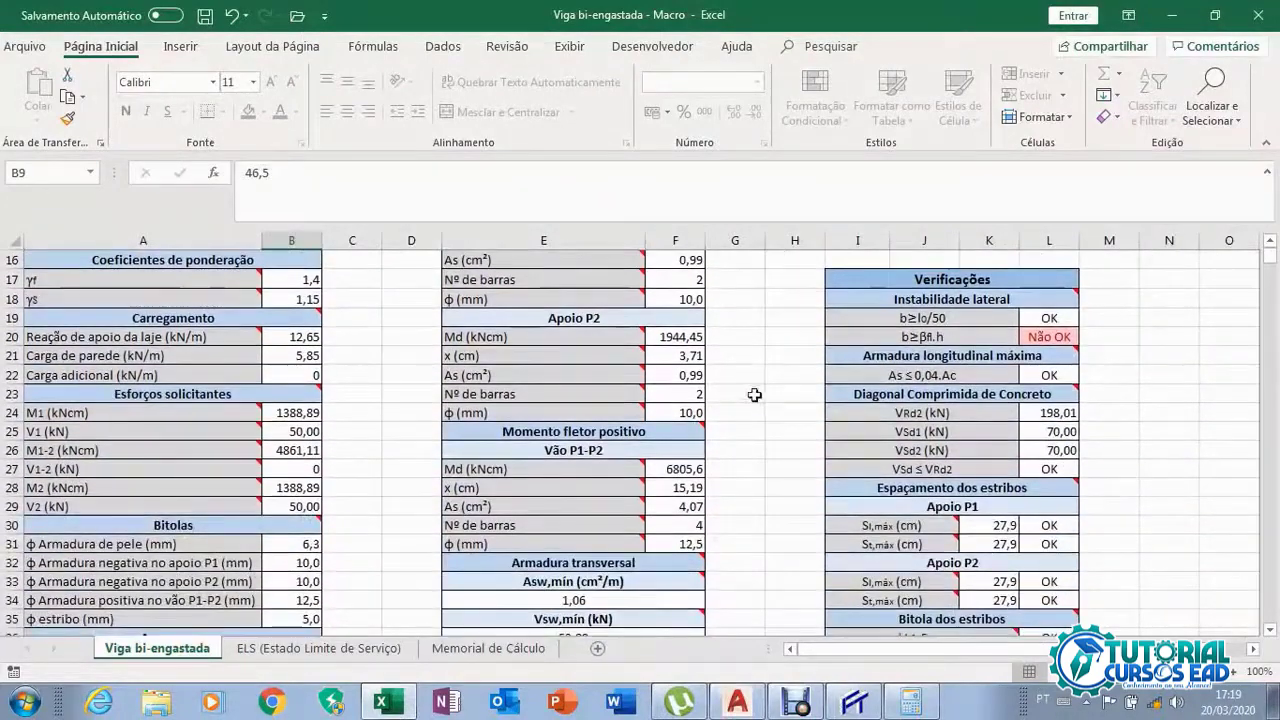
{"action": "scroll", "coordinate": [745, 350], "scroll_direction": "up", "scroll_amount": 1}
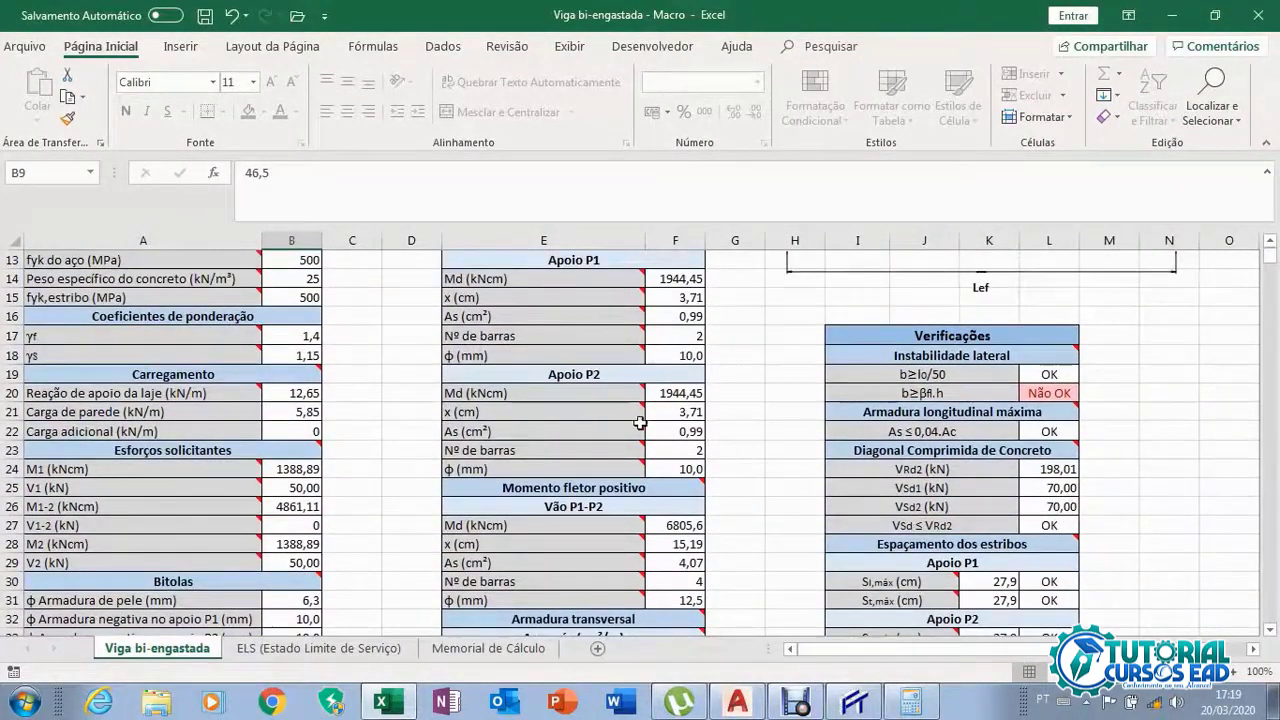
{"action": "scroll", "coordinate": [639, 423], "scroll_direction": "down", "scroll_amount": 3}
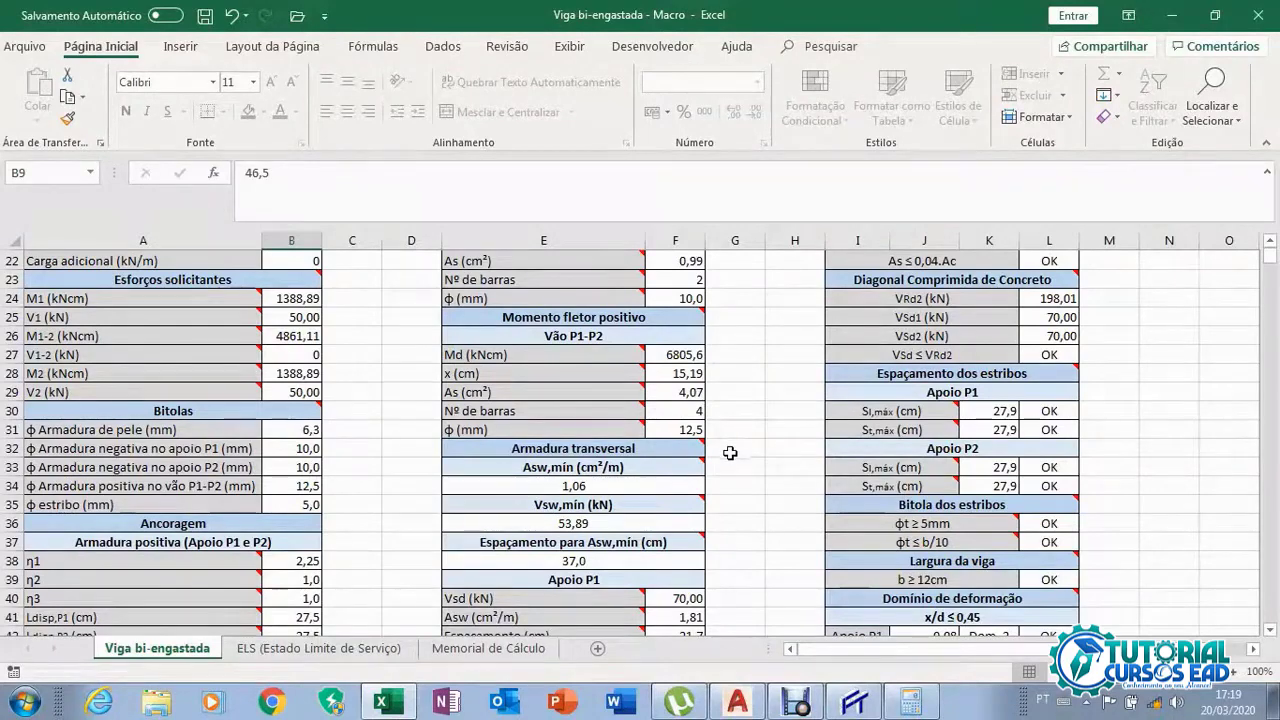
Review the material properties fck, fyk, concrete specific weight and stirrup fyk, and the weighting coefficient γf
{"action": "scroll", "coordinate": [600, 450], "scroll_direction": "up", "scroll_amount": 6}
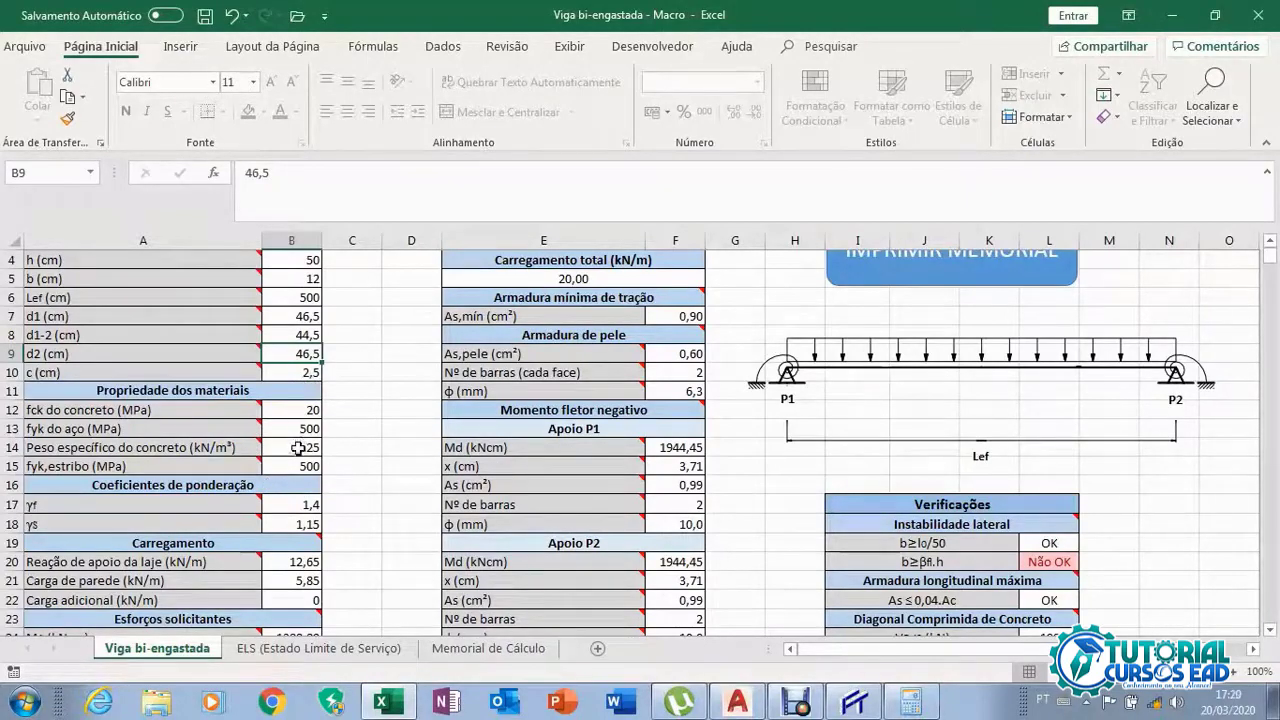
{"action": "left_click", "coordinate": [288, 410]}
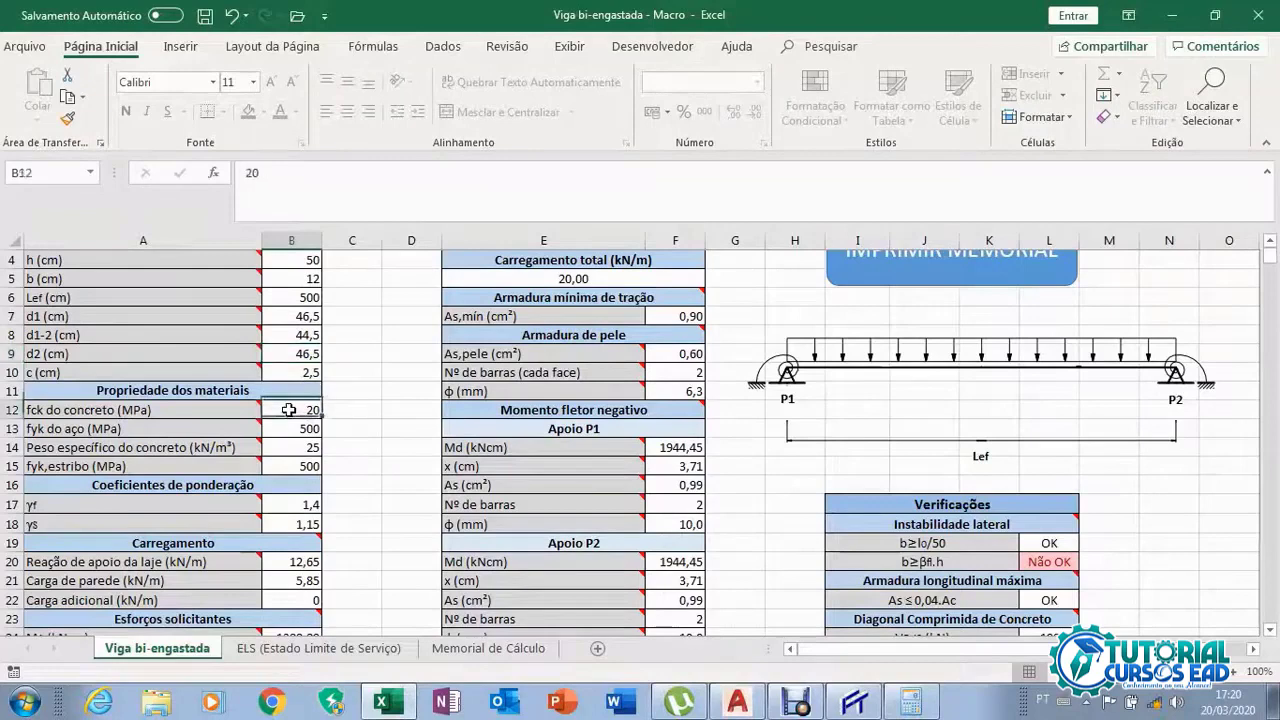
{"action": "left_click", "coordinate": [286, 430]}
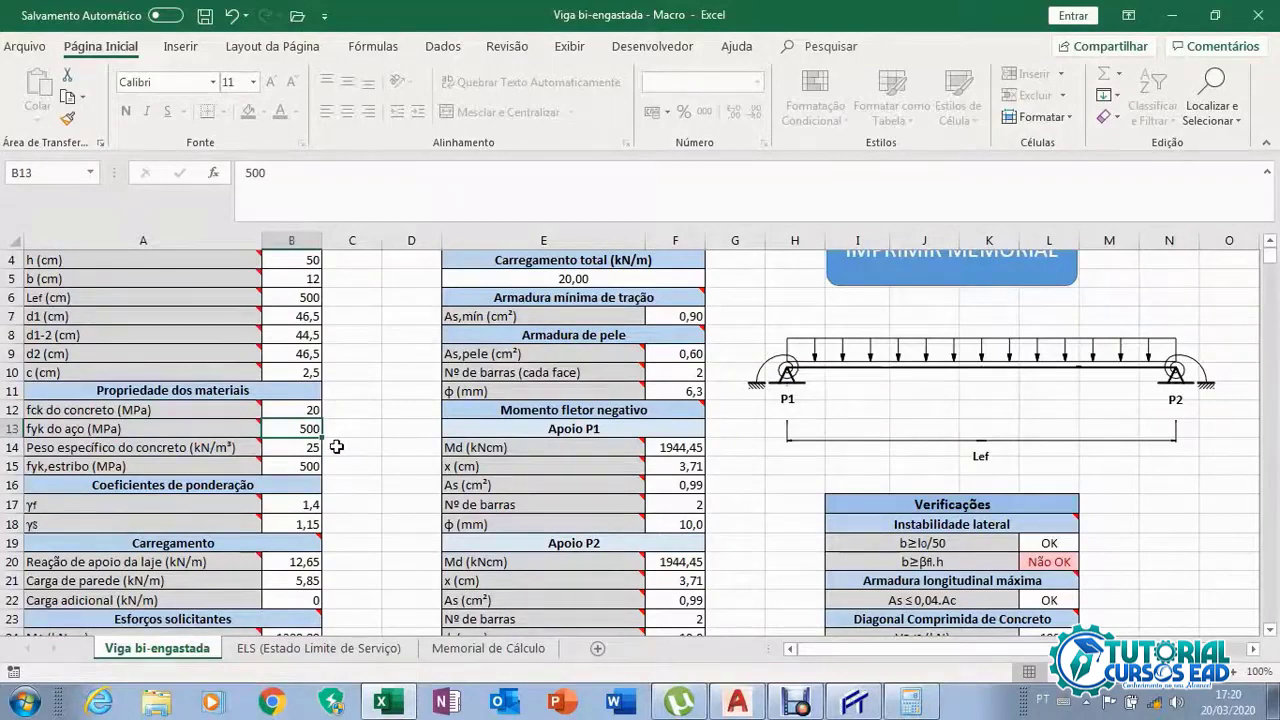
{"action": "left_click", "coordinate": [288, 447]}
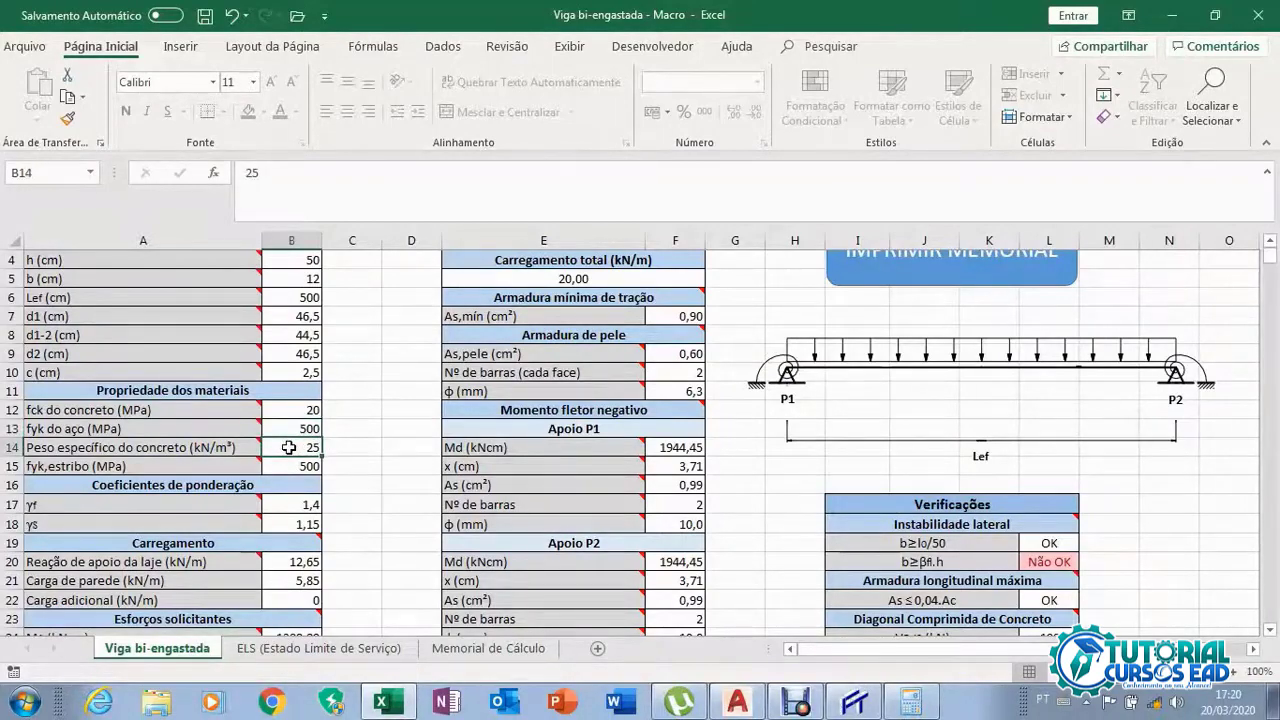
{"action": "left_click", "coordinate": [282, 466]}
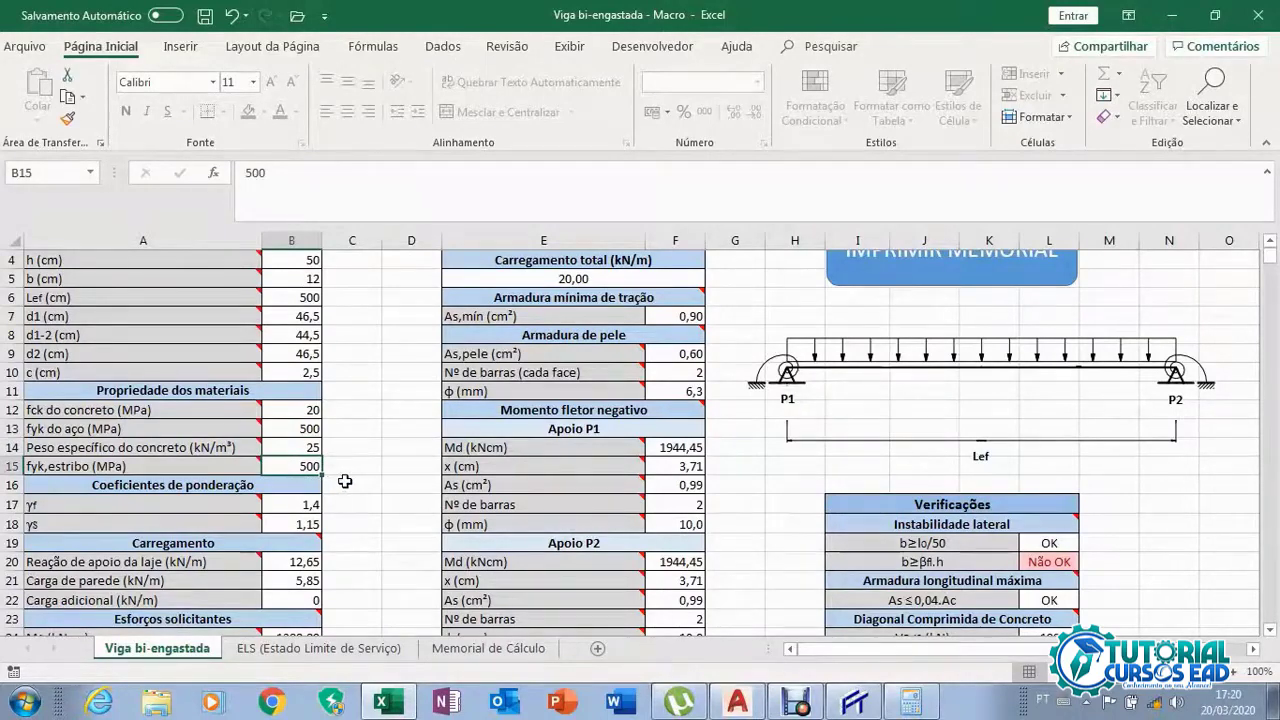
{"action": "left_click", "coordinate": [297, 504]}
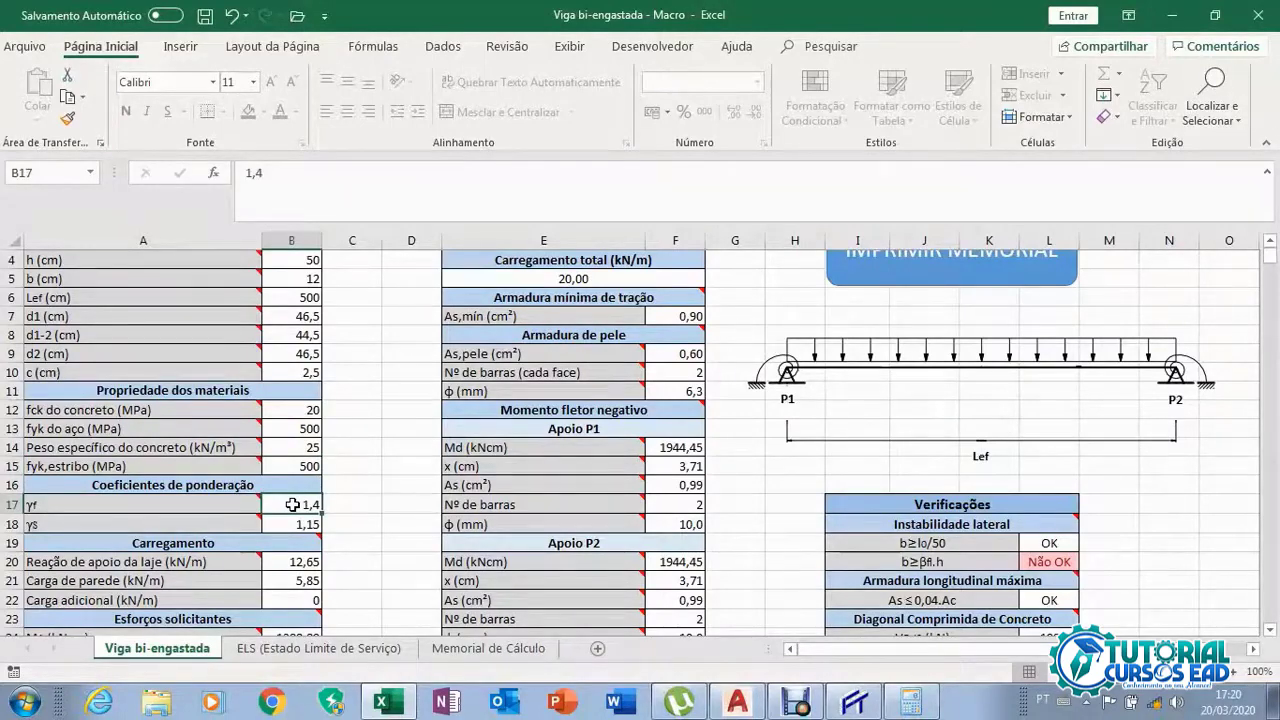
Review the weighting coefficients γs and γf in the input data
{"action": "left_click", "coordinate": [287, 525]}
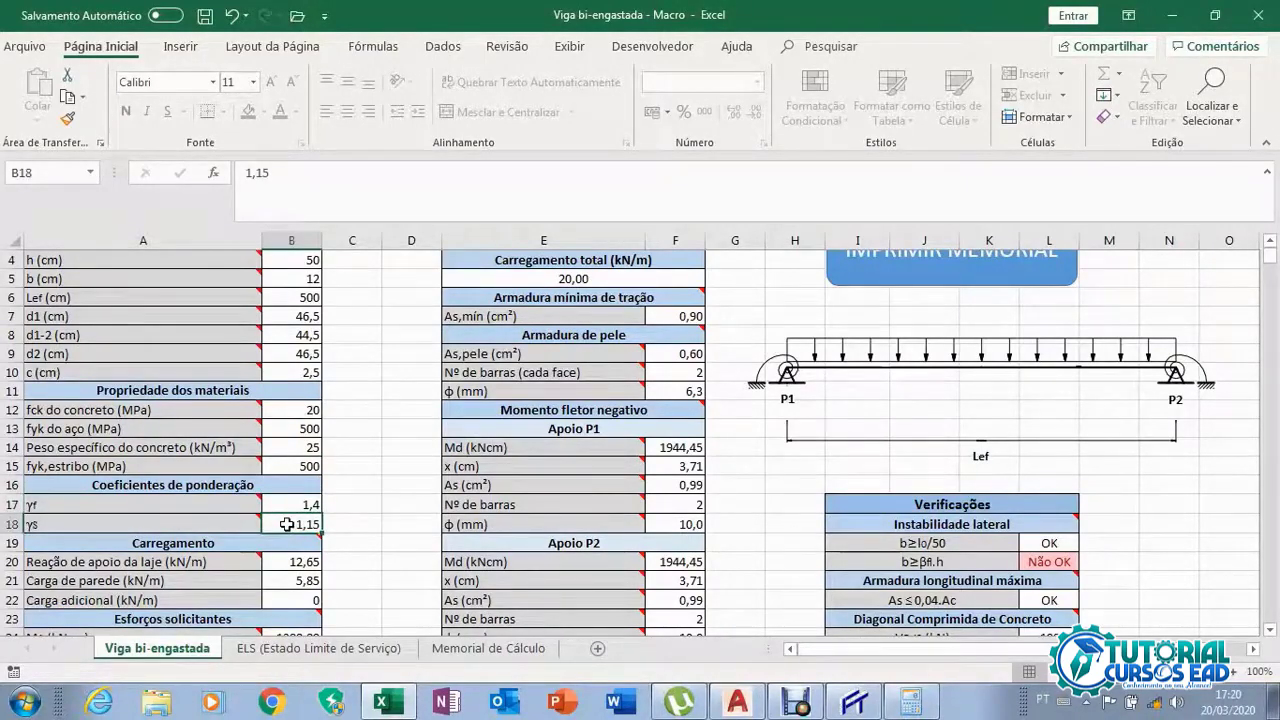
{"action": "left_click", "coordinate": [286, 507]}
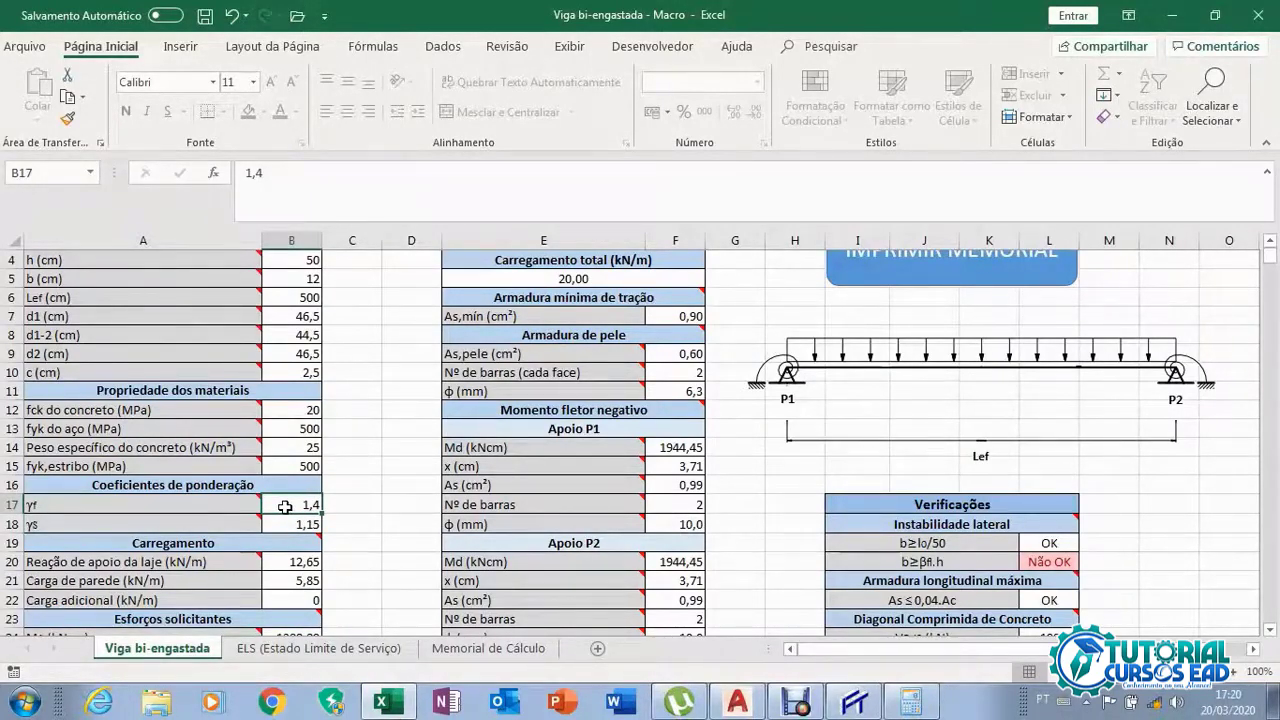
{"action": "left_click", "coordinate": [280, 520]}
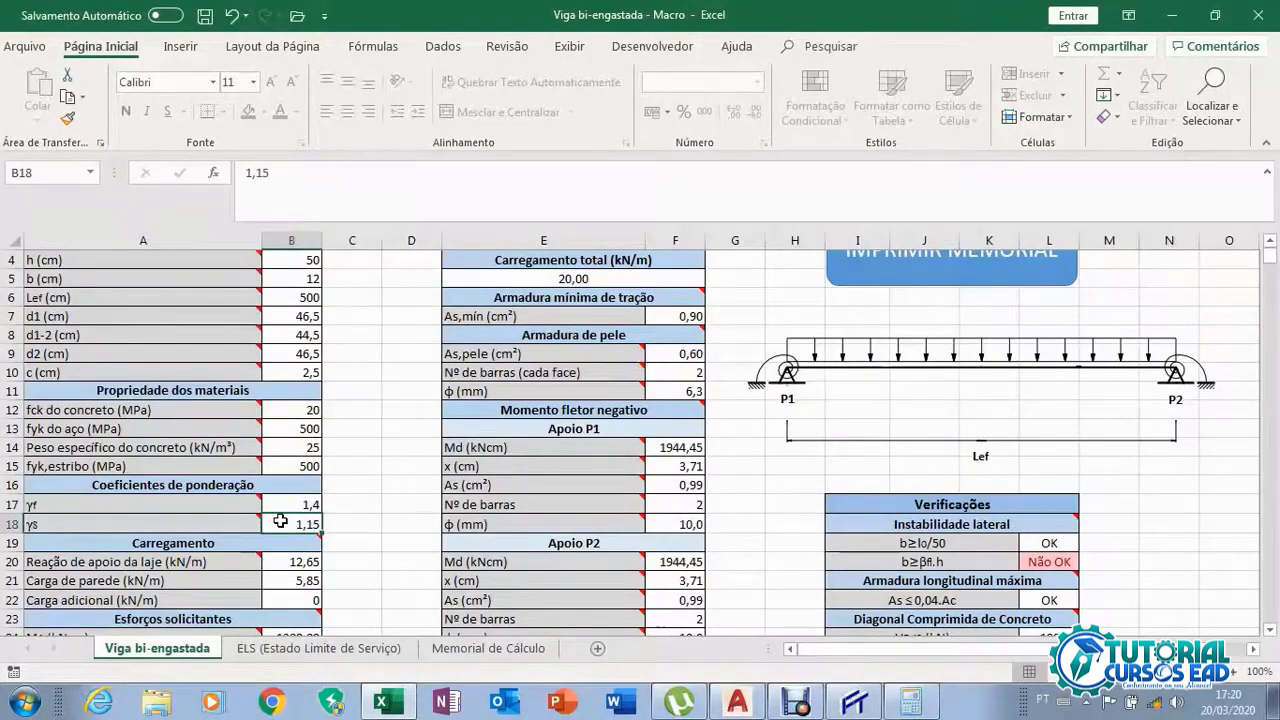
Review the slab support reaction, wall load and additional load inputs, and check the loading listed in the Memorial de Cálculo sheet
{"action": "scroll", "coordinate": [355, 522], "scroll_direction": "down", "scroll_amount": 3}
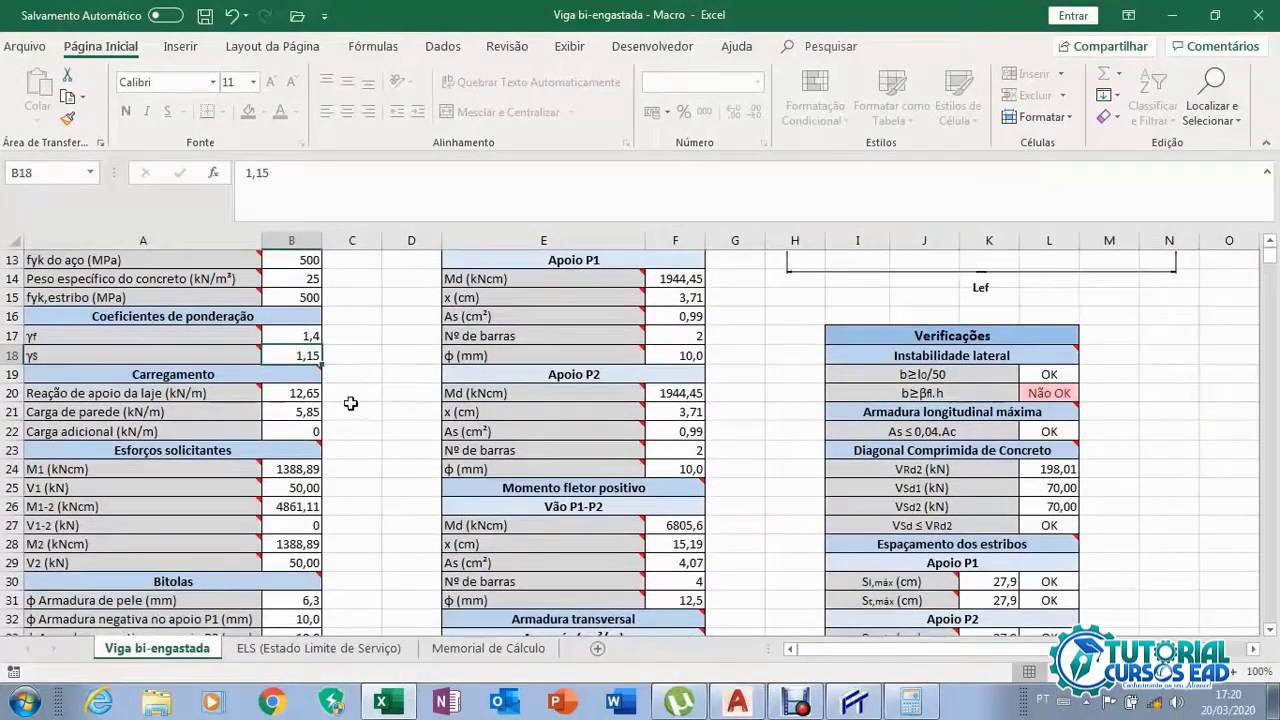
{"action": "left_click", "coordinate": [283, 393]}
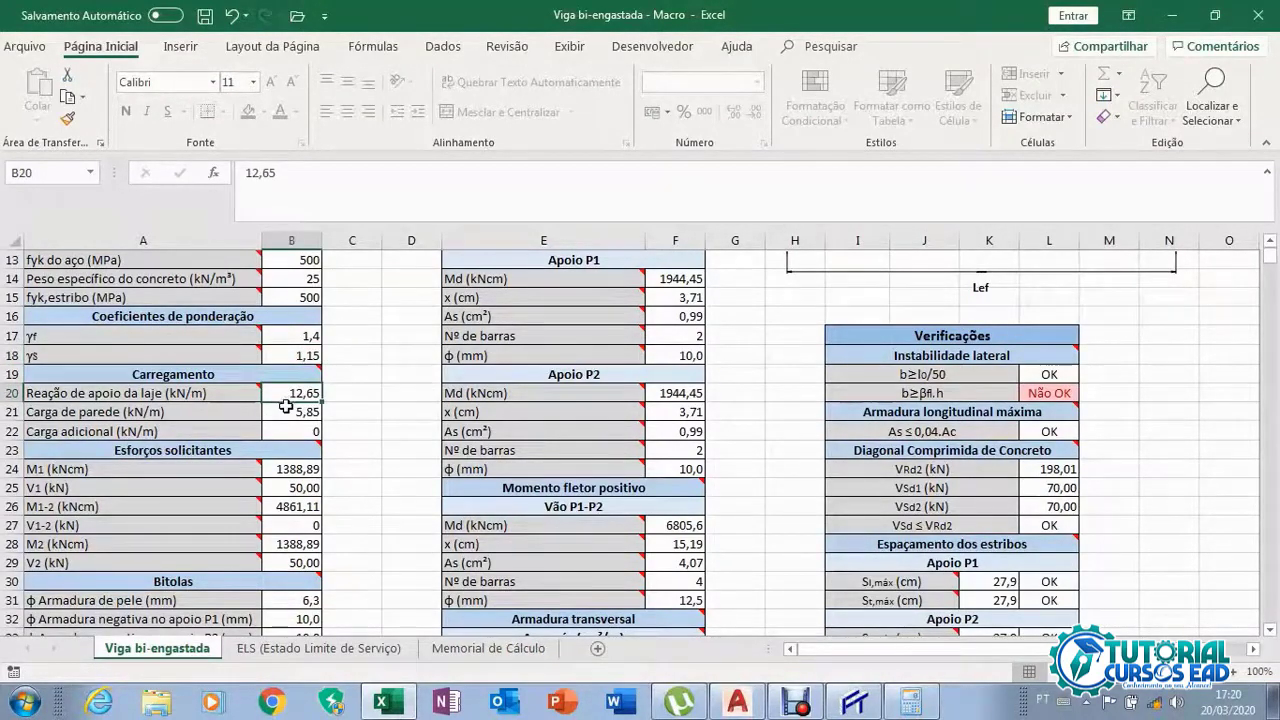
{"action": "left_click", "coordinate": [286, 413]}
{"action": "mouse_move", "coordinate": [288, 457]}
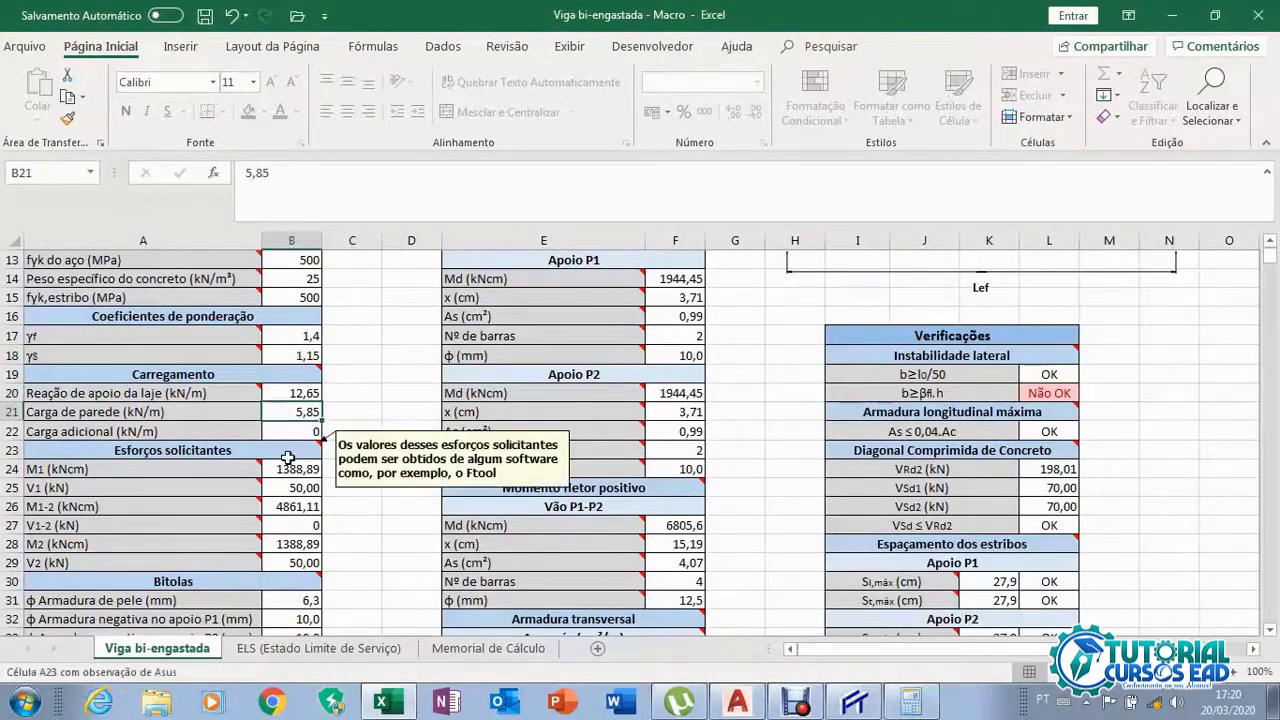
{"action": "left_click", "coordinate": [287, 428]}
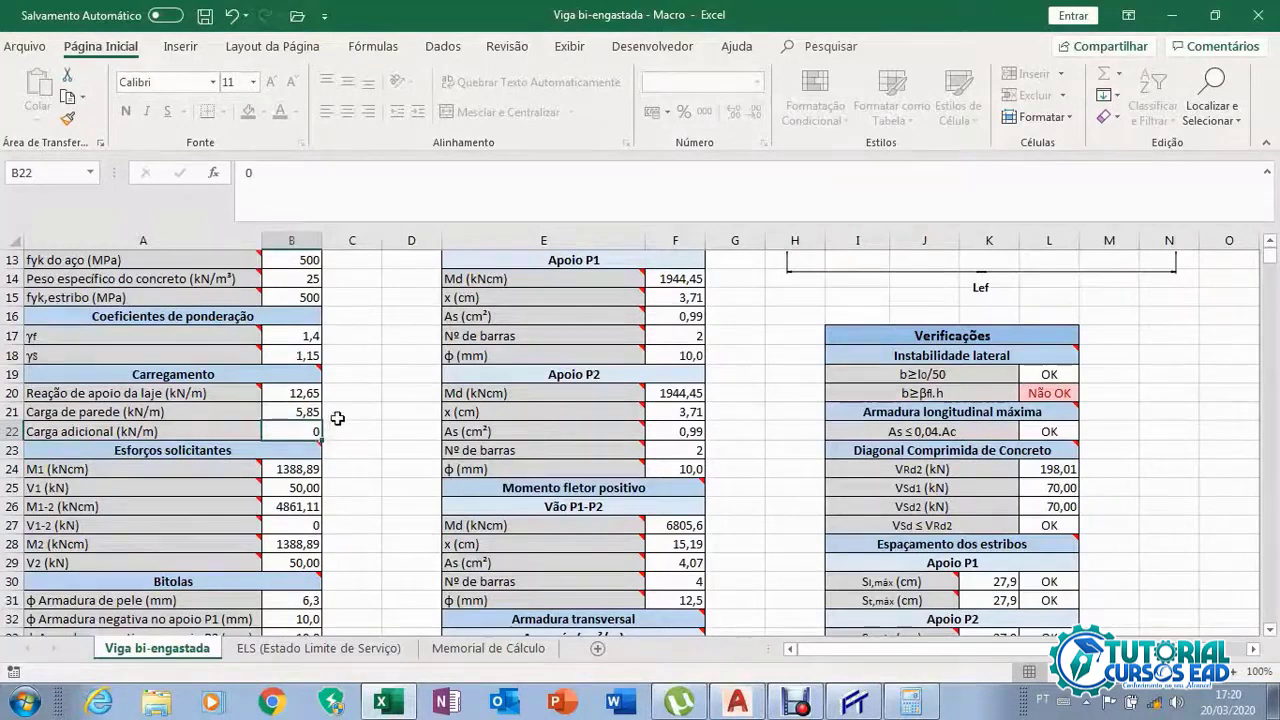
{"action": "mouse_move", "coordinate": [284, 381]}
{"action": "left_click", "coordinate": [465, 655]}
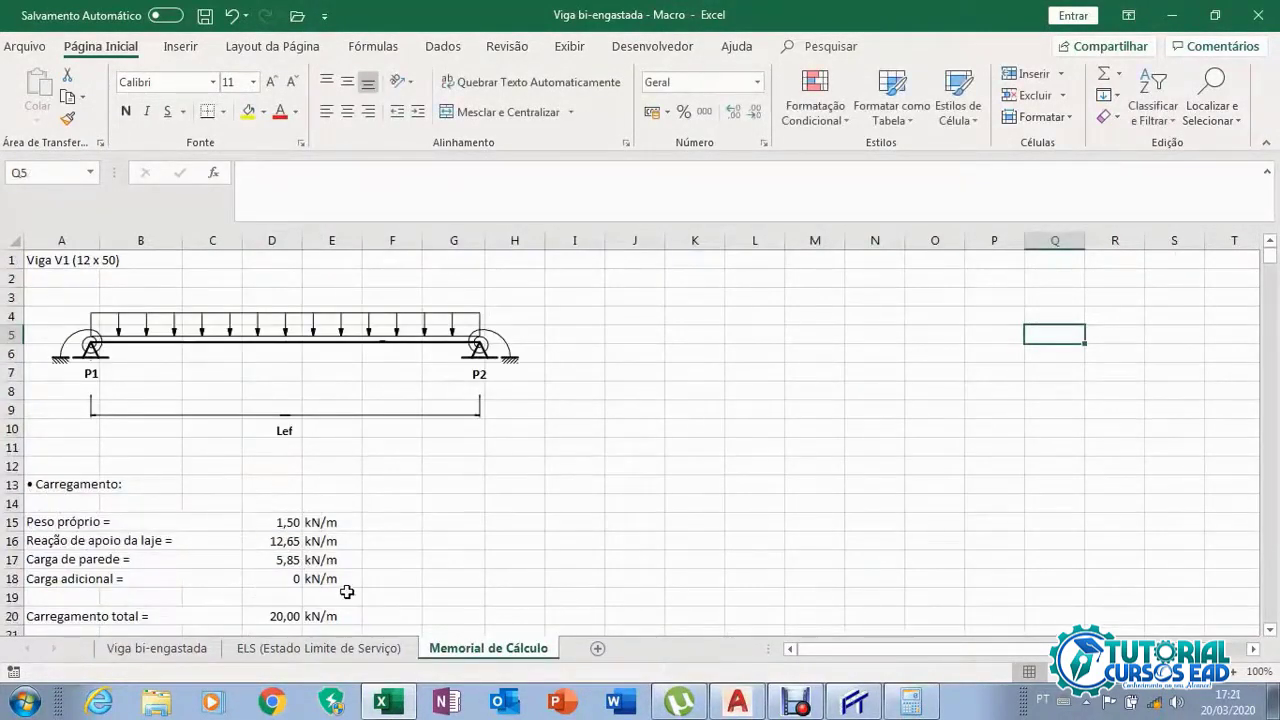
{"action": "left_click", "coordinate": [195, 655]}
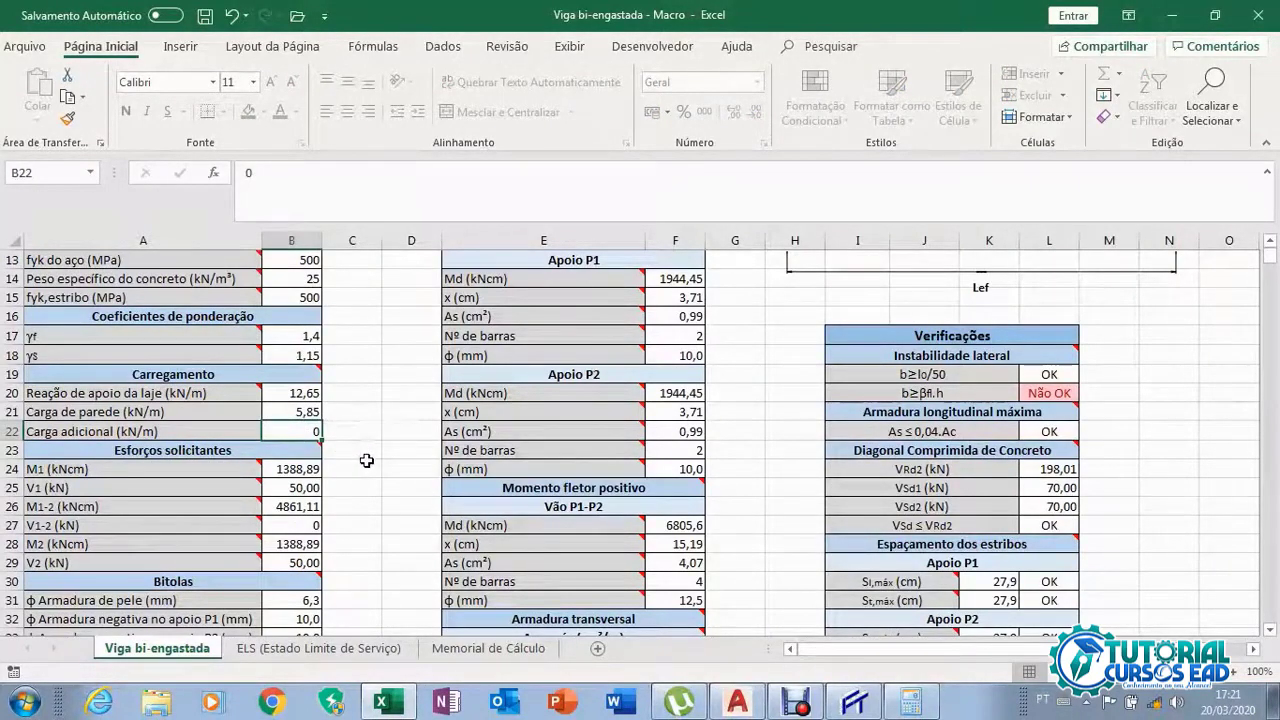
Try setting the wall load and the slab support reaction to 0 kN/m, and undo both changes
{"action": "left_click", "coordinate": [312, 411]}
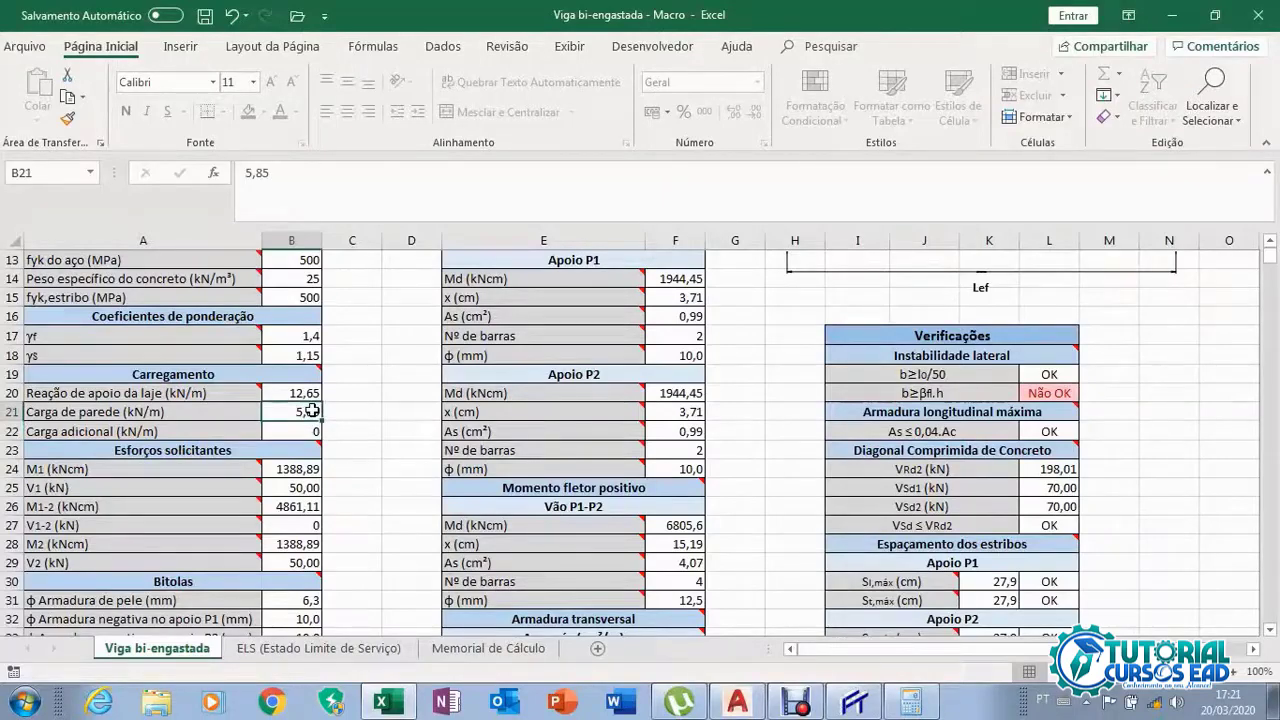
{"action": "type", "text": "0"}
{"action": "key", "text": "Up"}
{"action": "type", "text": "0"}
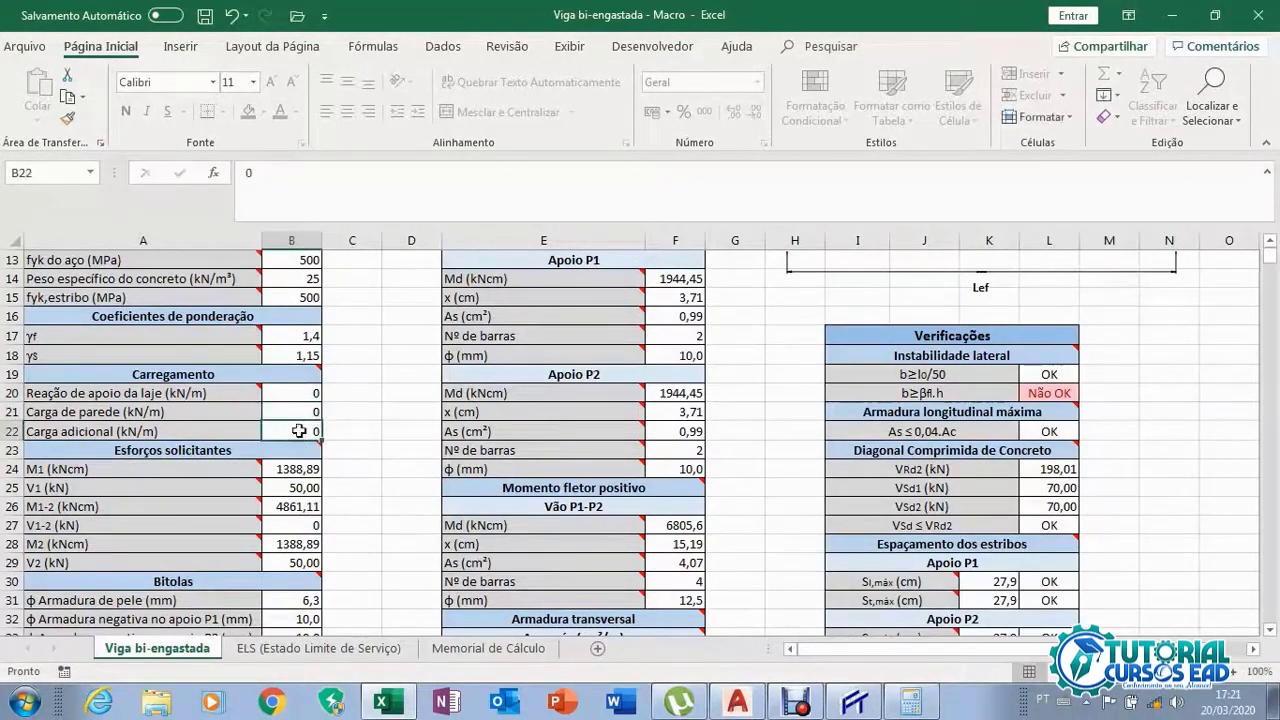
{"action": "key", "text": "Escape"}
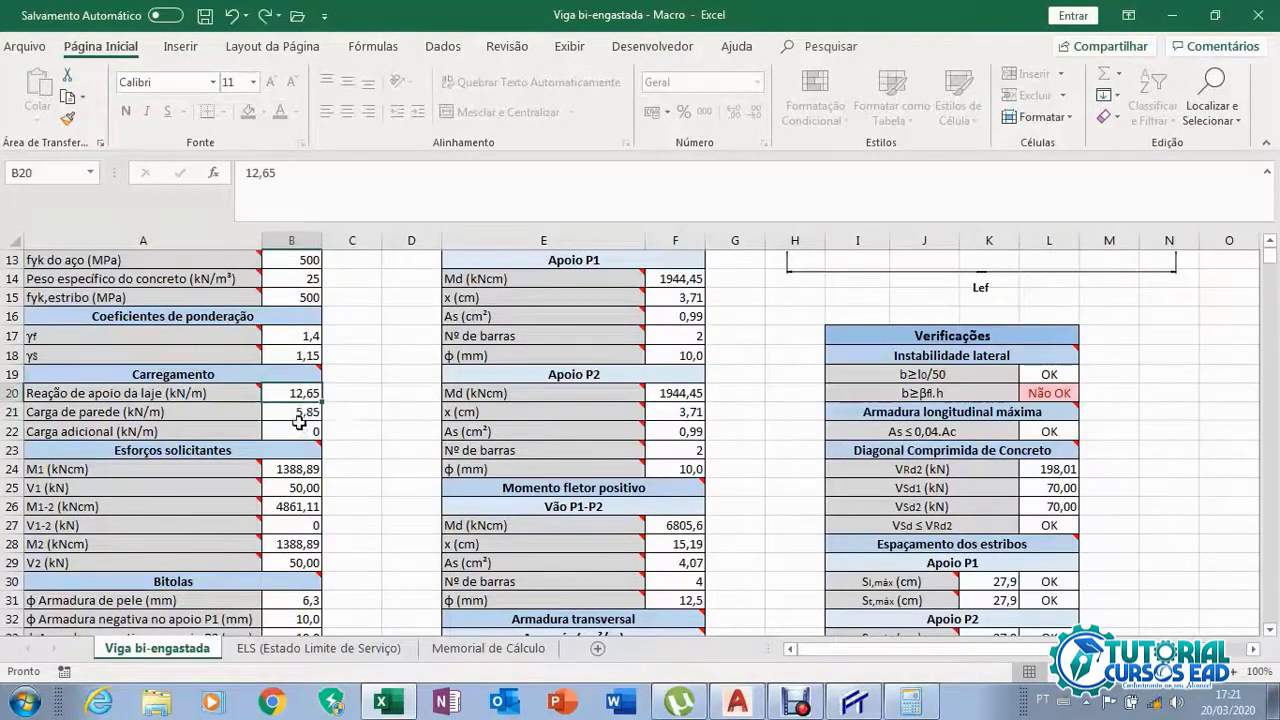
{"action": "key", "text": "ctrl+z"}
Review the internal forces M1, V1, M1-2, V1-2, M2 and V2 under Esforços solicitantes
{"action": "left_click", "coordinate": [302, 470]}
{"action": "scroll", "coordinate": [305, 475], "scroll_direction": "down", "scroll_amount": 1}
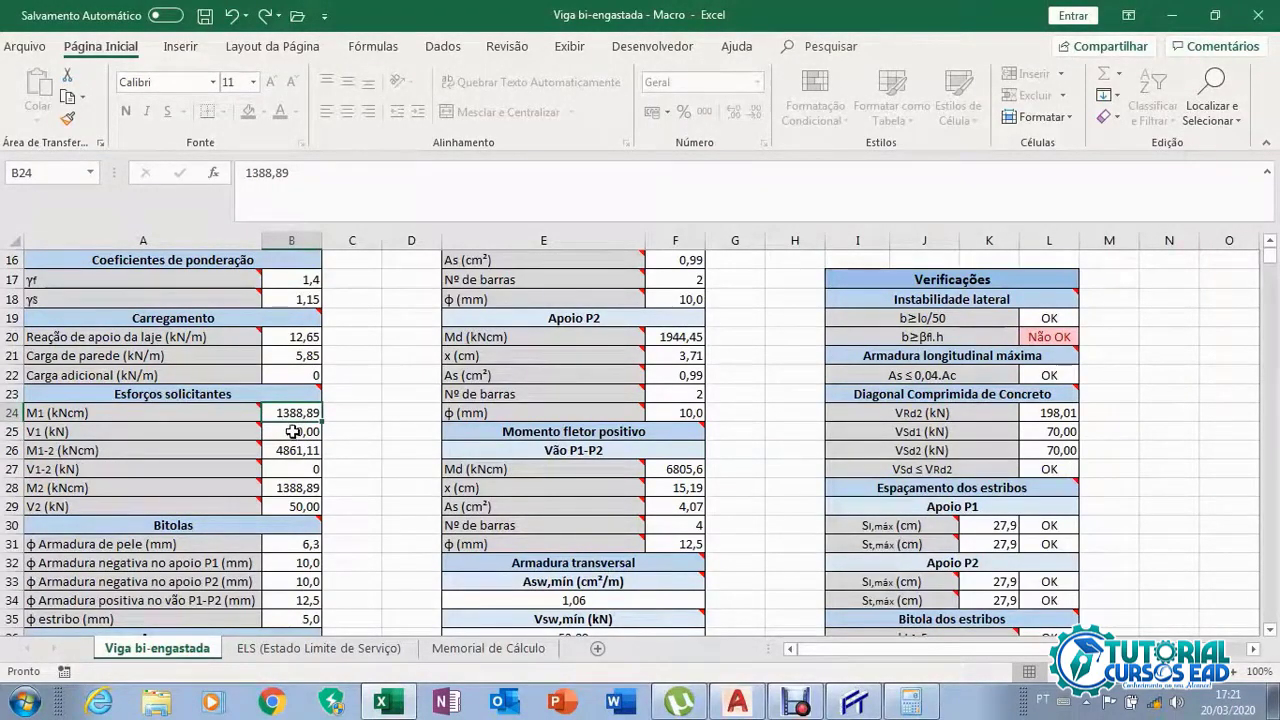
{"action": "left_click", "coordinate": [292, 431]}
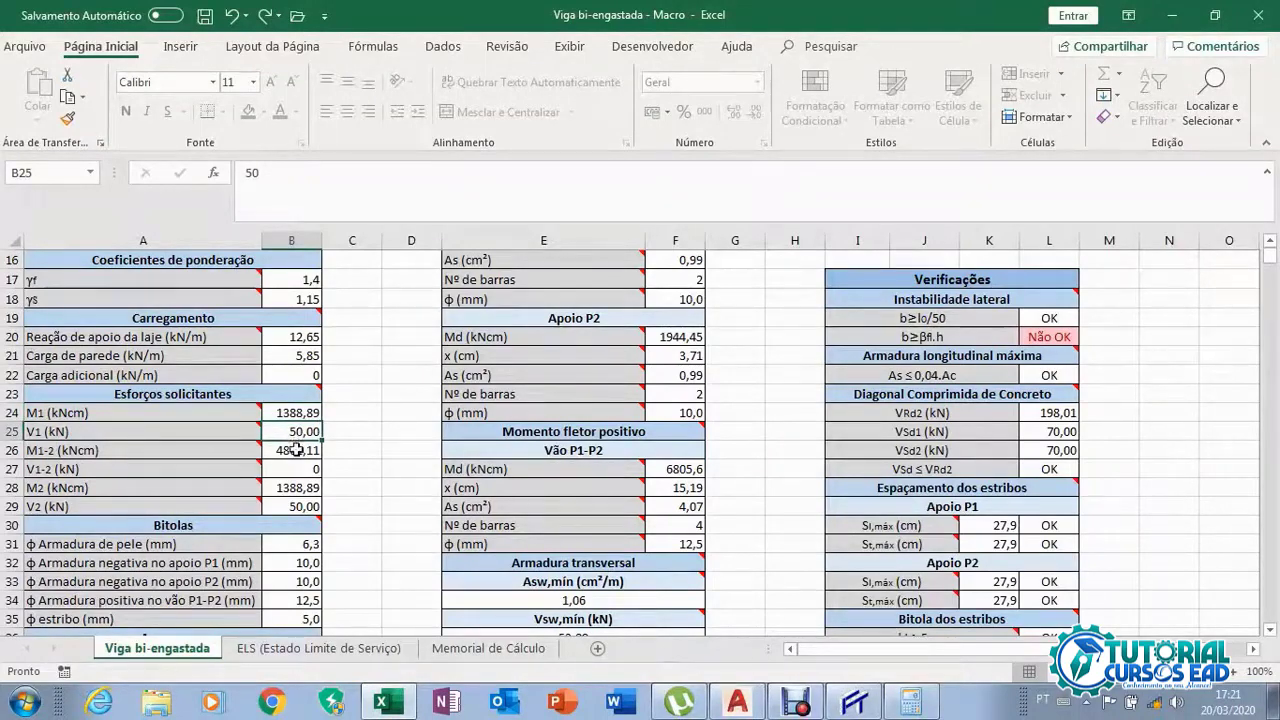
{"action": "left_click", "coordinate": [296, 450]}
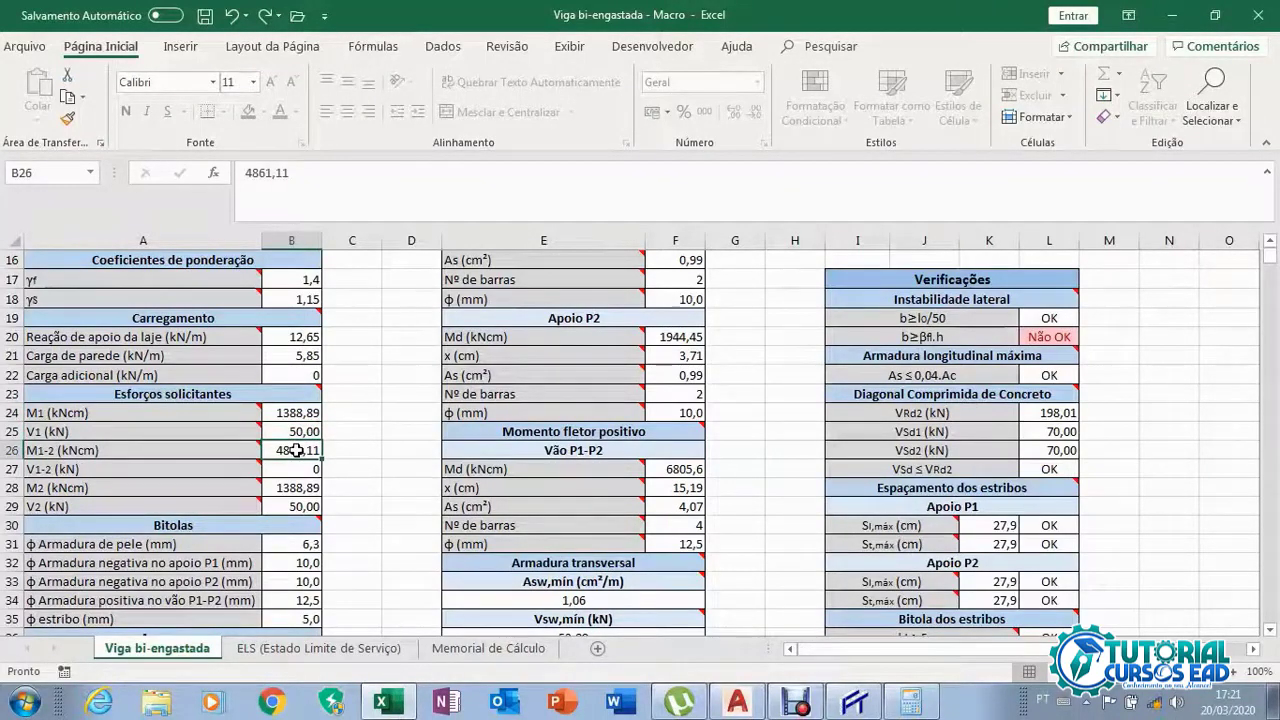
{"action": "left_click", "coordinate": [299, 469]}
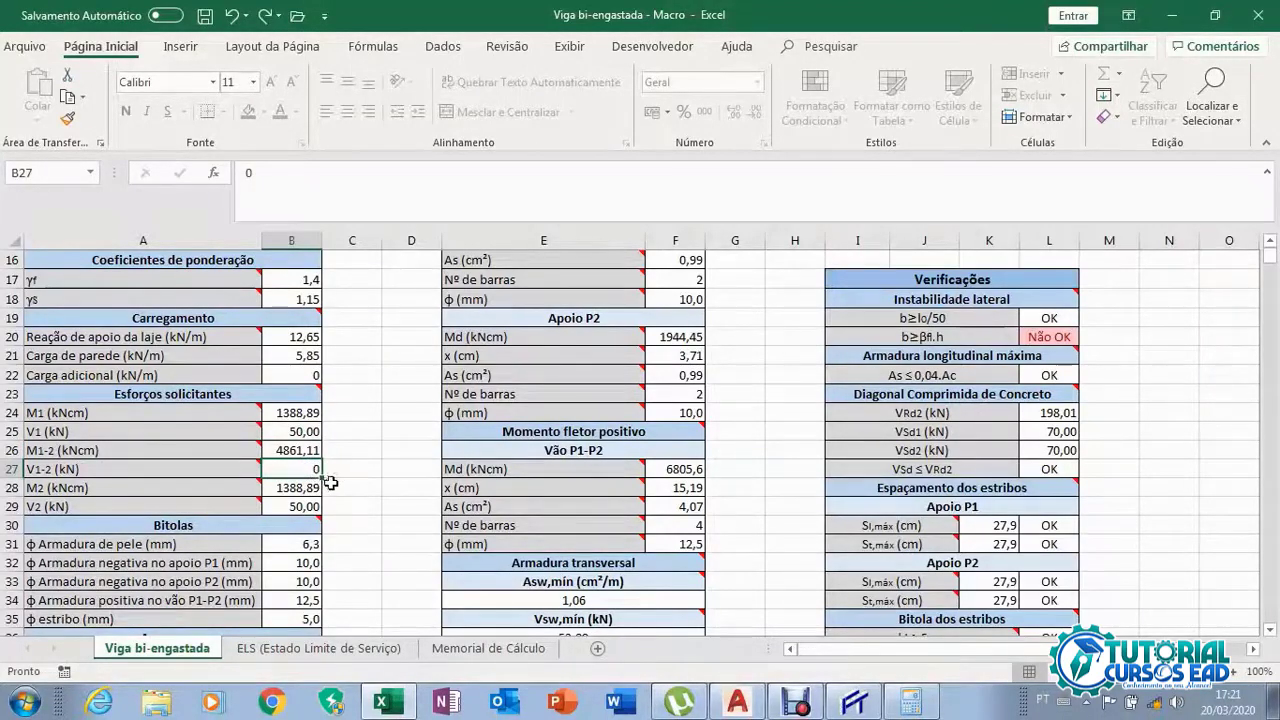
{"action": "left_click", "coordinate": [318, 489]}
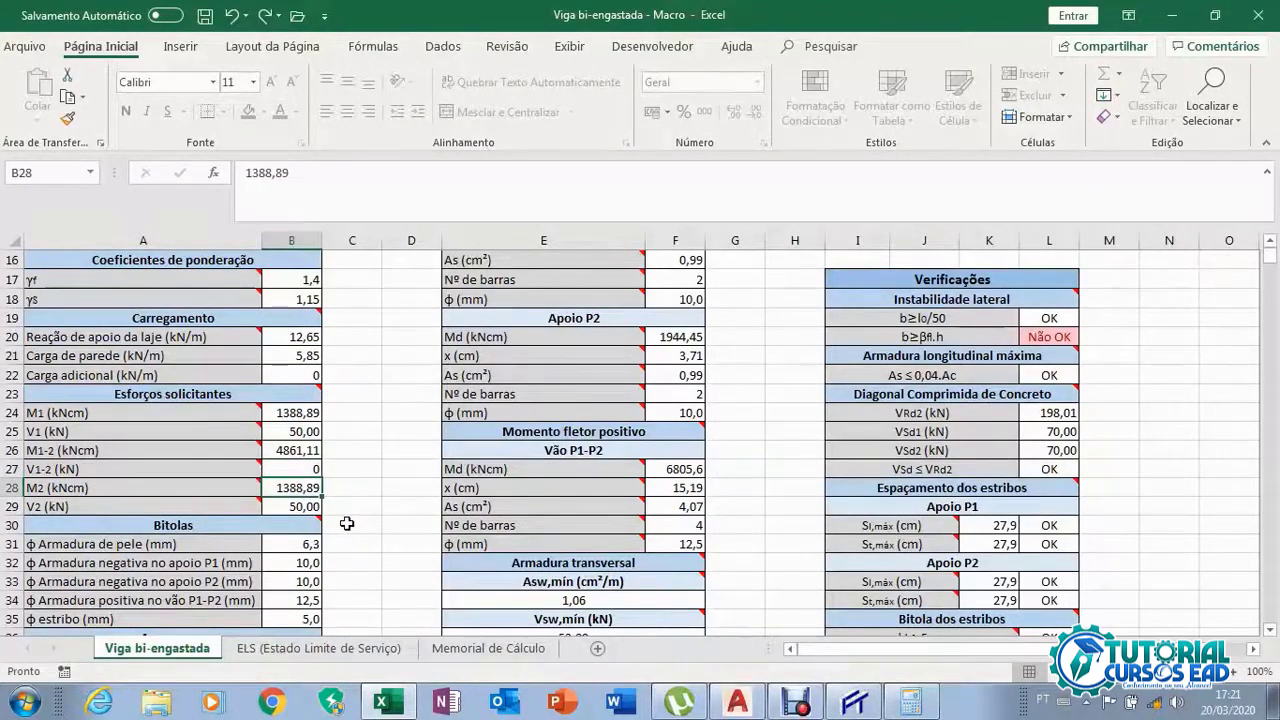
{"action": "left_click", "coordinate": [300, 505]}
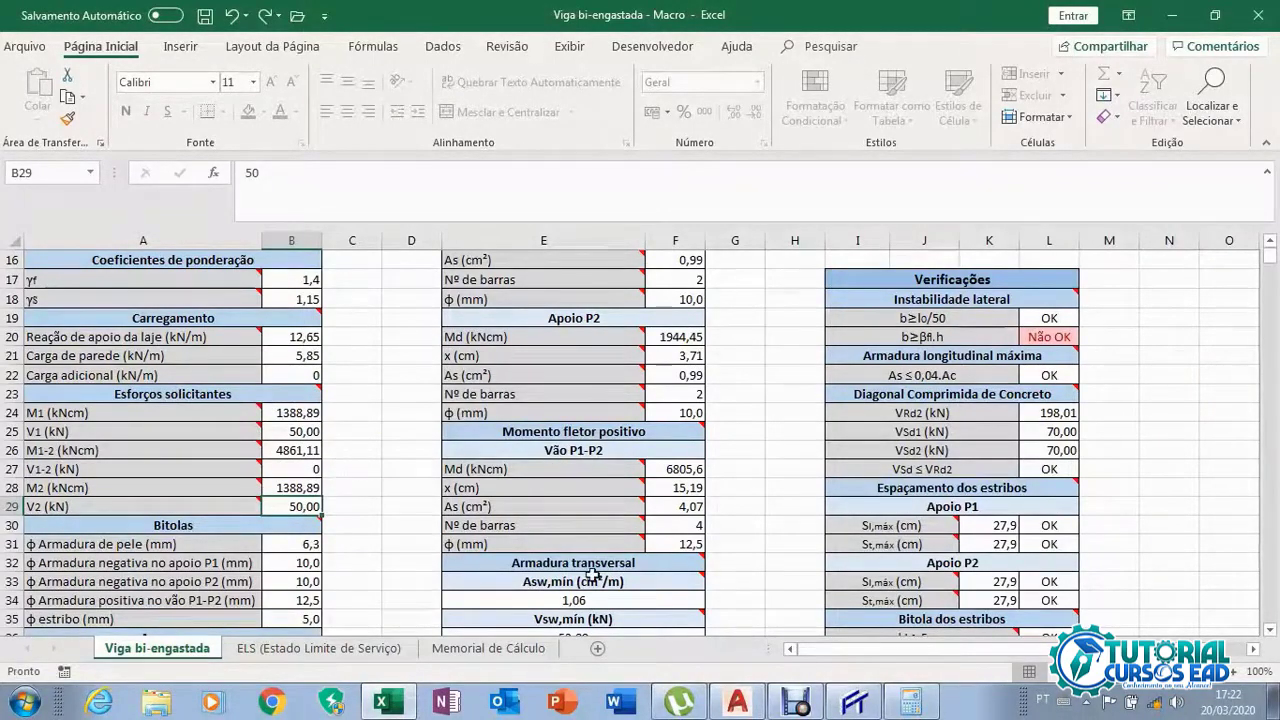
Switch to the Ftool beam model and examine its supports, material parameters and rectangular section properties
{"action": "left_click", "coordinate": [854, 703]}
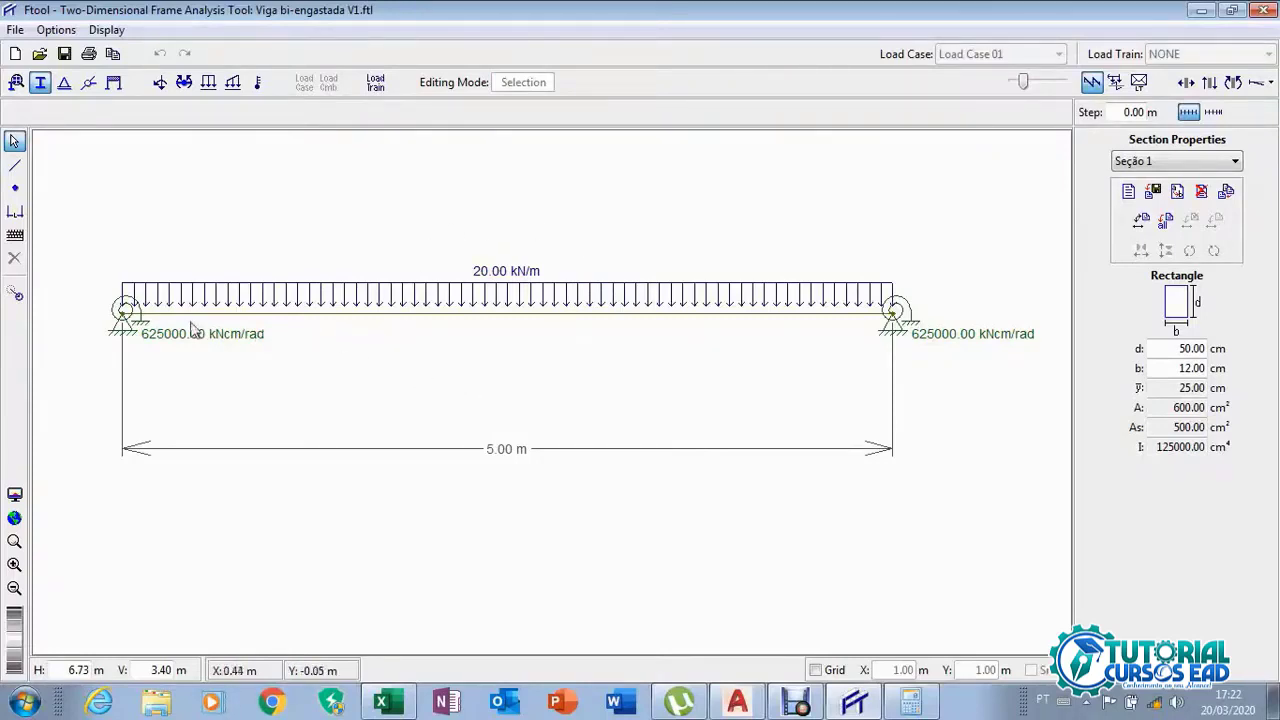
{"action": "left_click", "coordinate": [130, 320]}
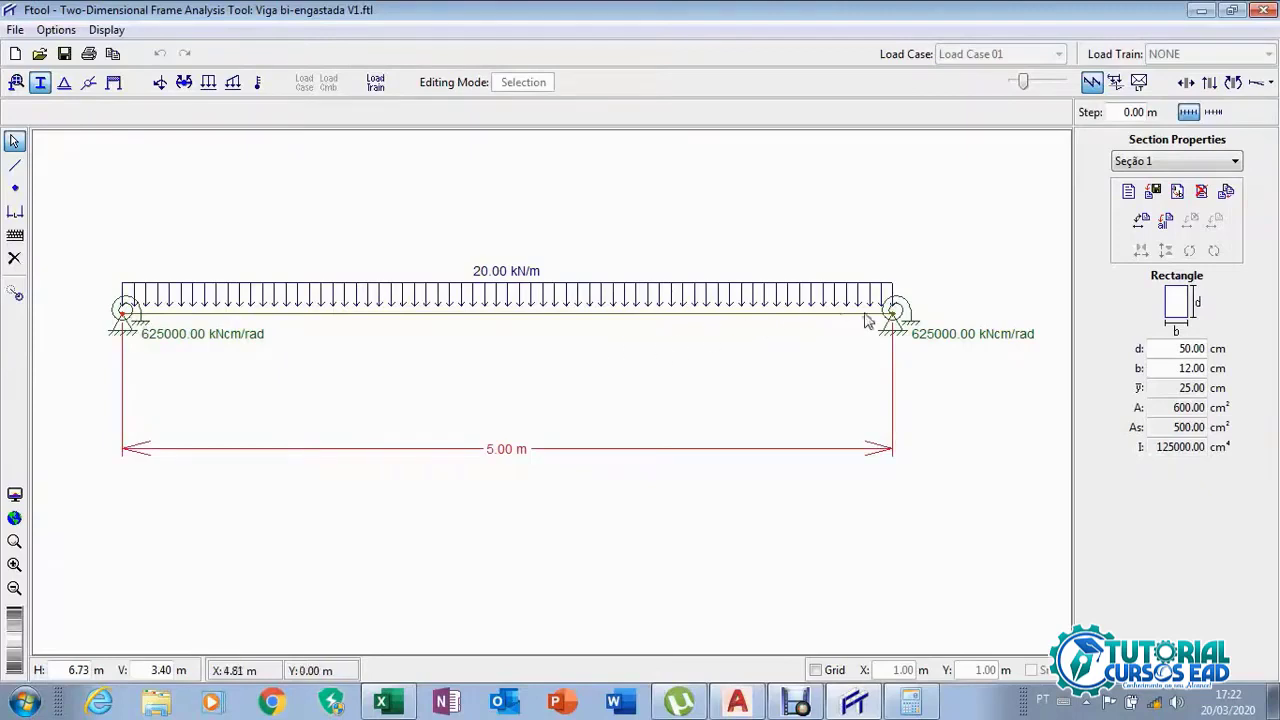
{"action": "left_click", "coordinate": [318, 356]}
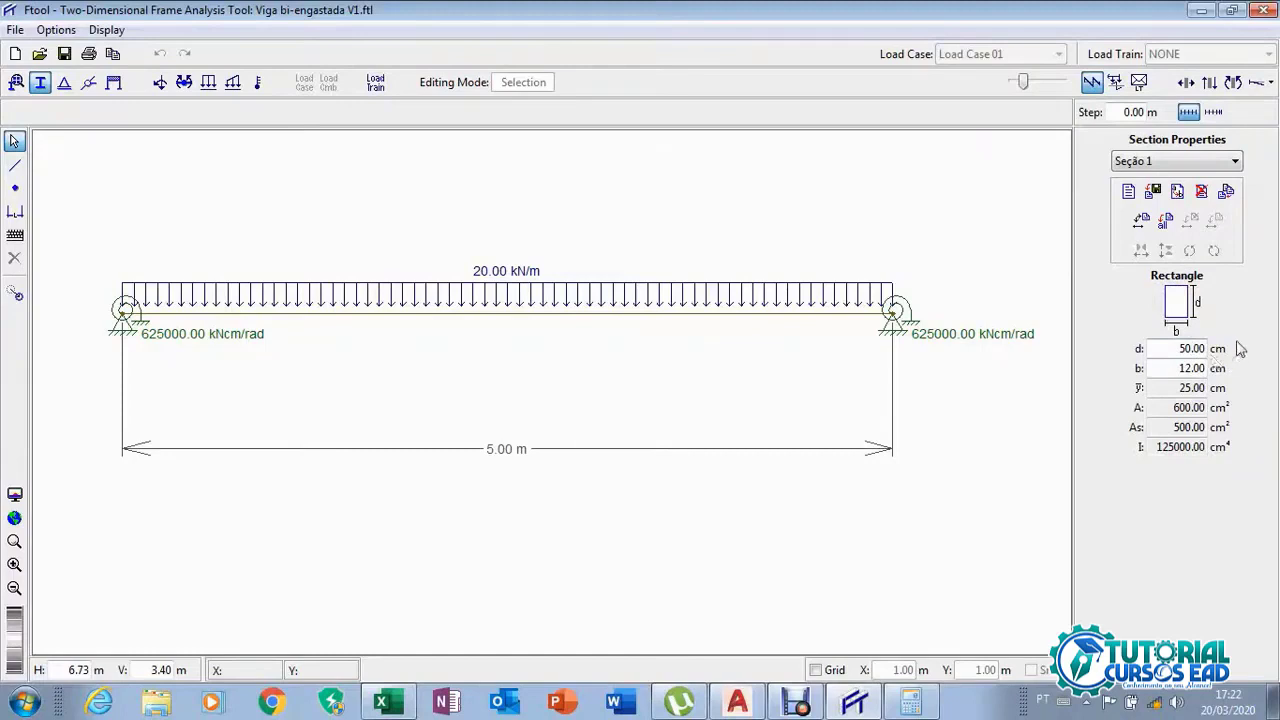
{"action": "left_click", "coordinate": [17, 84]}
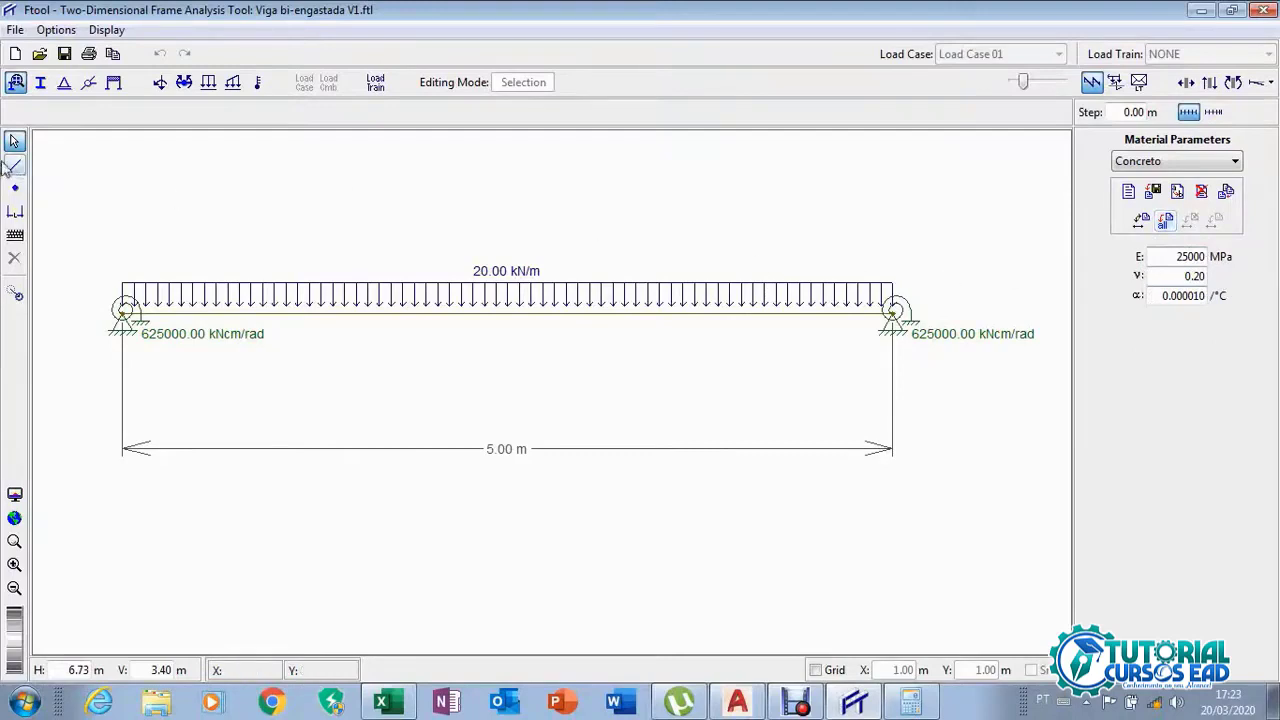
{"action": "left_click", "coordinate": [41, 84]}
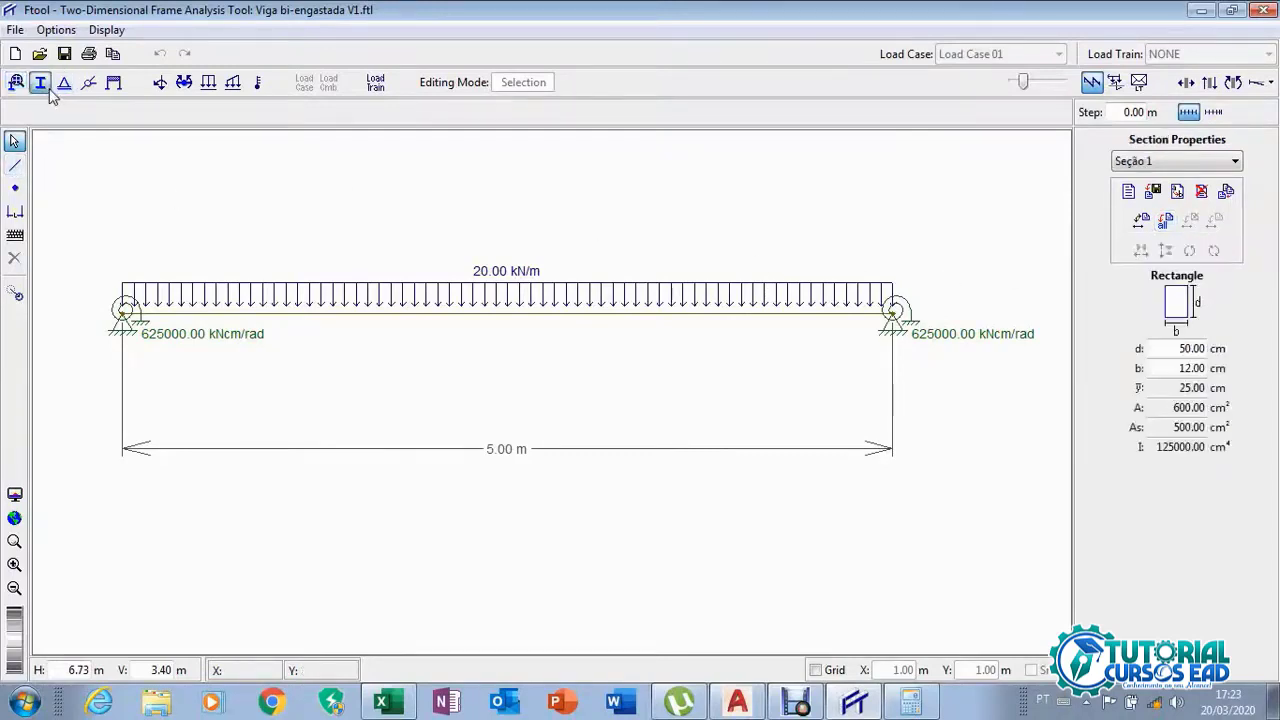
Display the bending moment and shear force diagrams in Ftool and compare each with the moments and shears in the Excel sheet
{"action": "left_click", "coordinate": [1232, 83]}
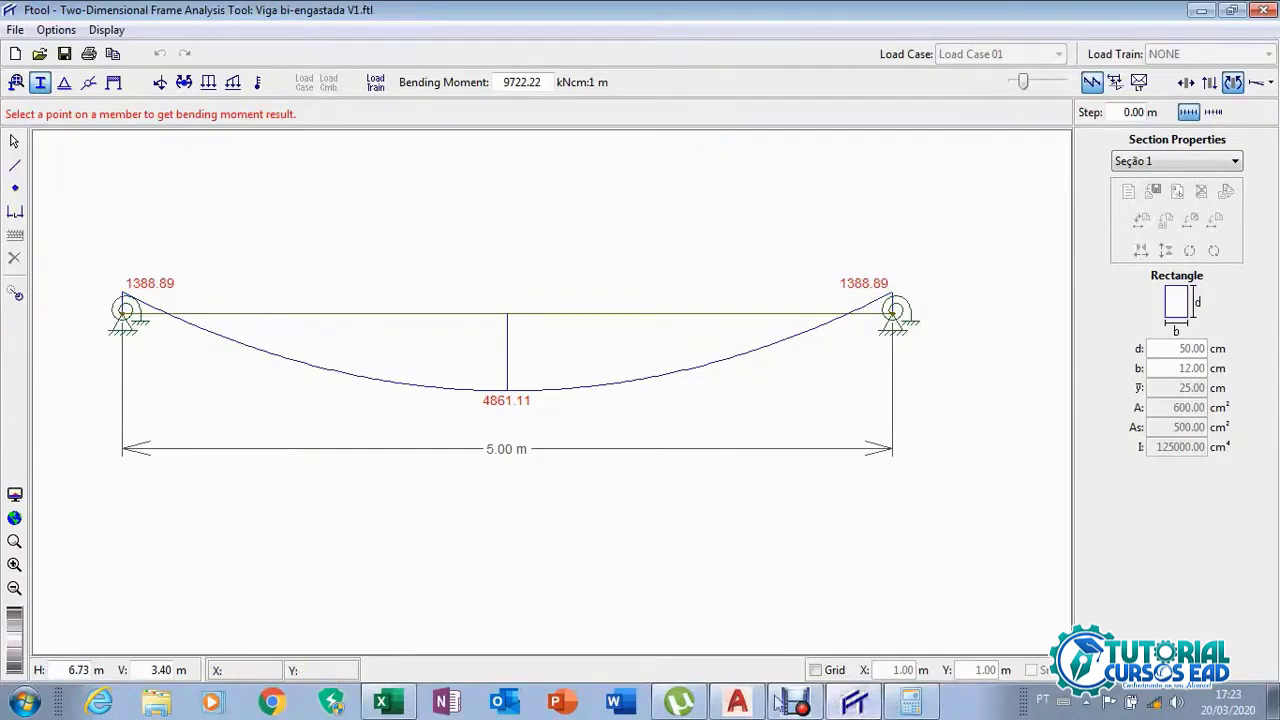
{"action": "left_click", "coordinate": [383, 703]}
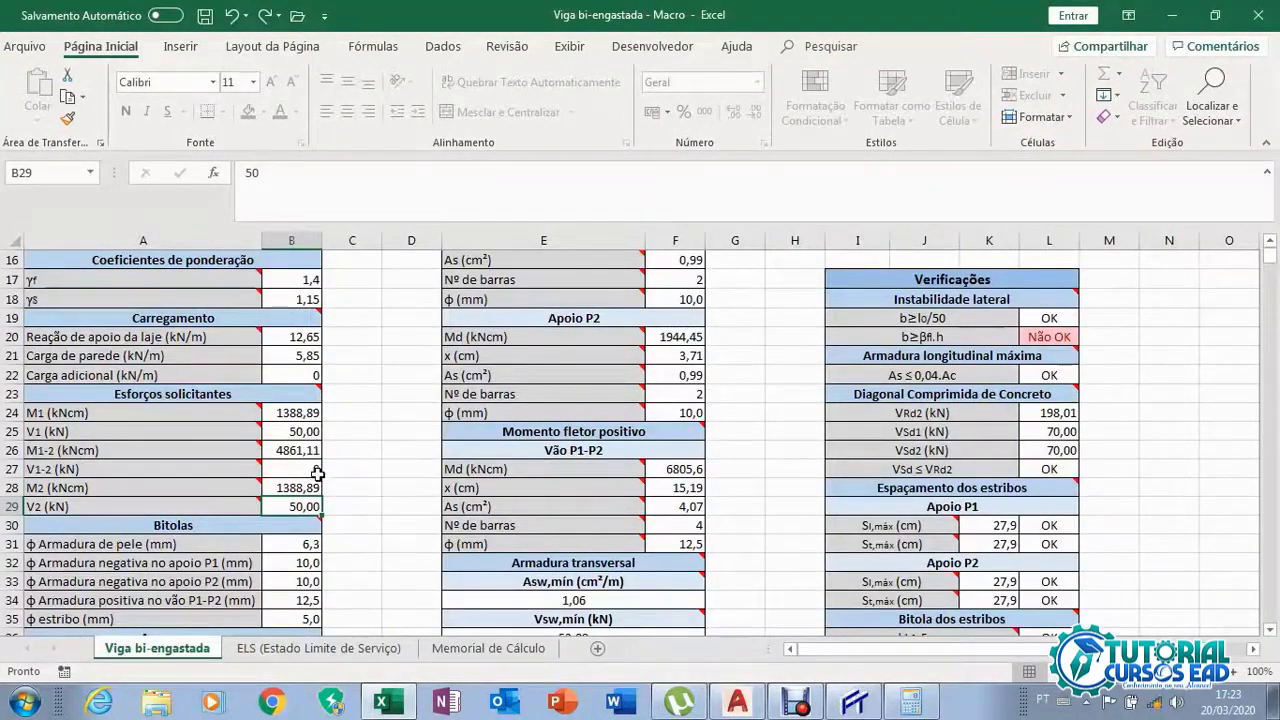
{"action": "left_click", "coordinate": [843, 706]}
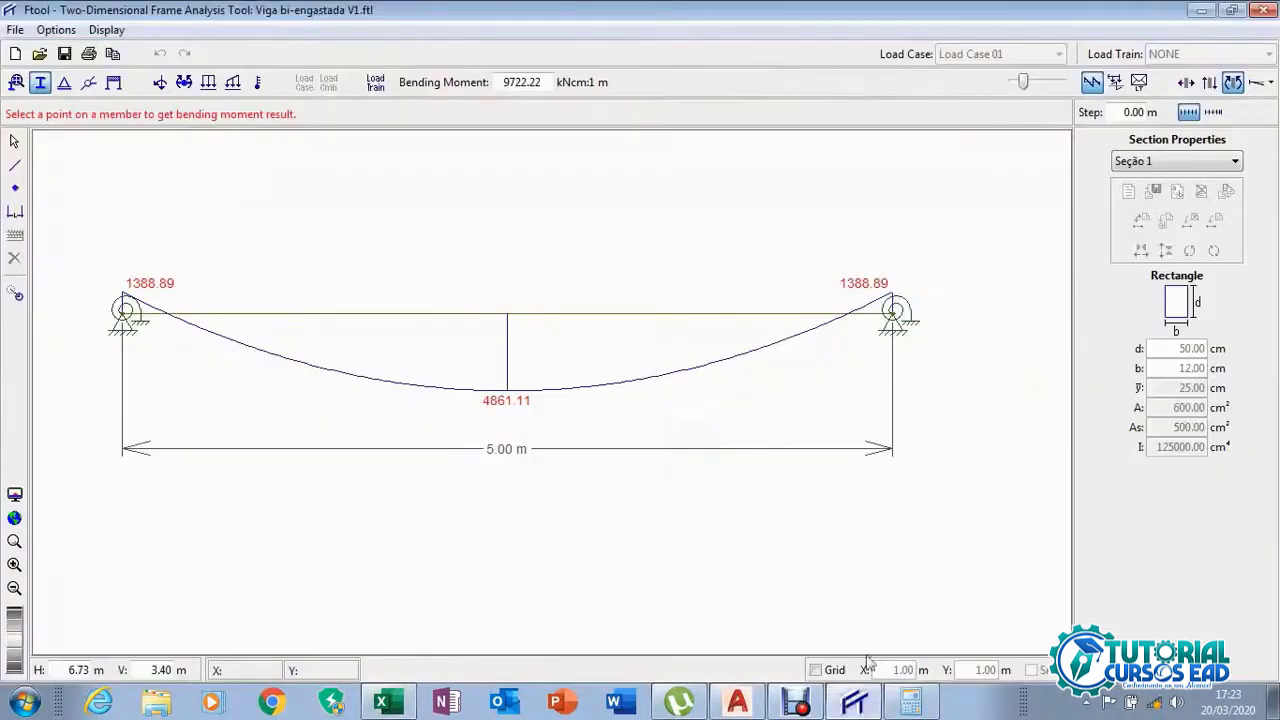
{"action": "left_click", "coordinate": [1210, 83]}
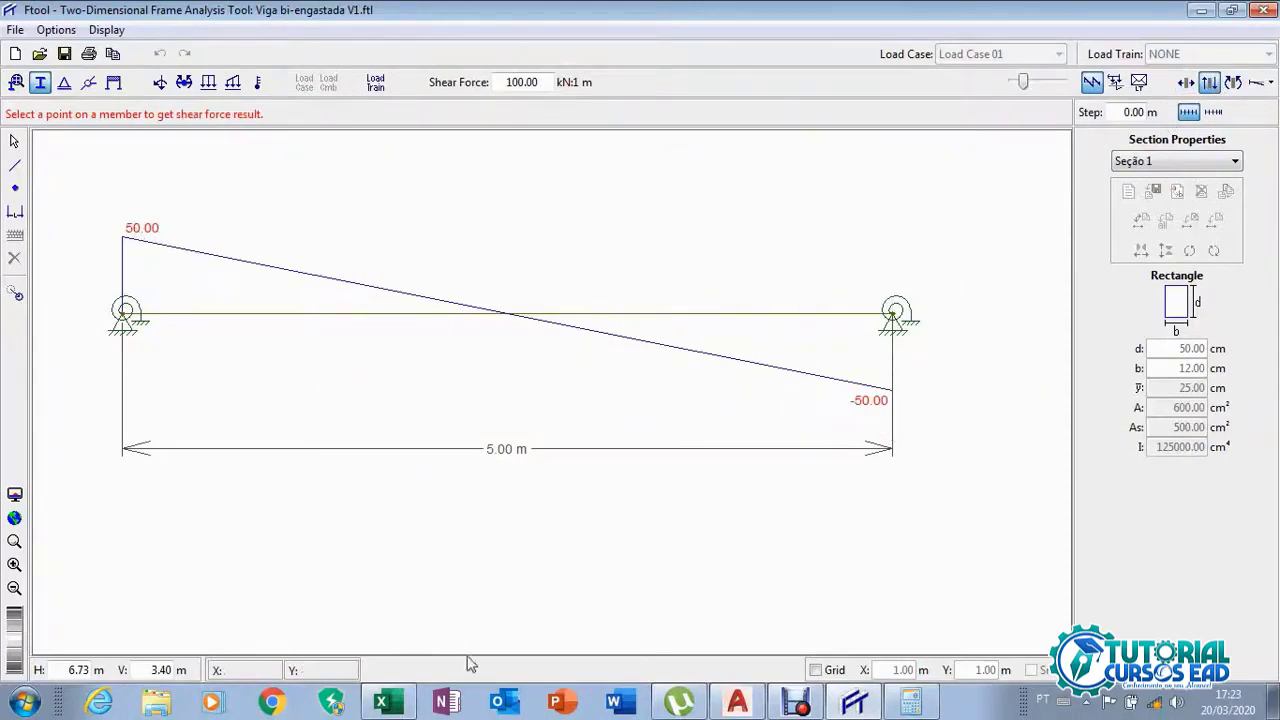
{"action": "left_click", "coordinate": [381, 704]}
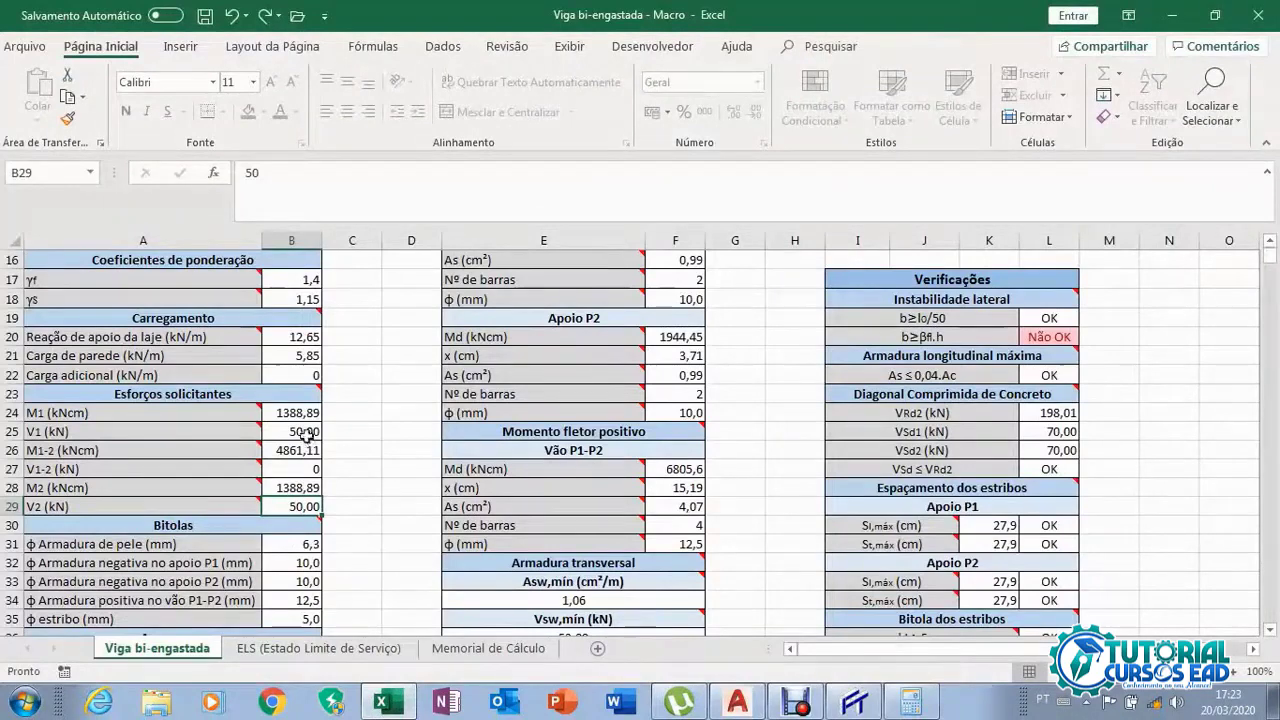
{"action": "left_click", "coordinate": [853, 704]}
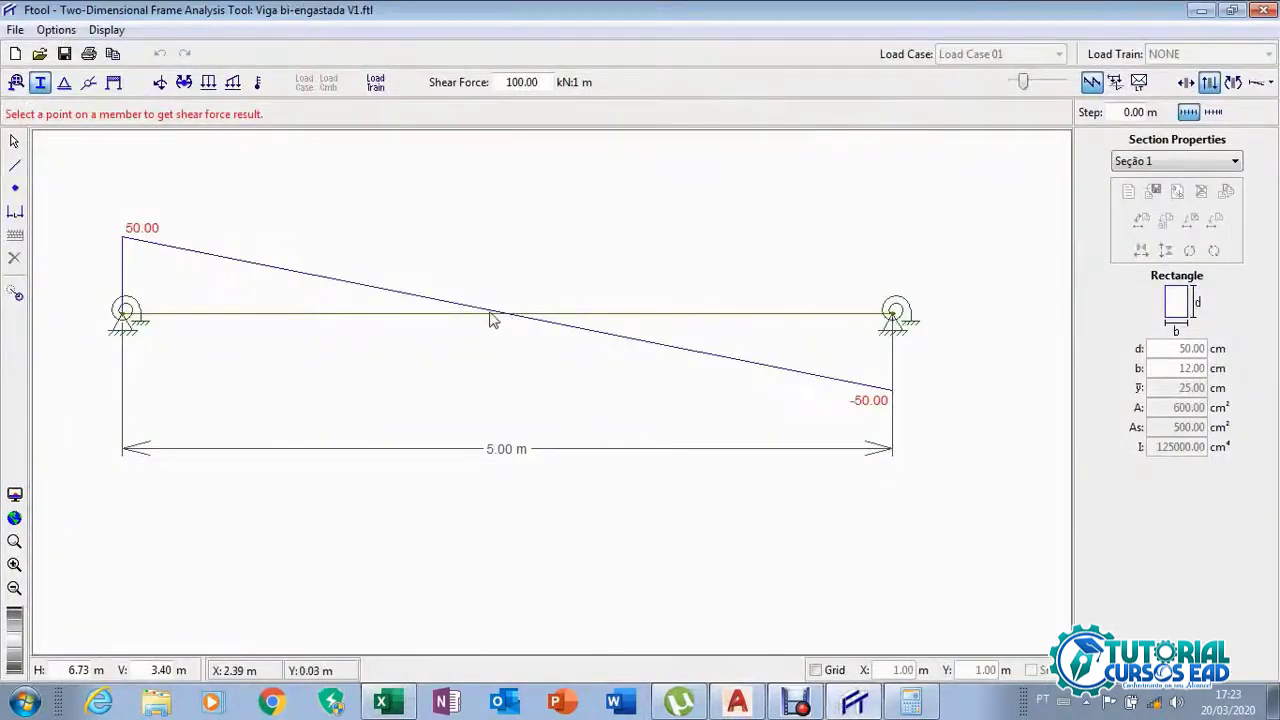
{"action": "left_click", "coordinate": [398, 708]}
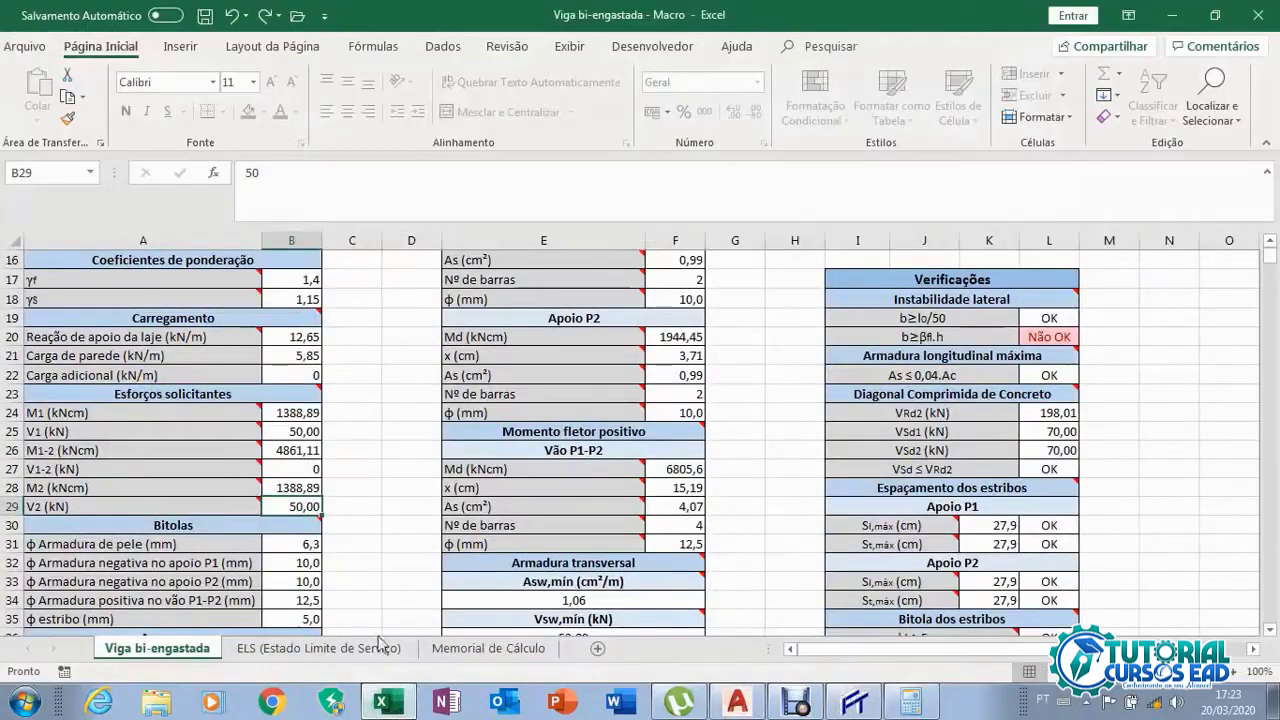
{"action": "left_click", "coordinate": [303, 469]}
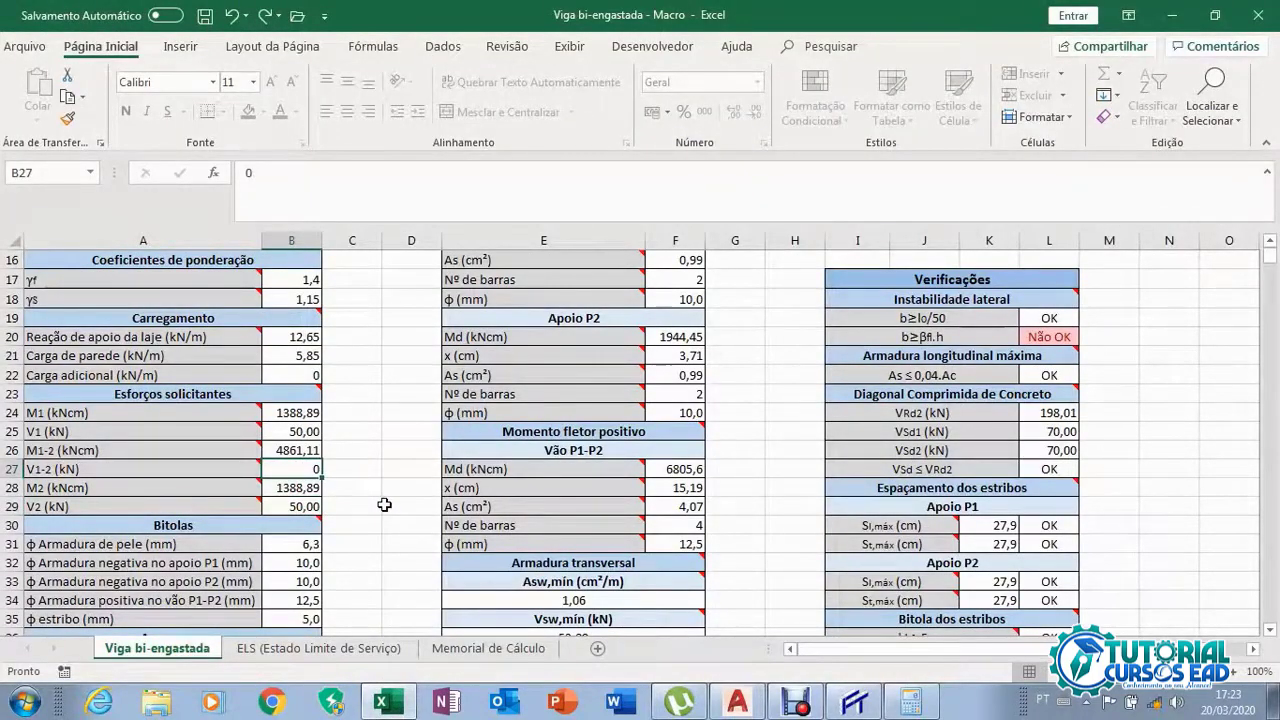
Review the bar diameters under Bitolas for the skin, negative, positive and stirrup reinforcement
{"action": "scroll", "coordinate": [376, 498], "scroll_direction": "down", "scroll_amount": 3}
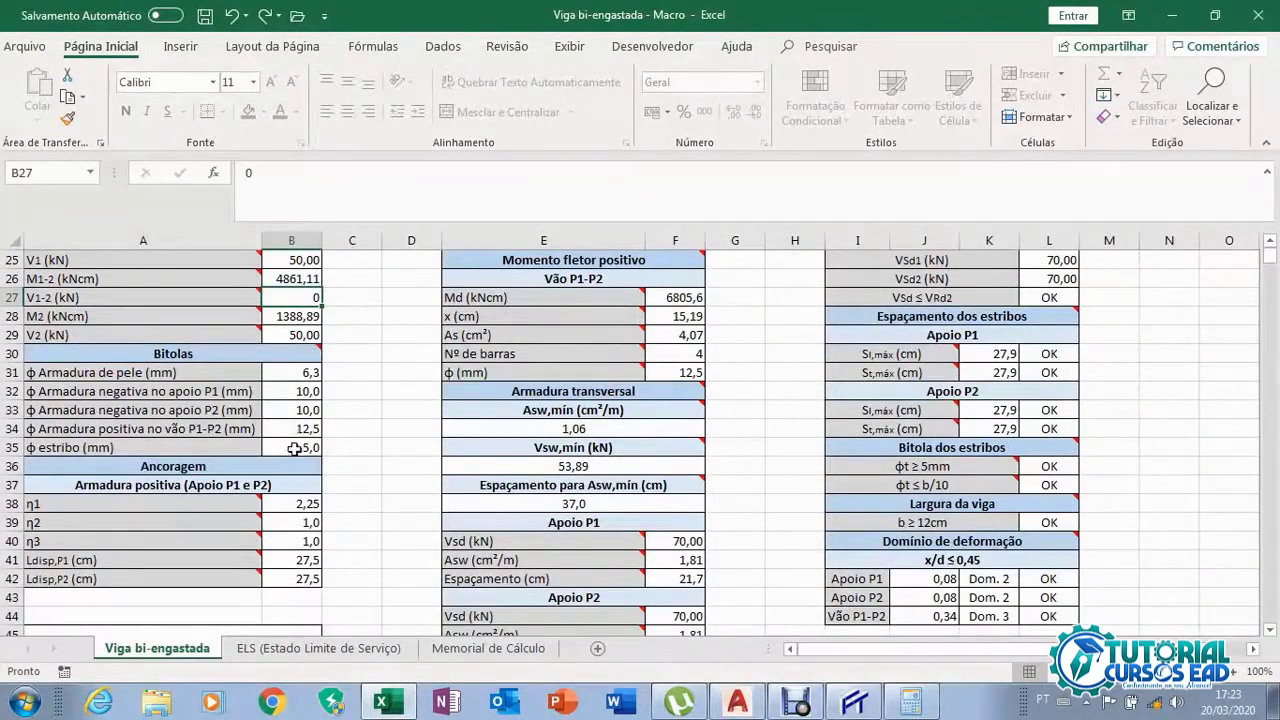
{"action": "left_click", "coordinate": [285, 372]}
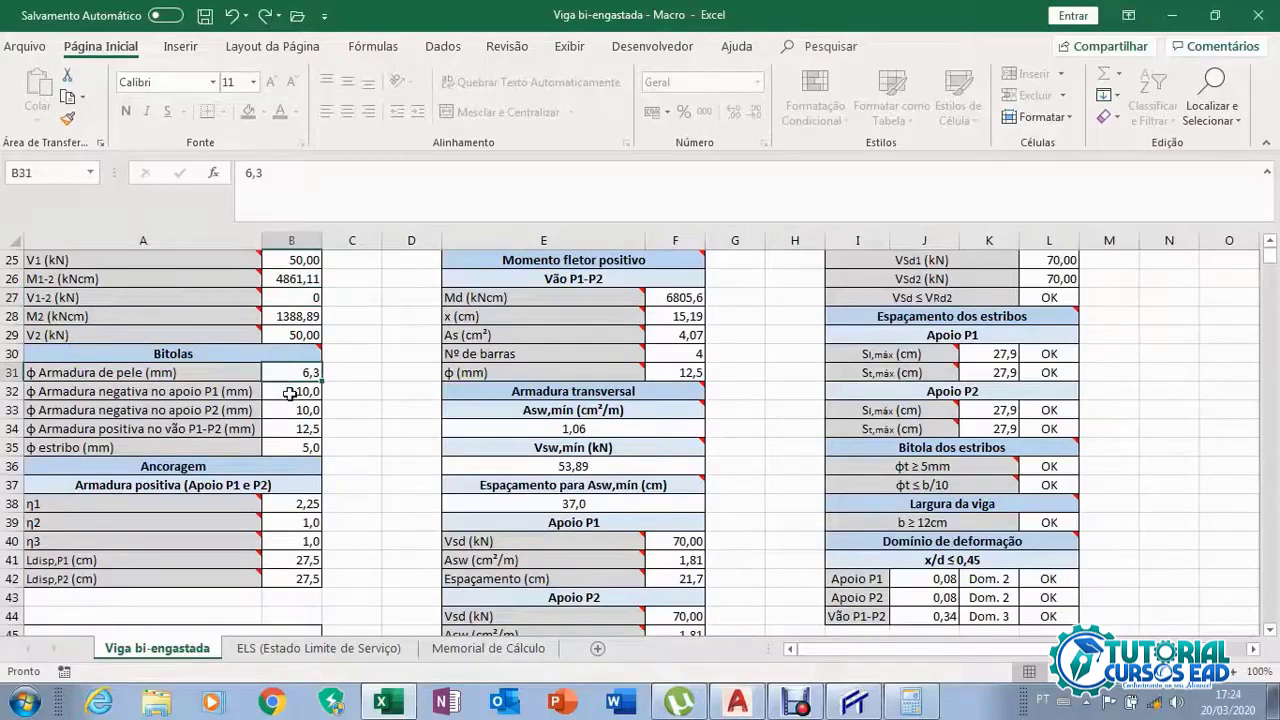
{"action": "left_click", "coordinate": [286, 392]}
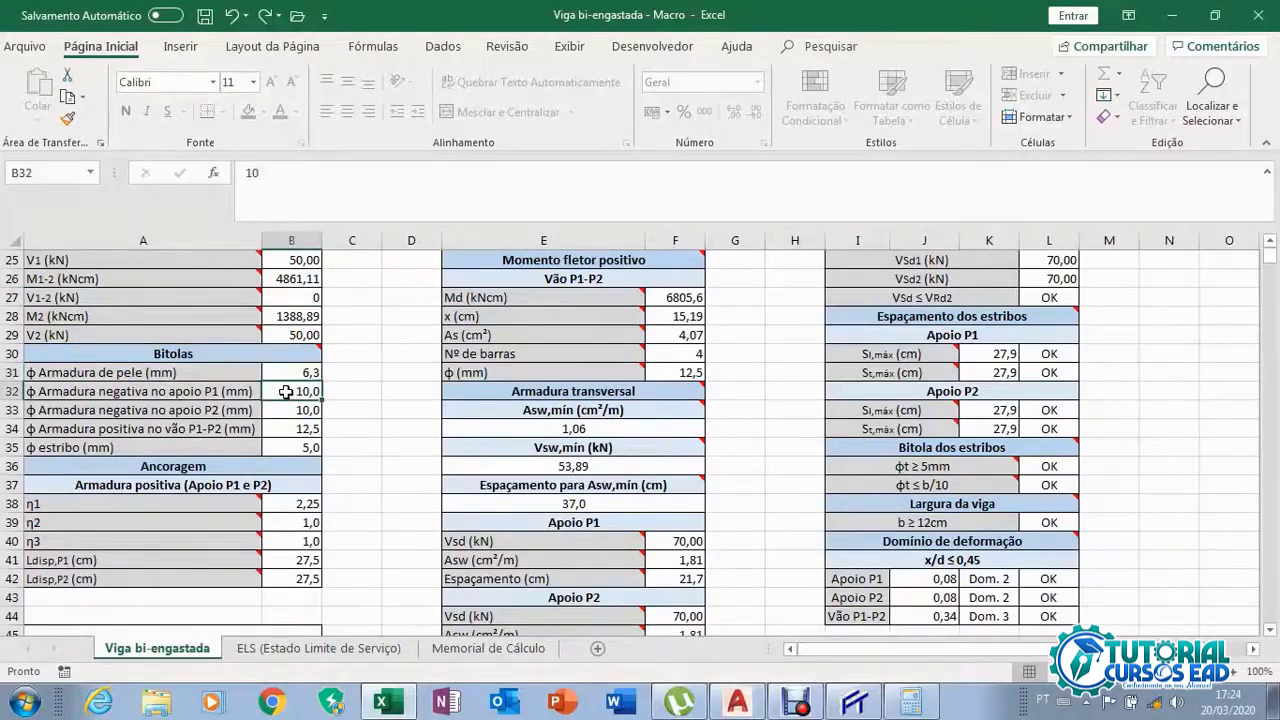
{"action": "left_click", "coordinate": [282, 406]}
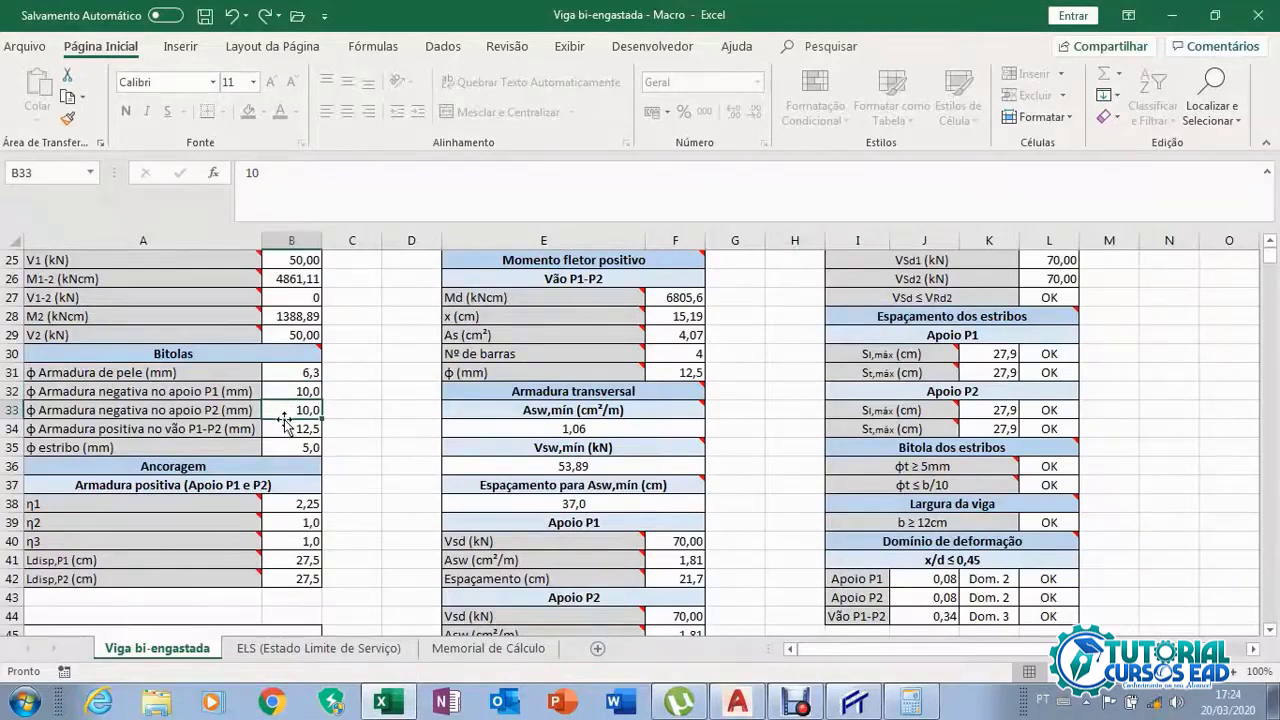
{"action": "left_click", "coordinate": [287, 429]}
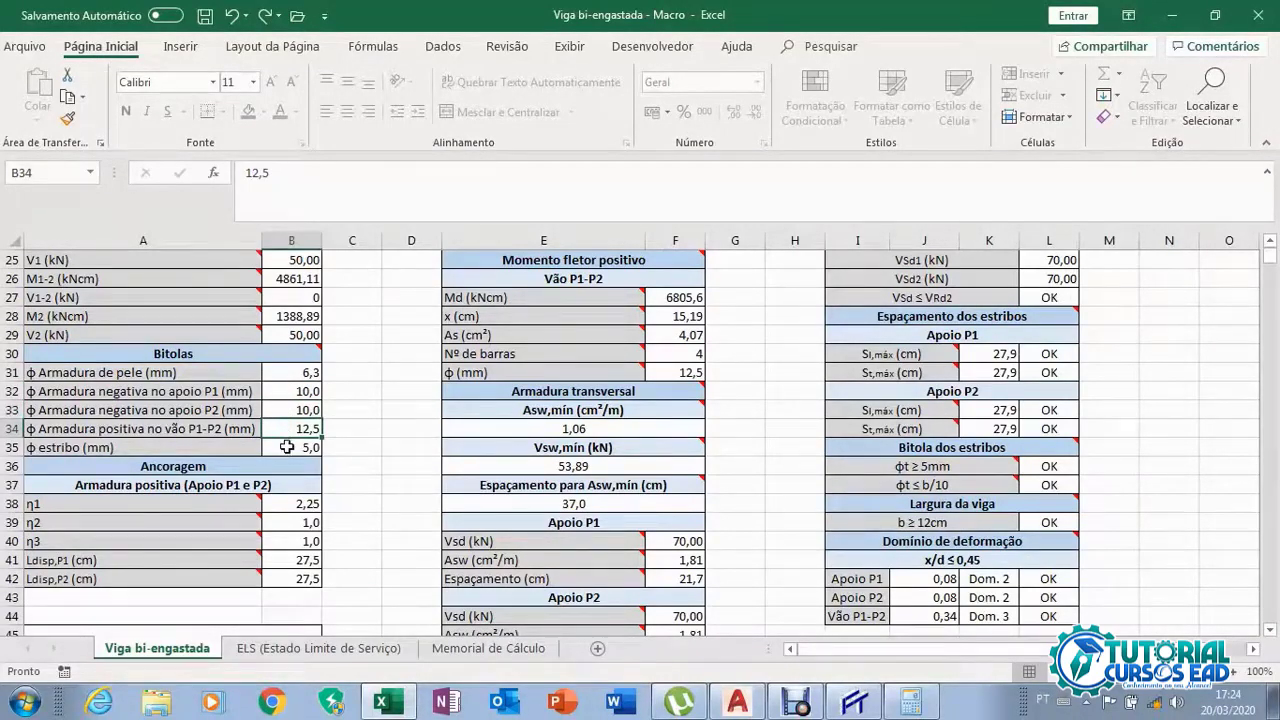
{"action": "left_click", "coordinate": [287, 451]}
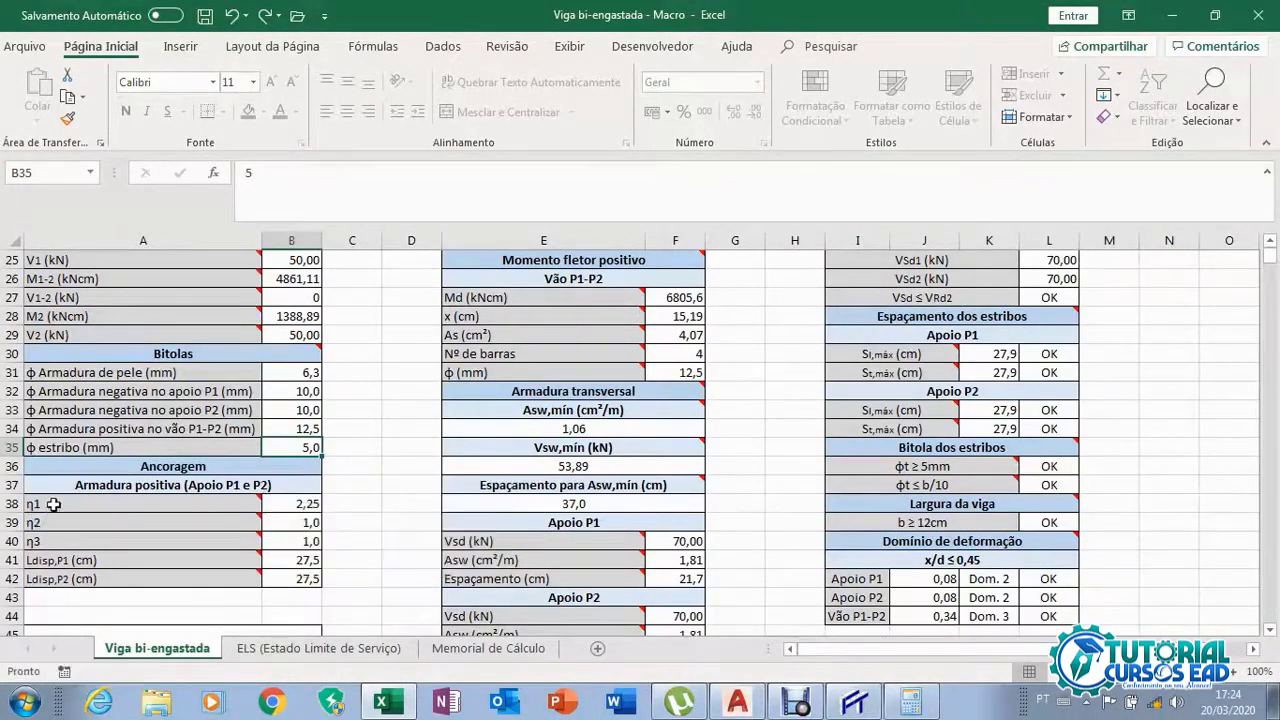
Examine the anchorage inputs η1, η2, η3, Ldisp,P1 and Ldisp,P2 and read the cell notes on the η parameters
{"action": "mouse_move", "coordinate": [35, 504]}
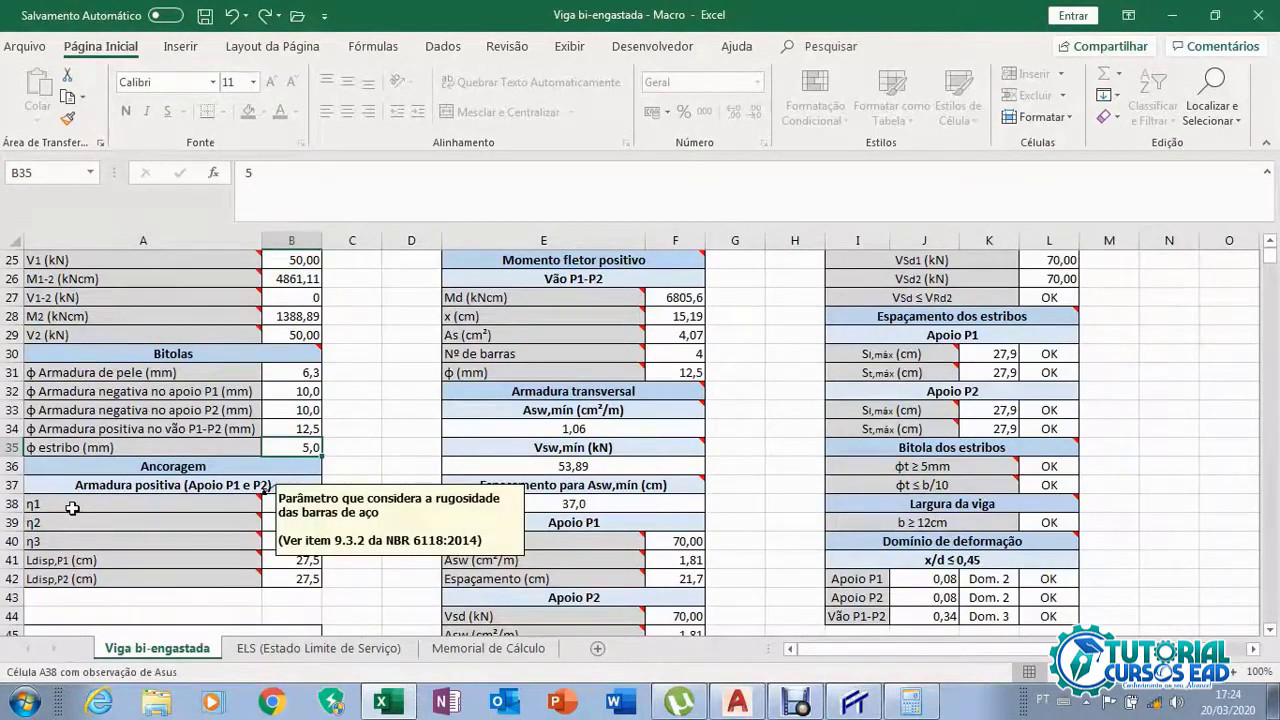
{"action": "left_click", "coordinate": [291, 505]}
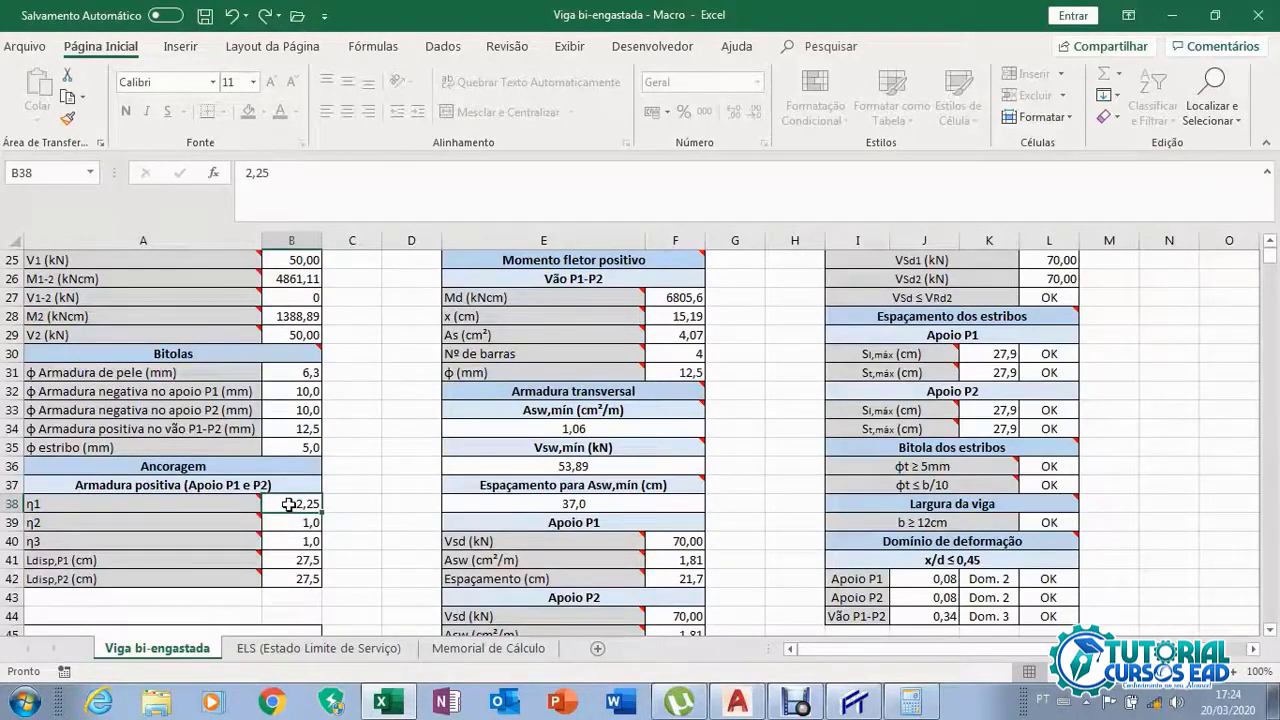
{"action": "left_click", "coordinate": [288, 521]}
{"action": "left_click", "coordinate": [288, 540]}
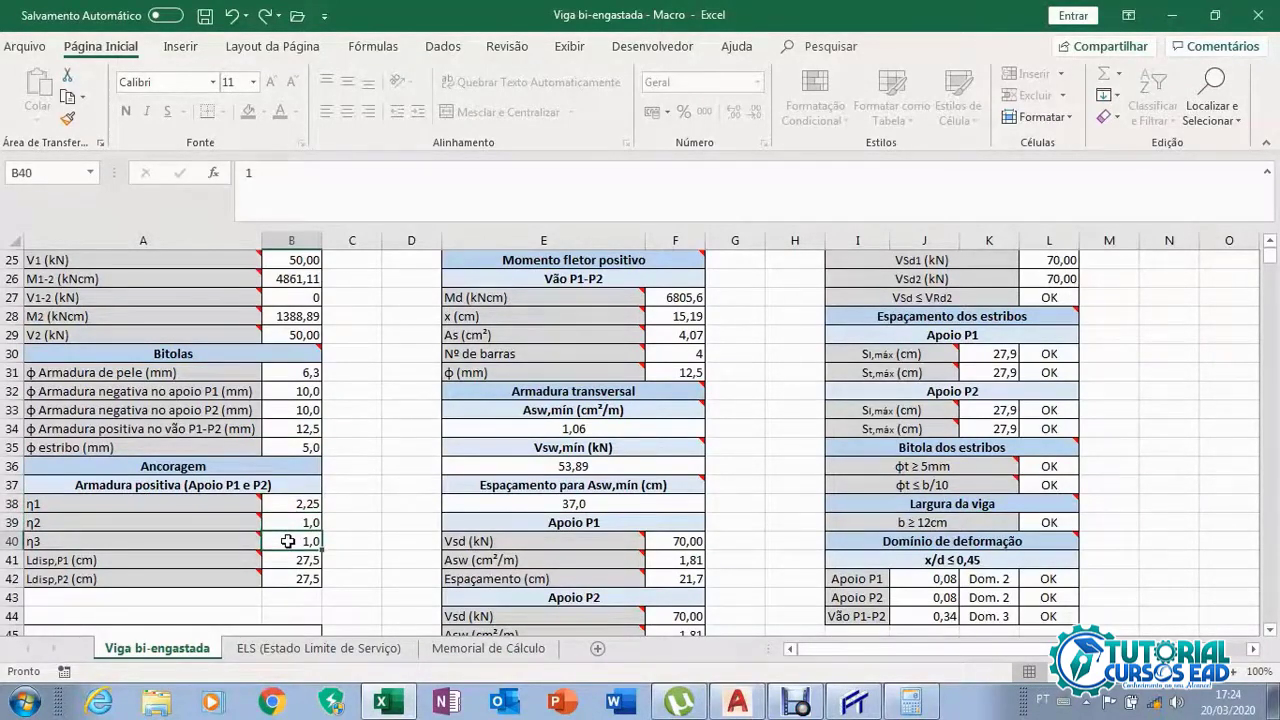
{"action": "left_click", "coordinate": [287, 560]}
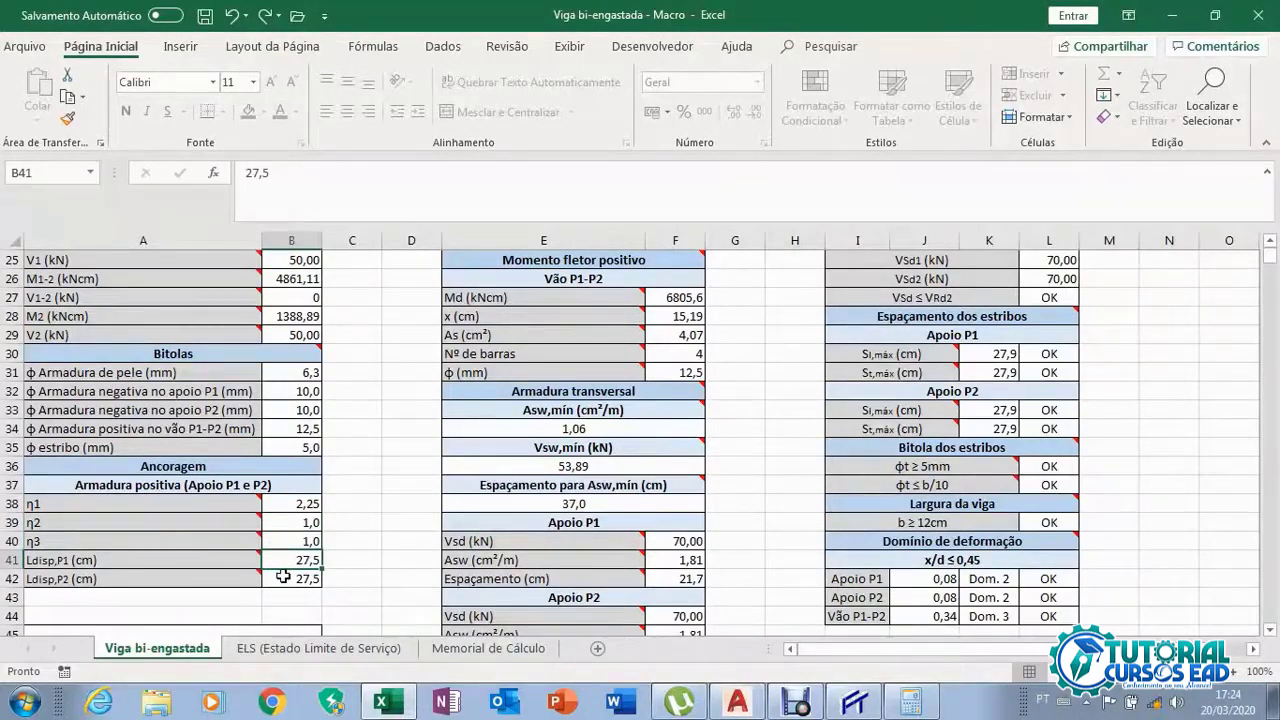
{"action": "left_click", "coordinate": [283, 577]}
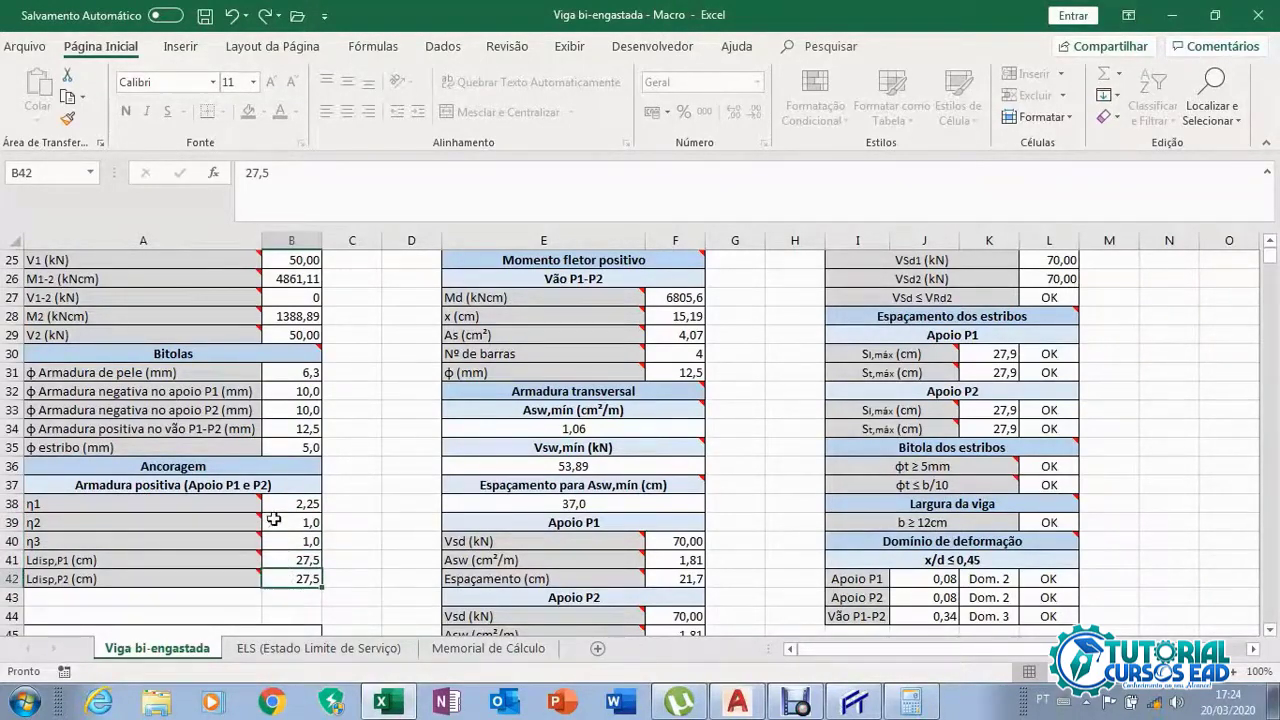
{"action": "mouse_move", "coordinate": [250, 502]}
{"action": "mouse_move", "coordinate": [238, 541]}
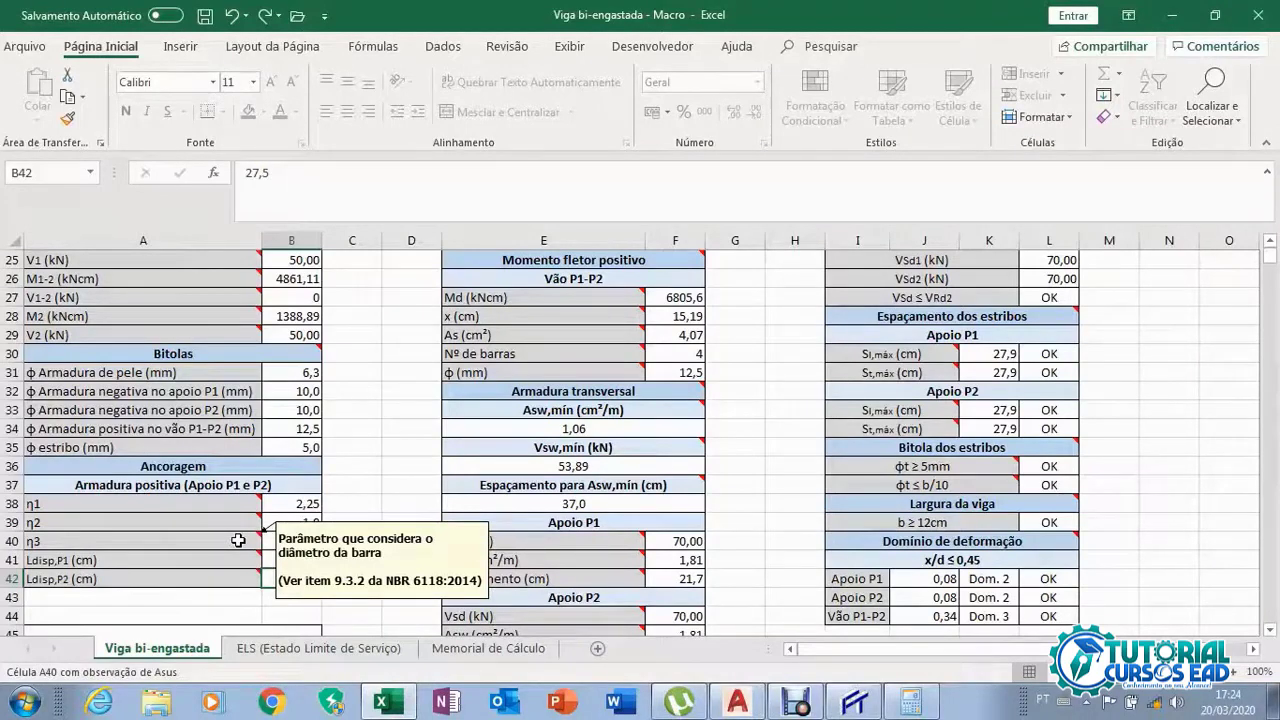
Go back over the Entrada de dados column, reading the cell notes for geometry, materials and weighting coefficients, down to the OBS. note
{"action": "scroll", "coordinate": [335, 540], "scroll_direction": "up", "scroll_amount": 2}
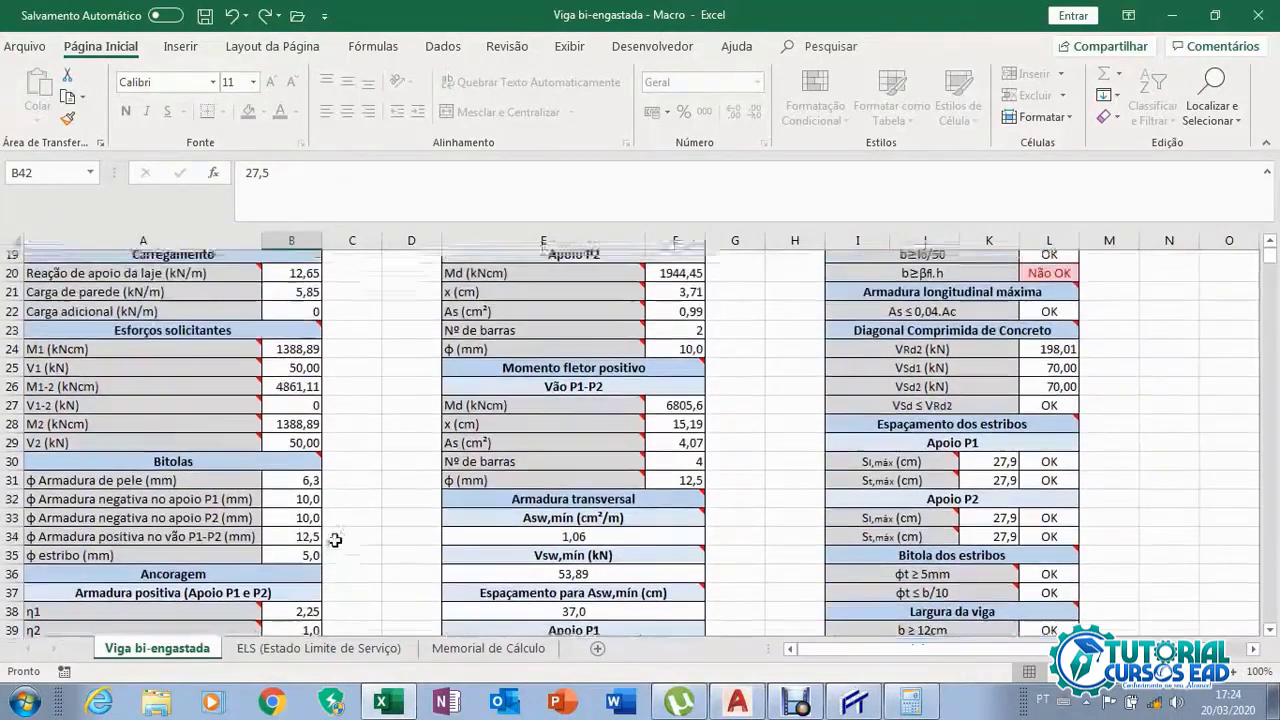
{"action": "scroll", "coordinate": [335, 540], "scroll_direction": "up", "scroll_amount": 6}
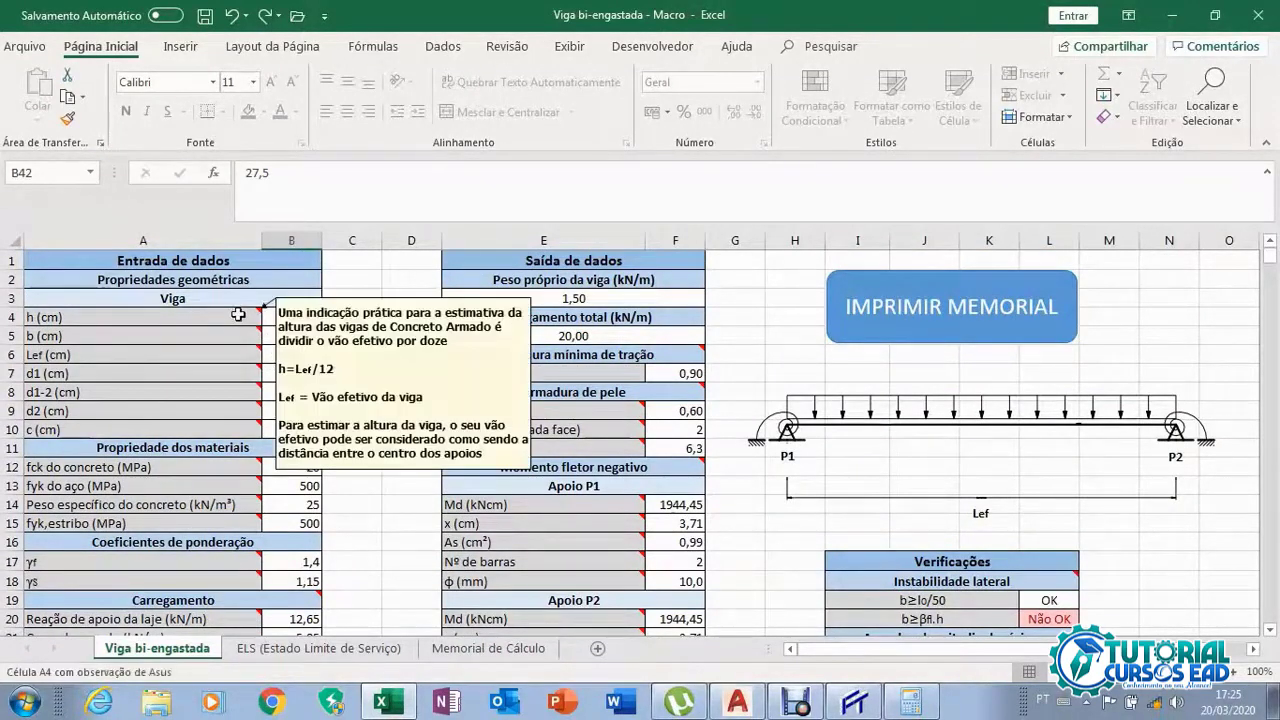
{"action": "mouse_move", "coordinate": [232, 352]}
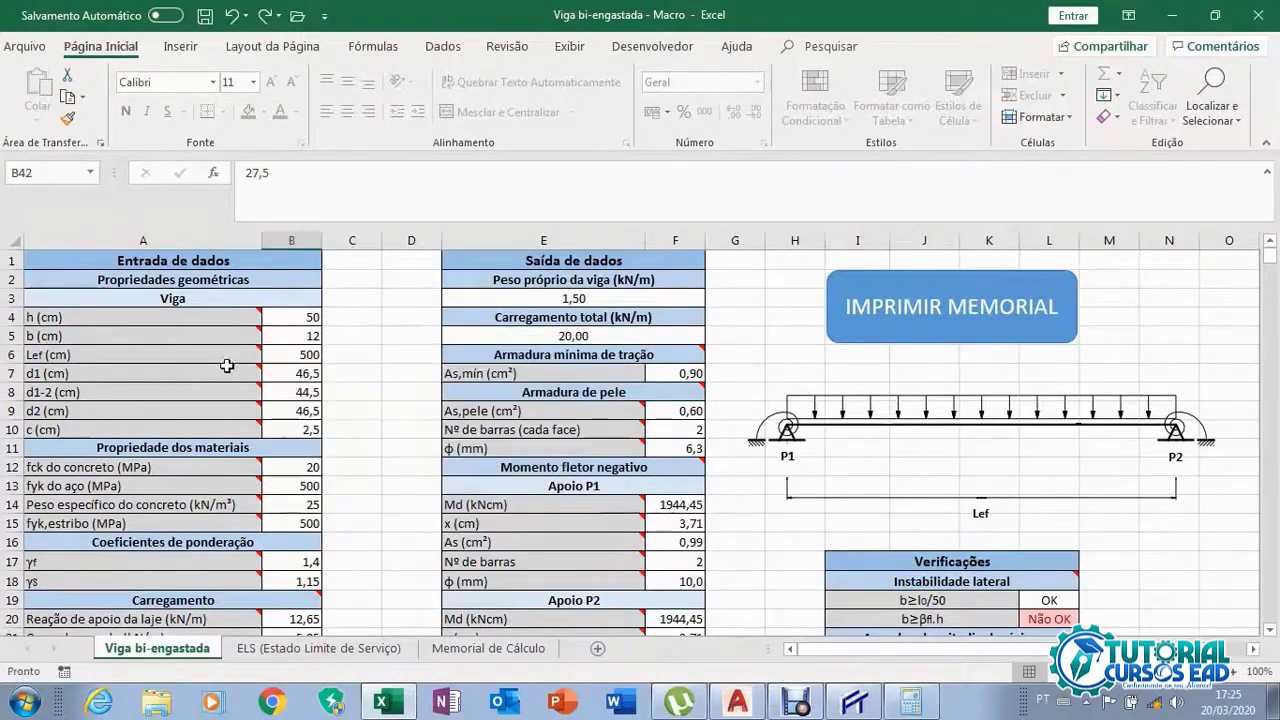
{"action": "mouse_move", "coordinate": [221, 409]}
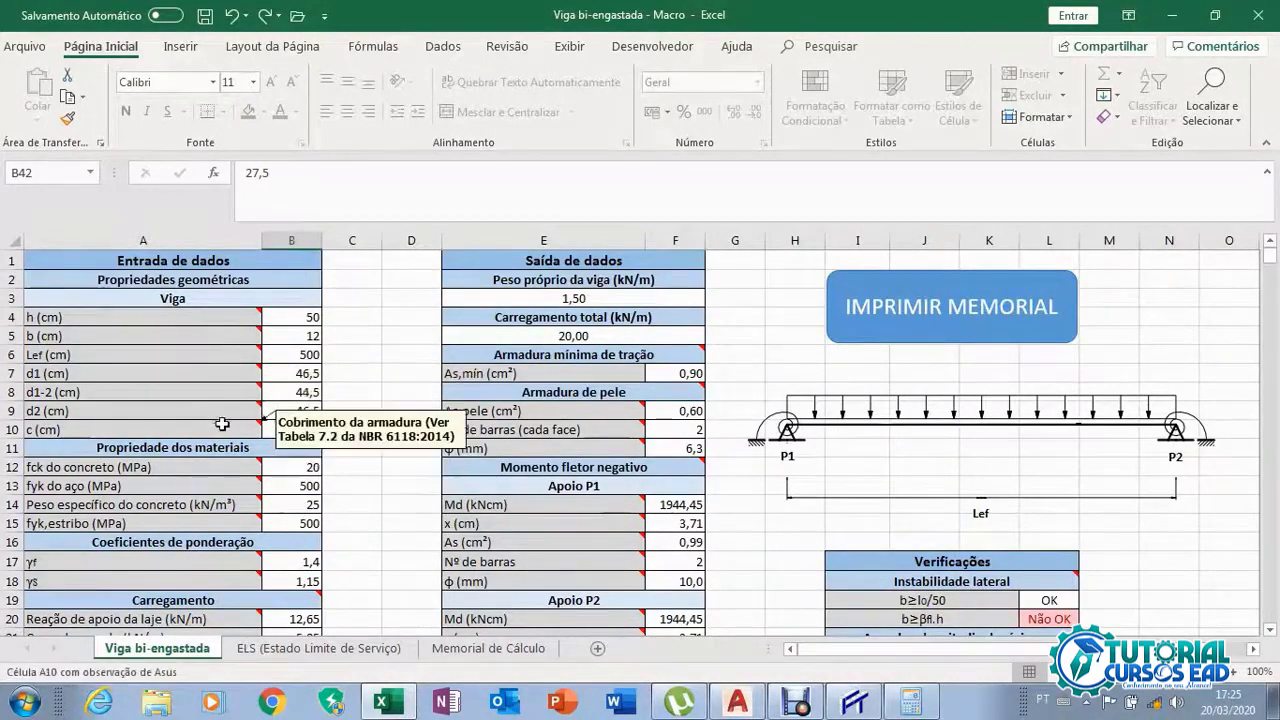
{"action": "mouse_move", "coordinate": [226, 485]}
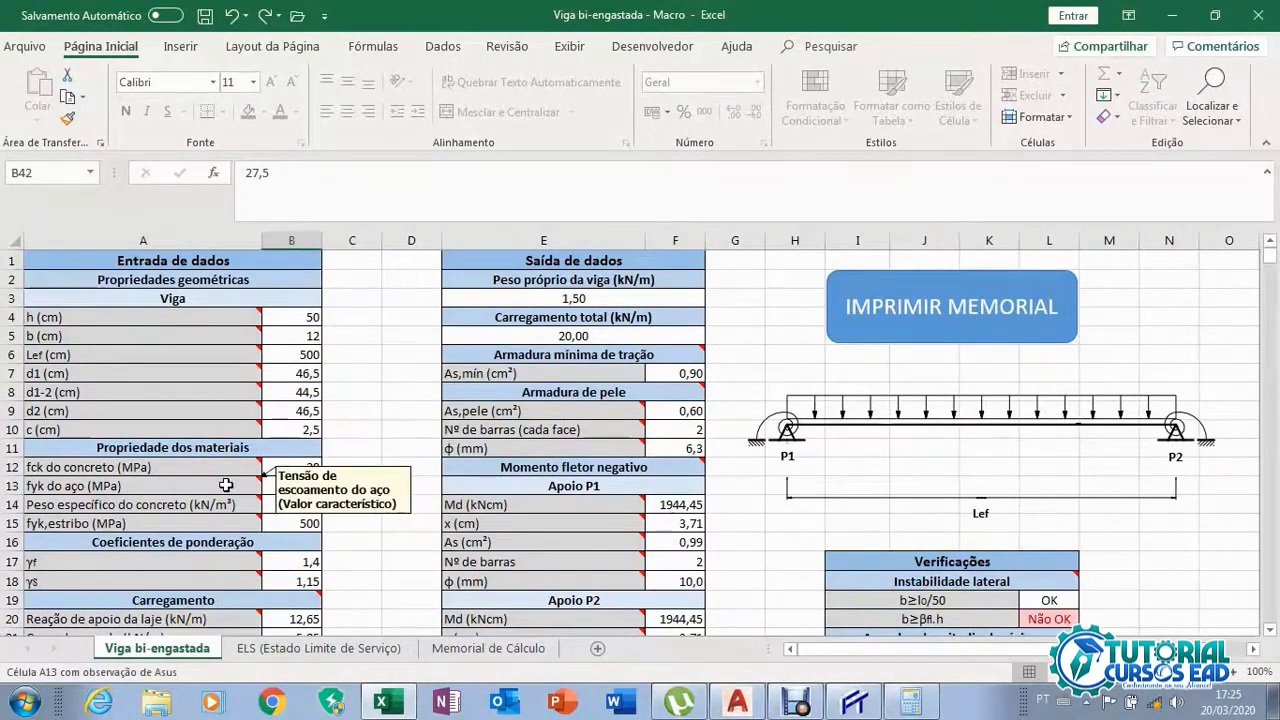
{"action": "scroll", "coordinate": [226, 485], "scroll_direction": "down", "scroll_amount": 4}
{"action": "scroll", "coordinate": [229, 515], "scroll_direction": "up", "scroll_amount": 1}
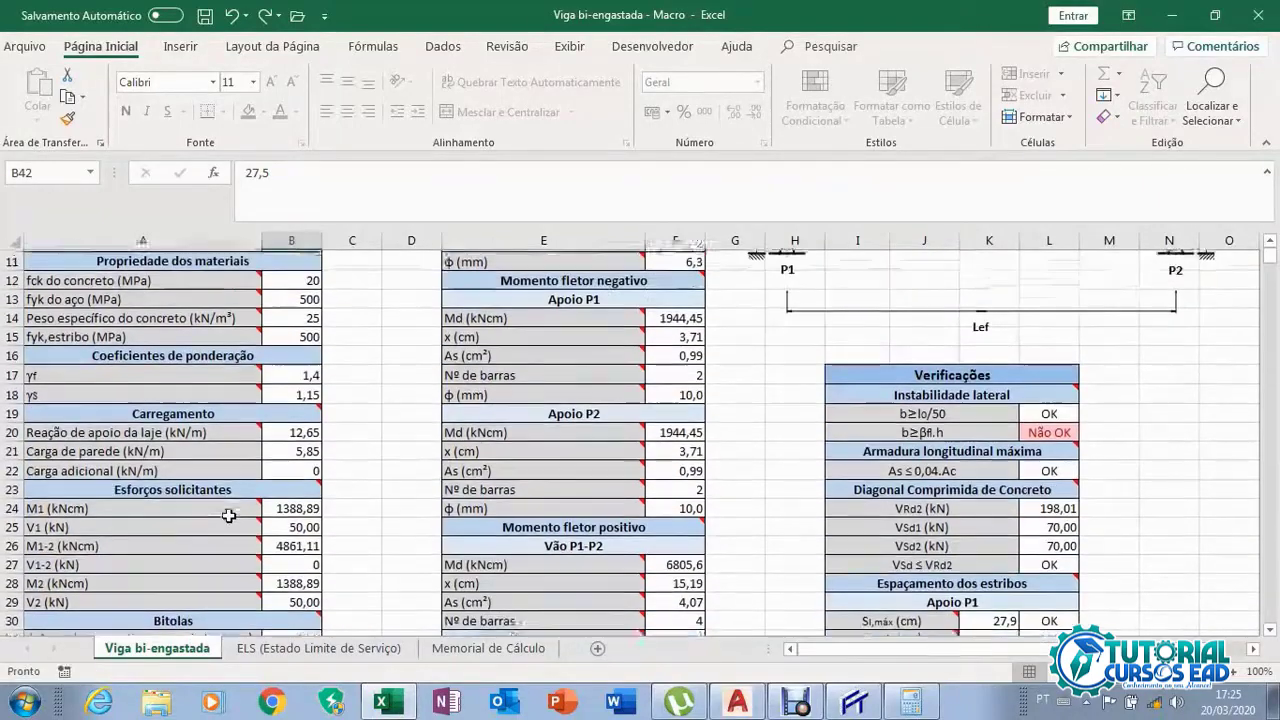
{"action": "scroll", "coordinate": [229, 515], "scroll_direction": "up", "scroll_amount": 1}
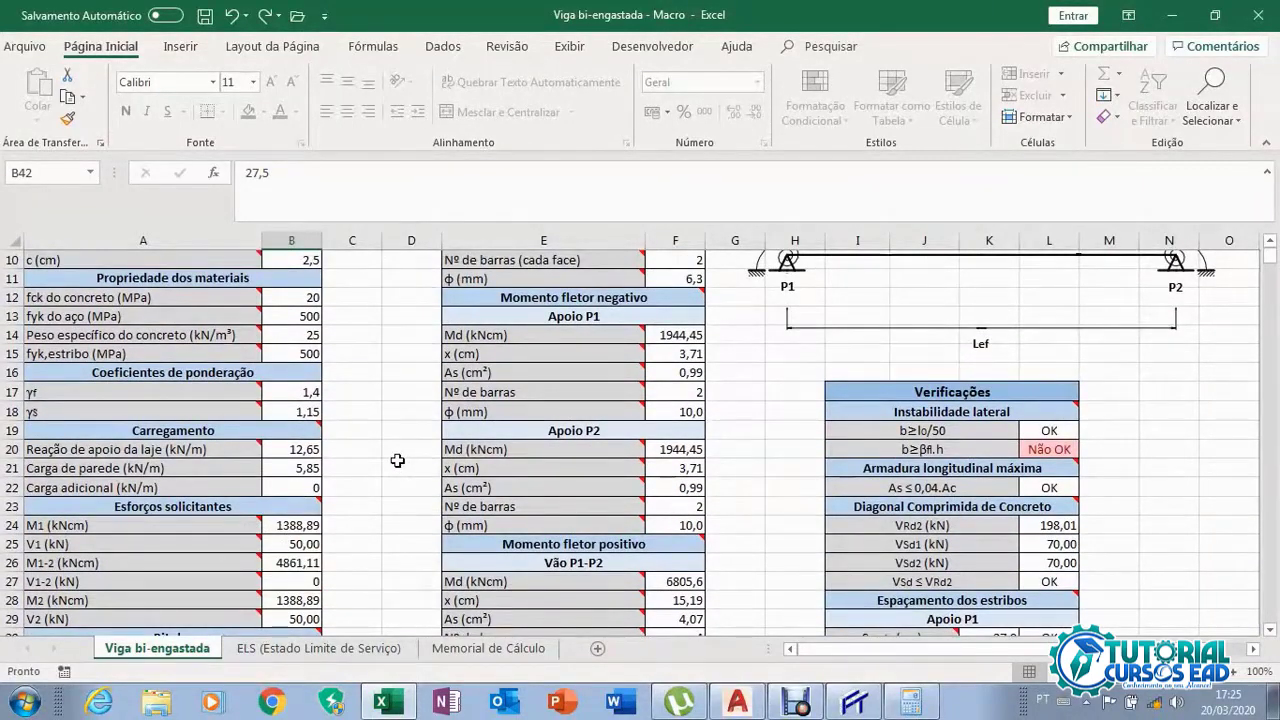
{"action": "scroll", "coordinate": [397, 460], "scroll_direction": "down", "scroll_amount": 1}
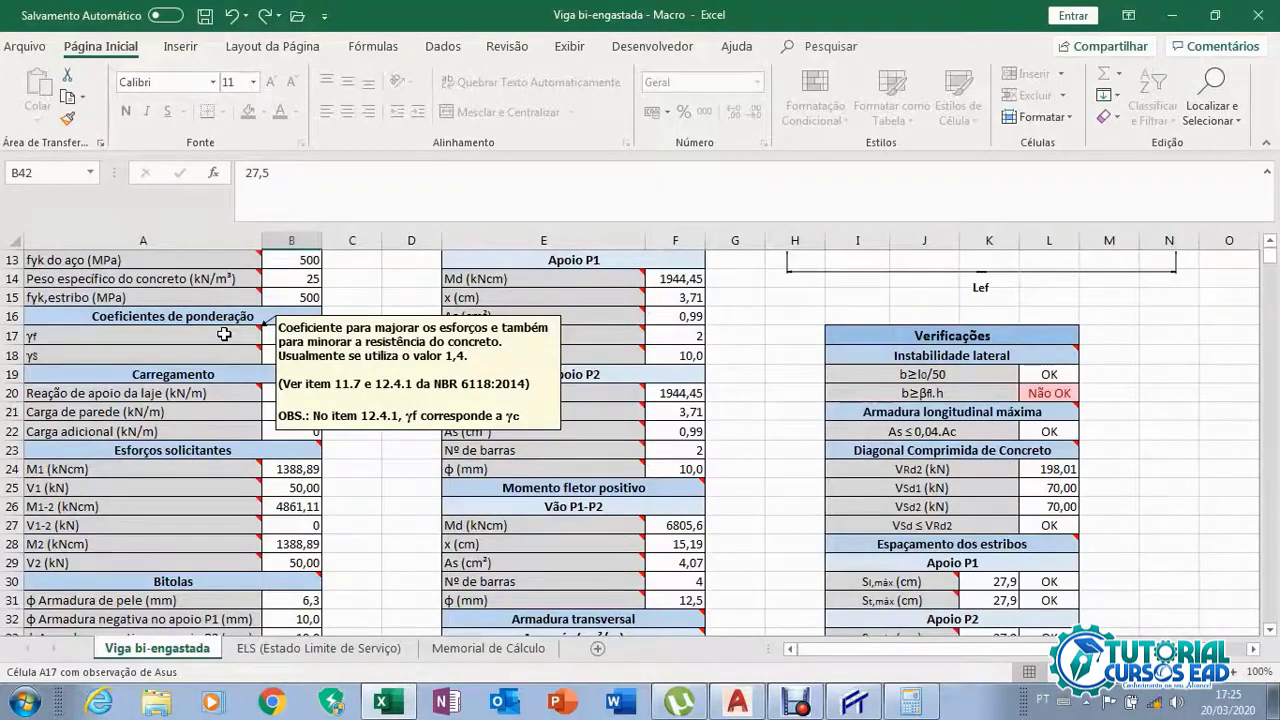
{"action": "scroll", "coordinate": [376, 448], "scroll_direction": "down", "scroll_amount": 4}
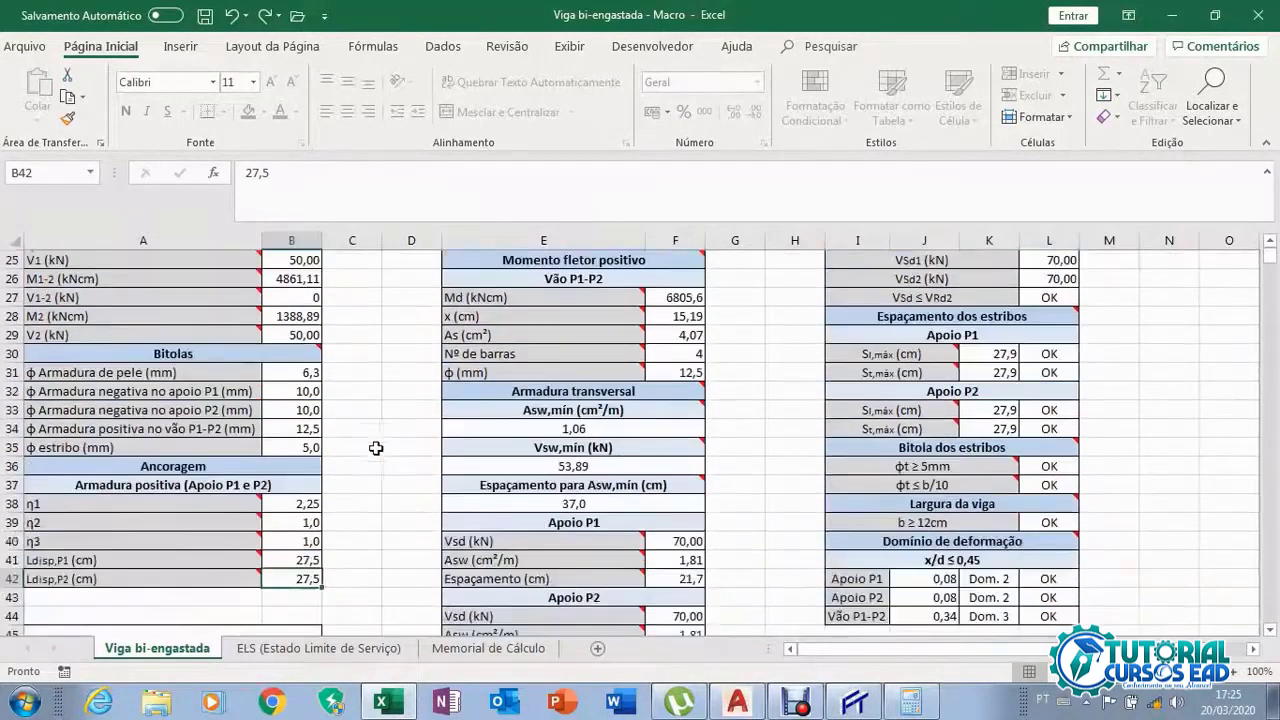
{"action": "scroll", "coordinate": [376, 448], "scroll_direction": "down", "scroll_amount": 2}
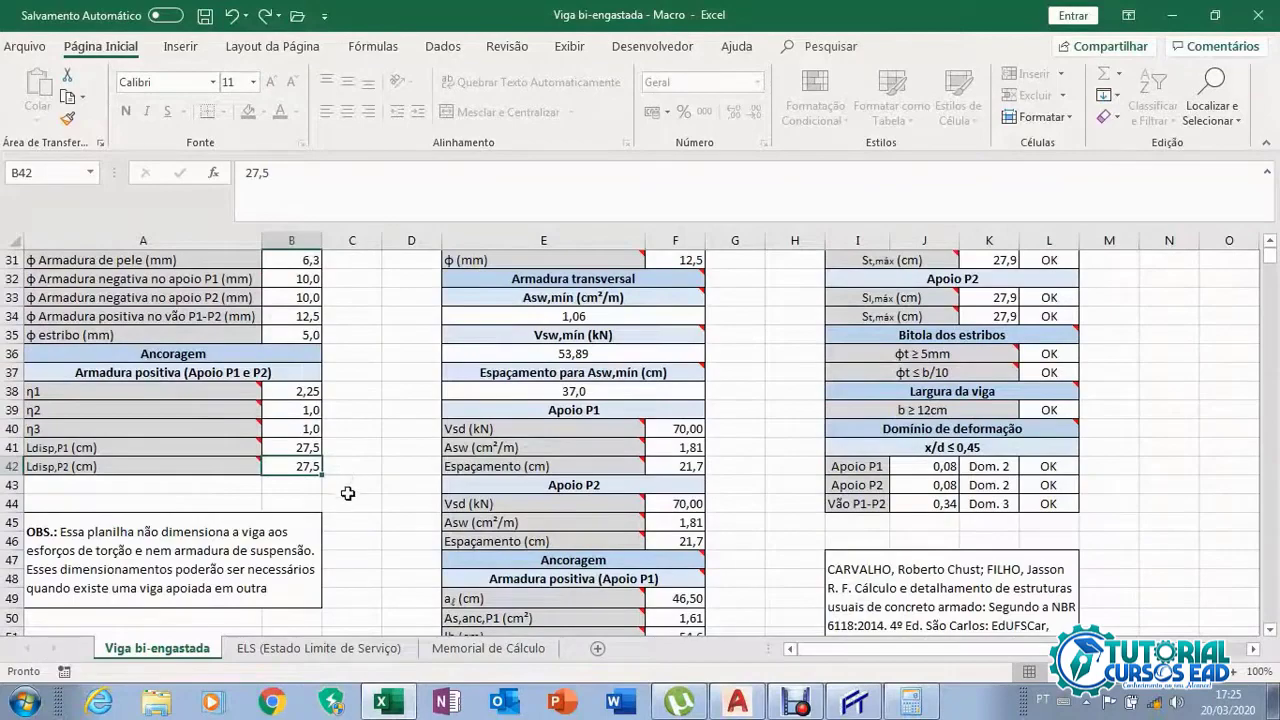
Survey the whole Saída de dados column and the Verificações table, ending at the self-weight, total load and minimum reinforcement results
{"action": "scroll", "coordinate": [348, 493], "scroll_direction": "up", "scroll_amount": 10}
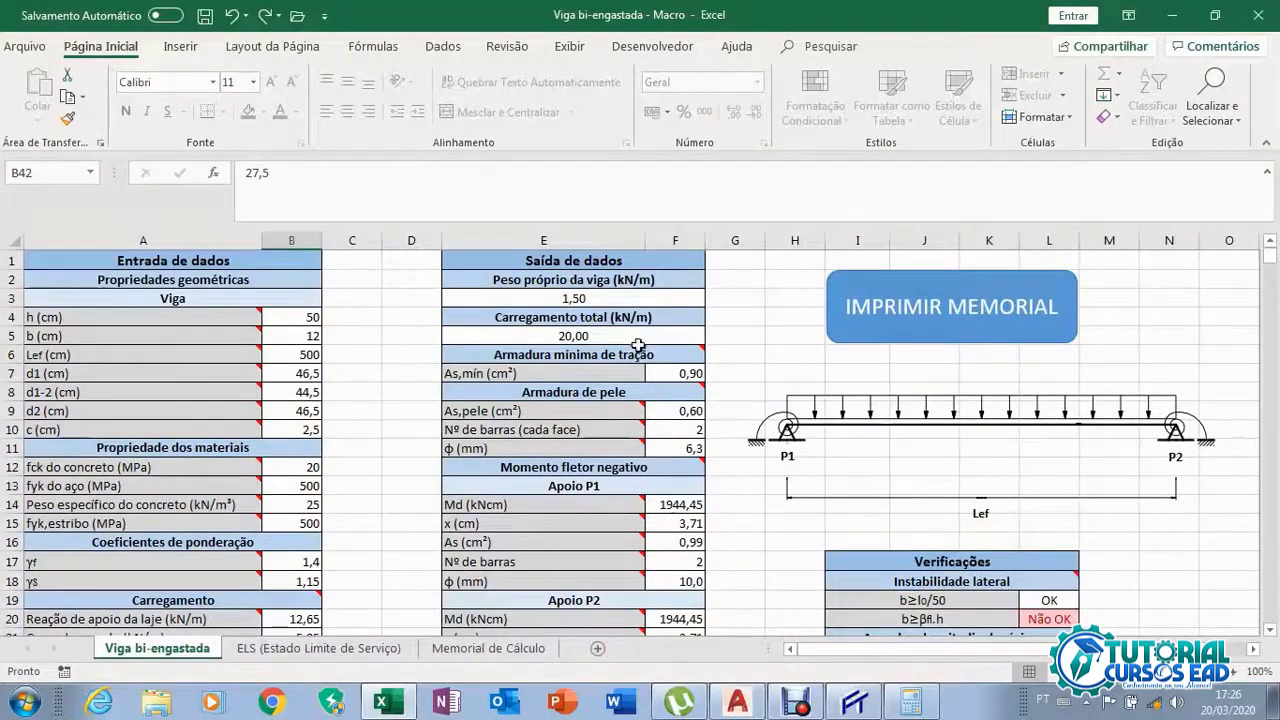
{"action": "scroll", "coordinate": [638, 345], "scroll_direction": "down", "scroll_amount": 13}
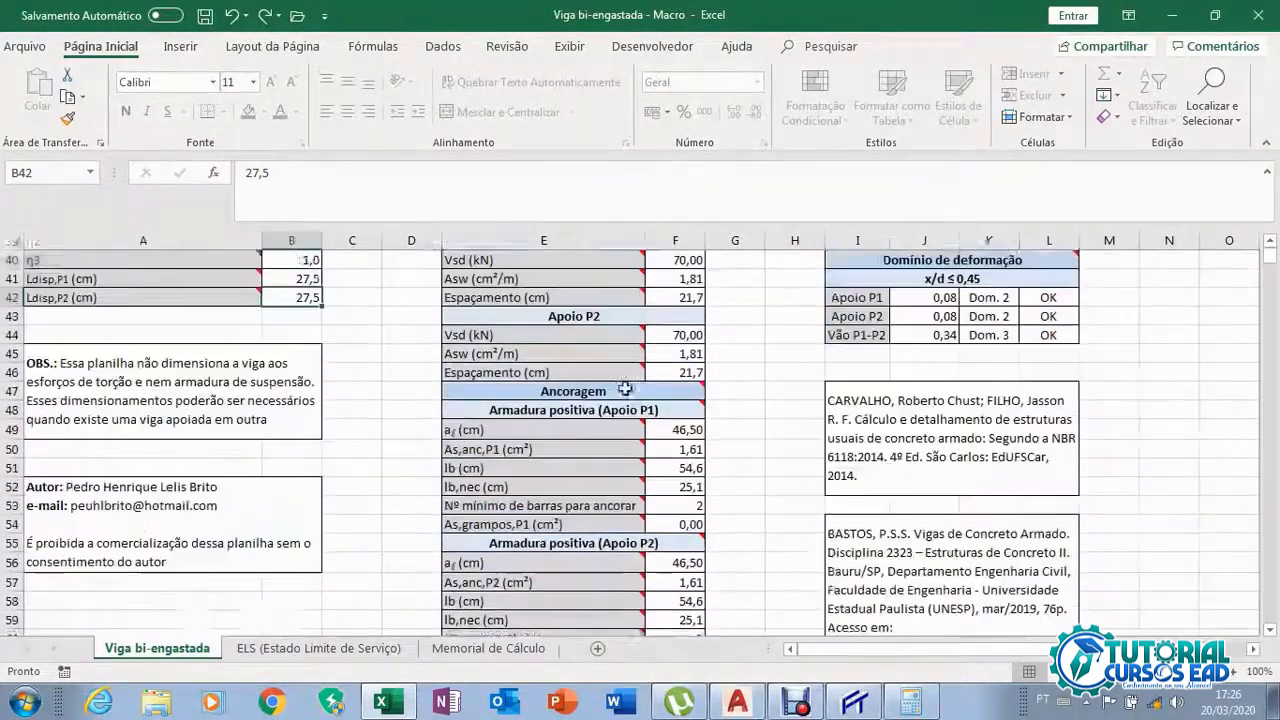
{"action": "scroll", "coordinate": [625, 388], "scroll_direction": "down", "scroll_amount": 3}
{"action": "scroll", "coordinate": [1063, 480], "scroll_direction": "up", "scroll_amount": 12}
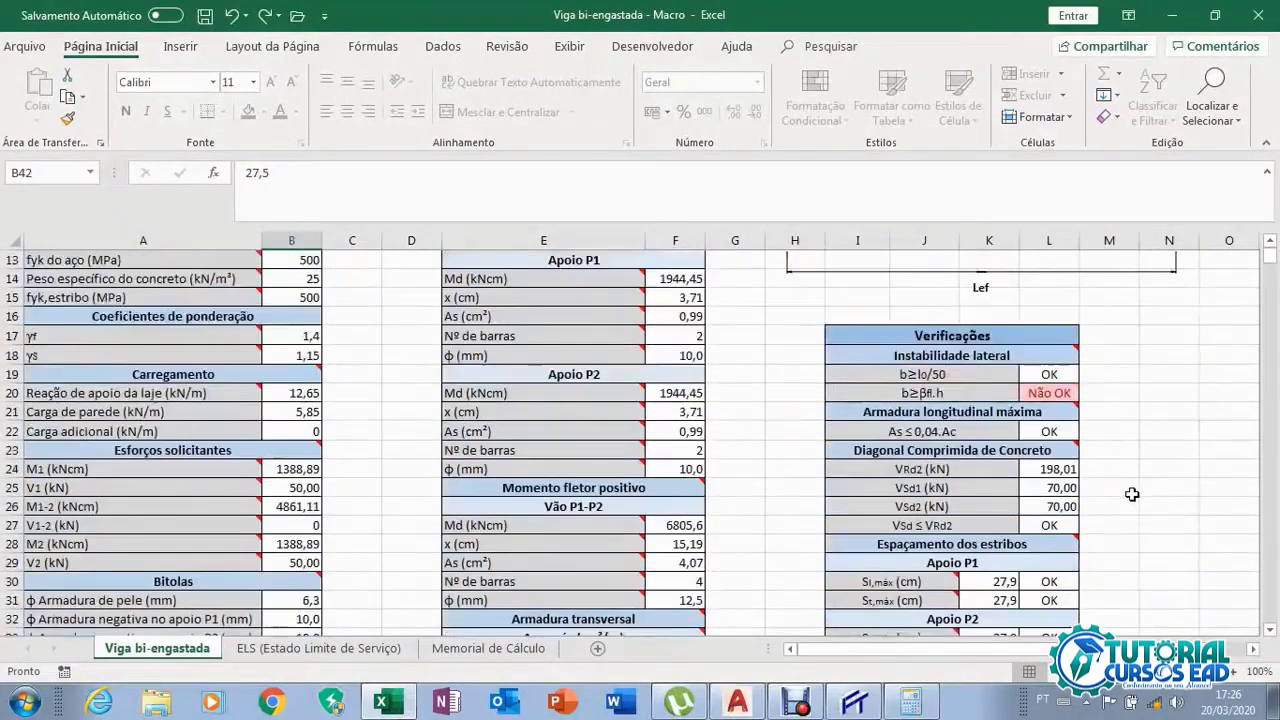
{"action": "scroll", "coordinate": [1132, 494], "scroll_direction": "up", "scroll_amount": 4}
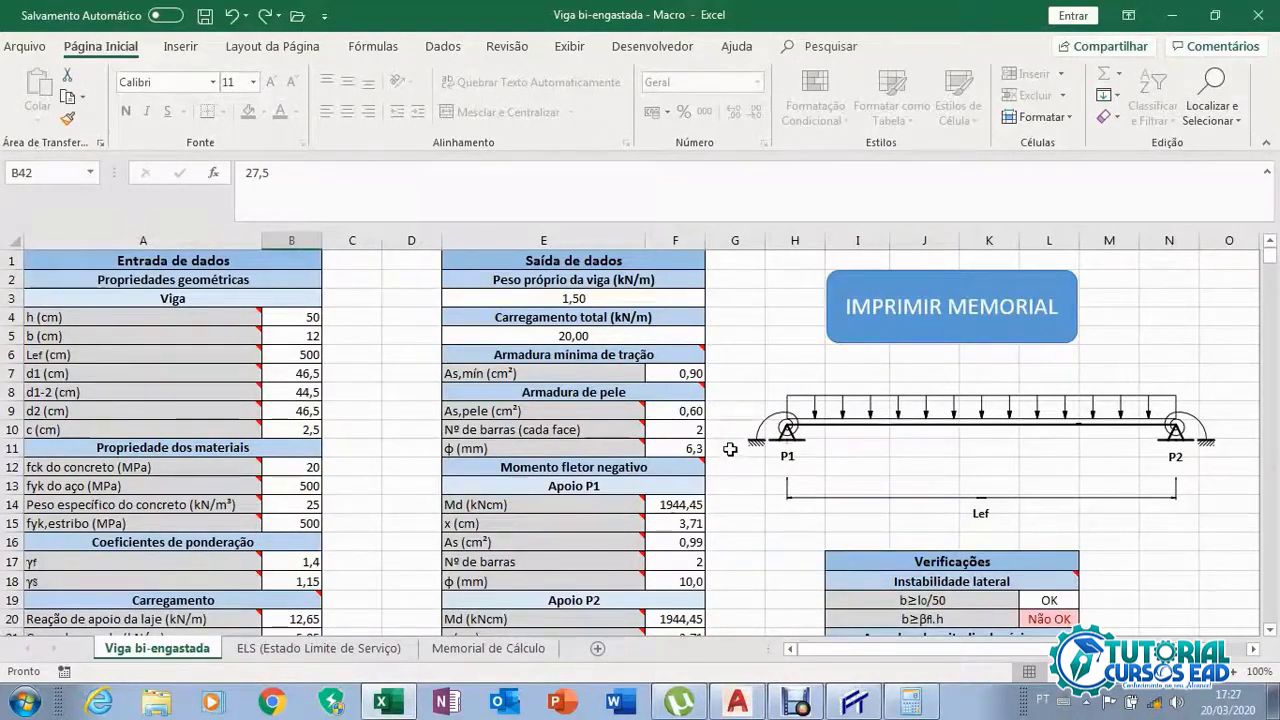
Review the negative bending moment reinforcement results for supports P1 and P2 against the diameters under Bitolas
{"action": "scroll", "coordinate": [725, 440], "scroll_direction": "down", "scroll_amount": 2}
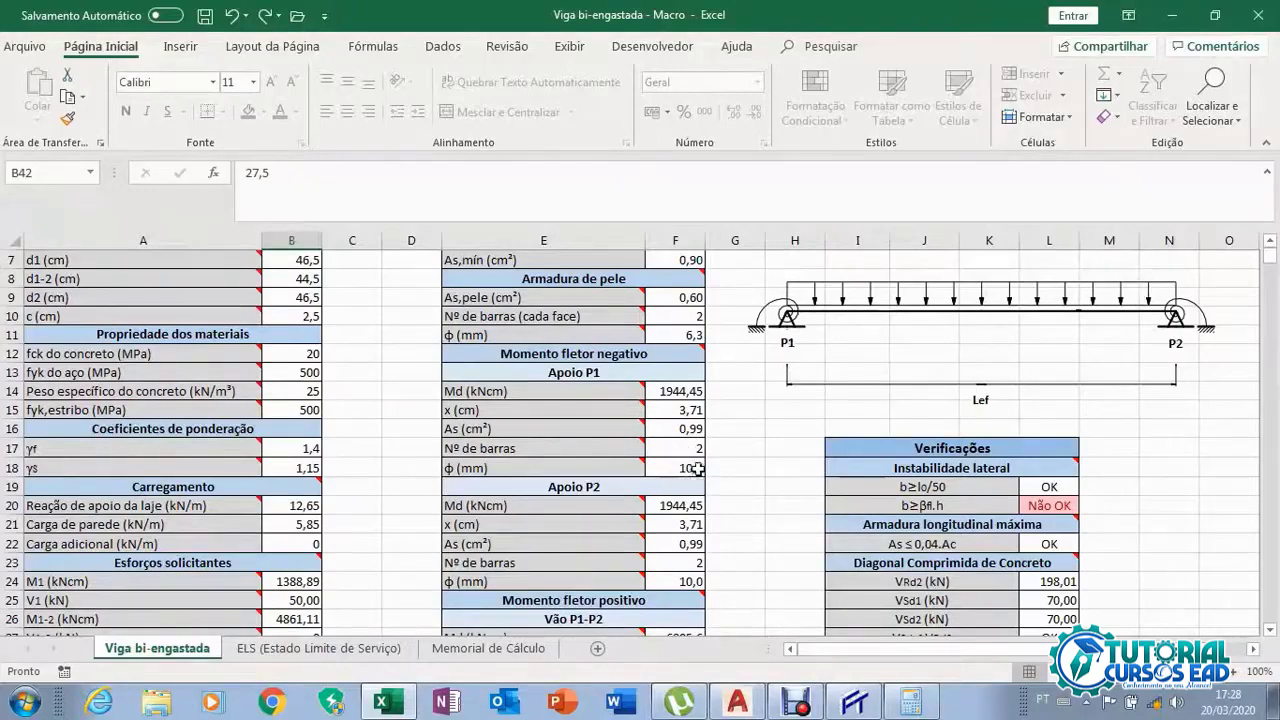
{"action": "scroll", "coordinate": [408, 520], "scroll_direction": "down", "scroll_amount": 4}
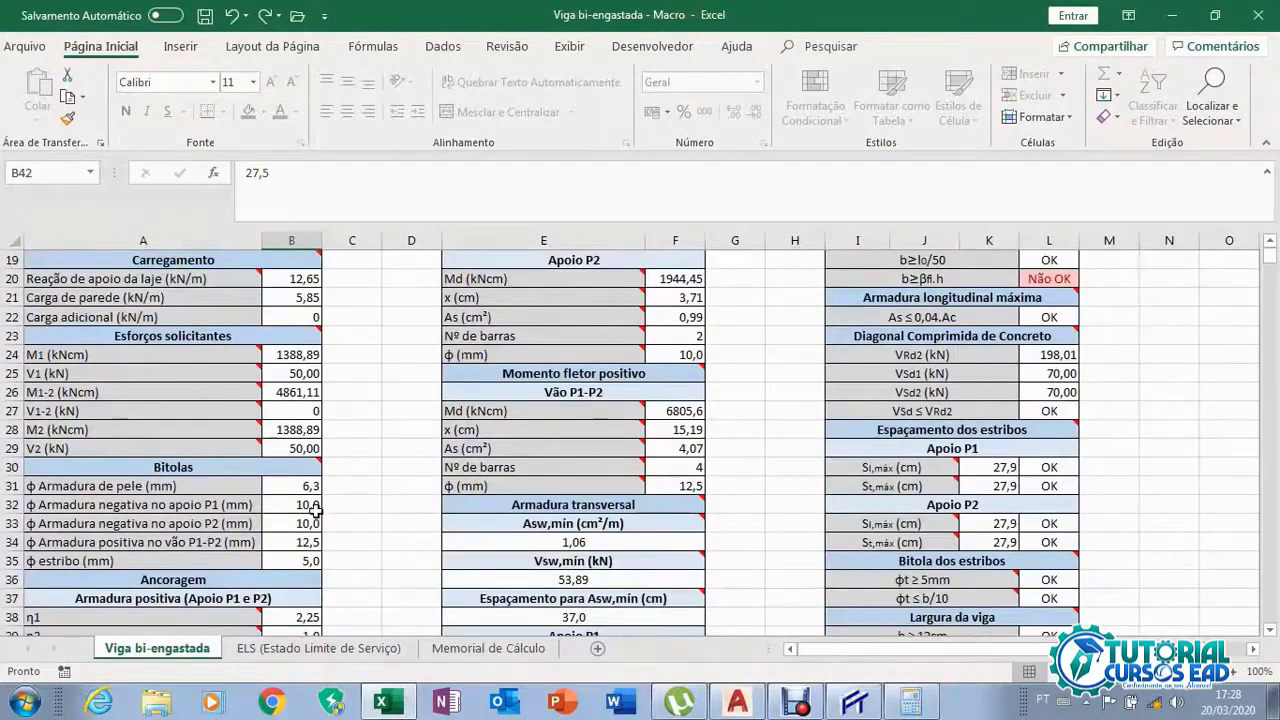
{"action": "scroll", "coordinate": [390, 505], "scroll_direction": "up", "scroll_amount": 1}
{"action": "scroll", "coordinate": [396, 500], "scroll_direction": "up", "scroll_amount": 2}
{"action": "scroll", "coordinate": [722, 494], "scroll_direction": "up", "scroll_amount": 1}
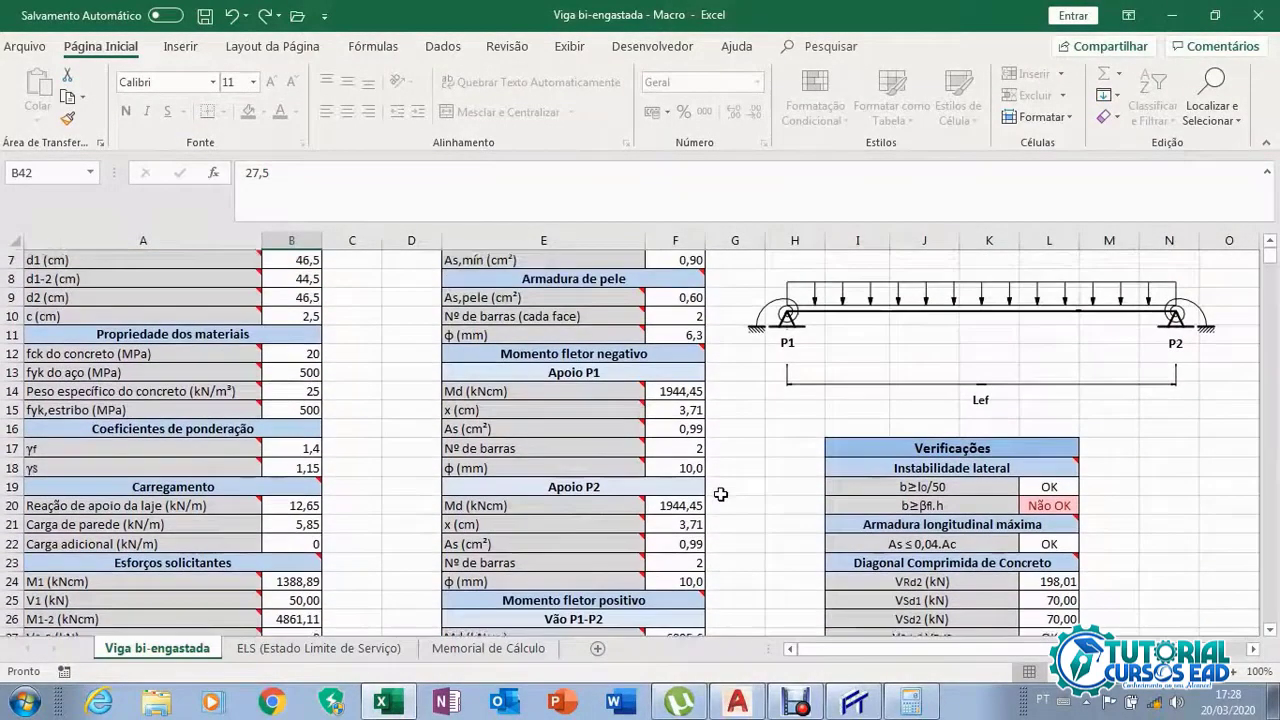
{"action": "scroll", "coordinate": [720, 540], "scroll_direction": "down", "scroll_amount": 1}
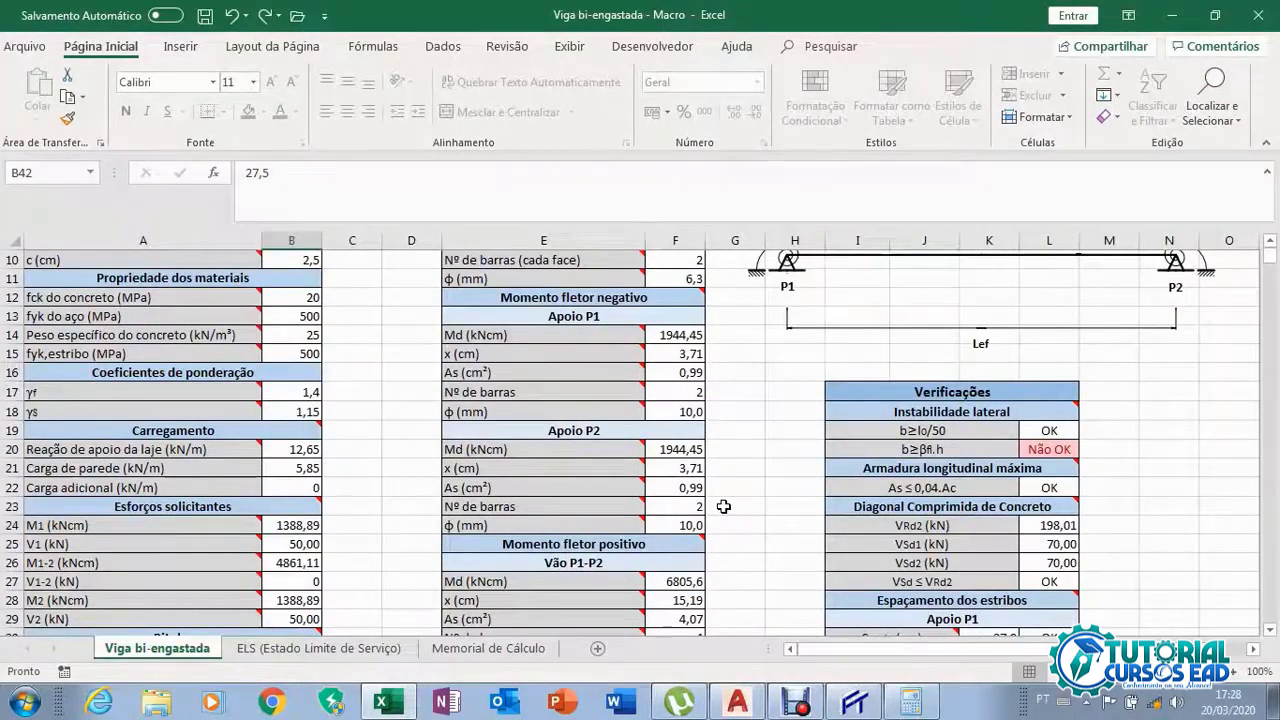
{"action": "scroll", "coordinate": [723, 507], "scroll_direction": "down", "scroll_amount": 1}
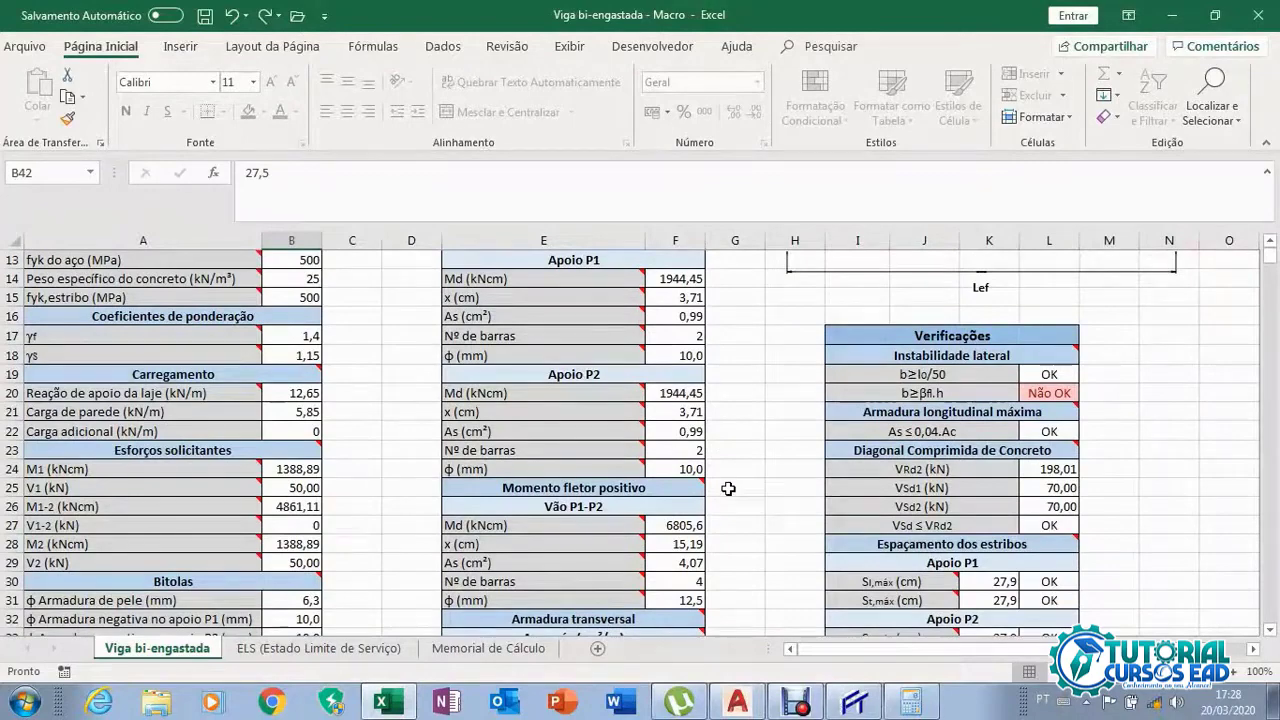
Review the positive bending moment reinforcement results for span P1-P2 against the positive bar diameter under Bitolas
{"action": "scroll", "coordinate": [712, 512], "scroll_direction": "down", "scroll_amount": 1}
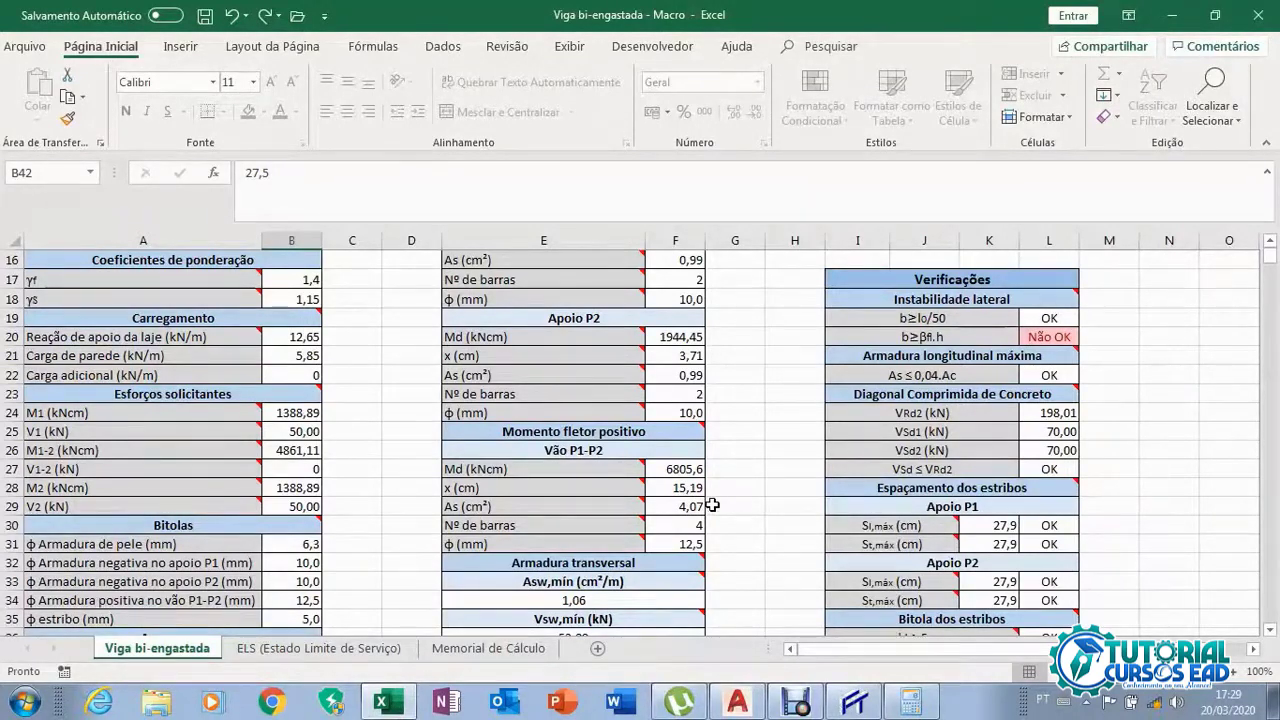
{"action": "mouse_move", "coordinate": [536, 410]}
{"action": "scroll", "coordinate": [378, 514], "scroll_direction": "down", "scroll_amount": 1}
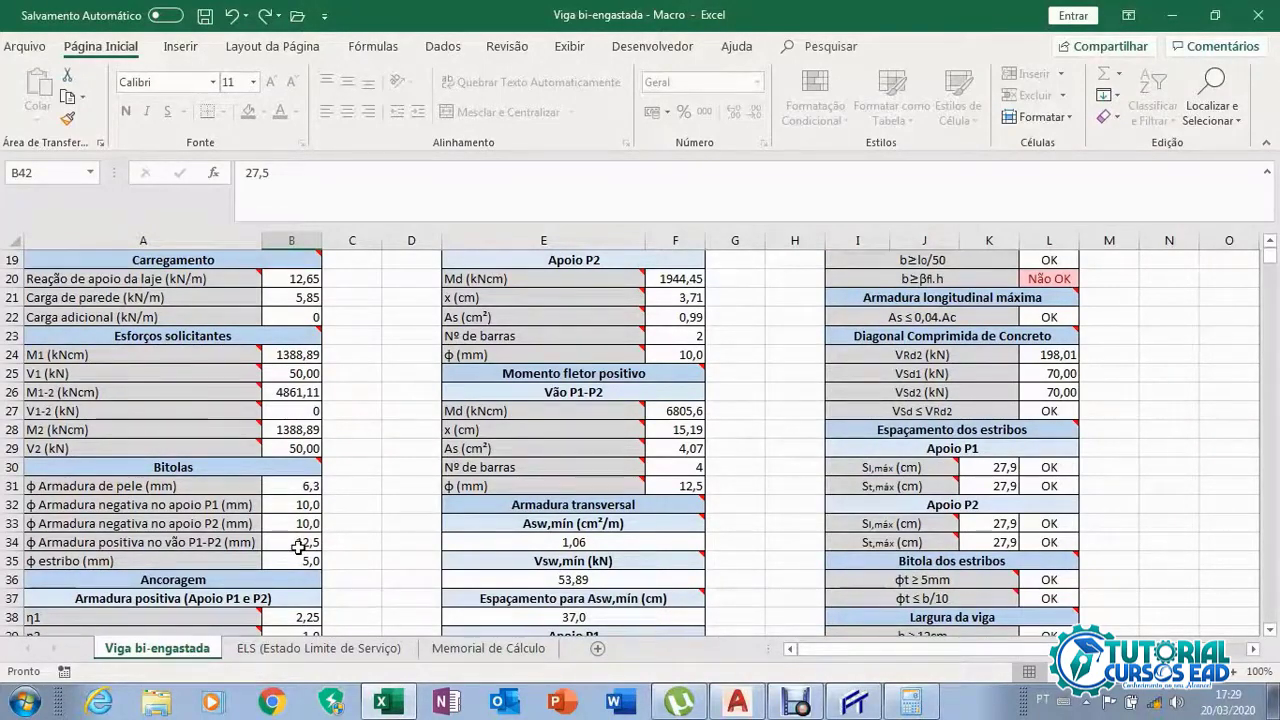
{"action": "scroll", "coordinate": [735, 488], "scroll_direction": "up", "scroll_amount": 1}
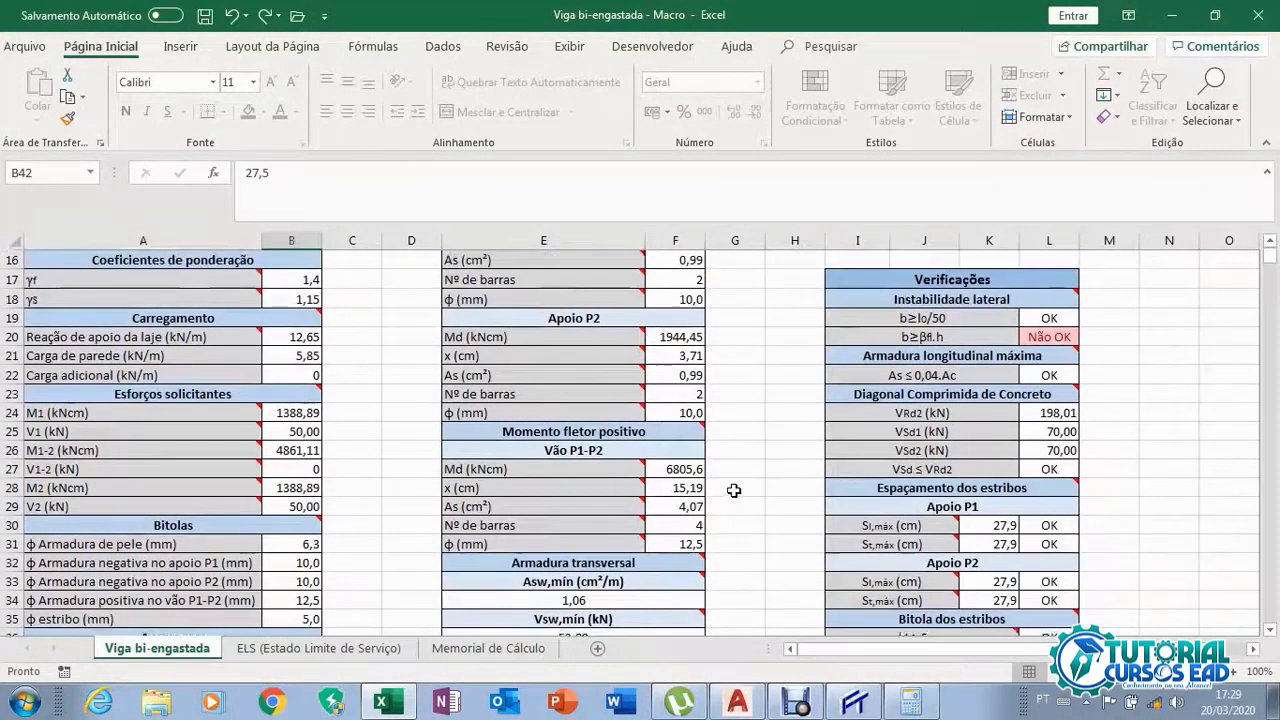
{"action": "scroll", "coordinate": [730, 490], "scroll_direction": "down", "scroll_amount": 1}
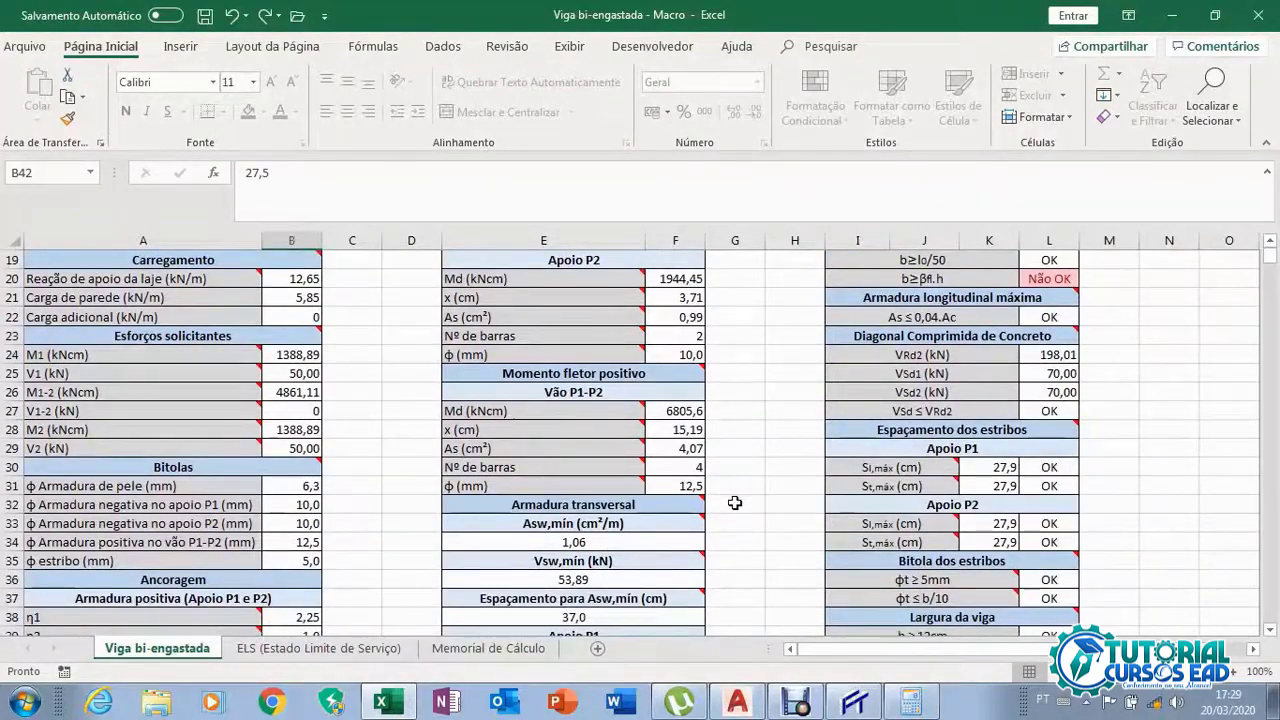
Review the transverse reinforcement results under Armadura transversal, from Asw,mín and its cell note to the stirrup spacing at supports P1 and P2
{"action": "scroll", "coordinate": [735, 503], "scroll_direction": "down", "scroll_amount": 2}
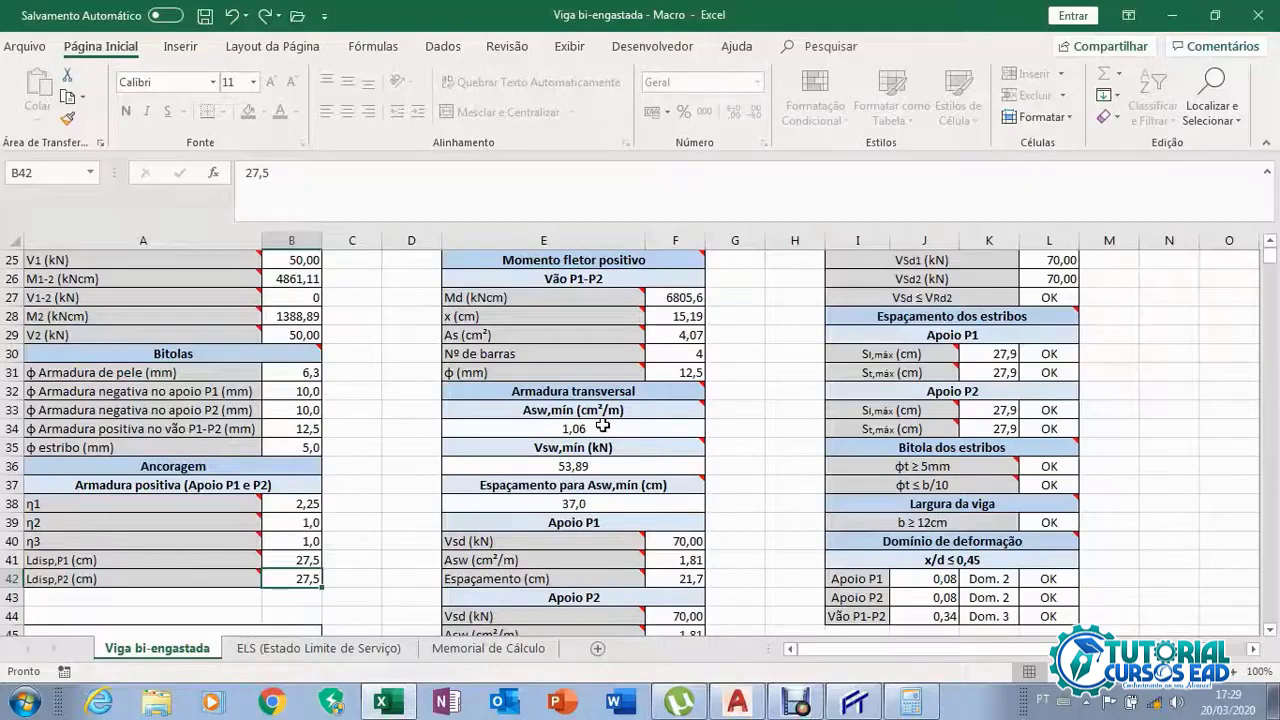
{"action": "scroll", "coordinate": [602, 427], "scroll_direction": "down", "scroll_amount": 1}
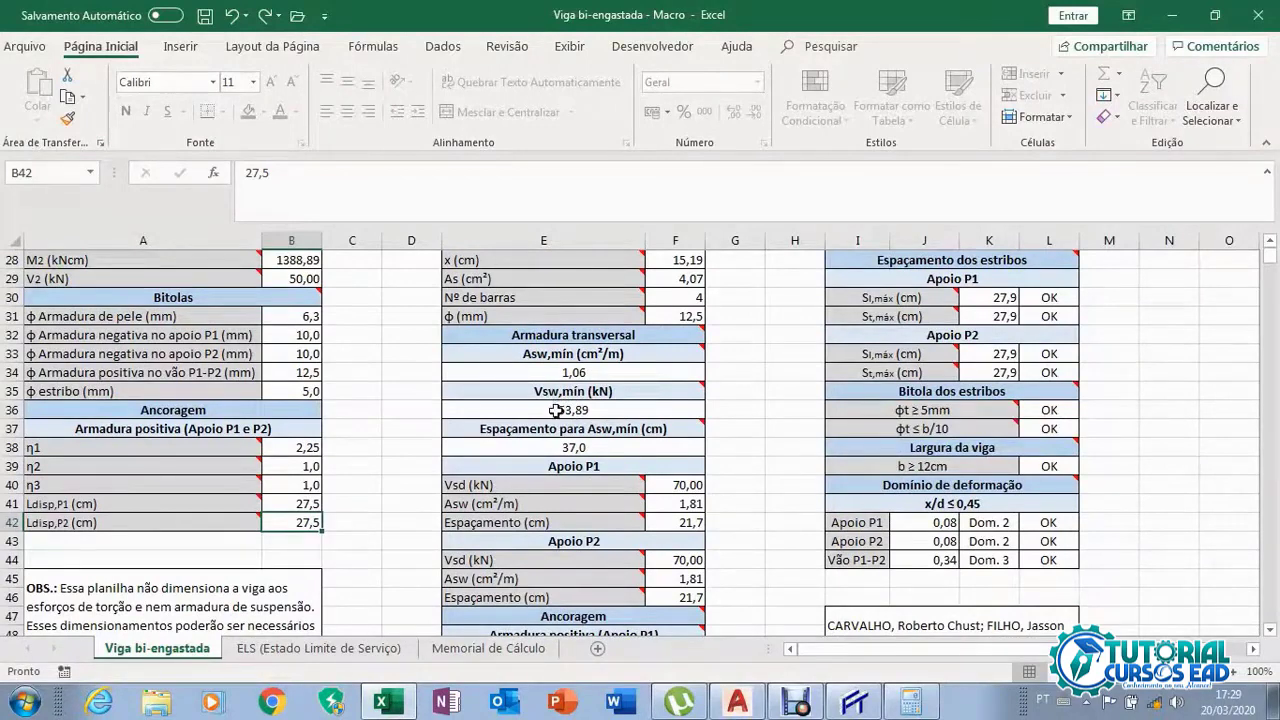
{"action": "mouse_move", "coordinate": [596, 423]}
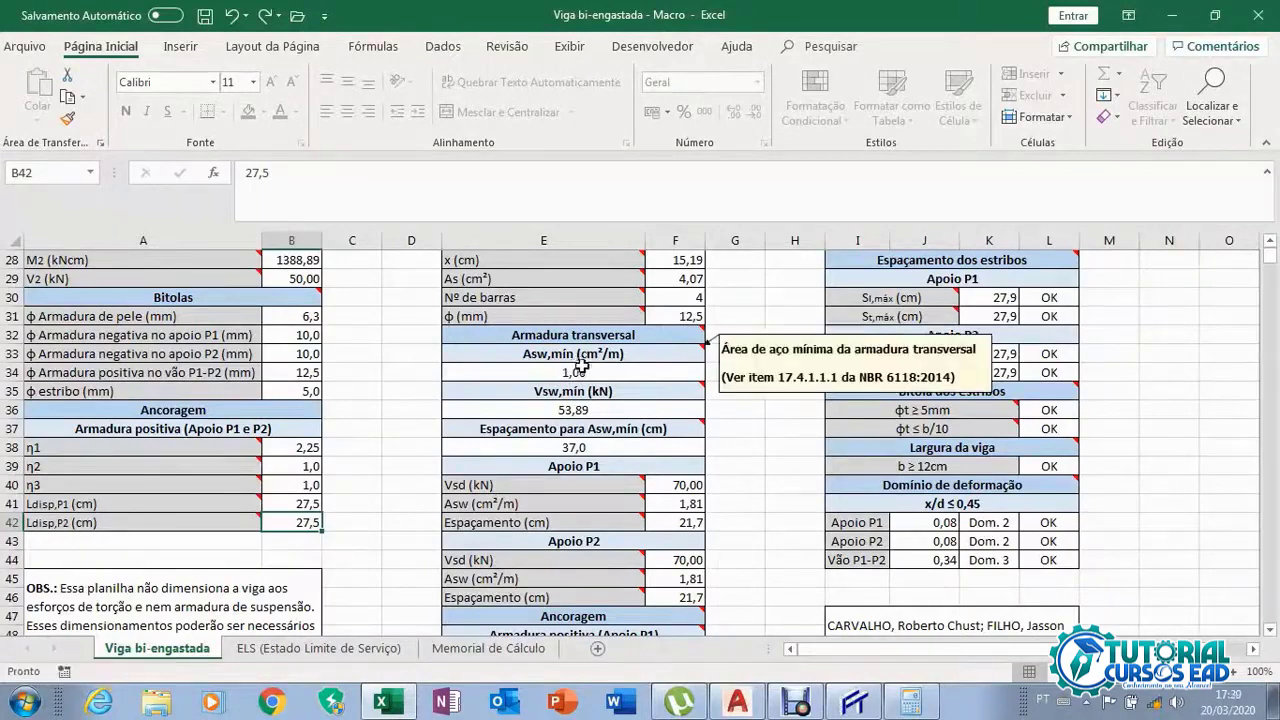
{"action": "scroll", "coordinate": [580, 365], "scroll_direction": "down", "scroll_amount": 1}
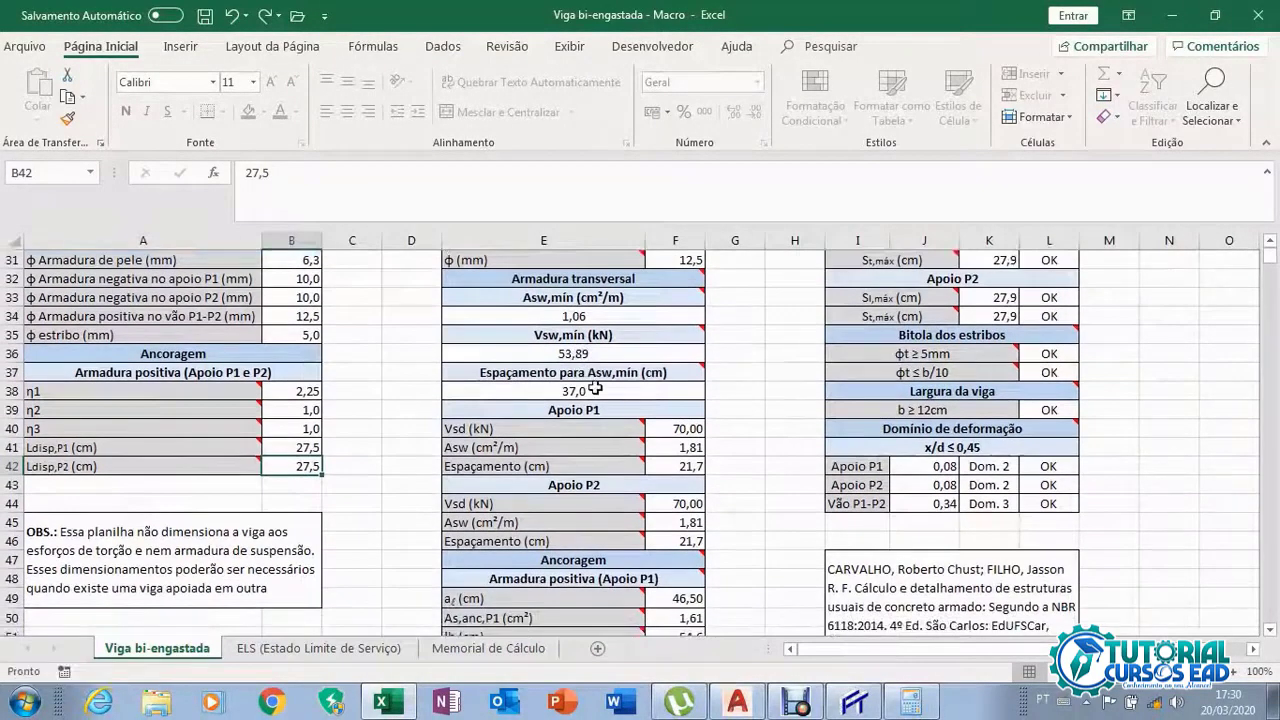
{"action": "mouse_move", "coordinate": [555, 381]}
{"action": "scroll", "coordinate": [716, 399], "scroll_direction": "down", "scroll_amount": 1}
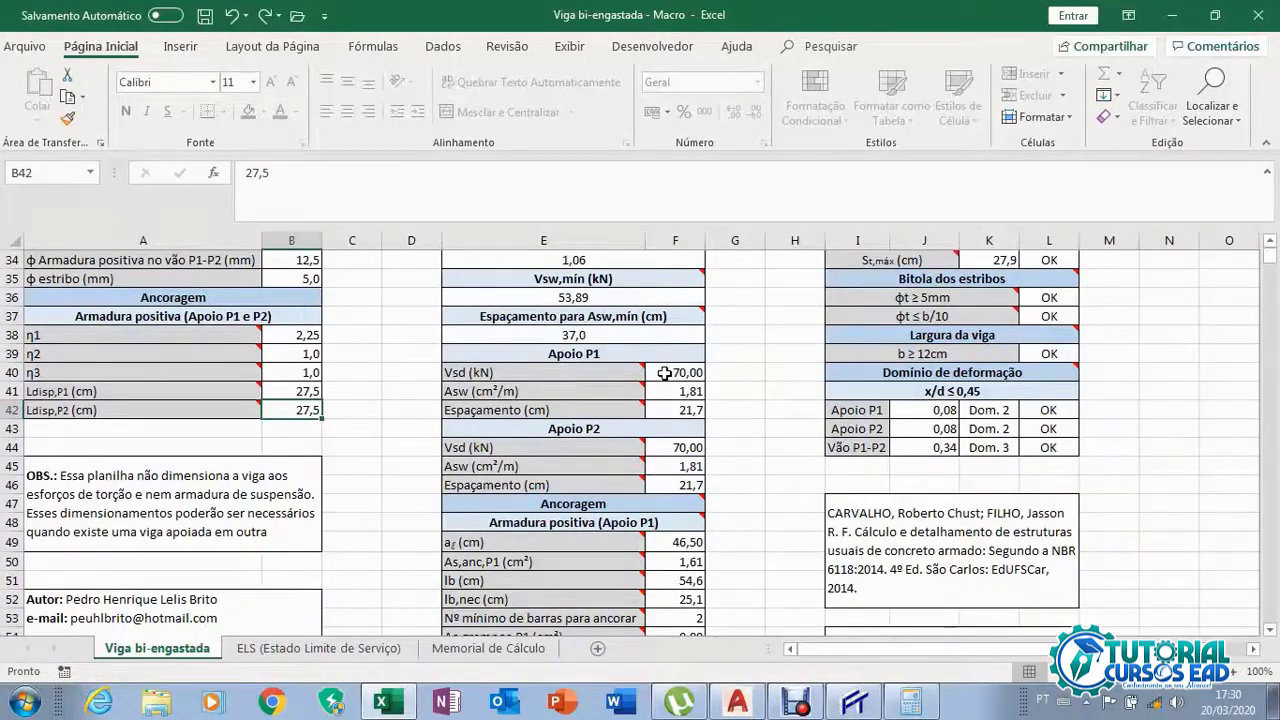
{"action": "scroll", "coordinate": [665, 373], "scroll_direction": "up", "scroll_amount": 1}
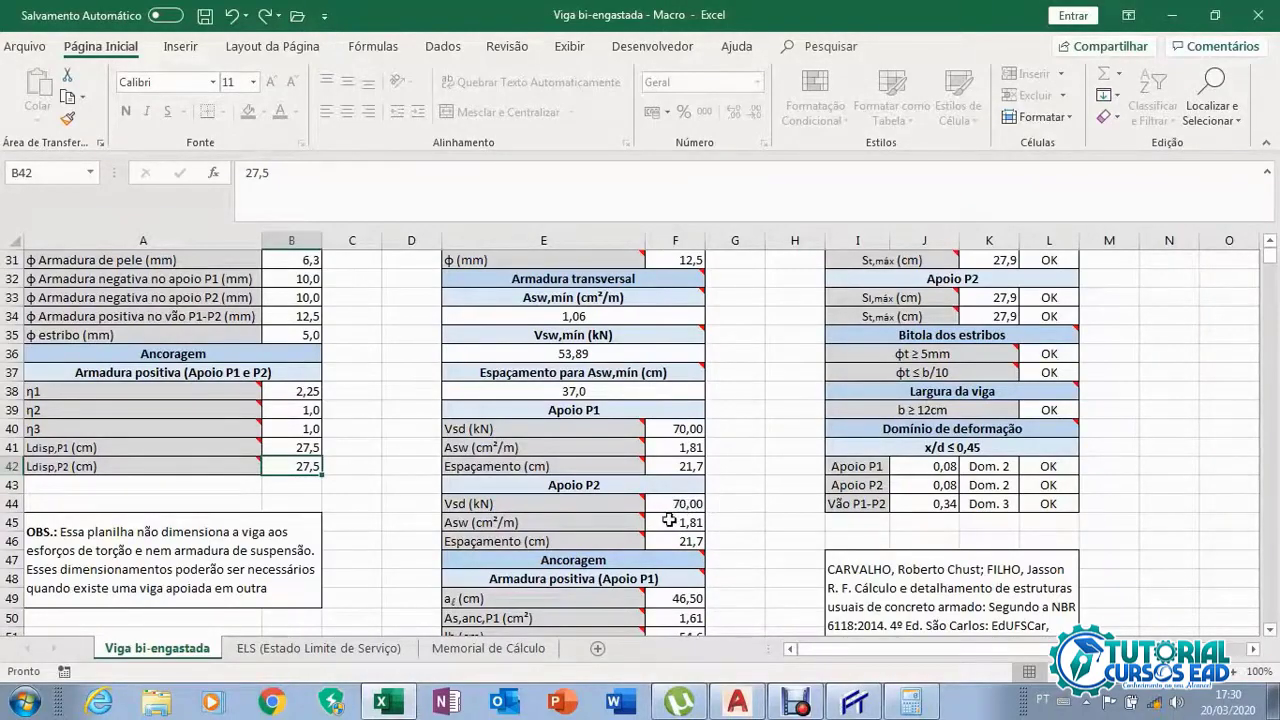
{"action": "scroll", "coordinate": [768, 499], "scroll_direction": "down", "scroll_amount": 1}
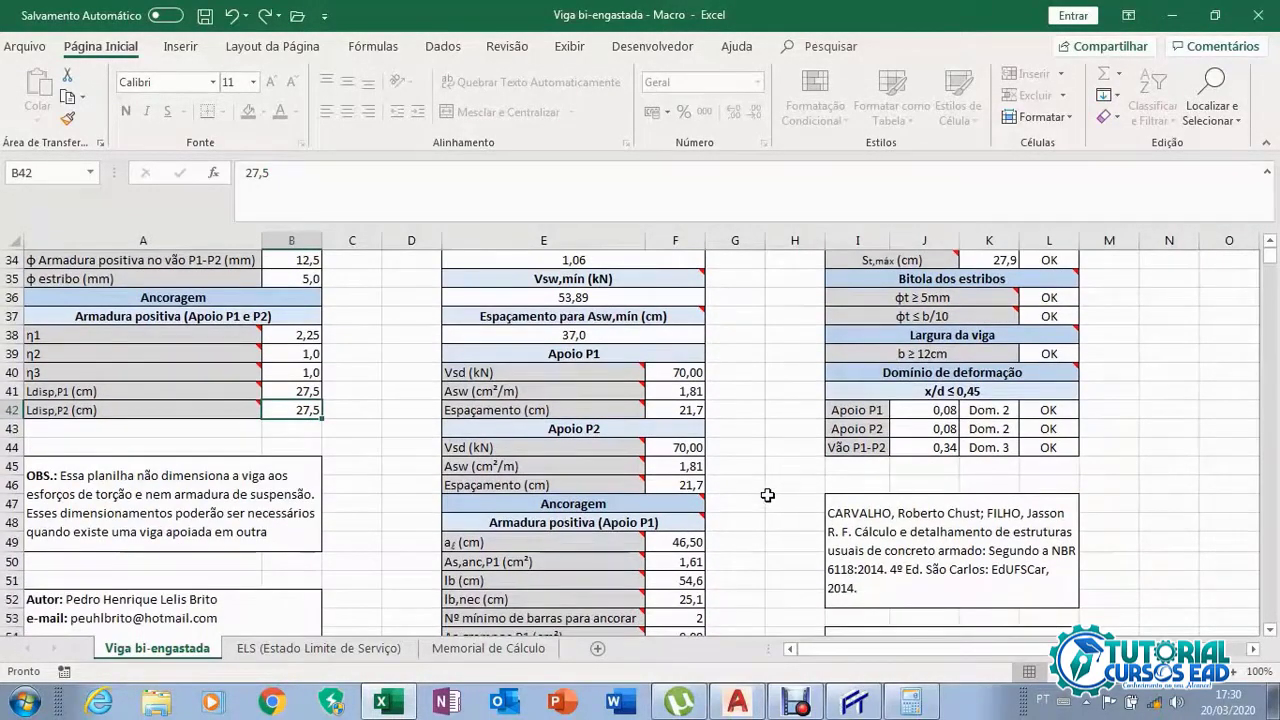
Examine the Ancoragem results for the positive reinforcement at supports P1 and P2, from aℓ down to As,grampos
{"action": "scroll", "coordinate": [767, 495], "scroll_direction": "down", "scroll_amount": 3}
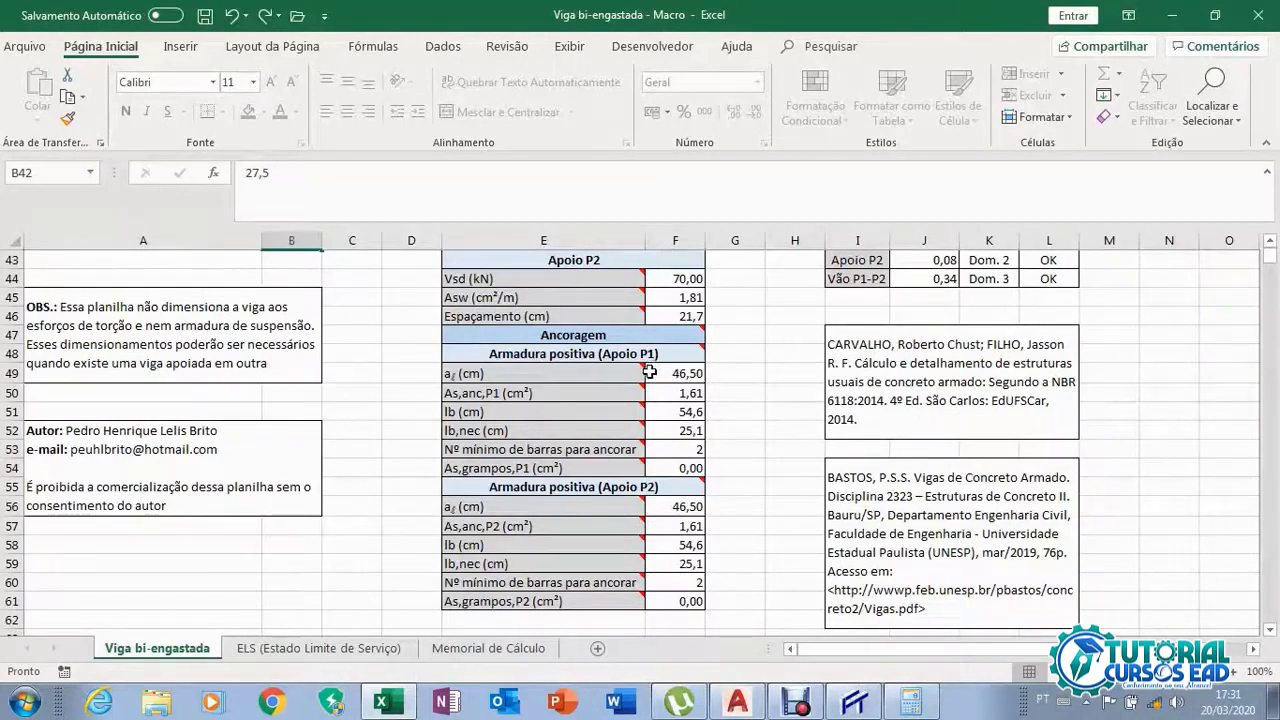
{"action": "mouse_move", "coordinate": [629, 372]}
{"action": "scroll", "coordinate": [720, 466], "scroll_direction": "up", "scroll_amount": 2}
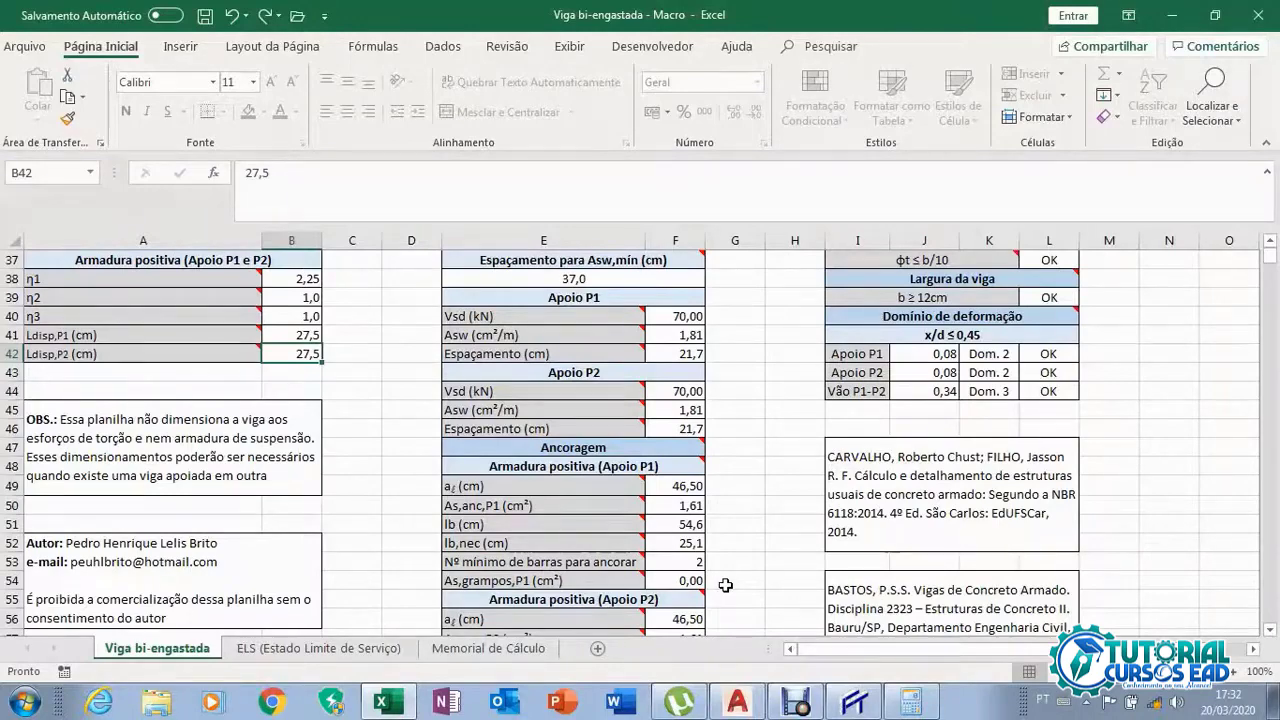
{"action": "scroll", "coordinate": [727, 584], "scroll_direction": "down", "scroll_amount": 1}
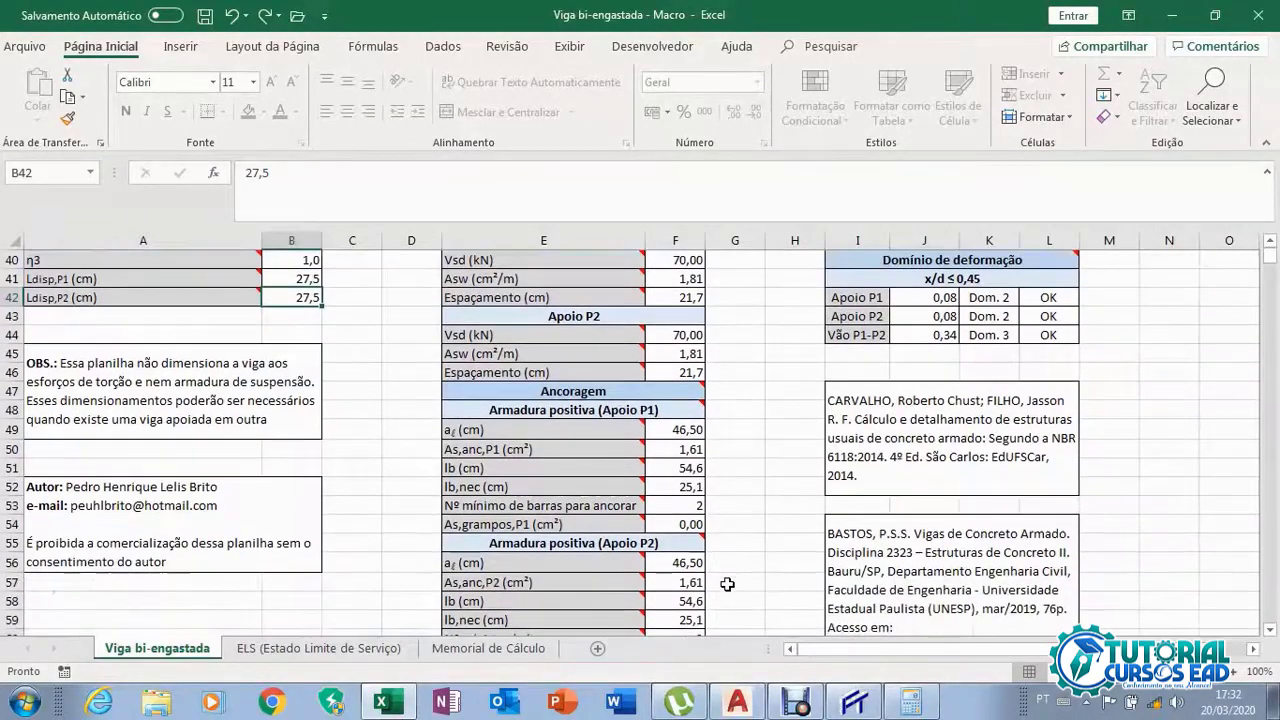
{"action": "scroll", "coordinate": [711, 524], "scroll_direction": "up", "scroll_amount": 1}
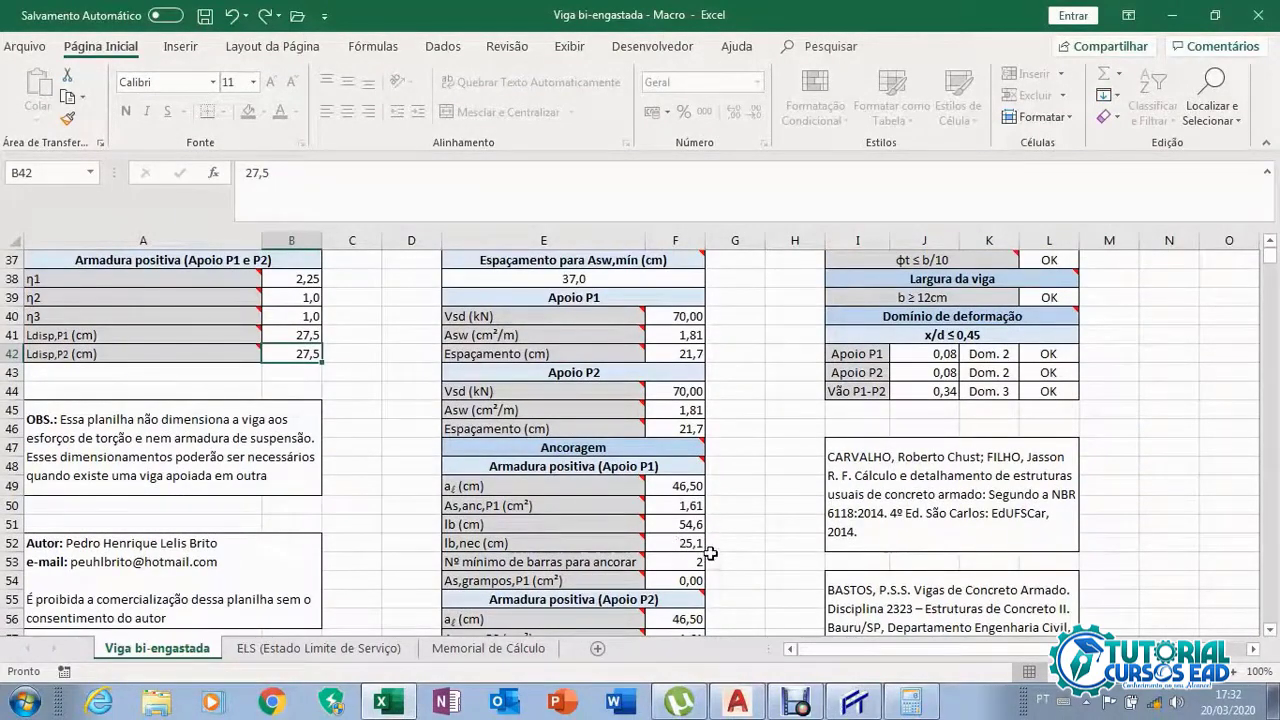
{"action": "scroll", "coordinate": [700, 555], "scroll_direction": "up", "scroll_amount": 1}
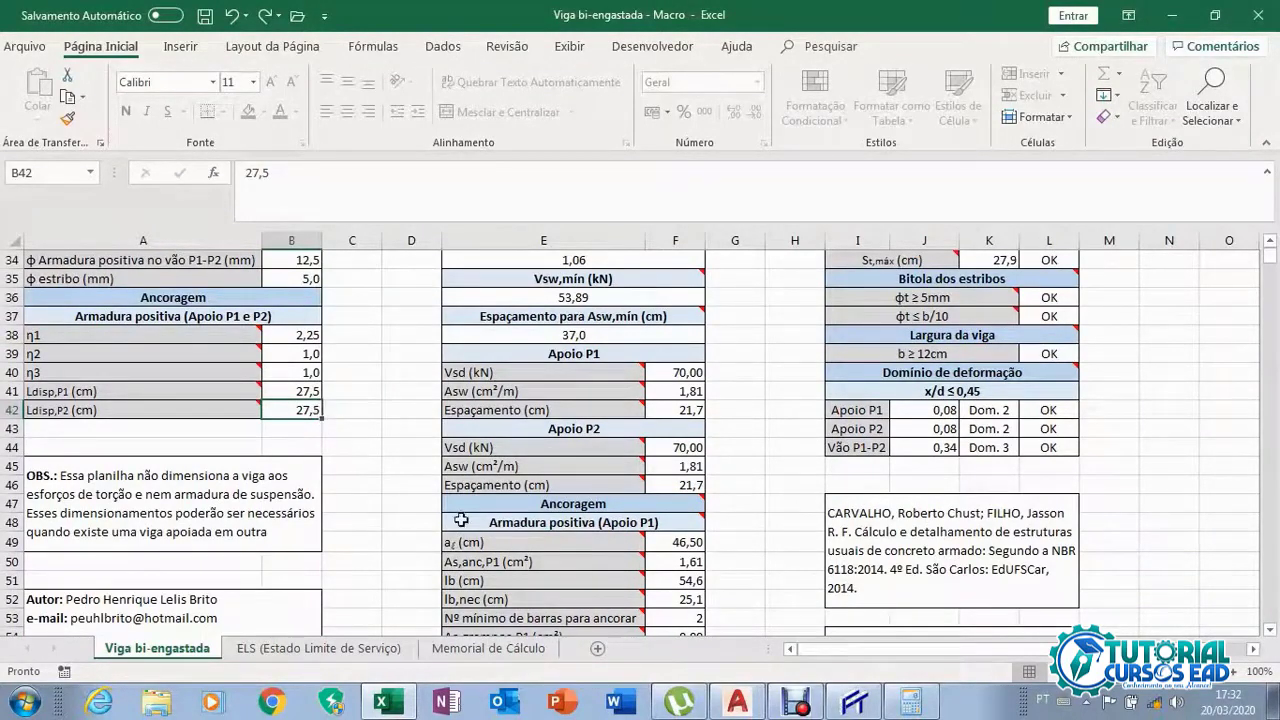
{"action": "scroll", "coordinate": [713, 607], "scroll_direction": "down", "scroll_amount": 1}
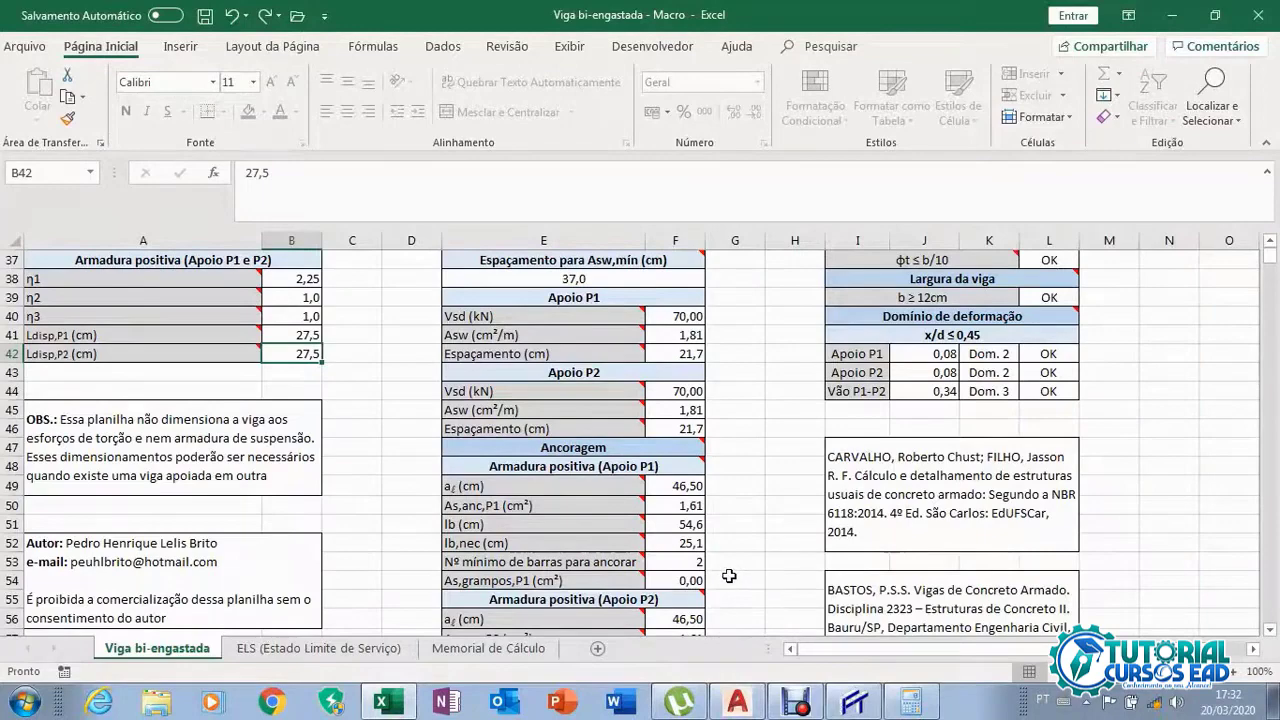
{"action": "scroll", "coordinate": [729, 576], "scroll_direction": "down", "scroll_amount": 3}
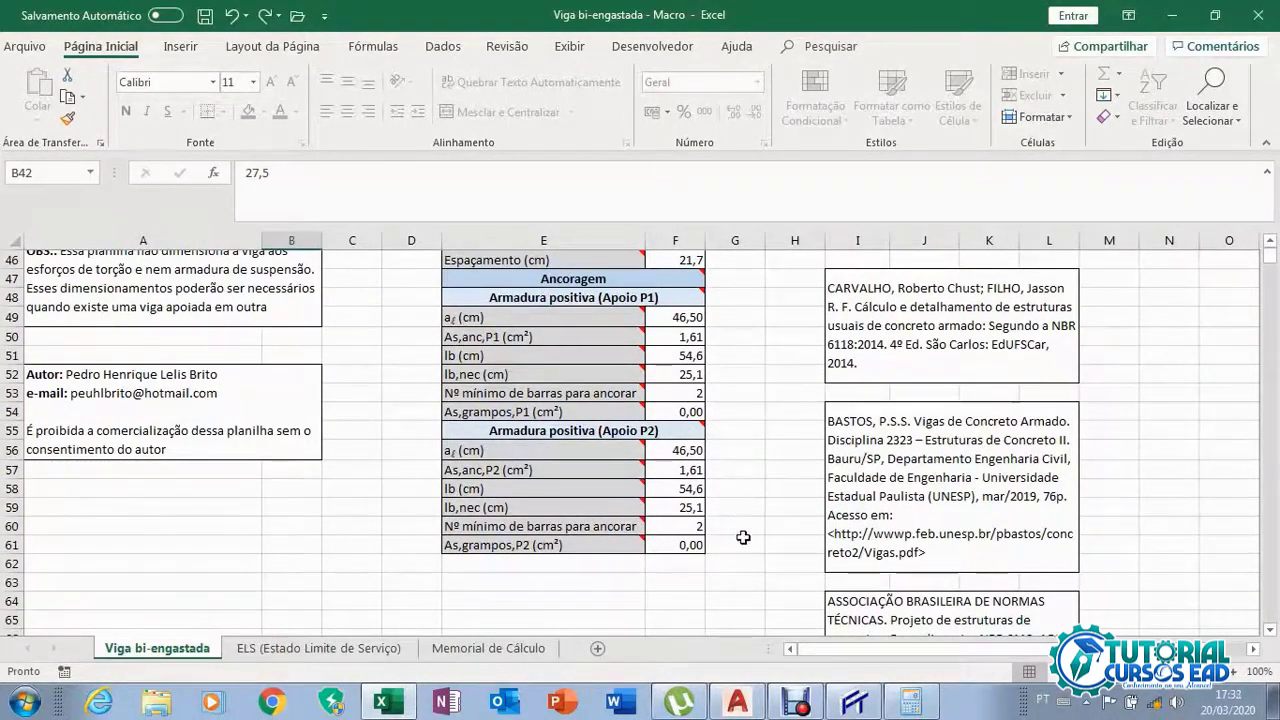
Return to the Verificações table and examine the two Instabilidade lateral checks, b≥lo/50 and b≥βfl.h
{"action": "scroll", "coordinate": [744, 545], "scroll_direction": "up", "scroll_amount": 9}
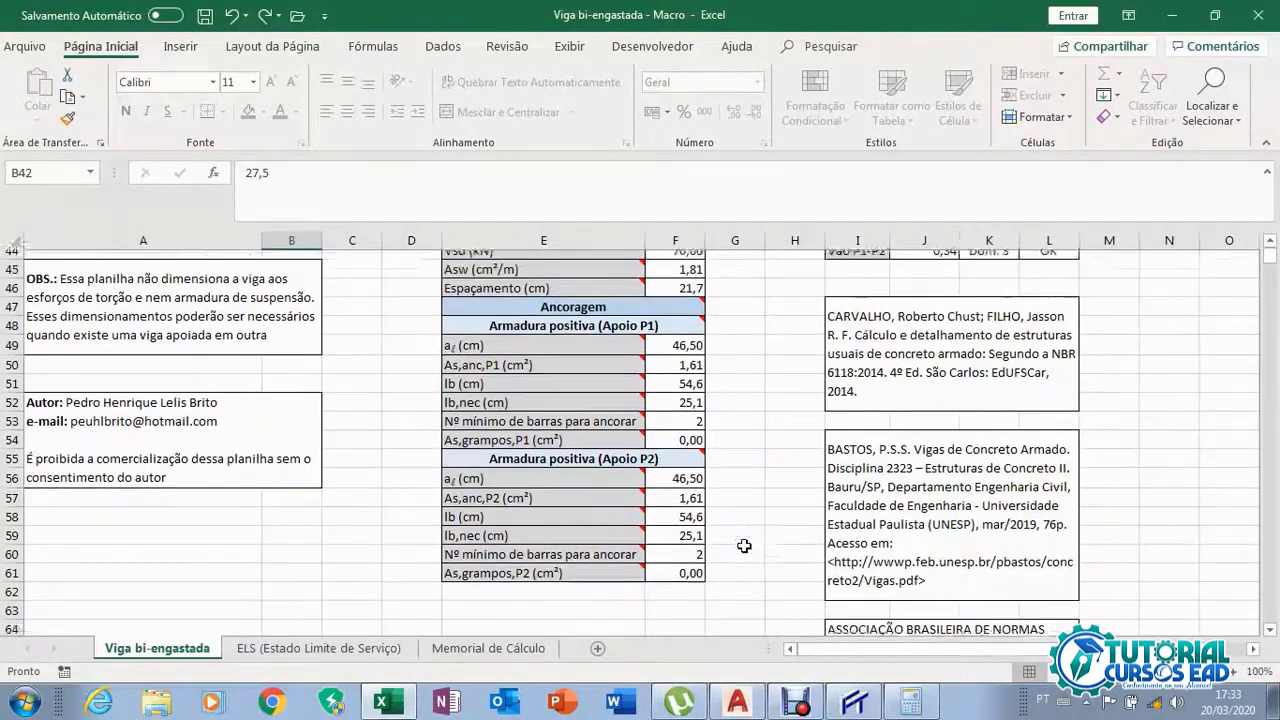
{"action": "scroll", "coordinate": [744, 545], "scroll_direction": "up", "scroll_amount": 6}
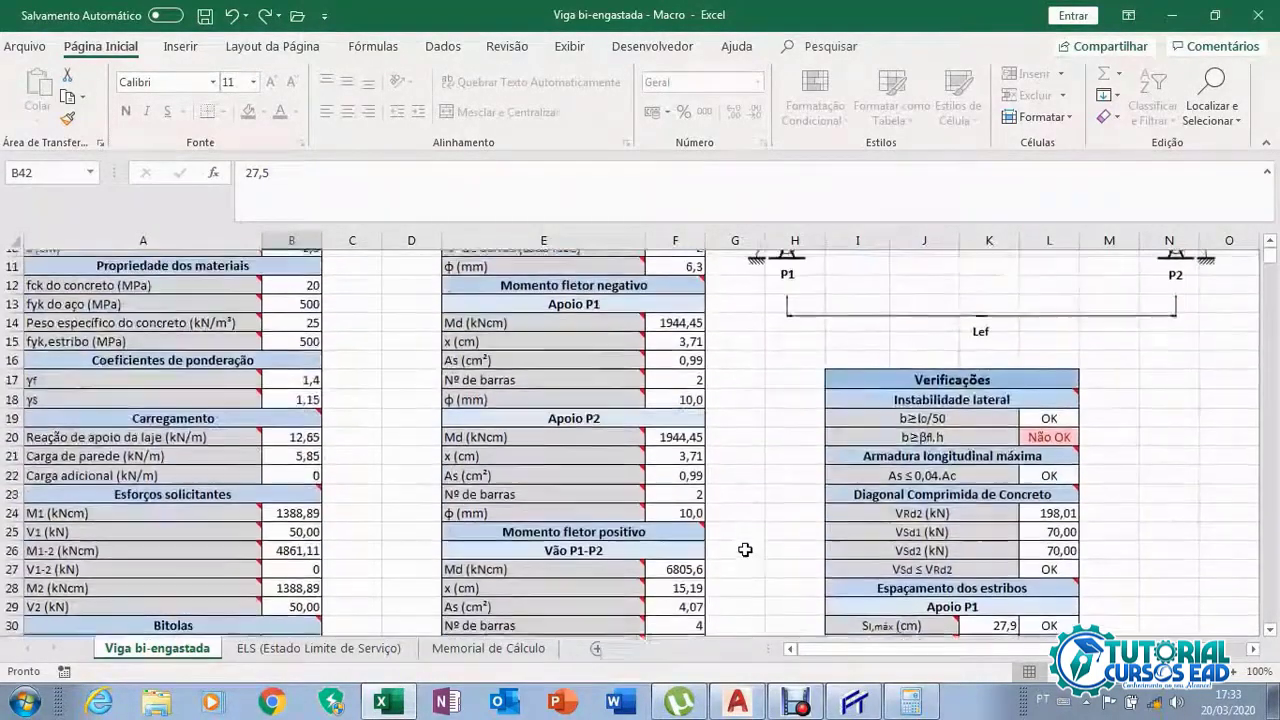
{"action": "scroll", "coordinate": [747, 568], "scroll_direction": "down", "scroll_amount": 2}
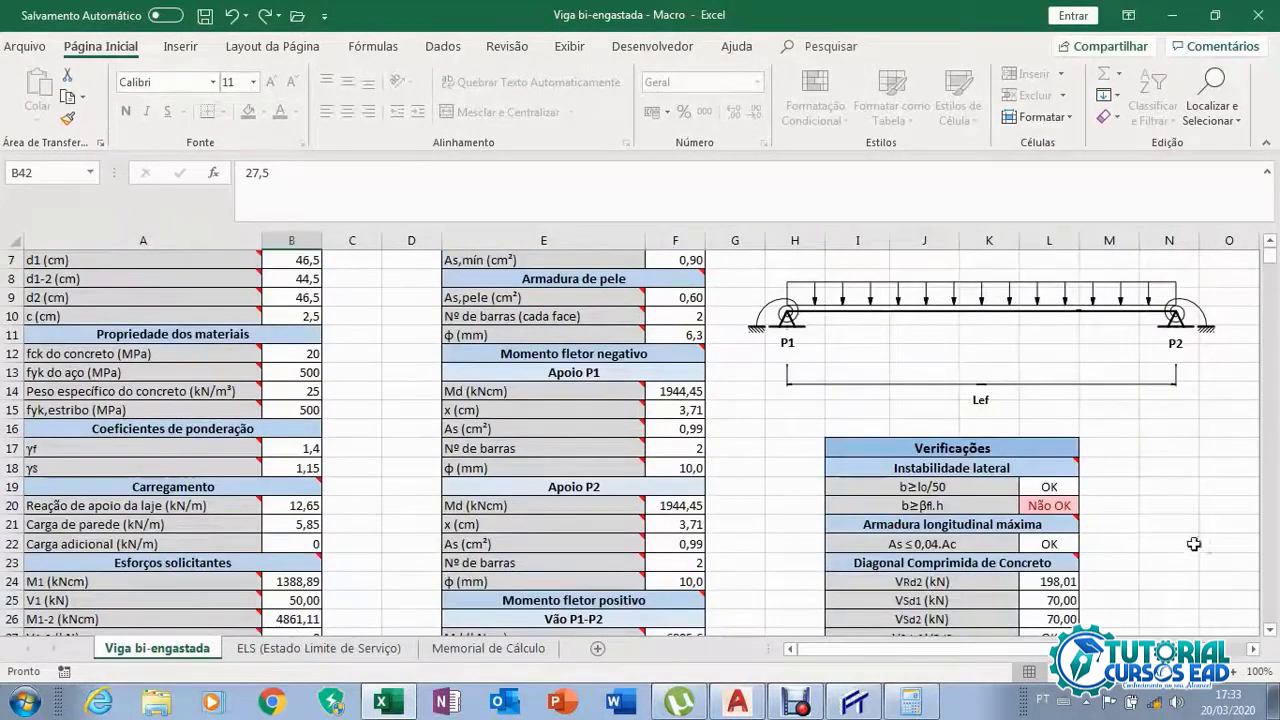
{"action": "scroll", "coordinate": [1171, 487], "scroll_direction": "down", "scroll_amount": 1}
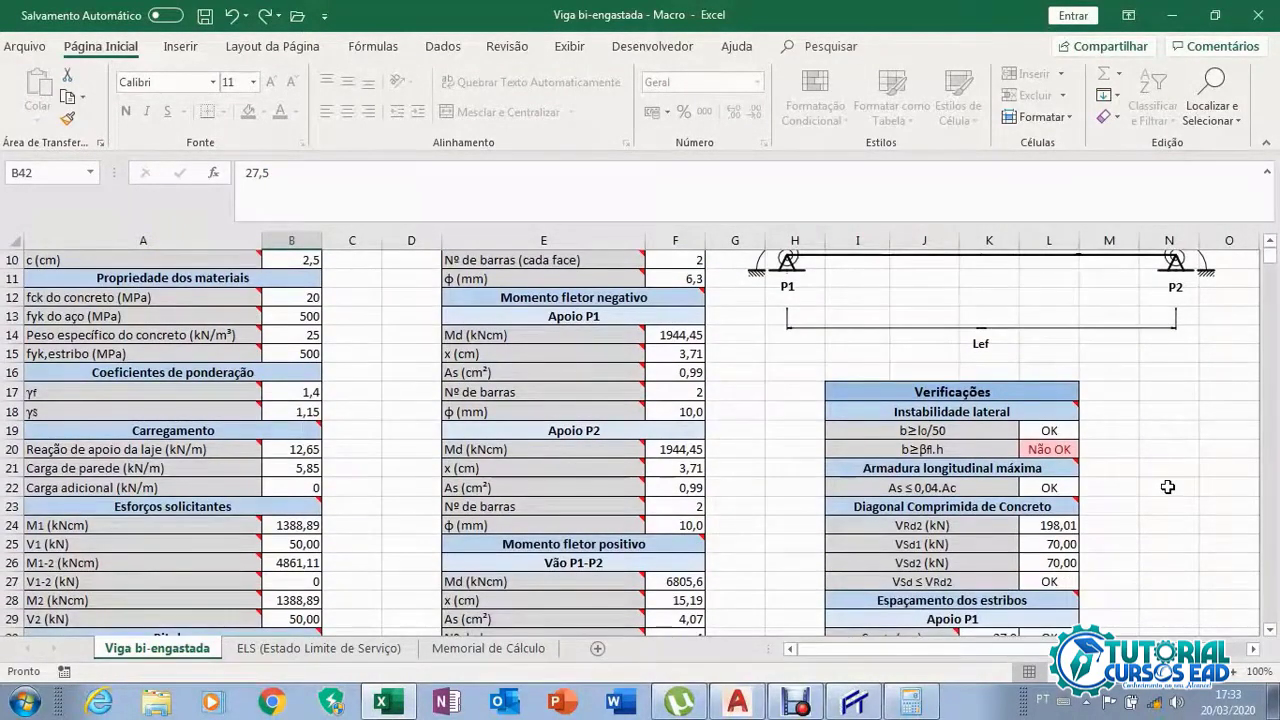
{"action": "scroll", "coordinate": [1169, 487], "scroll_direction": "down", "scroll_amount": 1}
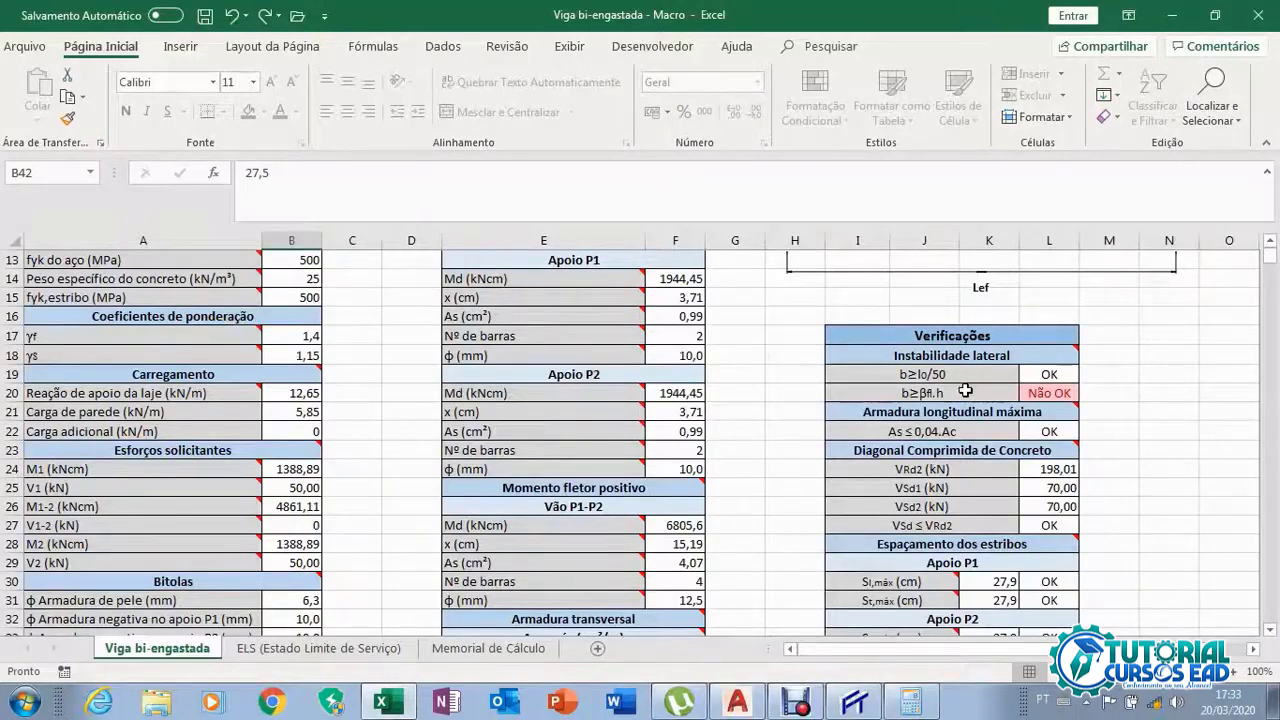
{"action": "scroll", "coordinate": [967, 377], "scroll_direction": "up", "scroll_amount": 1}
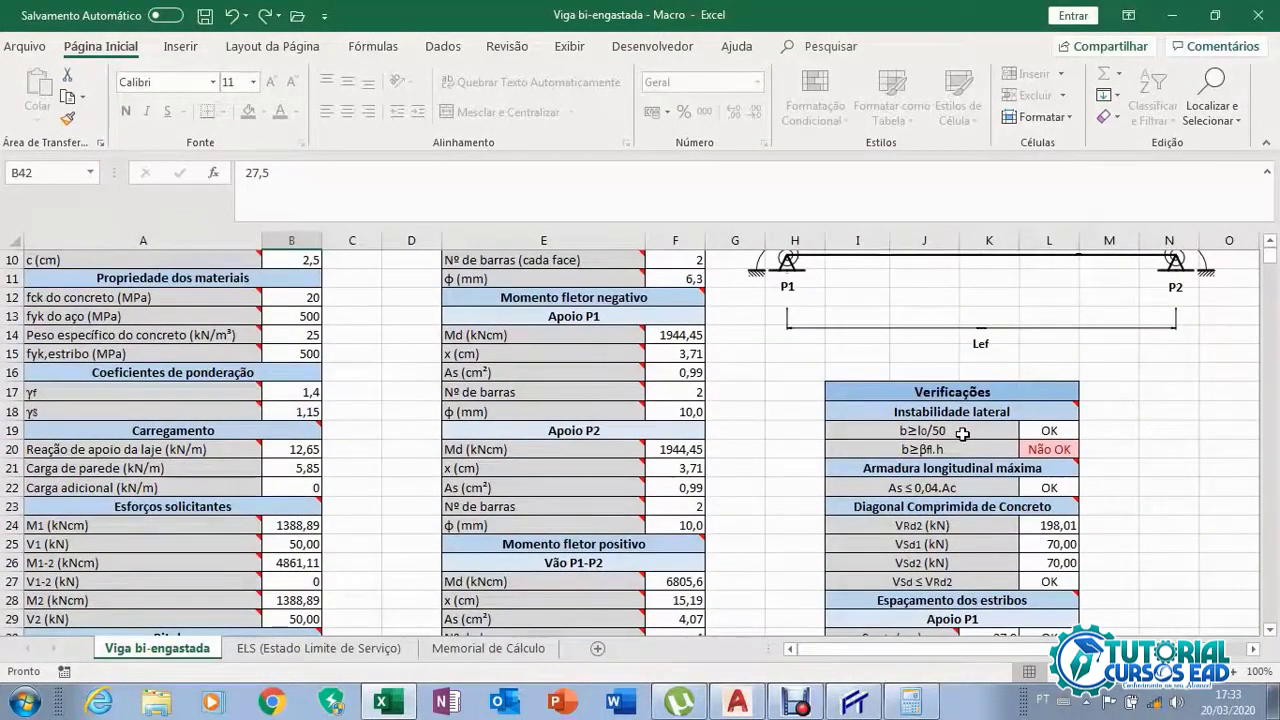
{"action": "scroll", "coordinate": [962, 433], "scroll_direction": "up", "scroll_amount": 1}
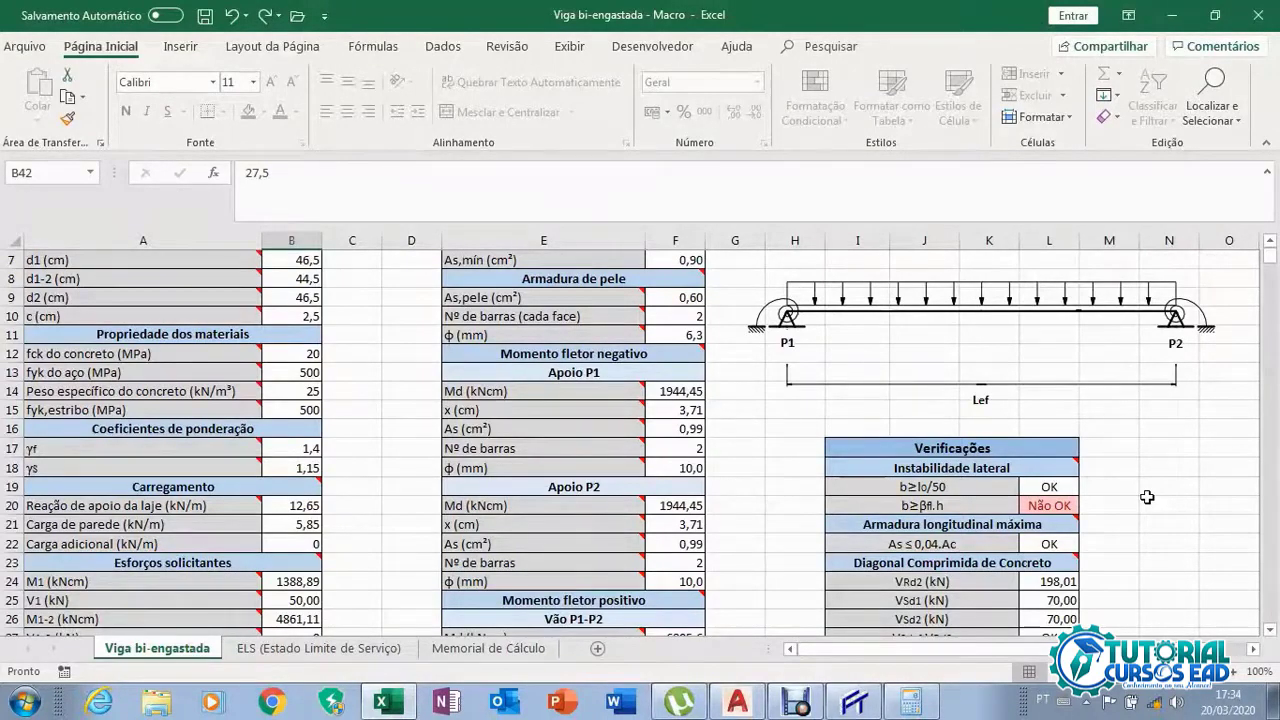
Check the maximum longitudinal reinforcement verification As≤0,04.Ac and its note
{"action": "scroll", "coordinate": [1140, 500], "scroll_direction": "down", "scroll_amount": 2}
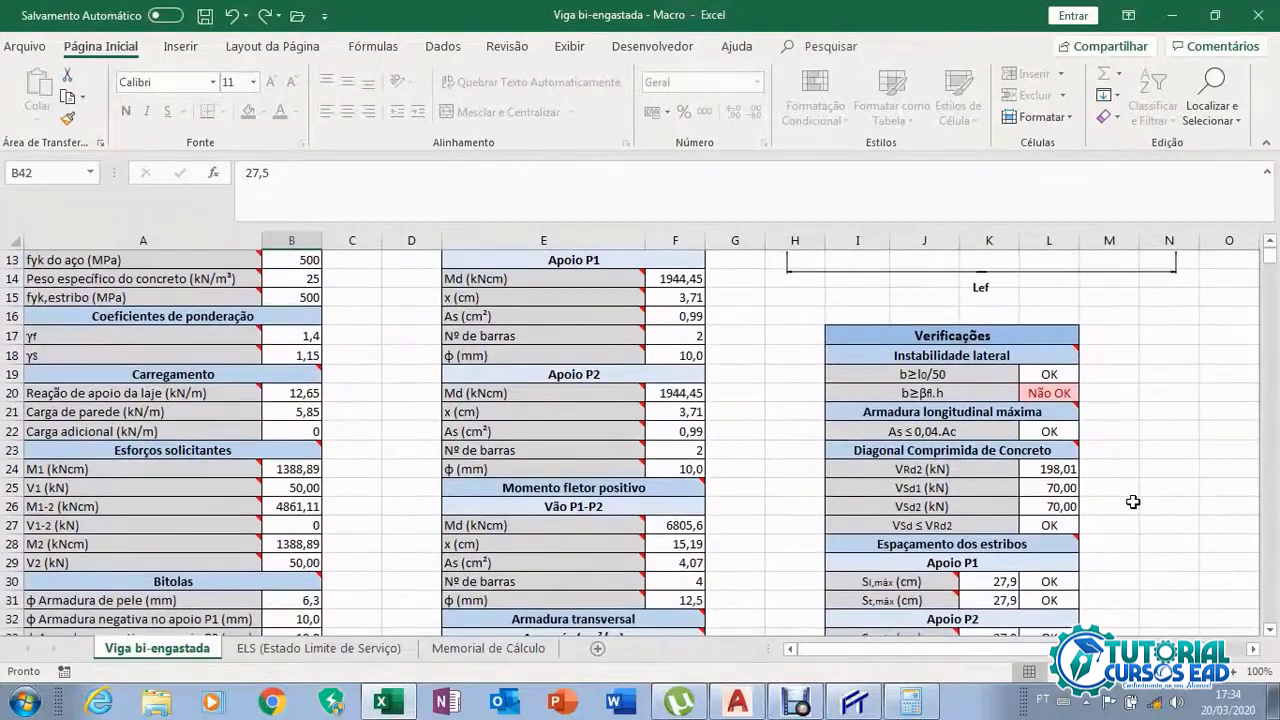
{"action": "scroll", "coordinate": [1127, 495], "scroll_direction": "down", "scroll_amount": 1}
{"action": "mouse_move", "coordinate": [1027, 350]}
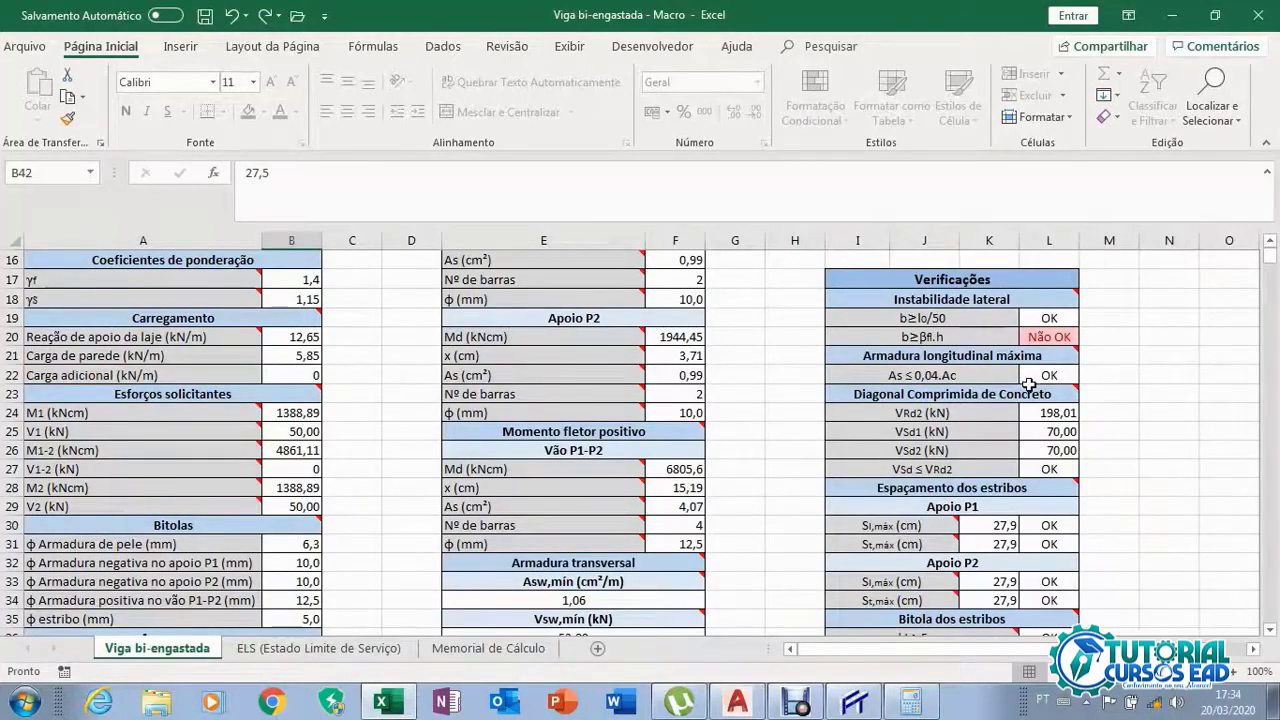
Read the Diagonal Comprimida de Concreto note and examine the VRd2, VSd1 and VSd2 comparison
{"action": "mouse_move", "coordinate": [1028, 388]}
{"action": "mouse_move", "coordinate": [890, 394]}
{"action": "mouse_move", "coordinate": [955, 386]}
{"action": "scroll", "coordinate": [1122, 408], "scroll_direction": "down", "scroll_amount": 1}
{"action": "mouse_move", "coordinate": [1065, 341]}
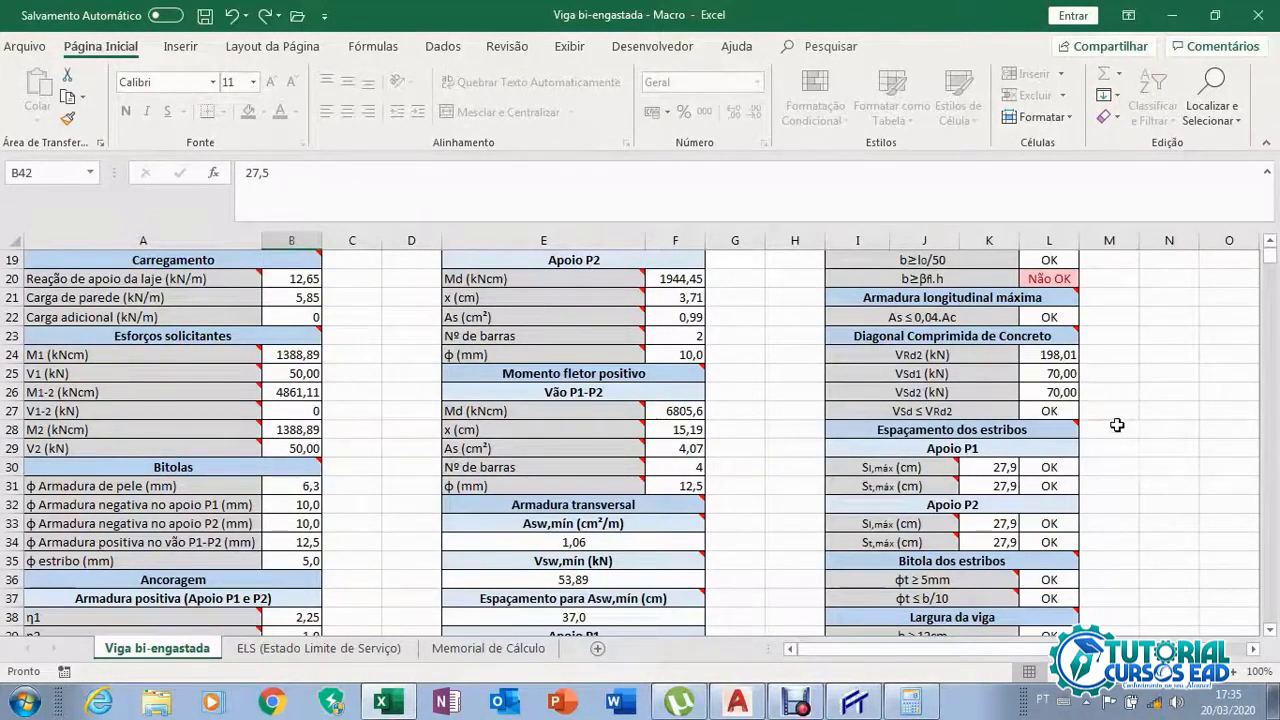
{"action": "left_click_drag", "start_coordinate": [1108, 649], "coordinate": [1133, 649]}
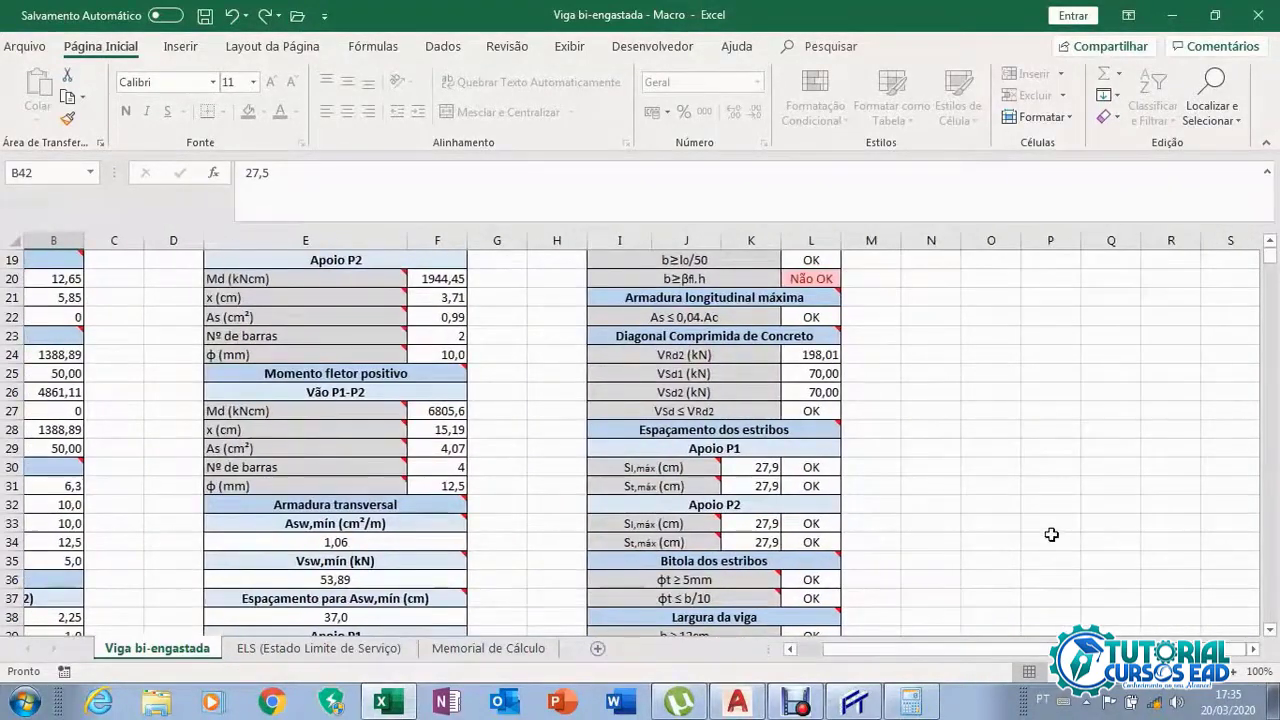
{"action": "scroll", "coordinate": [1050, 535], "scroll_direction": "up", "scroll_amount": 1}
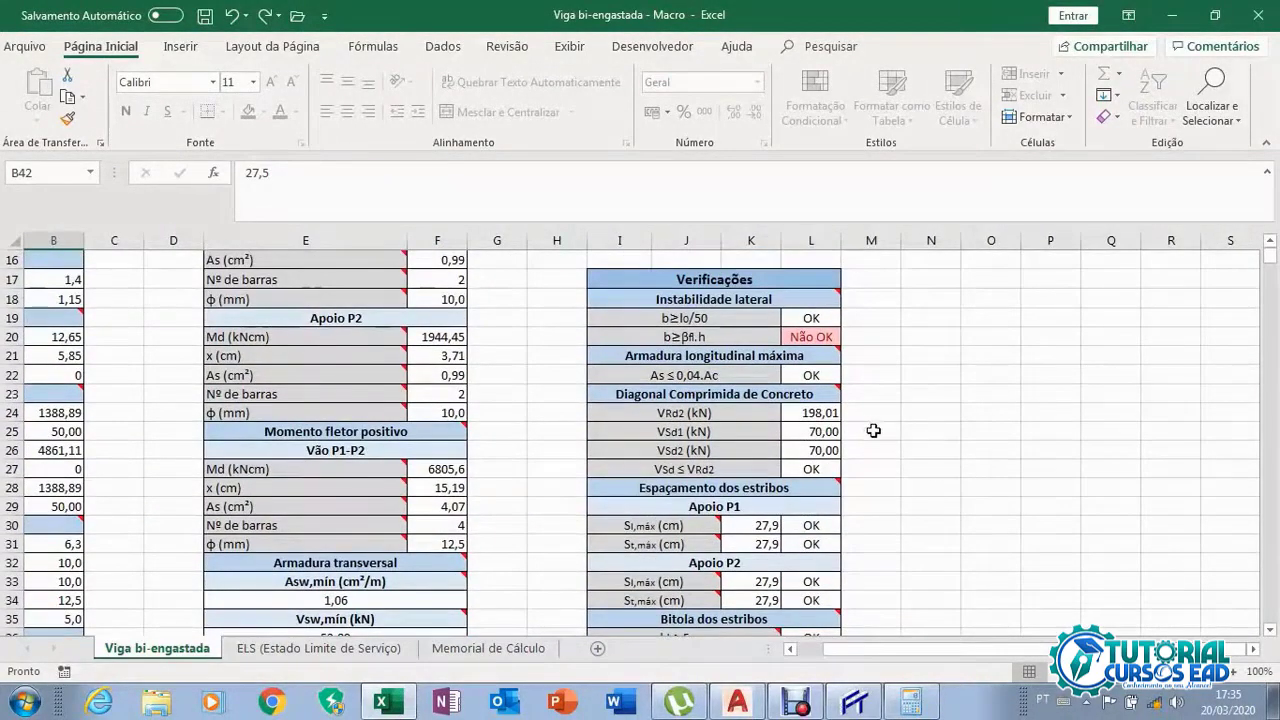
{"action": "mouse_move", "coordinate": [805, 392]}
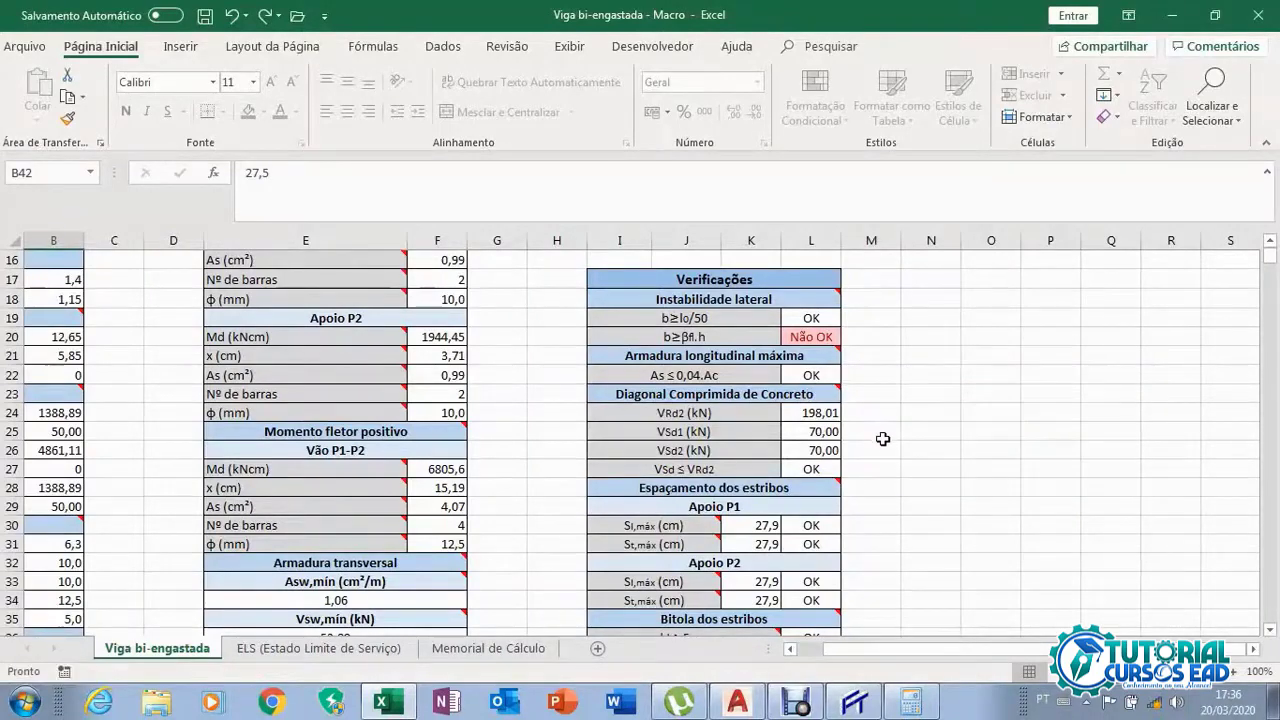
Review the Espaçamento dos estribos verification for supports P1 and P2, going back over the input data and reading the Sl,máx and St,máx notes
{"action": "scroll", "coordinate": [875, 466], "scroll_direction": "down", "scroll_amount": 1}
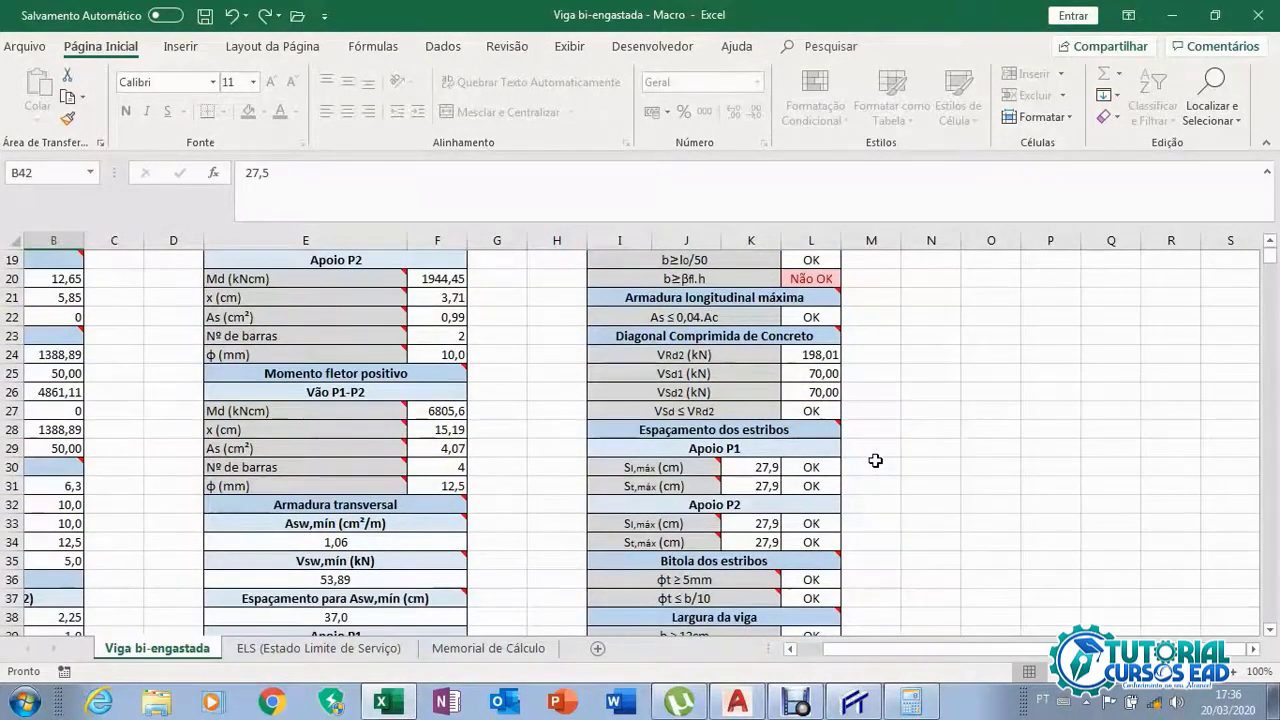
{"action": "scroll", "coordinate": [880, 457], "scroll_direction": "down", "scroll_amount": 2}
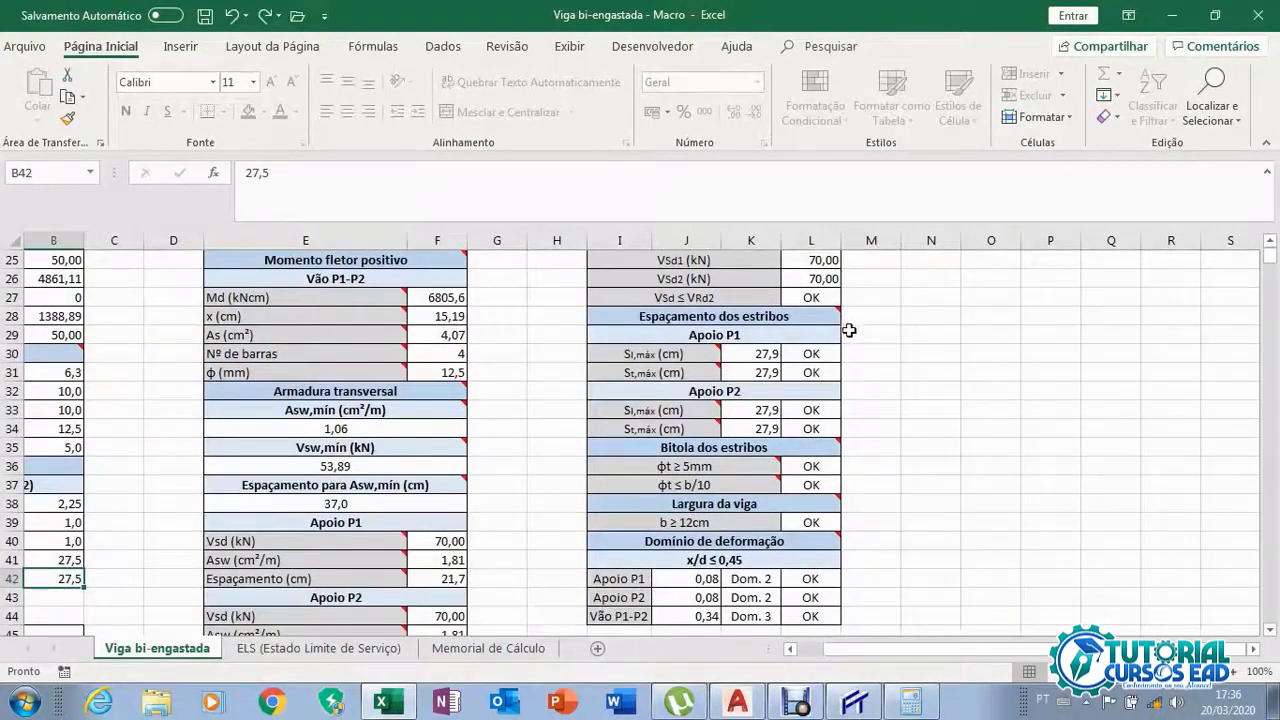
{"action": "mouse_move", "coordinate": [700, 320]}
{"action": "scroll", "coordinate": [340, 416], "scroll_direction": "up", "scroll_amount": 4}
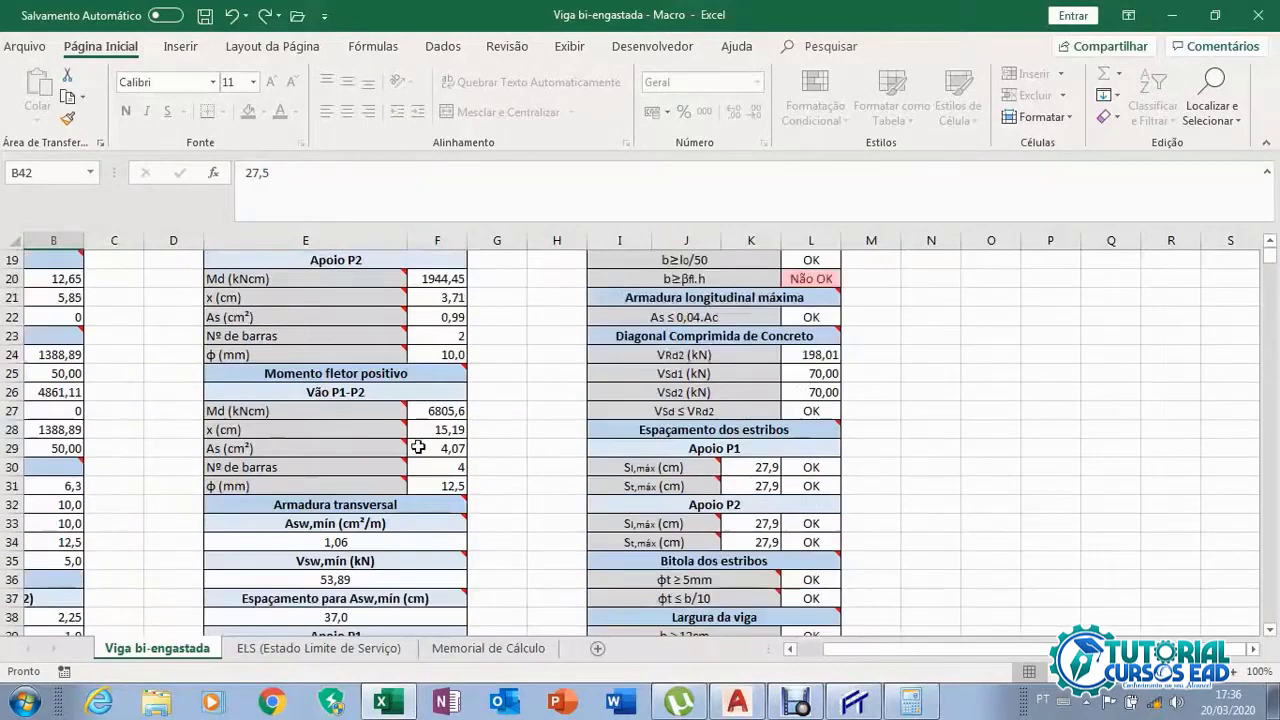
{"action": "left_click_drag", "start_coordinate": [833, 652], "coordinate": [770, 648]}
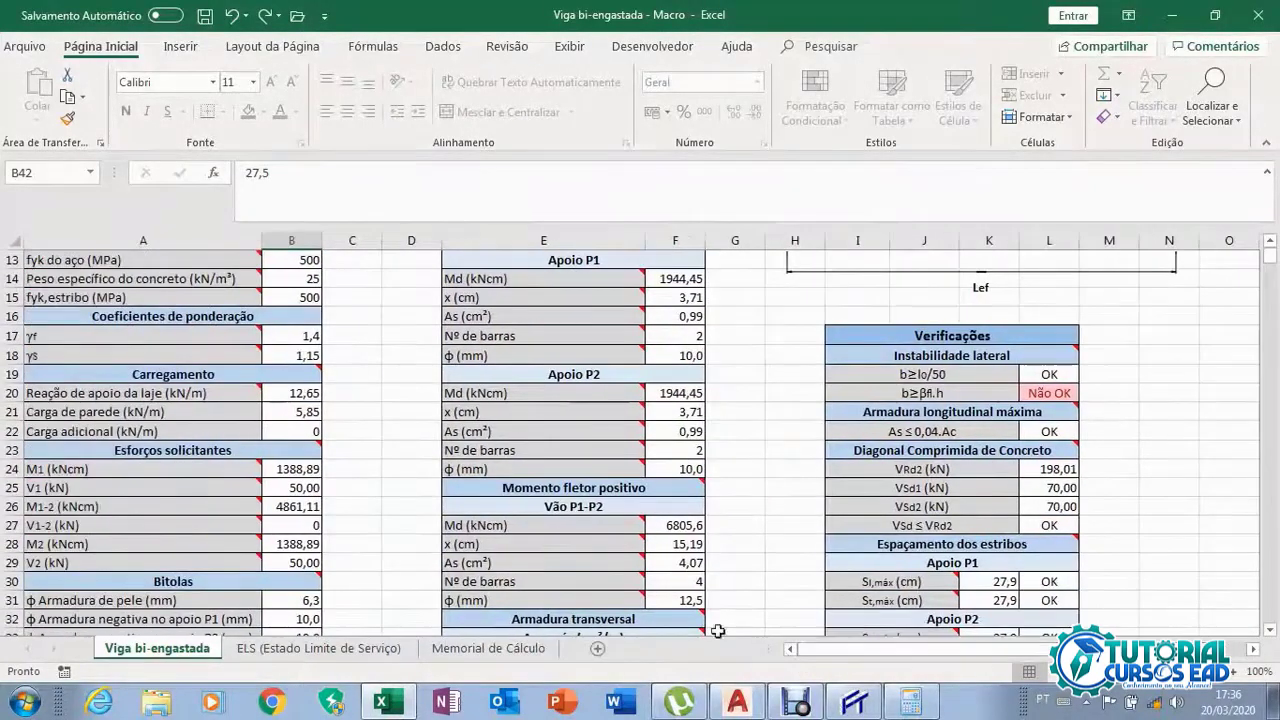
{"action": "scroll", "coordinate": [390, 432], "scroll_direction": "up", "scroll_amount": 4}
{"action": "scroll", "coordinate": [330, 420], "scroll_direction": "down", "scroll_amount": 10}
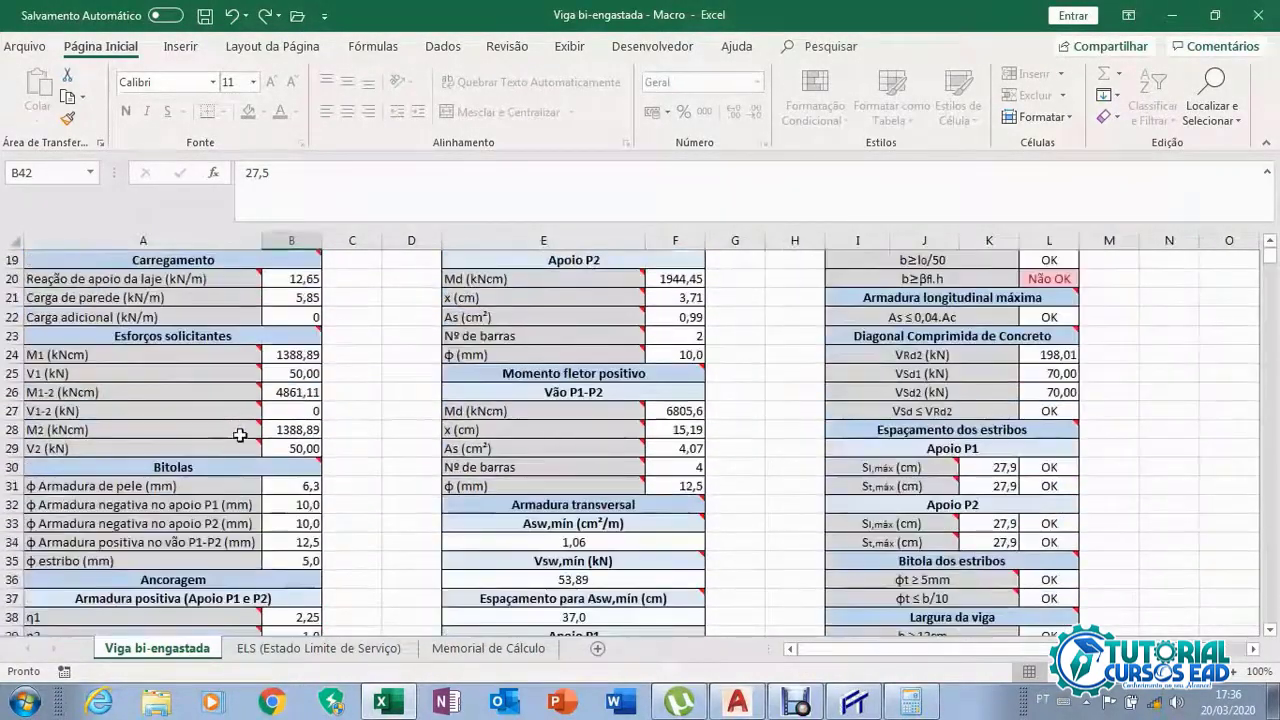
{"action": "scroll", "coordinate": [381, 523], "scroll_direction": "up", "scroll_amount": 4}
{"action": "scroll", "coordinate": [381, 523], "scroll_direction": "up", "scroll_amount": 1}
{"action": "scroll", "coordinate": [381, 523], "scroll_direction": "down", "scroll_amount": 2}
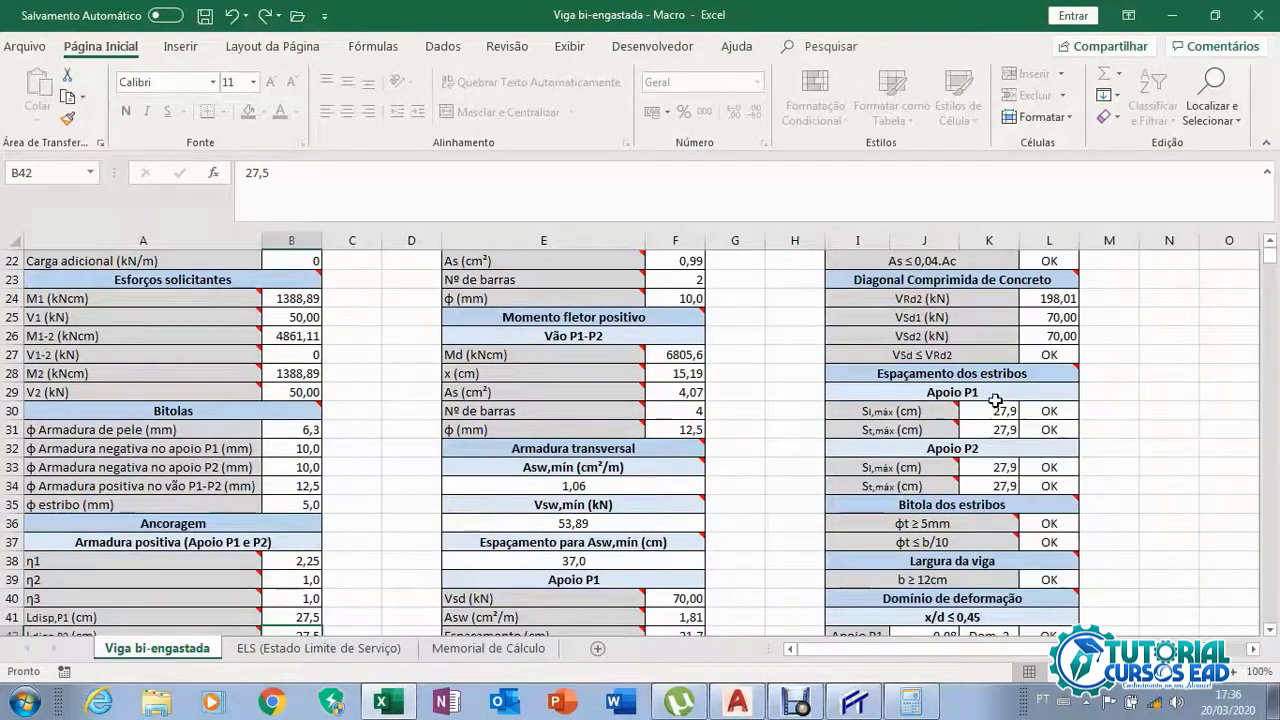
{"action": "mouse_move", "coordinate": [947, 430]}
{"action": "left_click_drag", "start_coordinate": [1038, 656], "coordinate": [1062, 657]}
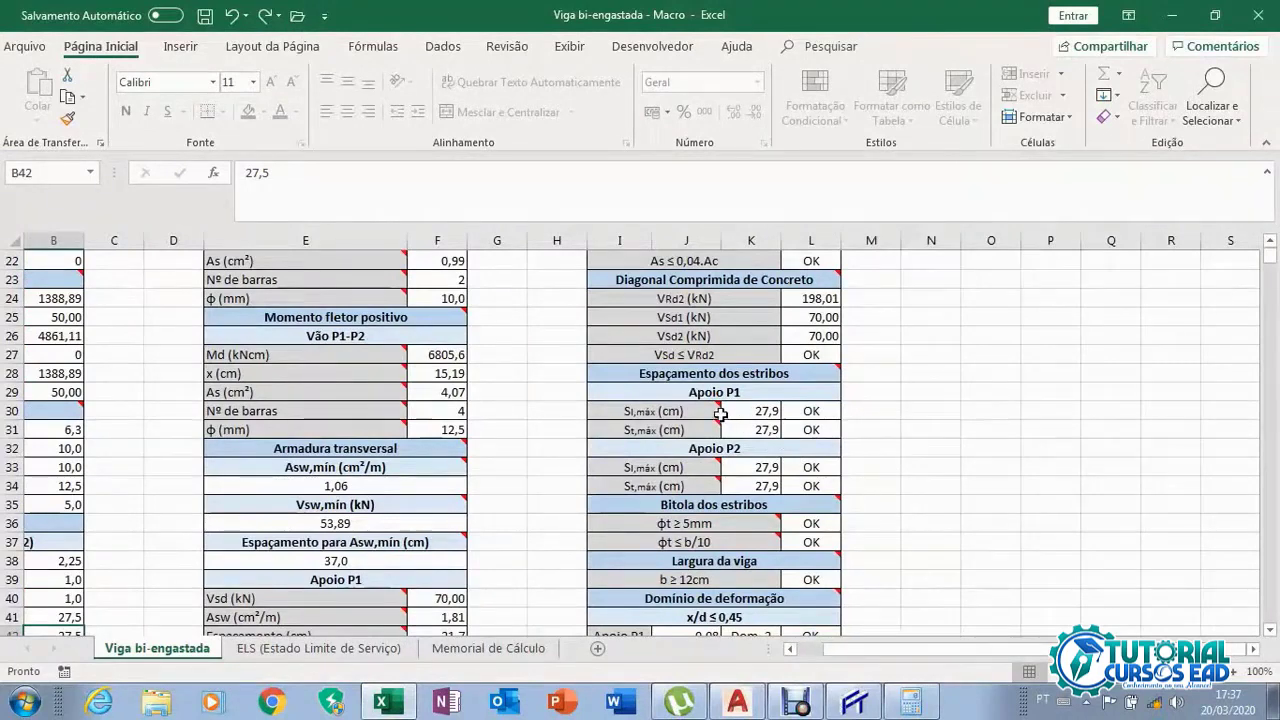
{"action": "mouse_move", "coordinate": [706, 411]}
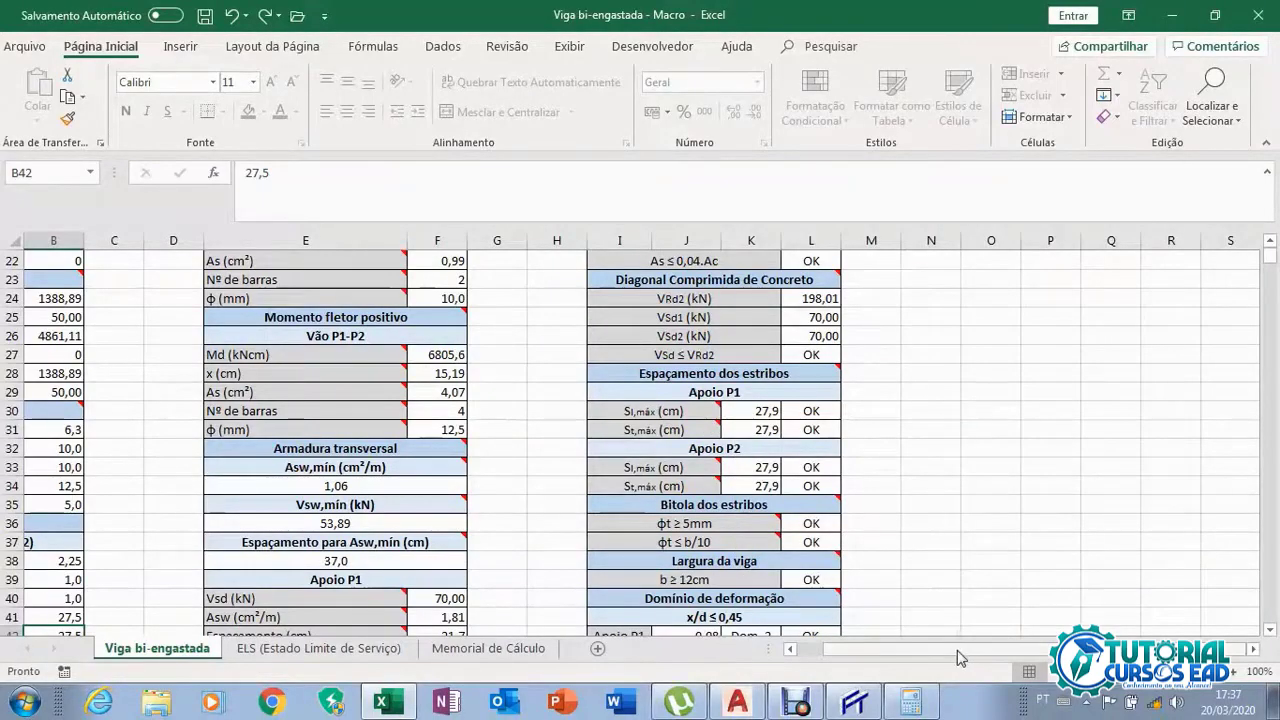
Examine the Bitola dos estribos, Largura da viga and Domínio de deformação verifications, including the x/d ≤ 0,45 checks
{"action": "left_click_drag", "start_coordinate": [963, 651], "coordinate": [925, 651]}
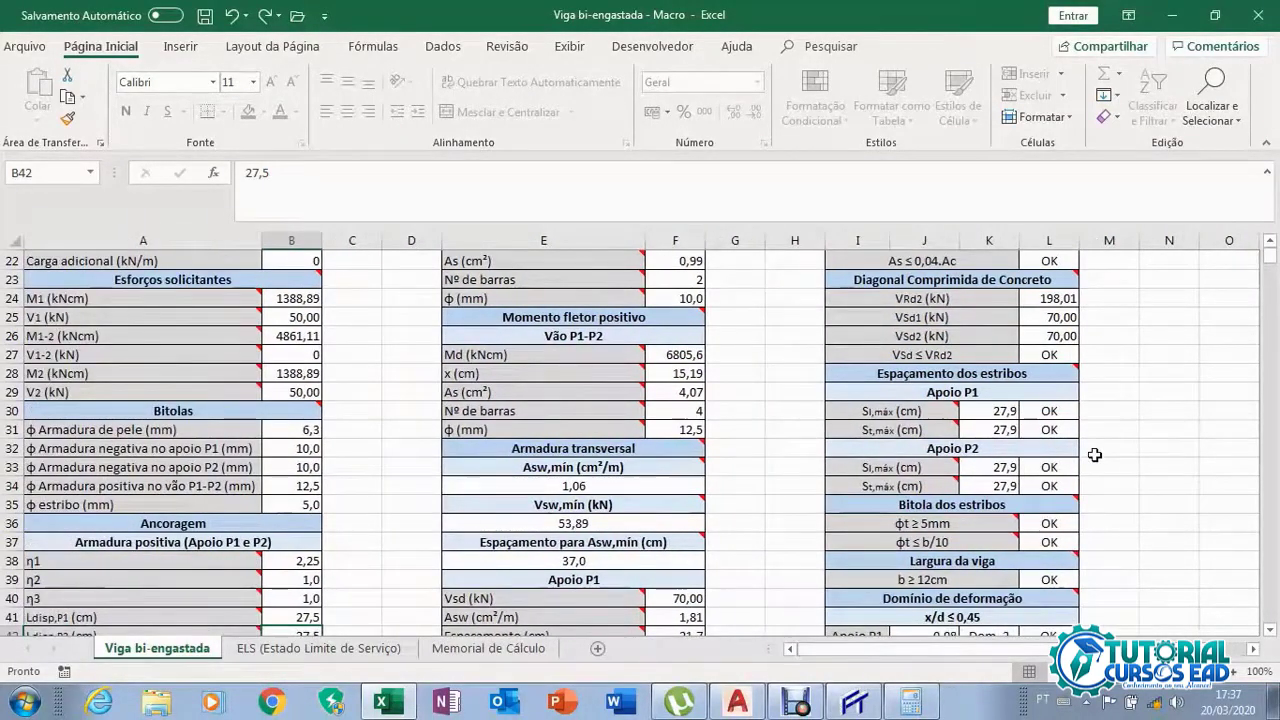
{"action": "scroll", "coordinate": [1095, 455], "scroll_direction": "down", "scroll_amount": 1}
{"action": "scroll", "coordinate": [1095, 455], "scroll_direction": "down", "scroll_amount": 2}
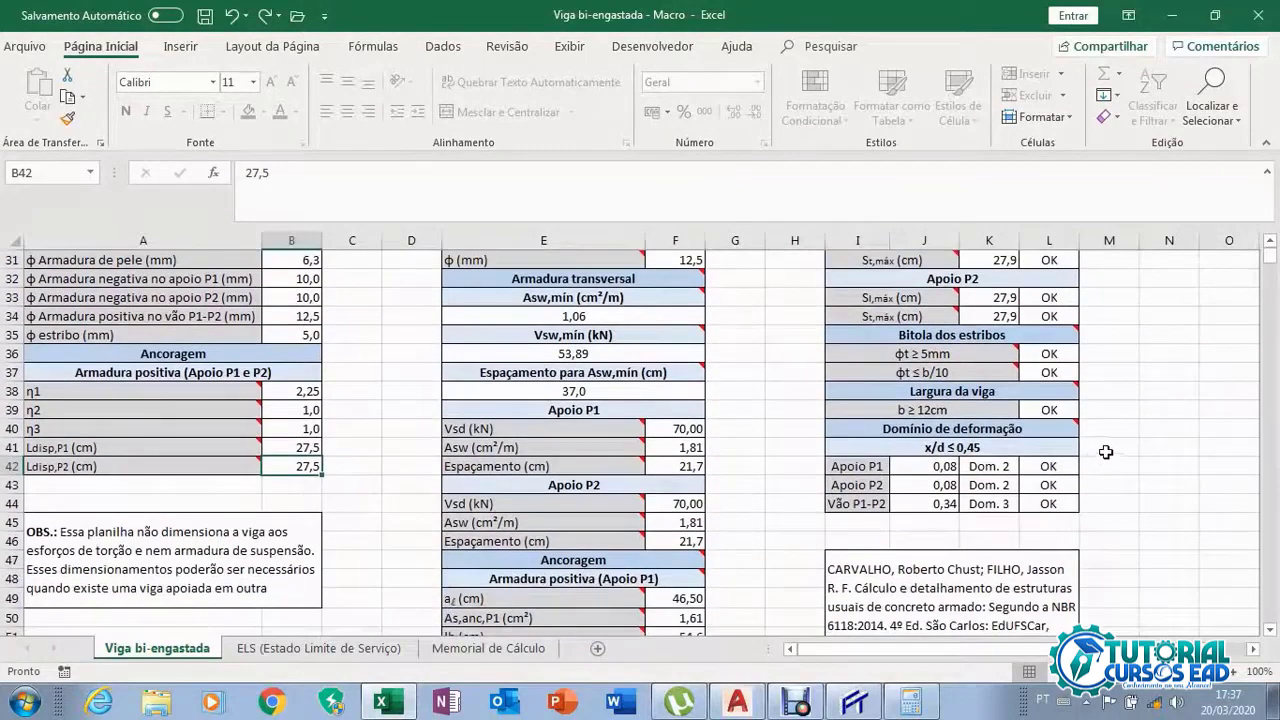
{"action": "mouse_move", "coordinate": [1059, 334]}
{"action": "scroll", "coordinate": [315, 360], "scroll_direction": "up", "scroll_amount": 1}
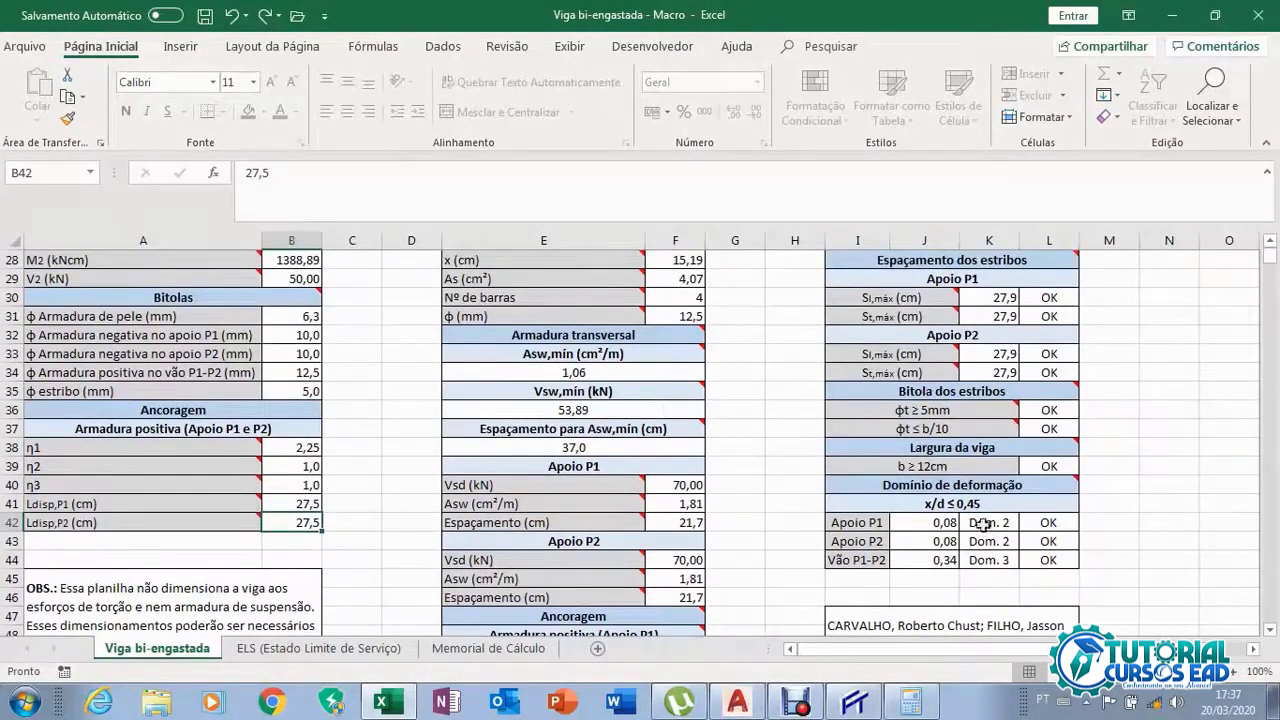
{"action": "mouse_move", "coordinate": [1044, 429]}
{"action": "scroll", "coordinate": [1140, 530], "scroll_direction": "down", "scroll_amount": 3}
Go back over the full Verificações table, from Instabilidade lateral down to Domínio de deformação
{"action": "scroll", "coordinate": [1138, 537], "scroll_direction": "up", "scroll_amount": 8}
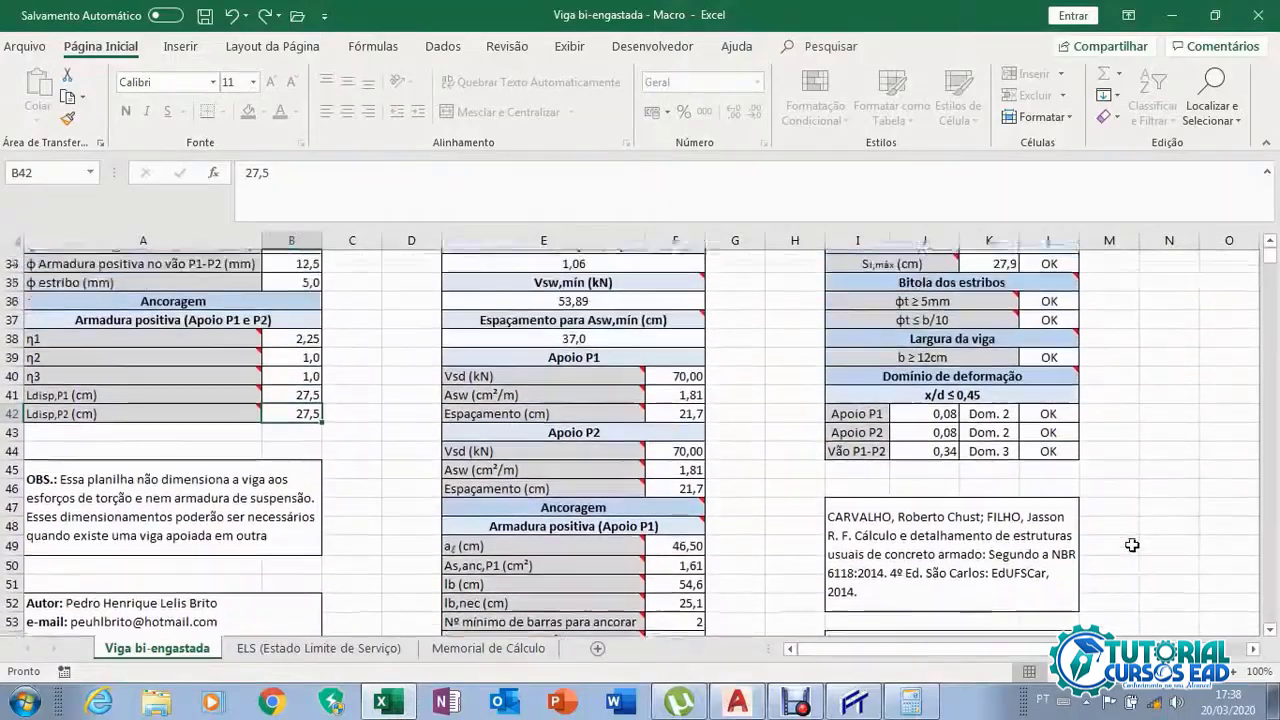
{"action": "scroll", "coordinate": [1128, 589], "scroll_direction": "down", "scroll_amount": 3}
{"action": "scroll", "coordinate": [1128, 589], "scroll_direction": "up", "scroll_amount": 8}
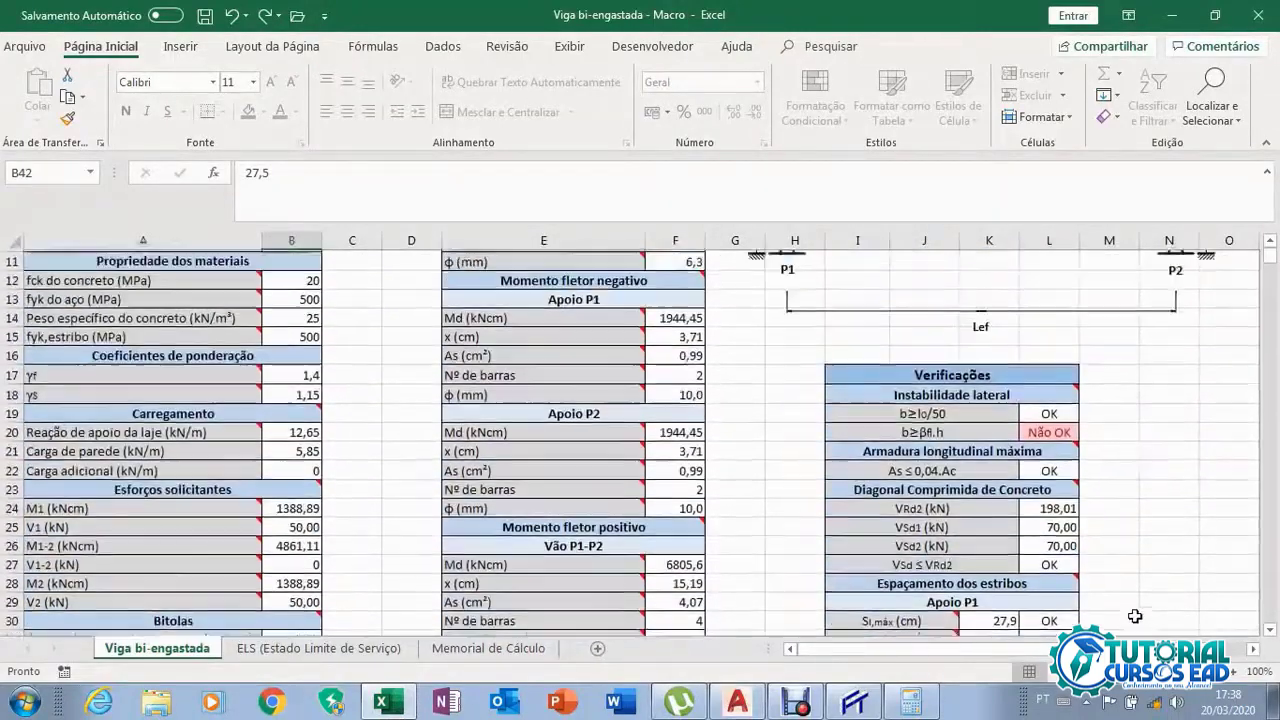
{"action": "scroll", "coordinate": [990, 575], "scroll_direction": "down", "scroll_amount": 7}
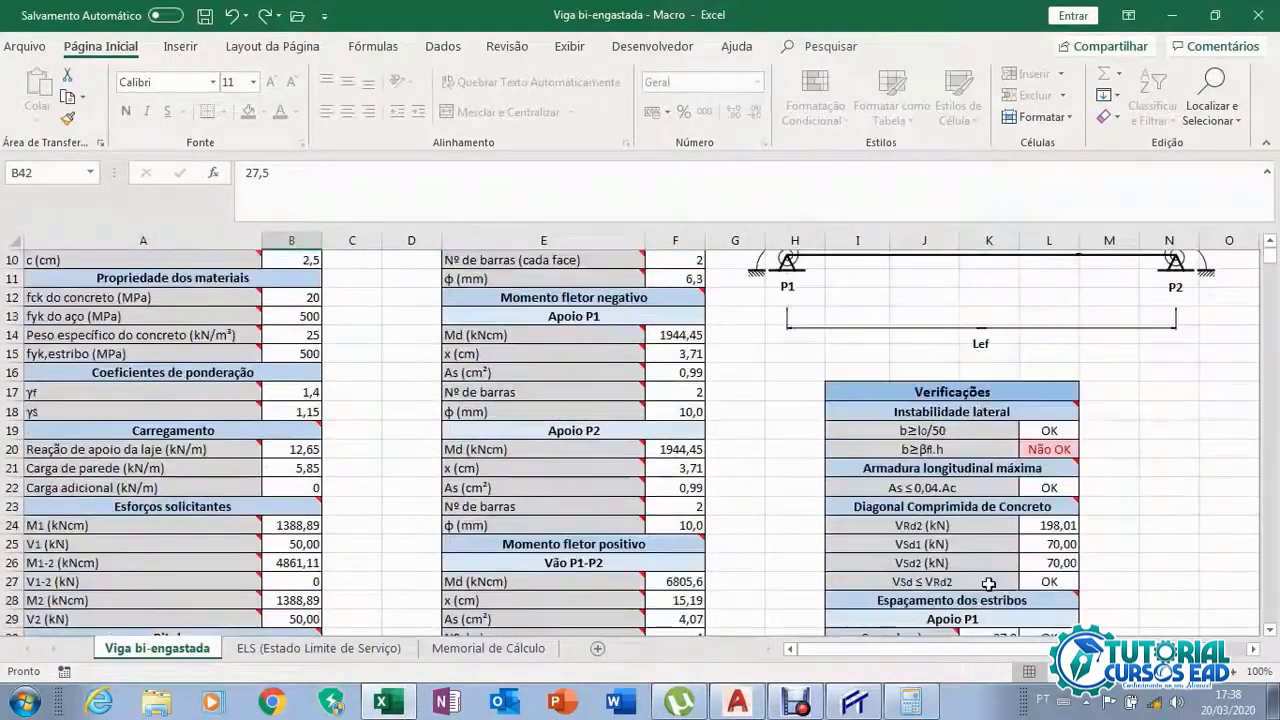
{"action": "scroll", "coordinate": [1006, 617], "scroll_direction": "down", "scroll_amount": 2}
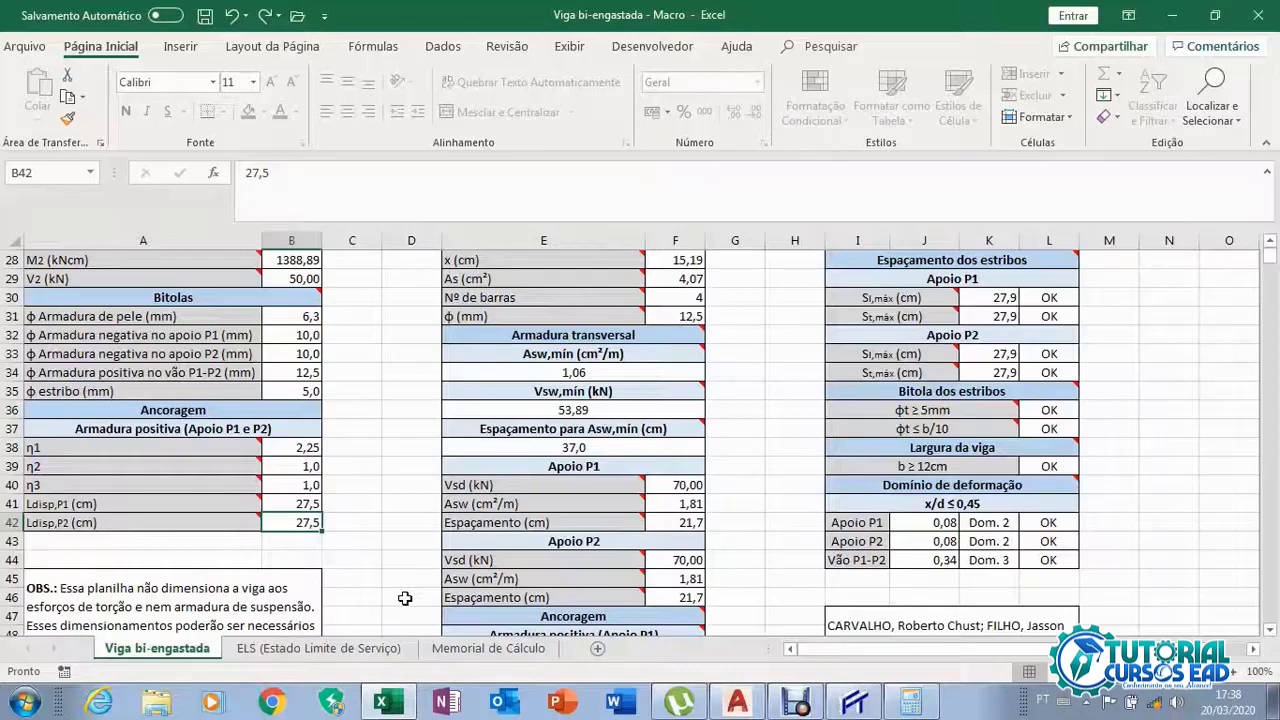
Preview the ELS (Estado Limite de Serviço) sheet and go back over the Viga bi-engastada sheet's input data and results
{"action": "left_click", "coordinate": [352, 650]}
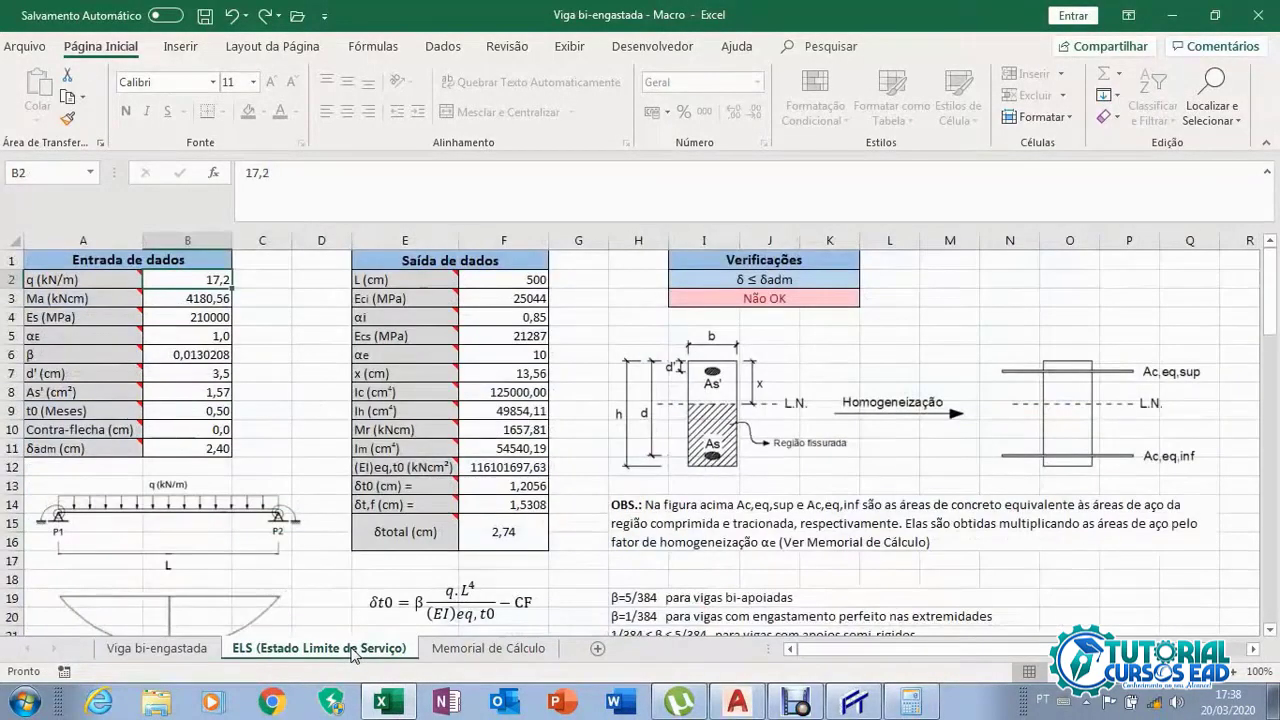
{"action": "left_click", "coordinate": [178, 650]}
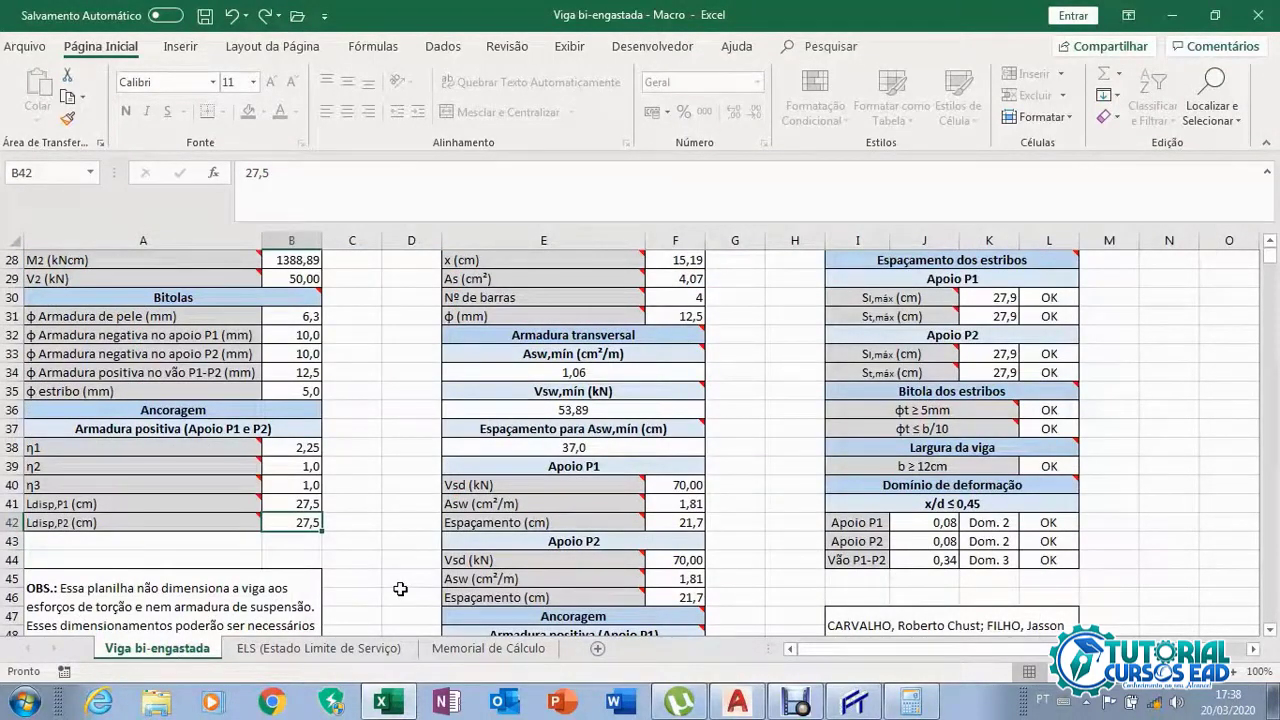
{"action": "left_click", "coordinate": [355, 650]}
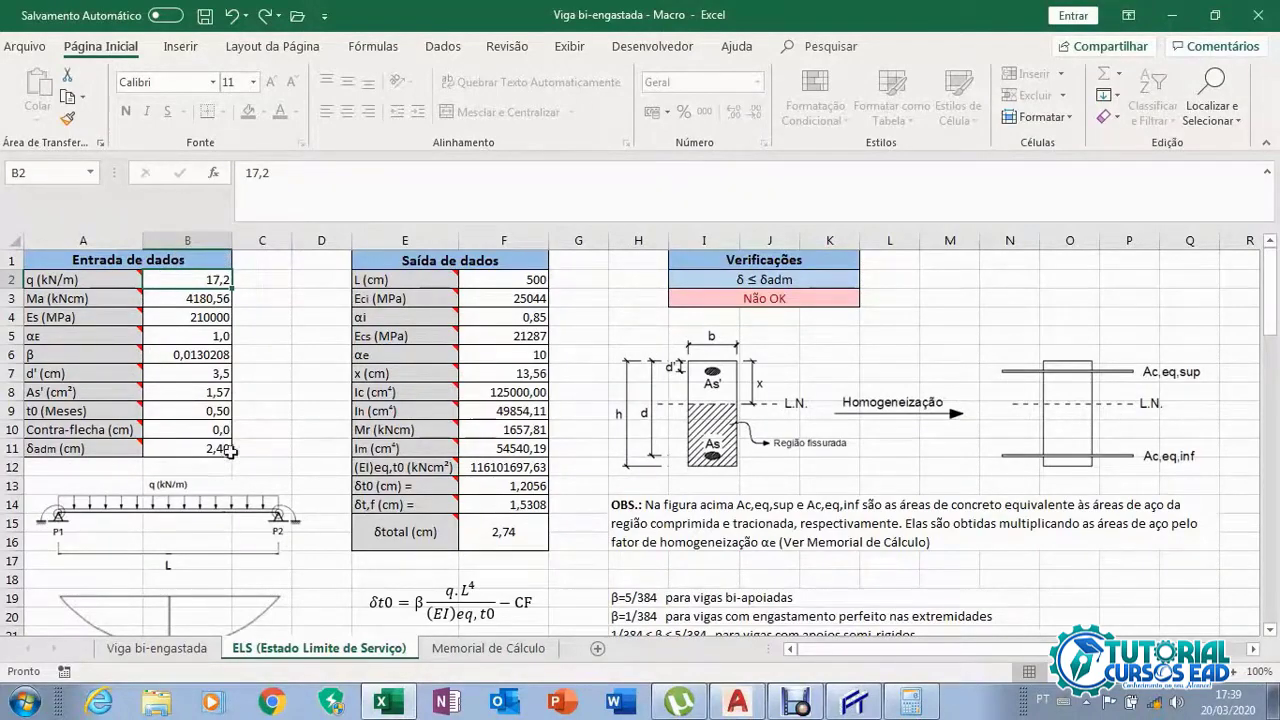
{"action": "left_click", "coordinate": [192, 647]}
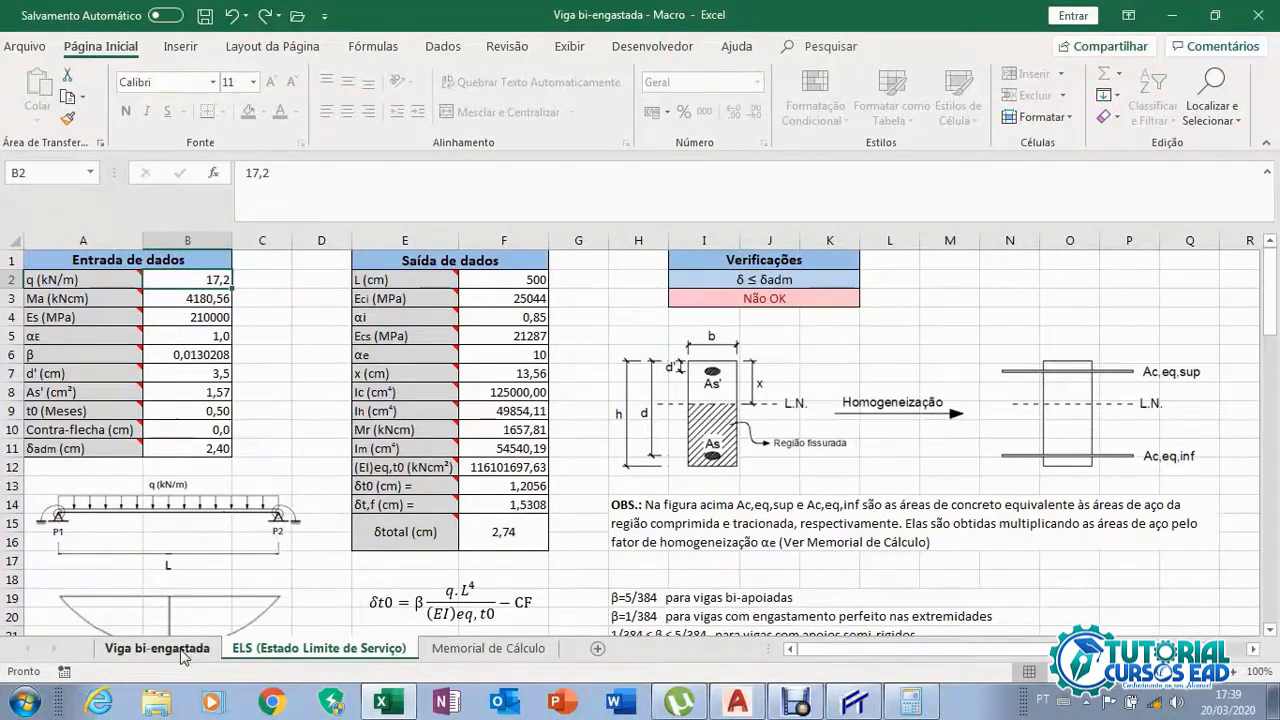
{"action": "scroll", "coordinate": [323, 486], "scroll_direction": "up", "scroll_amount": 3}
{"action": "scroll", "coordinate": [330, 484], "scroll_direction": "up", "scroll_amount": 5}
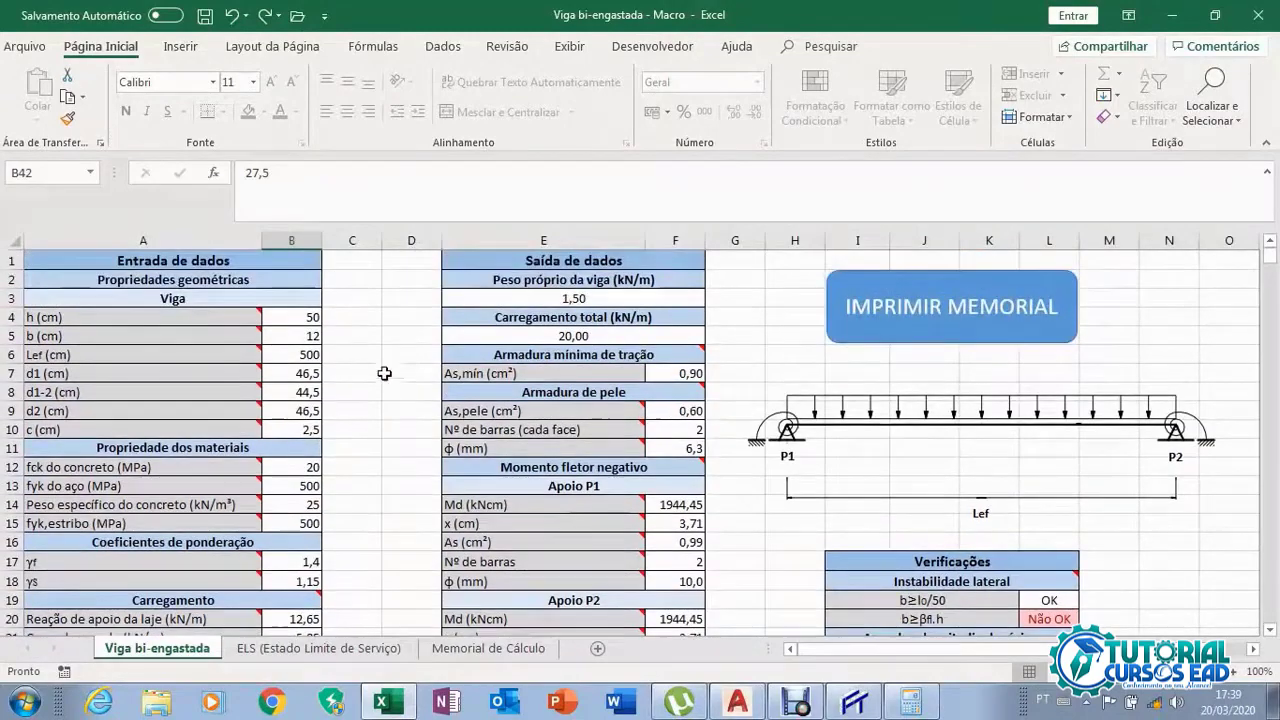
{"action": "scroll", "coordinate": [256, 440], "scroll_direction": "down", "scroll_amount": 1}
{"action": "scroll", "coordinate": [256, 440], "scroll_direction": "down", "scroll_amount": 8}
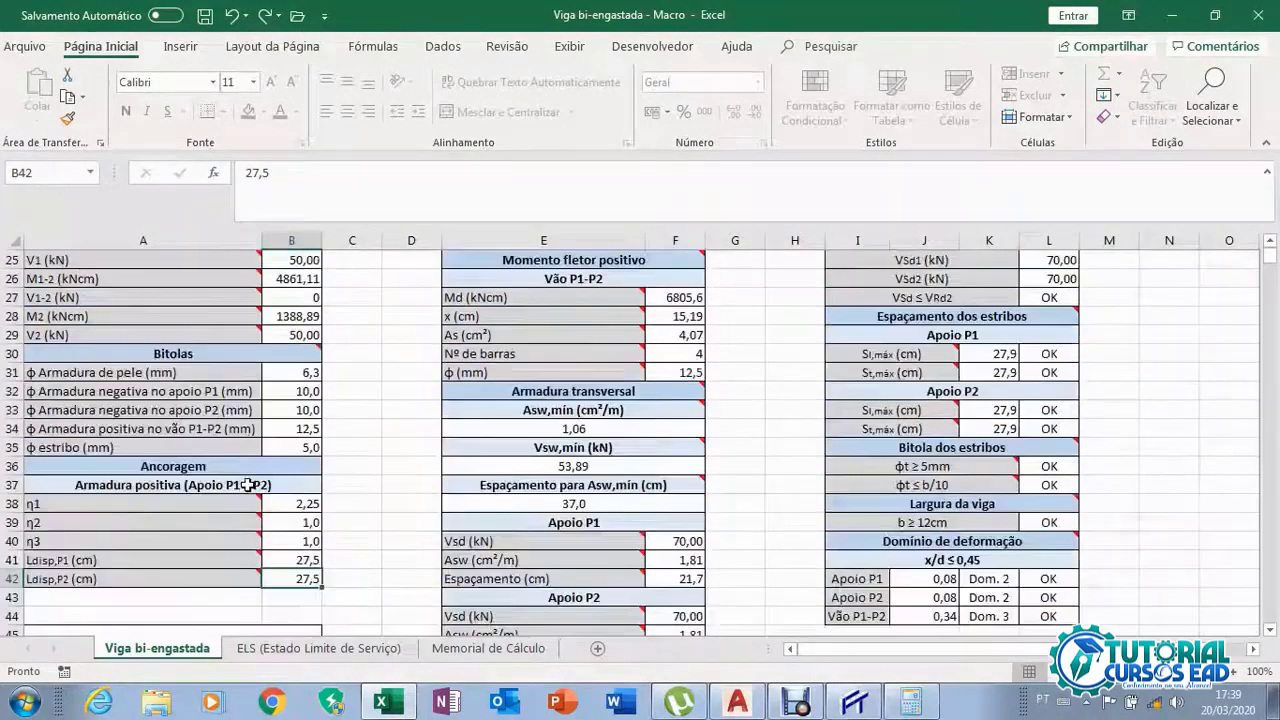
Open the ELS (Estado Limite de Serviço) sheet and examine its q and Ma inputs
{"action": "left_click", "coordinate": [338, 650]}
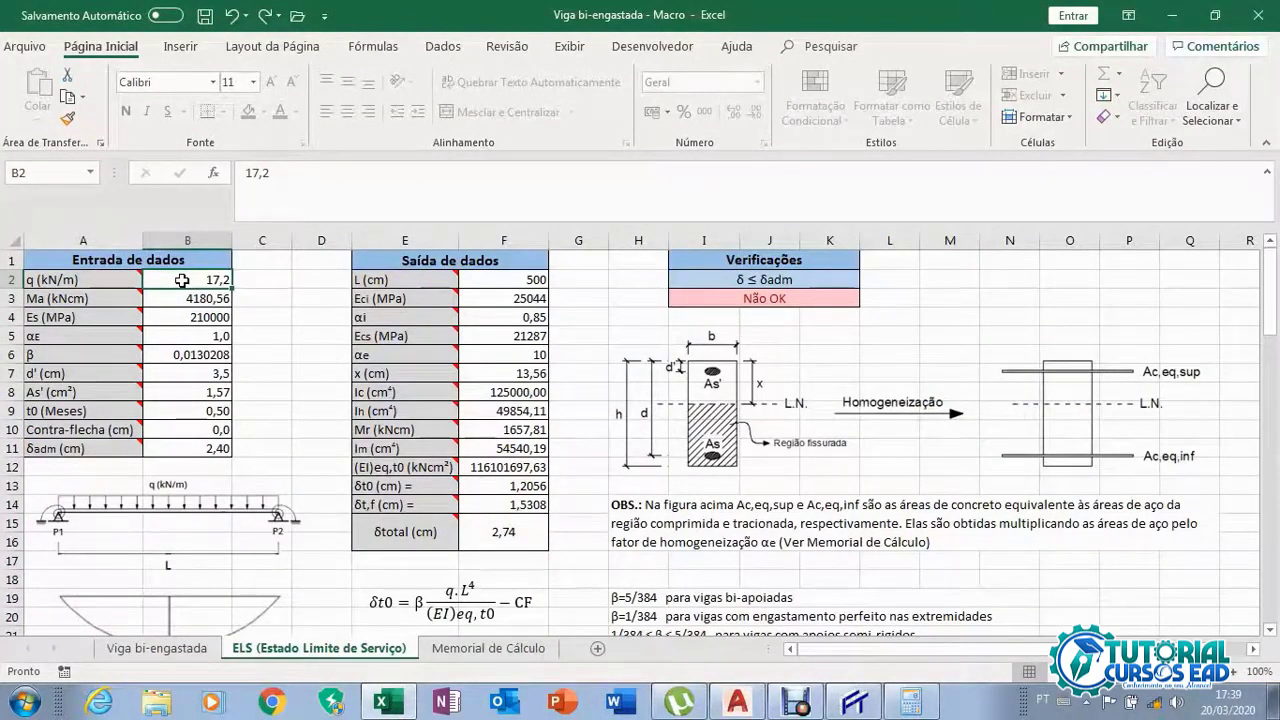
{"action": "mouse_move", "coordinate": [118, 281]}
{"action": "left_click", "coordinate": [183, 302]}
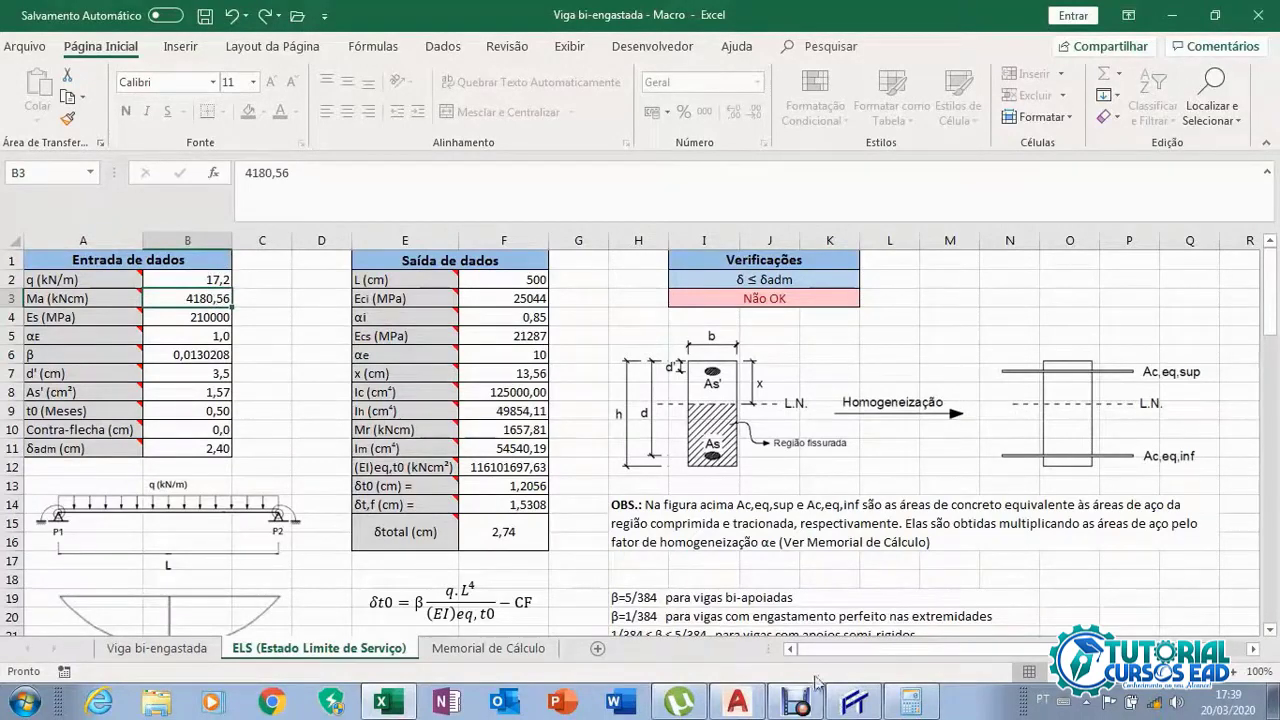
Switch to Ftool, leave the shear force results and choose the G+0,3Q uniform load to inspect its Qy value
{"action": "left_click", "coordinate": [850, 703]}
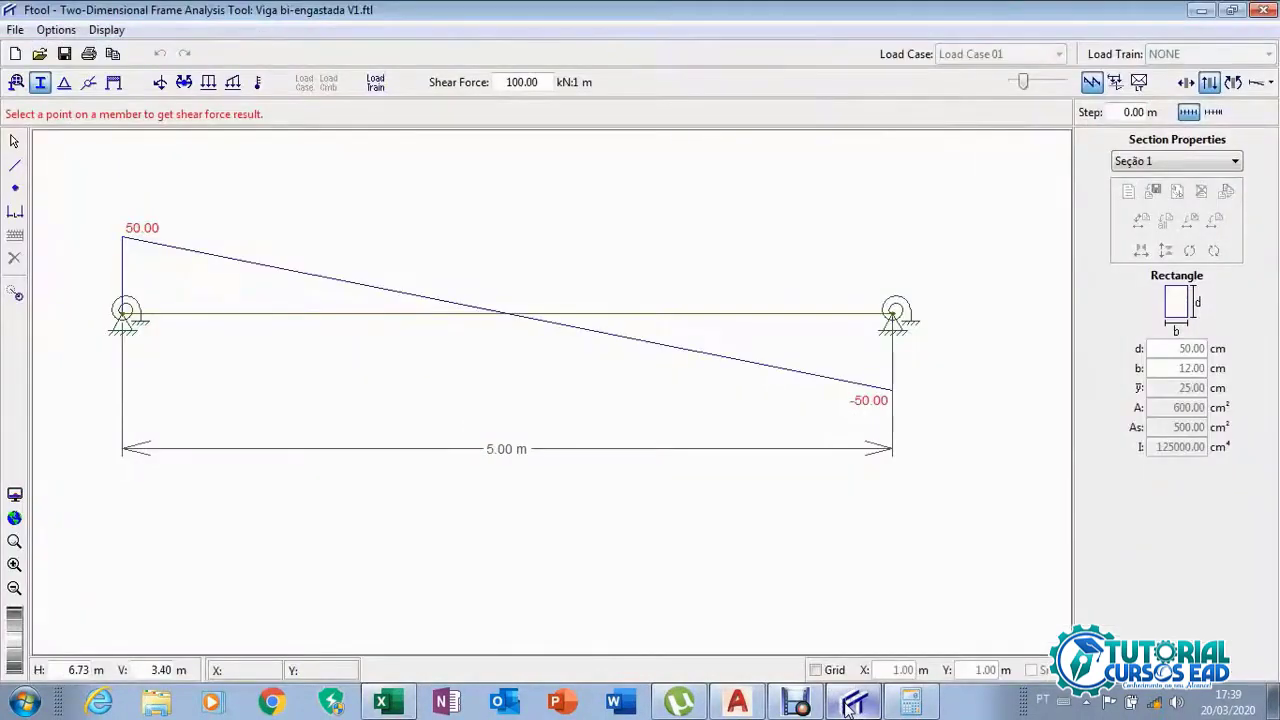
{"action": "key", "text": "Escape"}
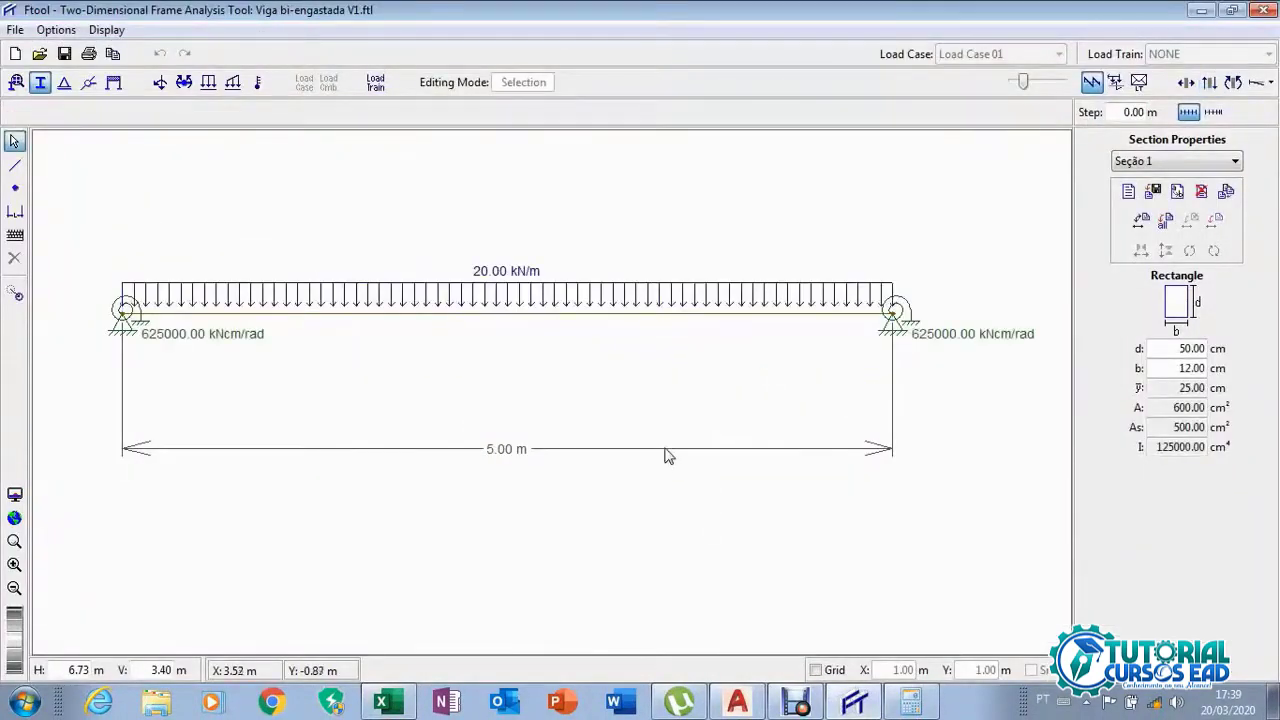
{"action": "left_click", "coordinate": [204, 88]}
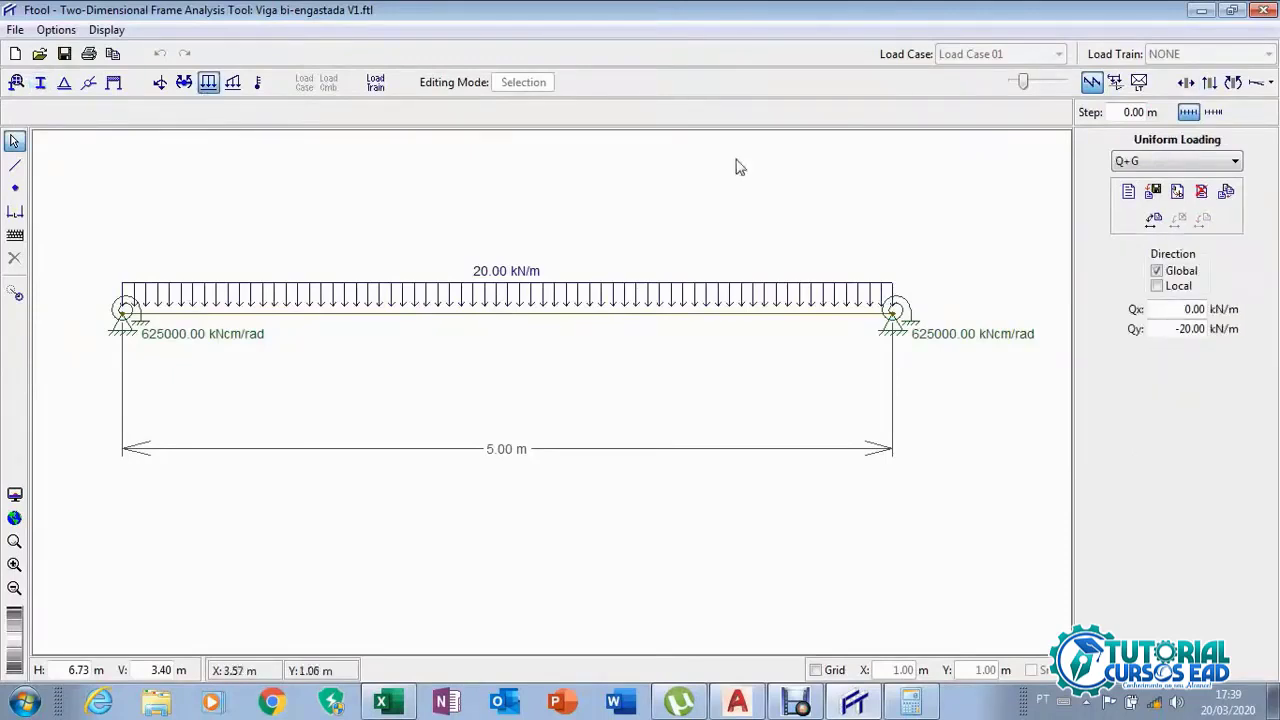
{"action": "left_click", "coordinate": [1219, 165]}
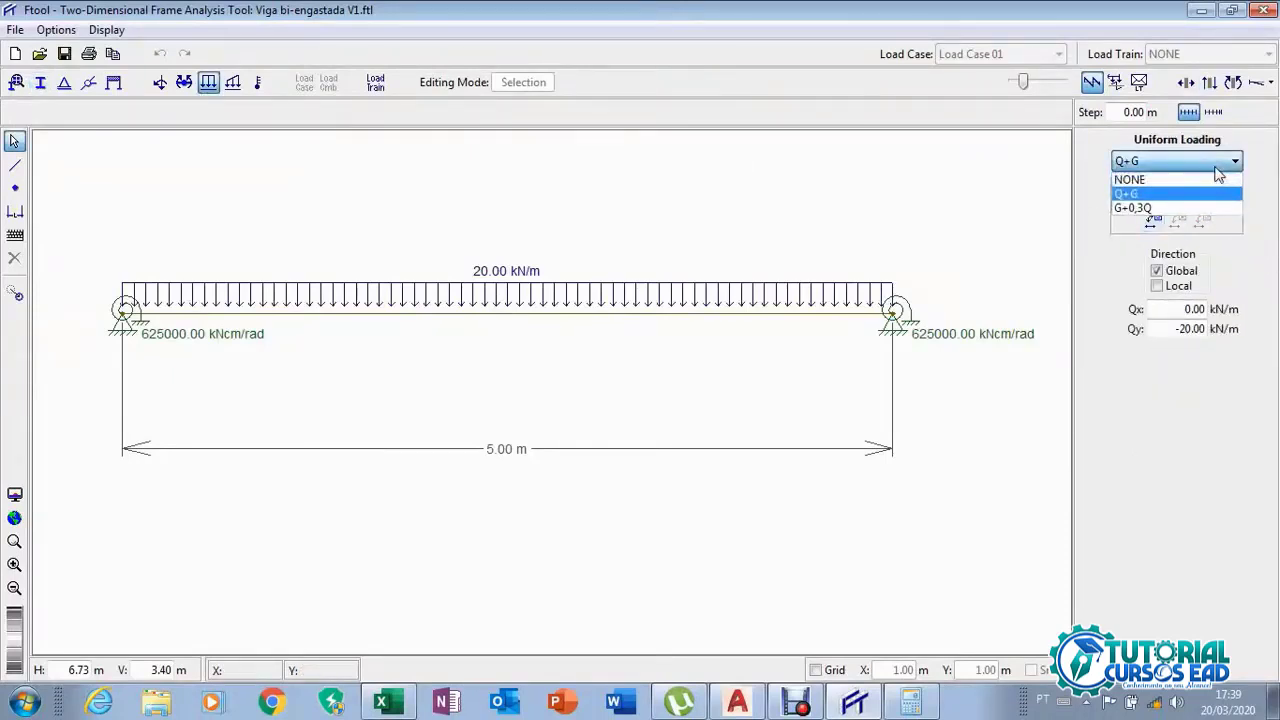
{"action": "left_click", "coordinate": [1179, 208]}
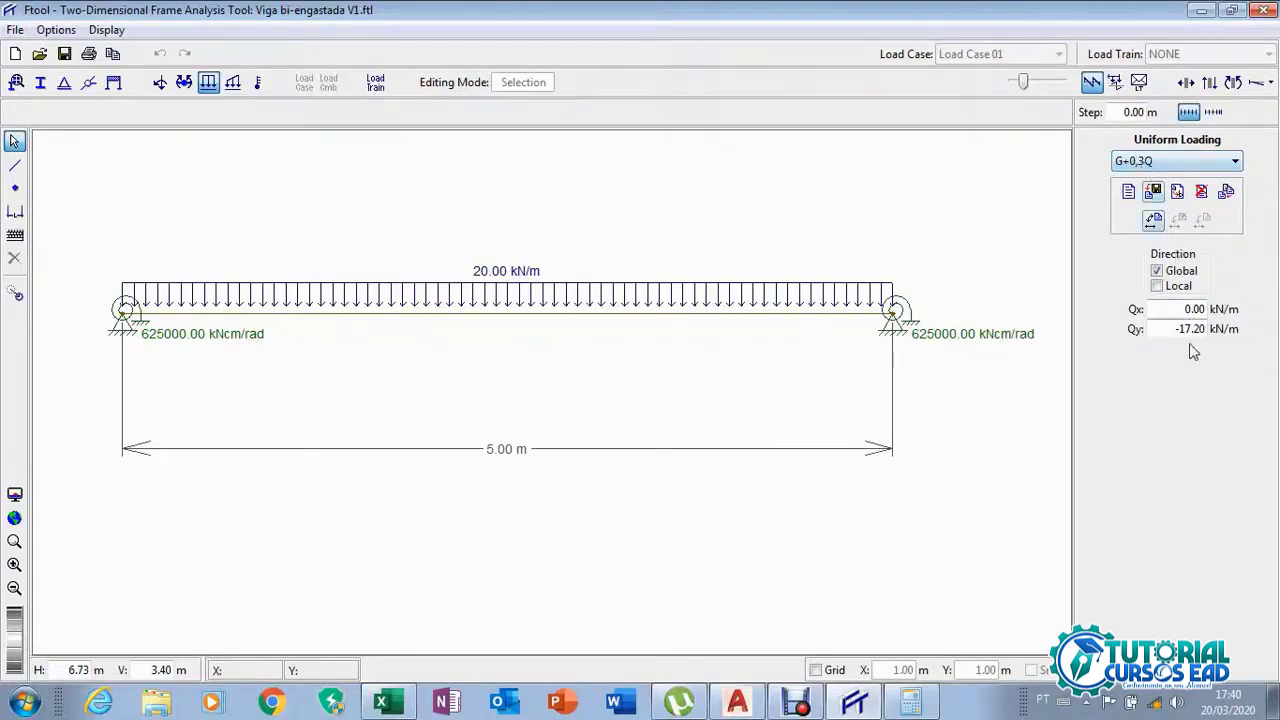
{"action": "left_click_drag", "start_coordinate": [1170, 330], "coordinate": [1200, 338]}
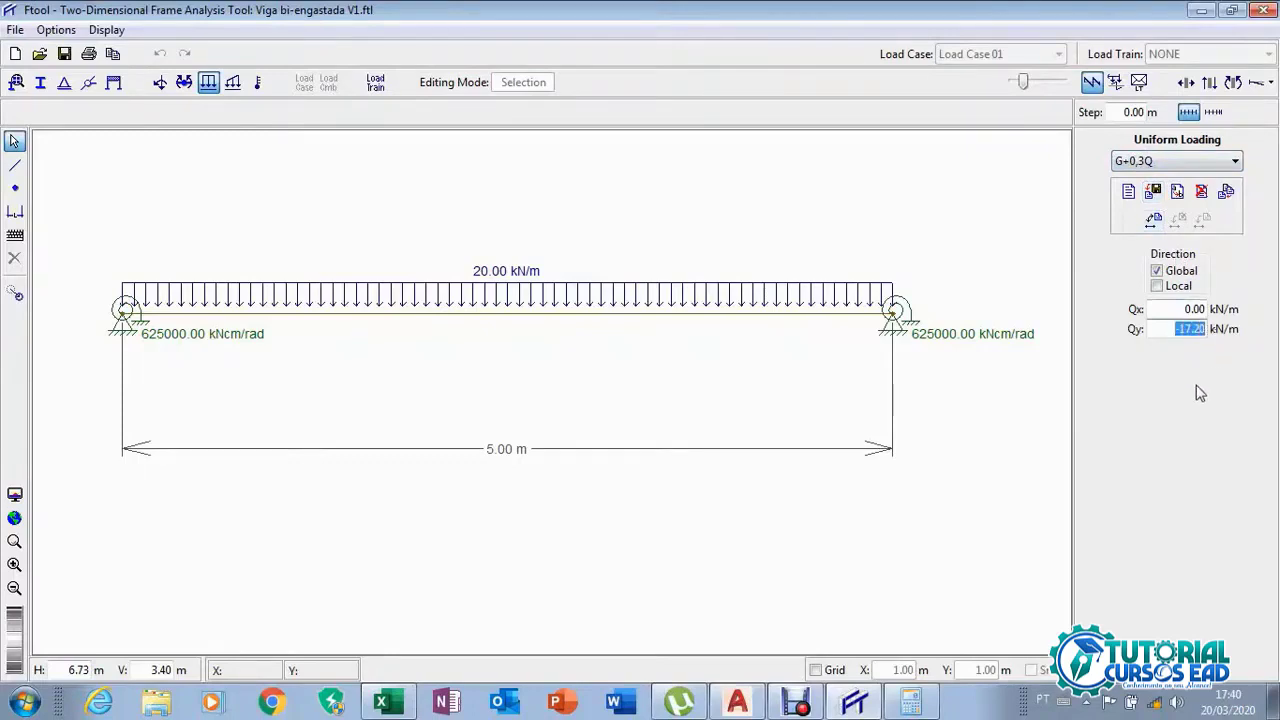
{"action": "left_click", "coordinate": [1165, 312]}
Calculate the load combination 16 + 0,3 × 4 with the Windows calculator
{"action": "left_click", "coordinate": [910, 706]}
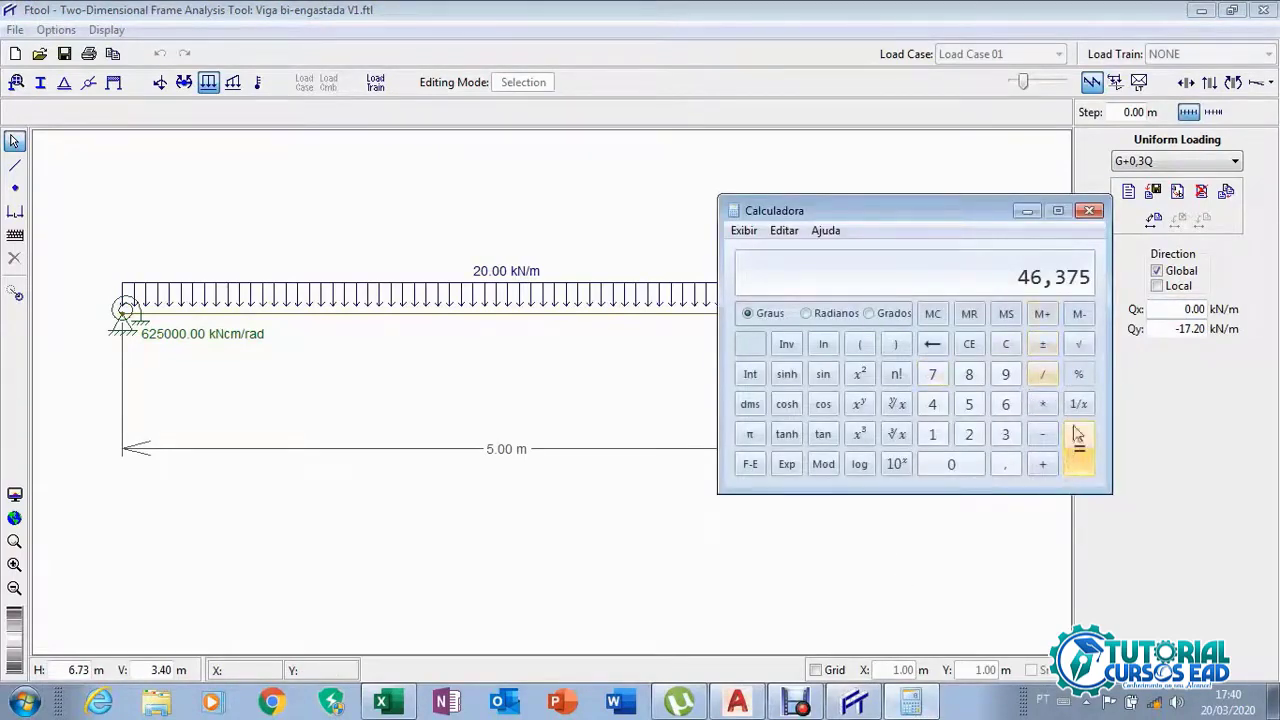
{"action": "left_click", "coordinate": [1004, 346]}
{"action": "left_click", "coordinate": [932, 434]}
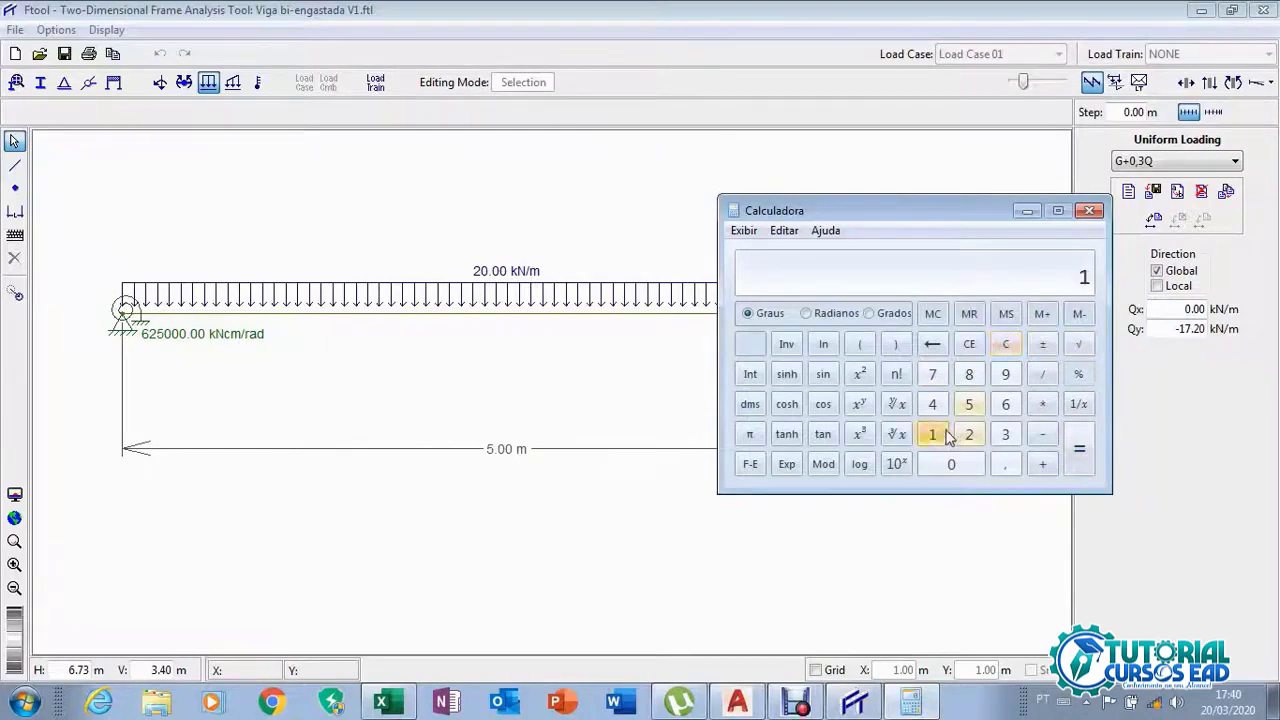
{"action": "left_click", "coordinate": [1006, 405]}
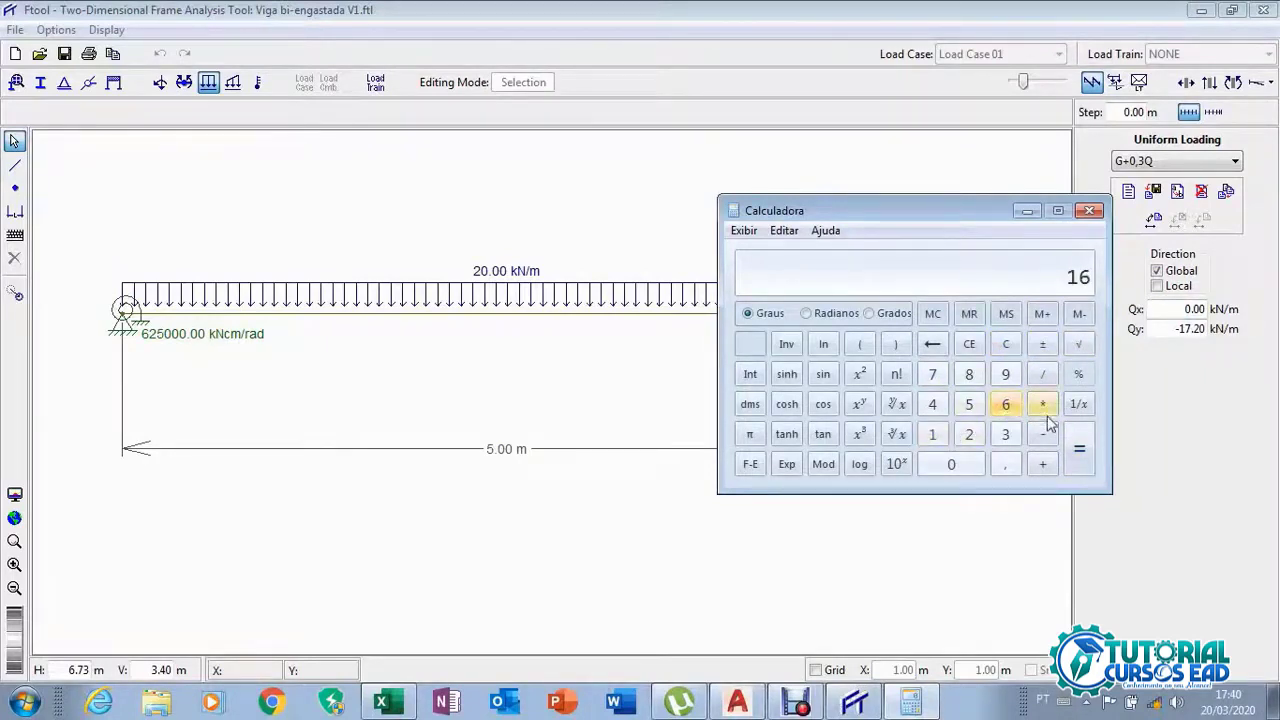
{"action": "left_click", "coordinate": [1045, 468]}
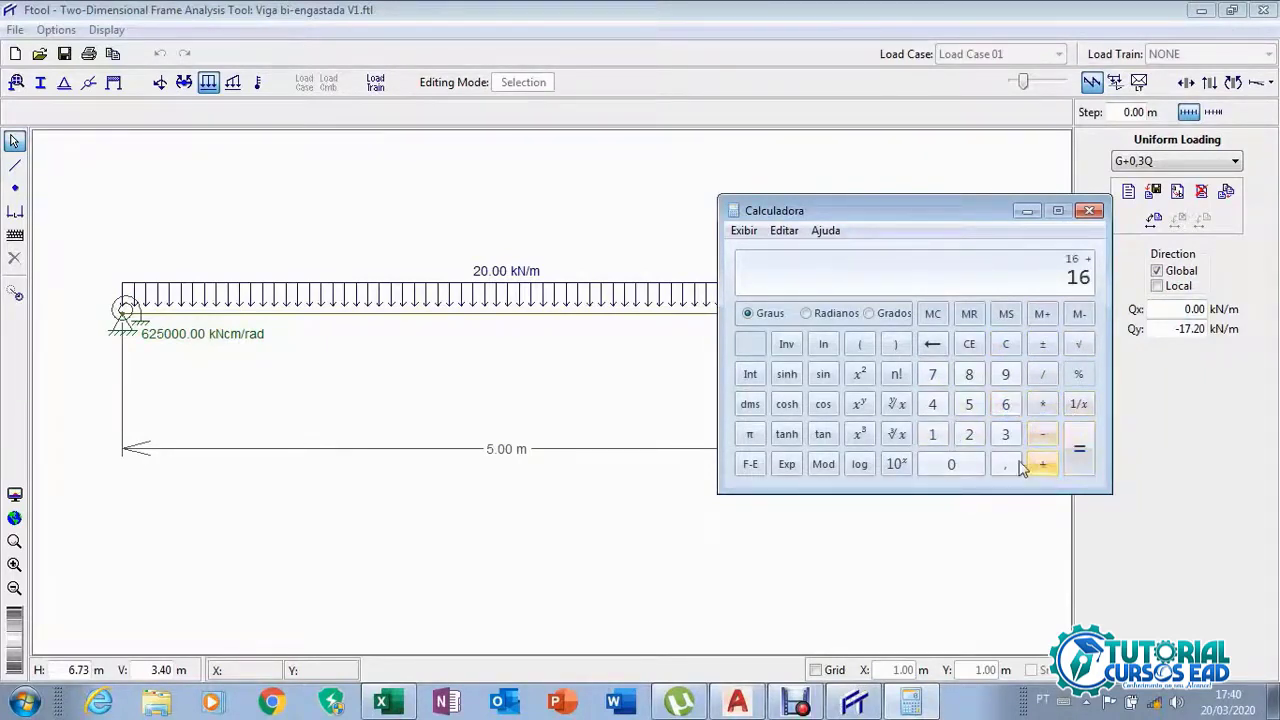
{"action": "left_click", "coordinate": [966, 467]}
{"action": "left_click", "coordinate": [1008, 465]}
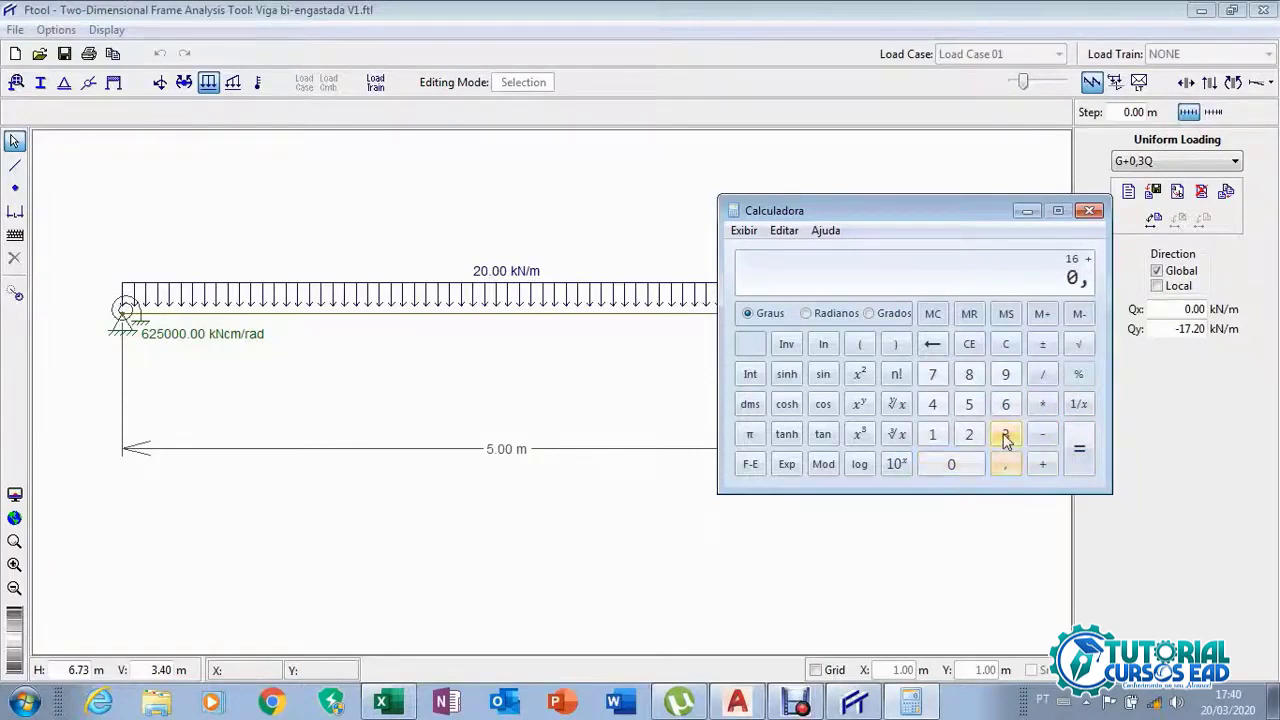
{"action": "left_click", "coordinate": [1006, 437]}
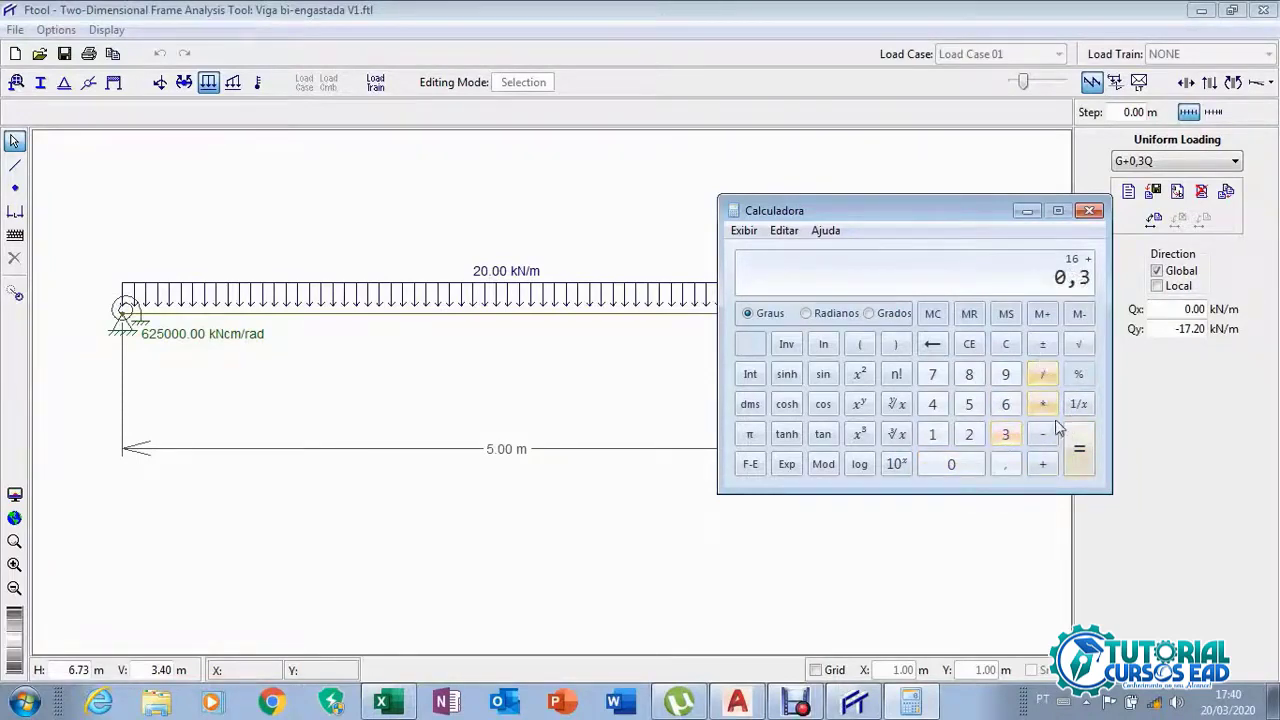
{"action": "left_click", "coordinate": [1042, 406]}
{"action": "left_click", "coordinate": [932, 404]}
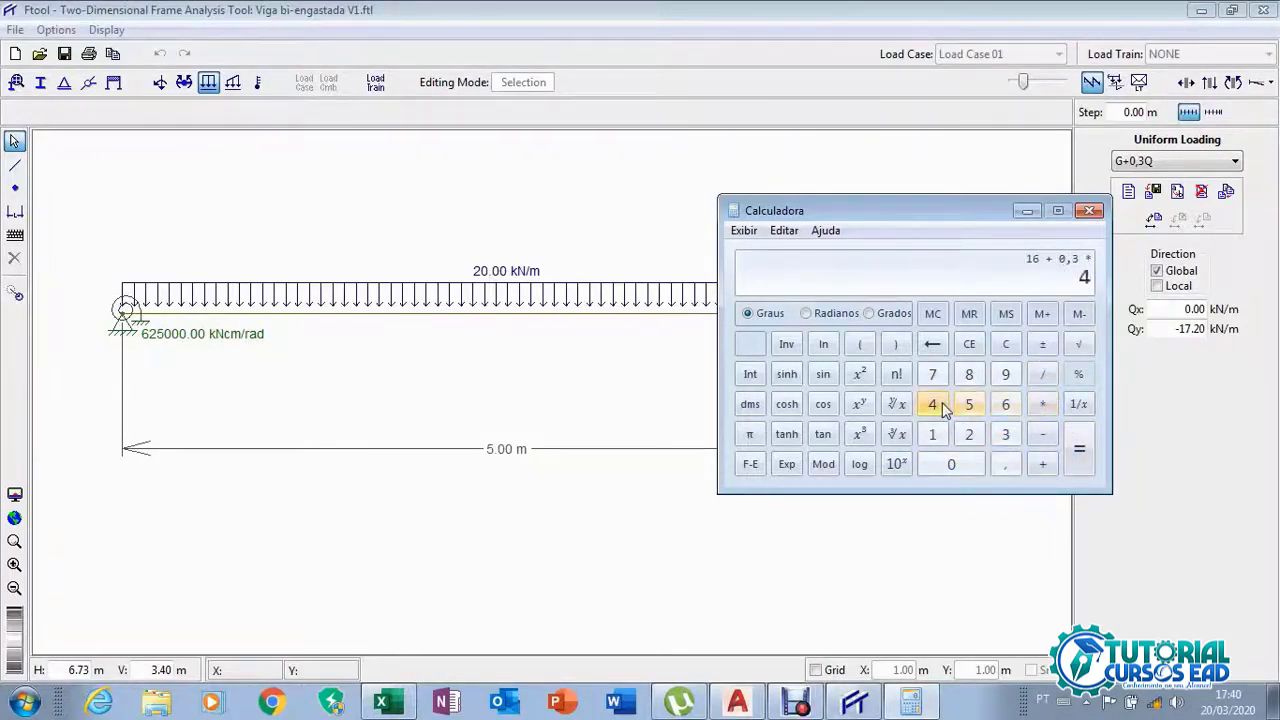
{"action": "left_click", "coordinate": [1079, 466]}
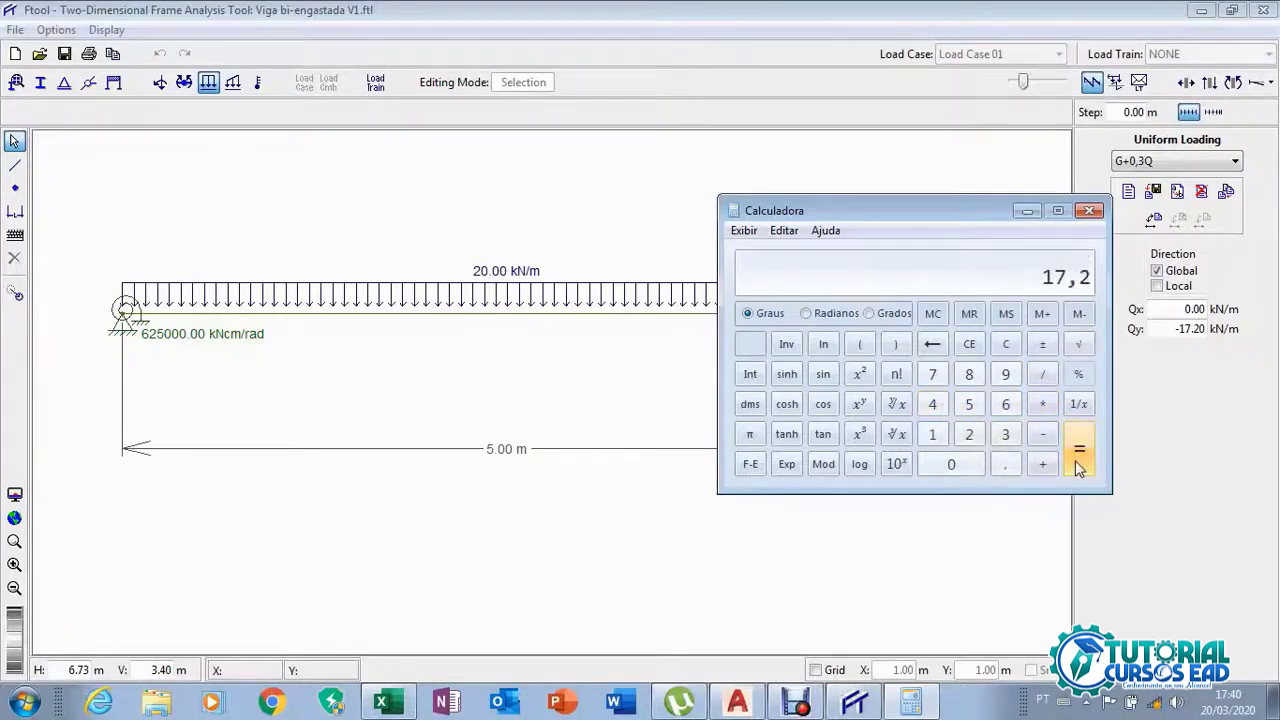
{"action": "left_click", "coordinate": [1027, 210]}
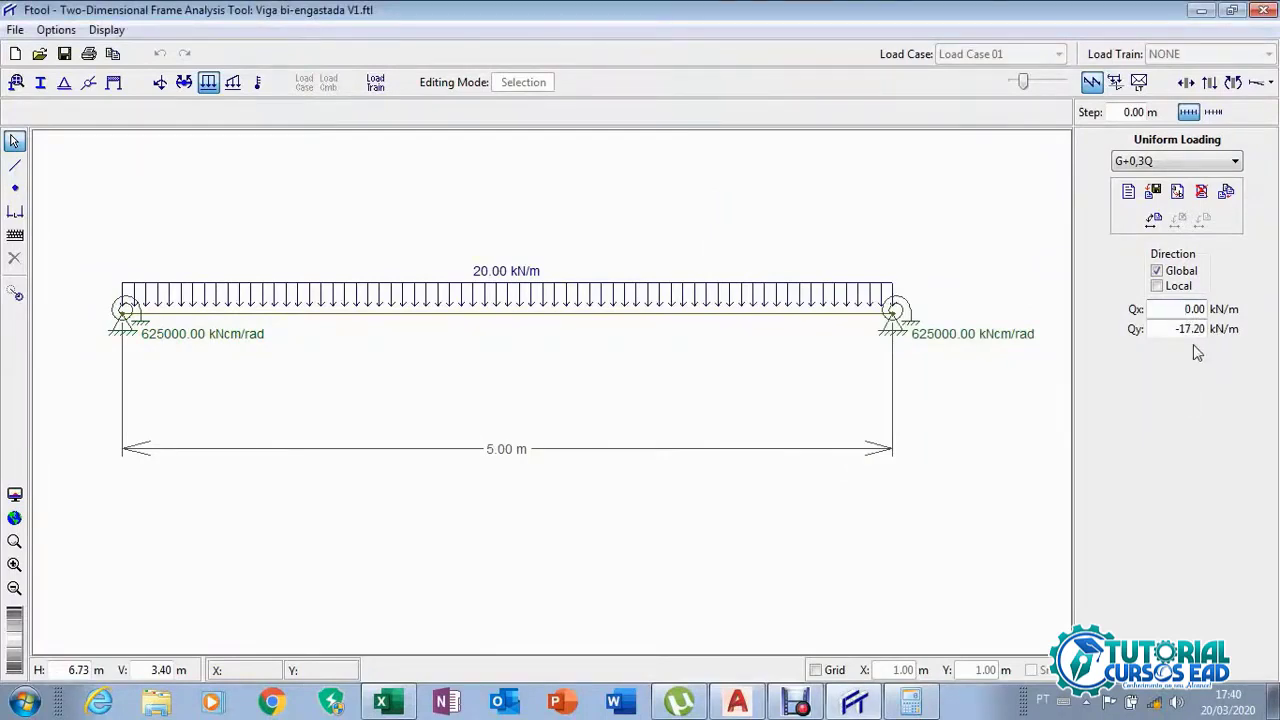
Apply the G+0,3Q uniform load to the beam and display its bending moment diagram
{"action": "left_click", "coordinate": [806, 316]}
{"action": "left_click", "coordinate": [1206, 221]}
{"action": "left_click", "coordinate": [1233, 82]}
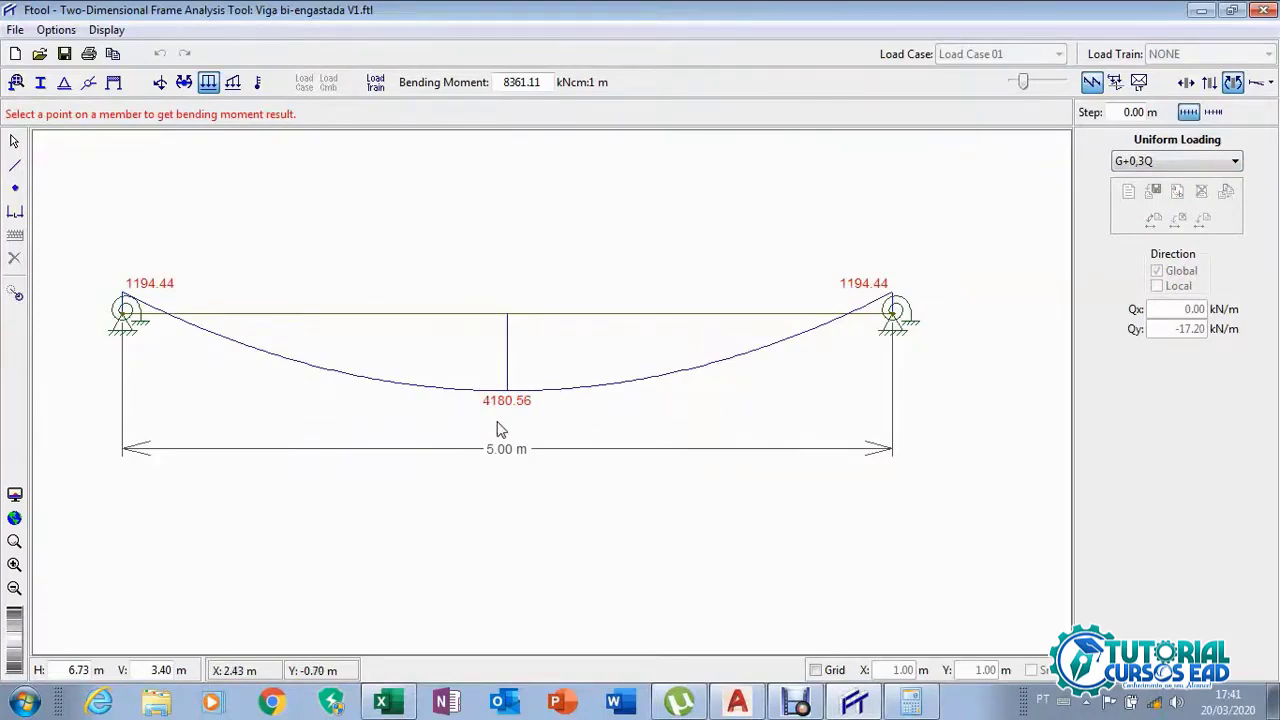
Return to the spreadsheet's ELS sheet and examine the Es, αE and β inputs with their explanatory notes
{"action": "left_click", "coordinate": [392, 704]}
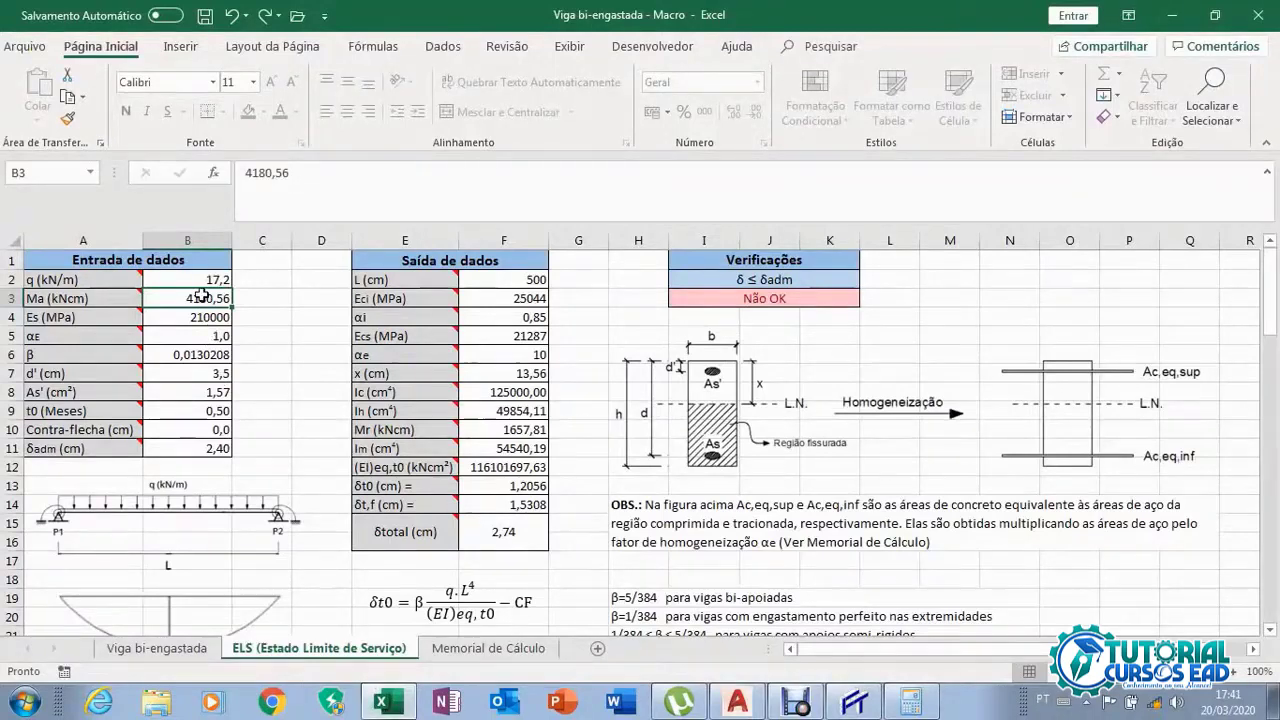
{"action": "left_click", "coordinate": [178, 317]}
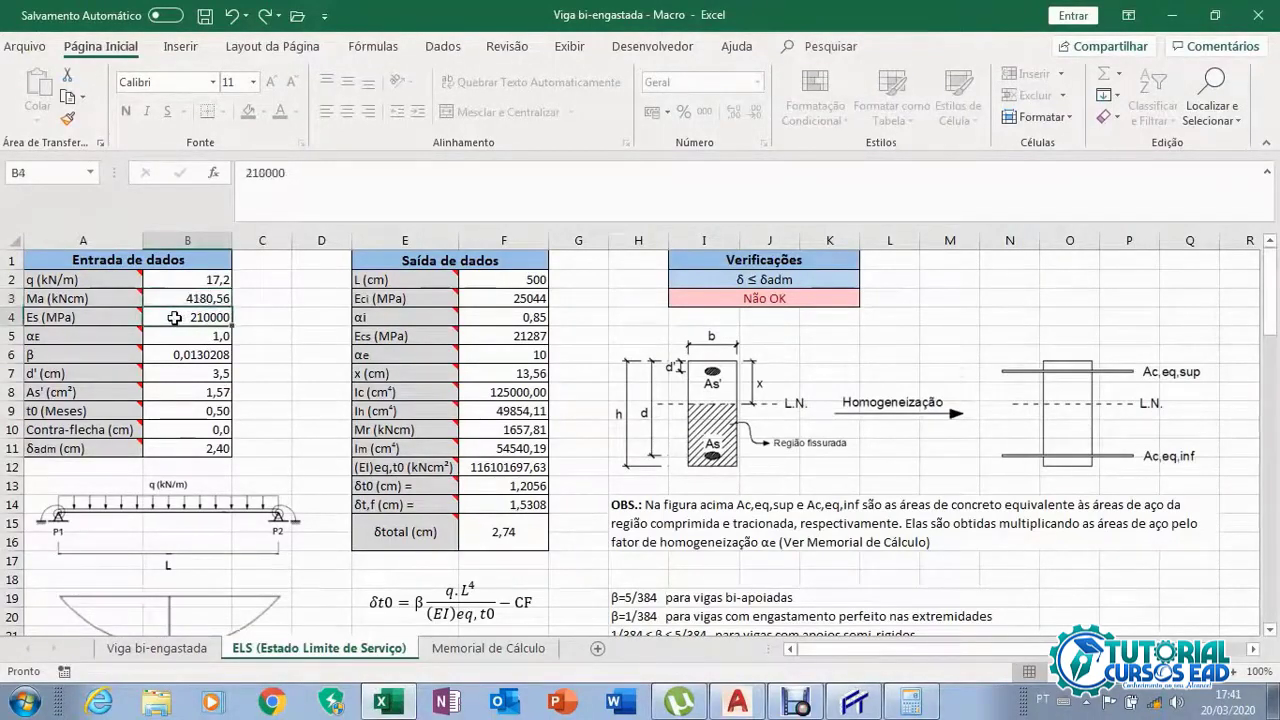
{"action": "mouse_move", "coordinate": [130, 316]}
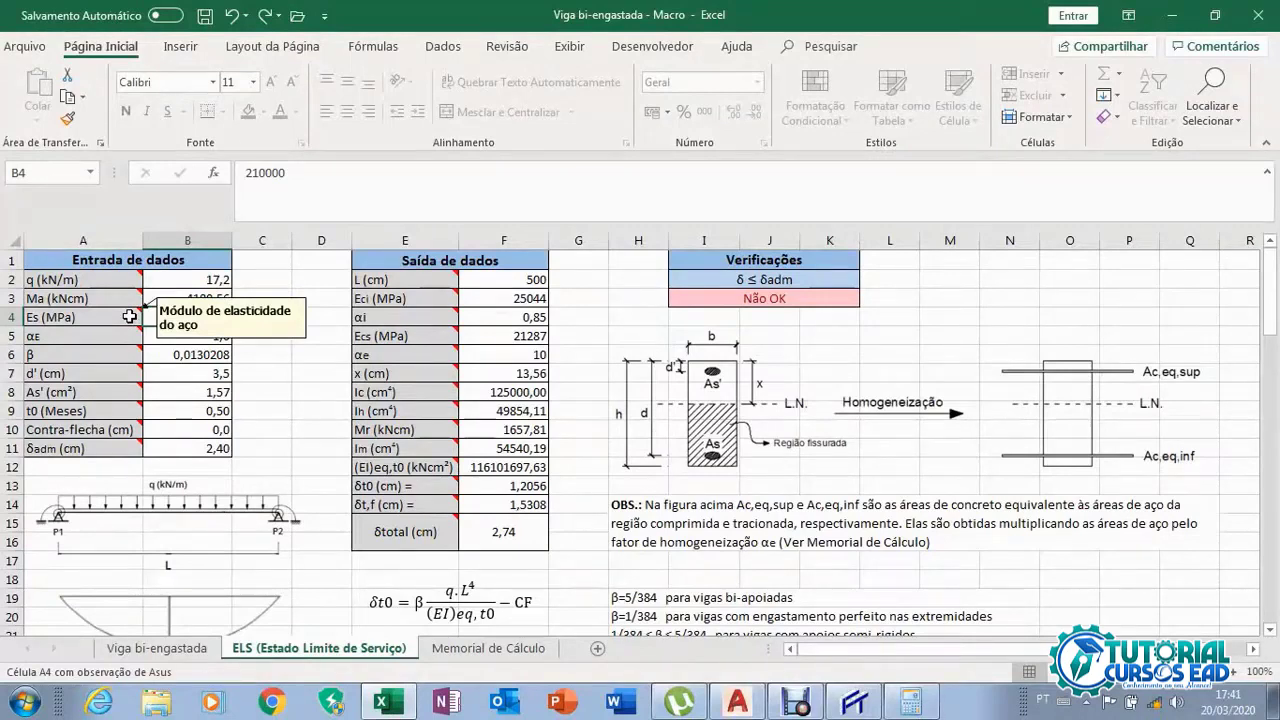
{"action": "left_click", "coordinate": [172, 336]}
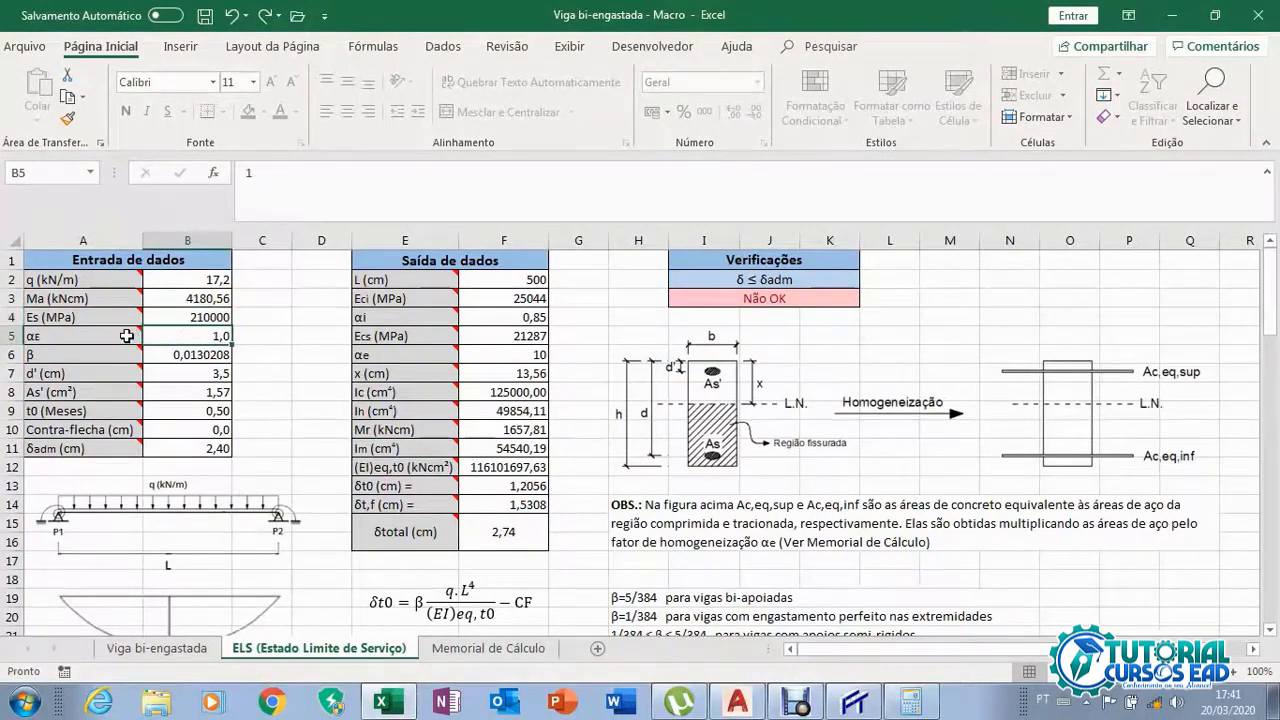
{"action": "mouse_move", "coordinate": [127, 336]}
{"action": "left_click", "coordinate": [167, 354]}
{"action": "mouse_move", "coordinate": [127, 352]}
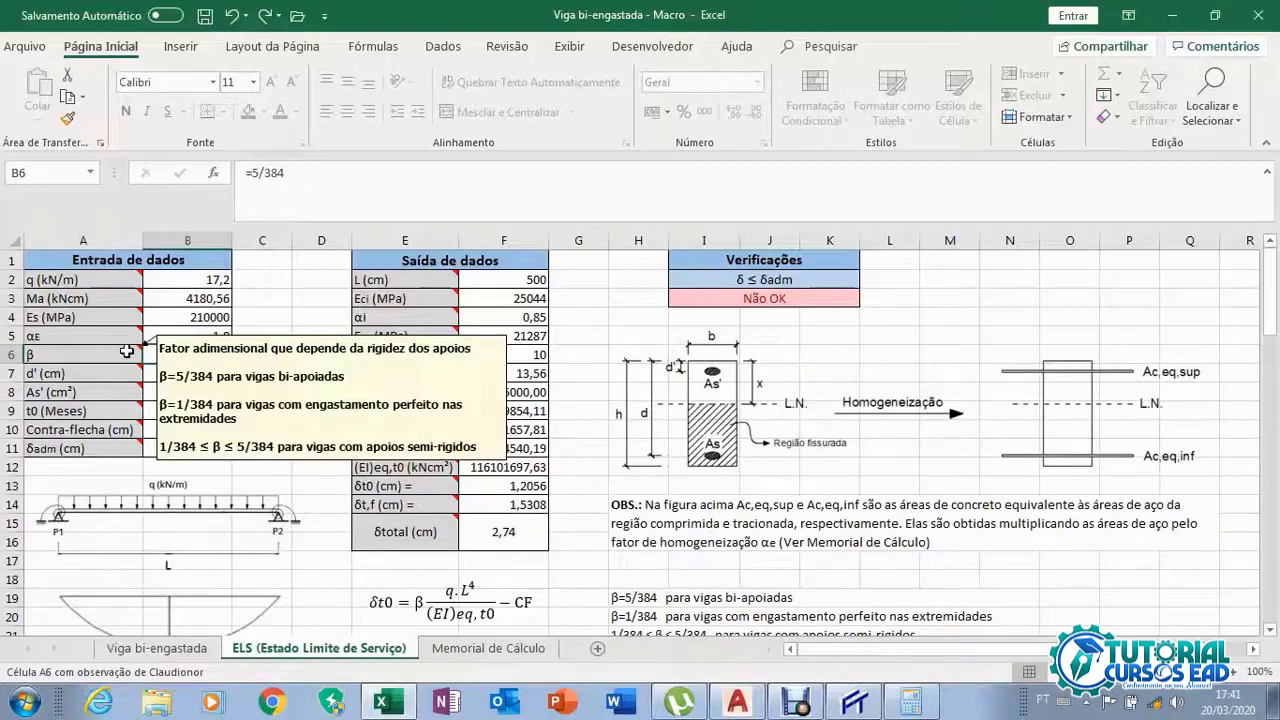
Check the beam model in Ftool and compare β's formula in the ELS sheet with the options listed per support type
{"action": "scroll", "coordinate": [700, 520], "scroll_direction": "down", "scroll_amount": 1}
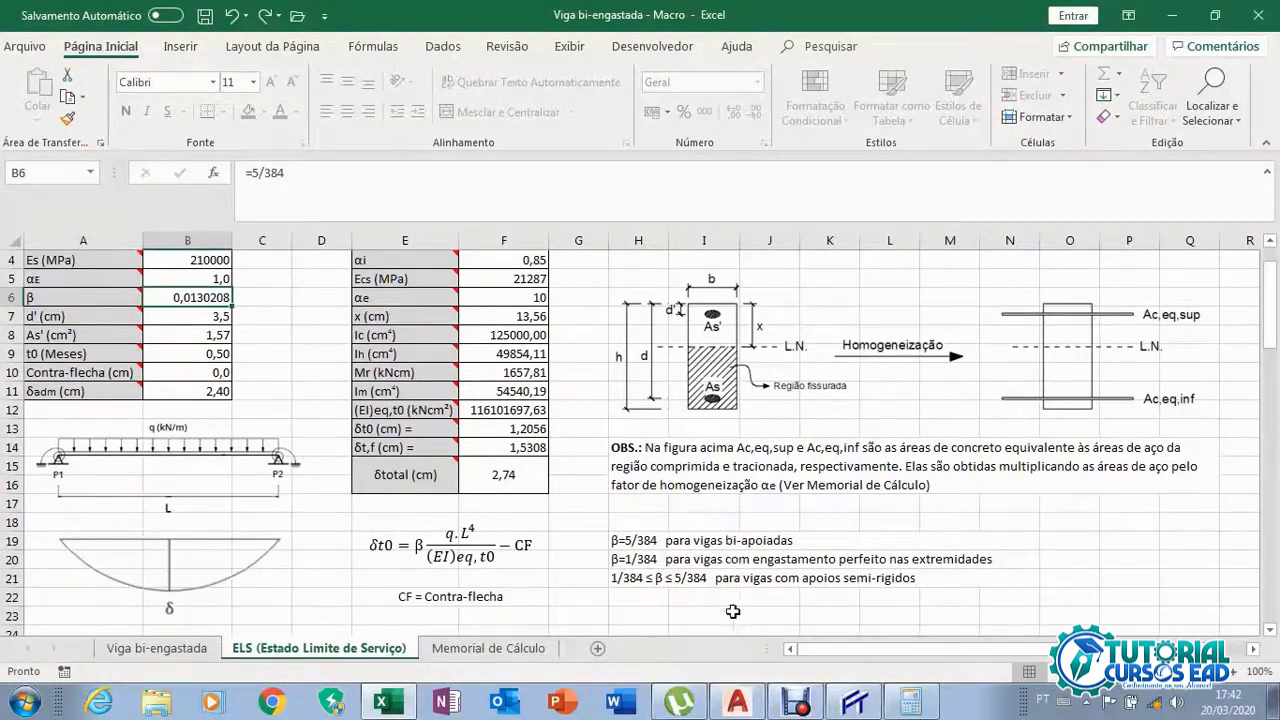
{"action": "left_click", "coordinate": [852, 703]}
{"action": "left_click", "coordinate": [852, 703]}
{"action": "scroll", "coordinate": [328, 393], "scroll_direction": "up", "scroll_amount": 1}
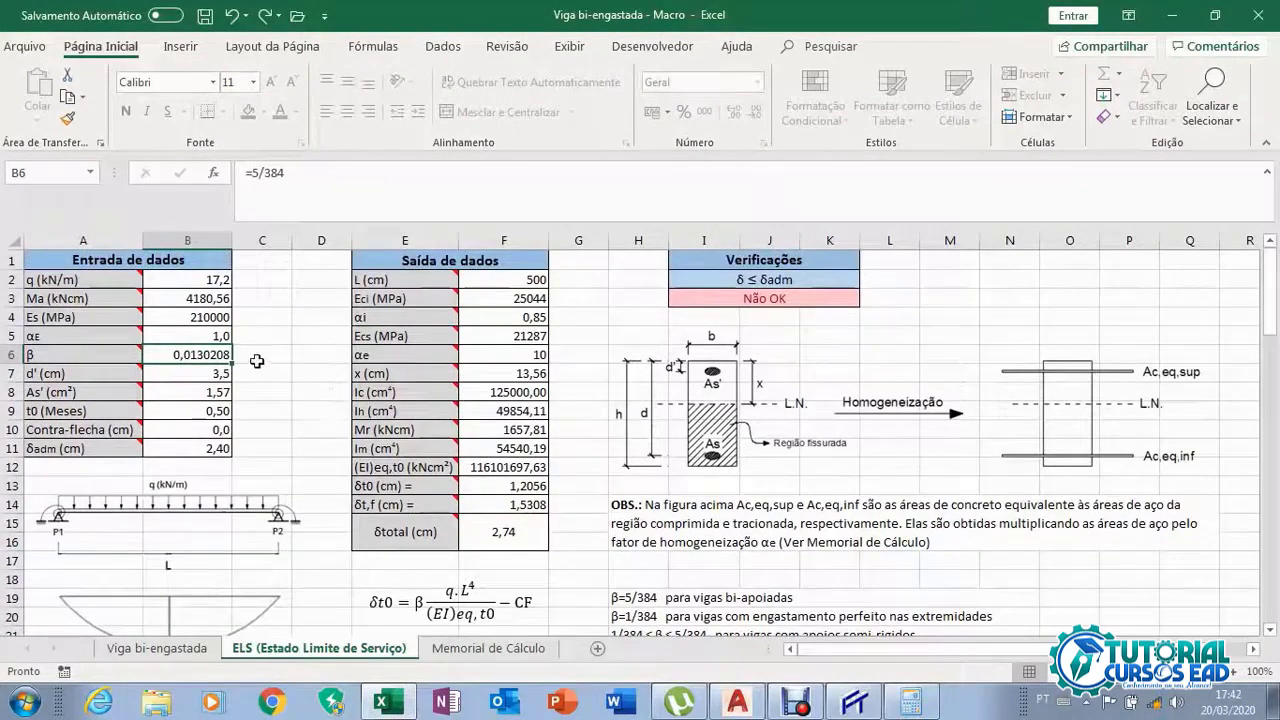
{"action": "left_click", "coordinate": [219, 337]}
{"action": "left_click", "coordinate": [208, 353]}
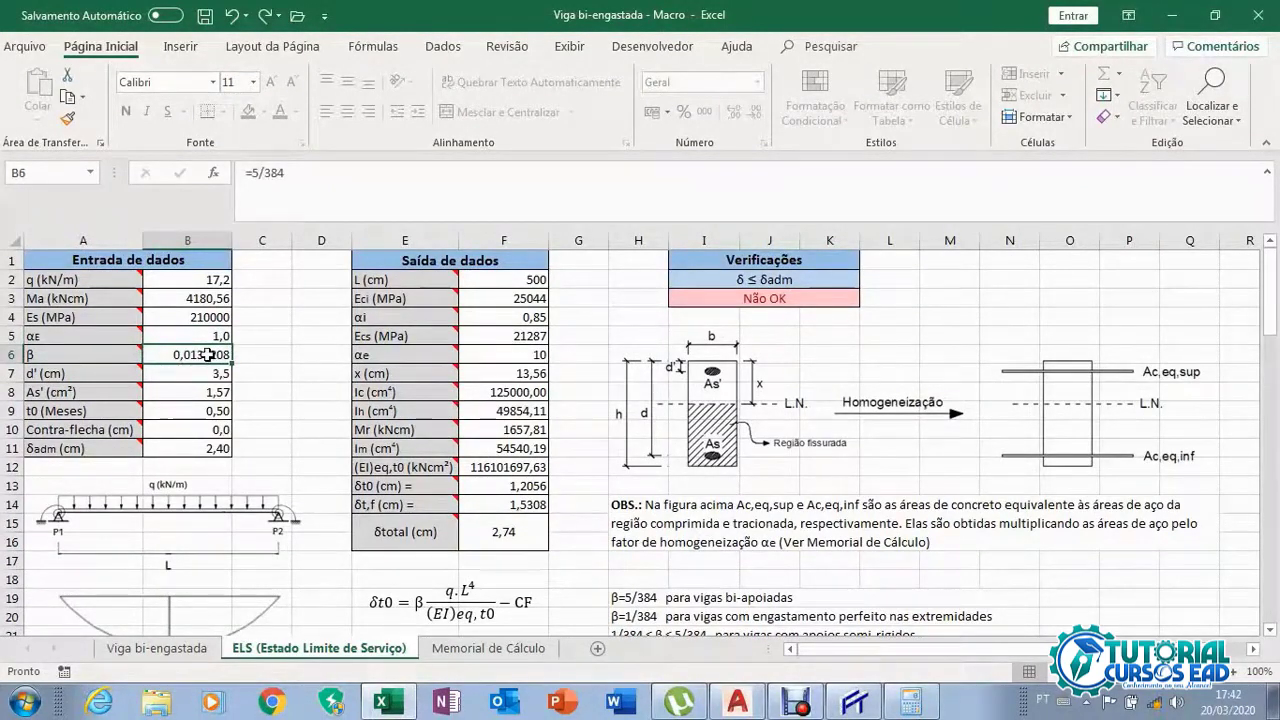
{"action": "double_click", "coordinate": [208, 354]}
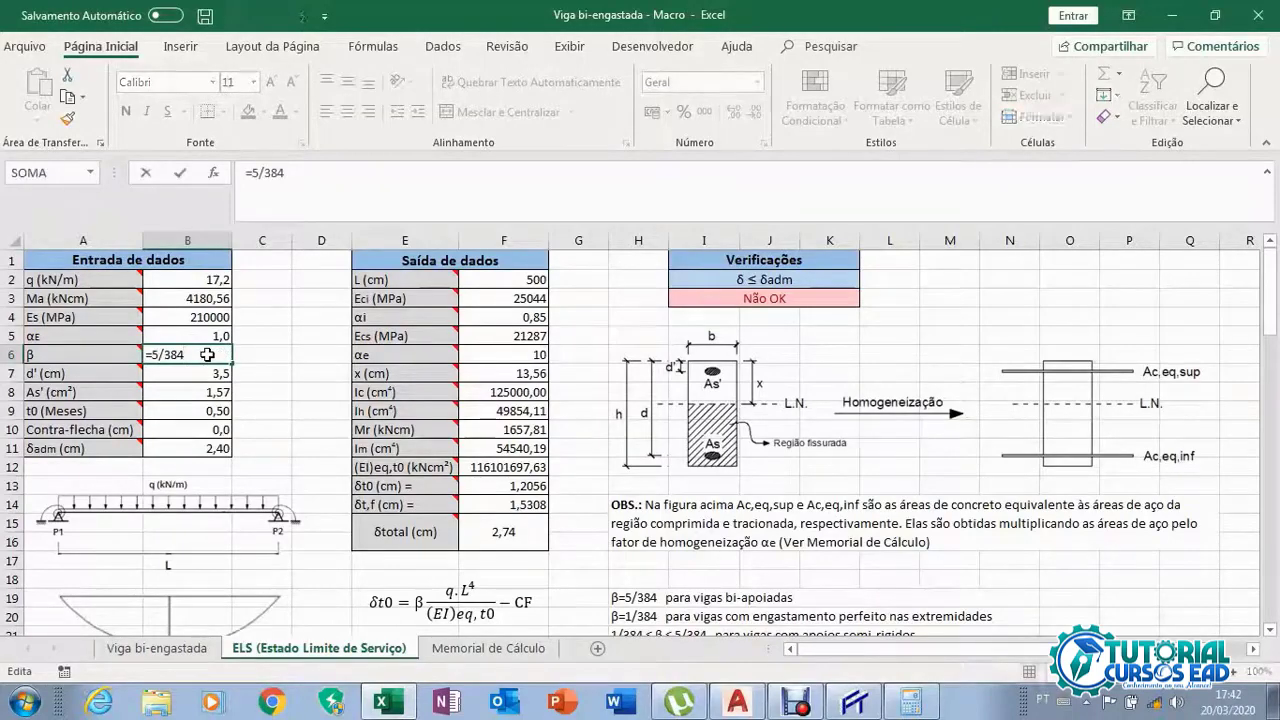
{"action": "scroll", "coordinate": [207, 354], "scroll_direction": "down", "scroll_amount": 1}
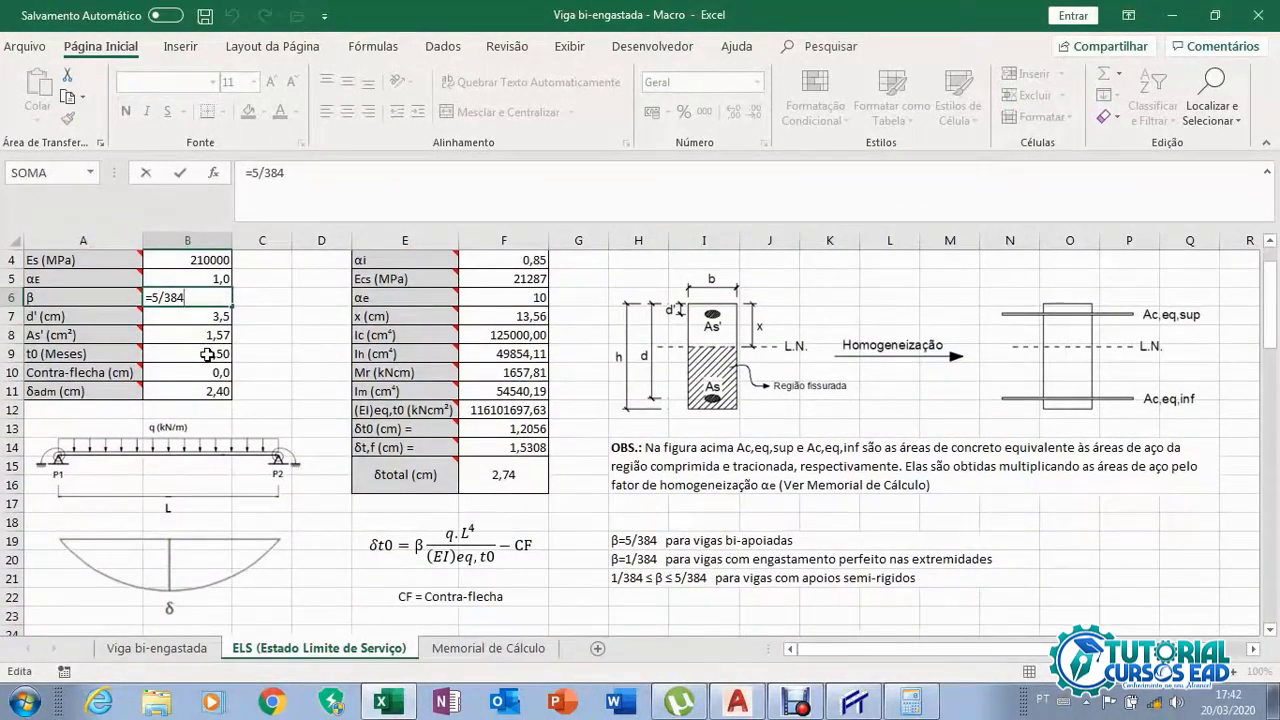
{"action": "scroll", "coordinate": [207, 354], "scroll_direction": "up", "scroll_amount": 1}
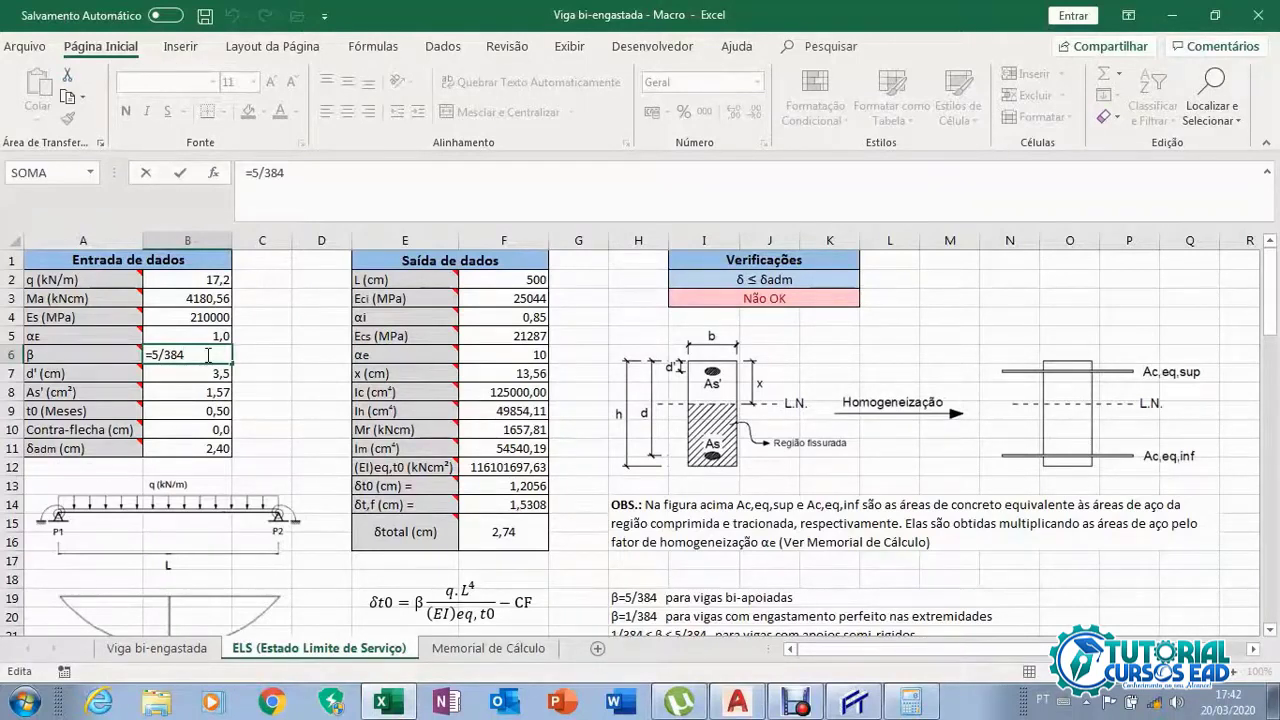
{"action": "key", "text": "Return"}
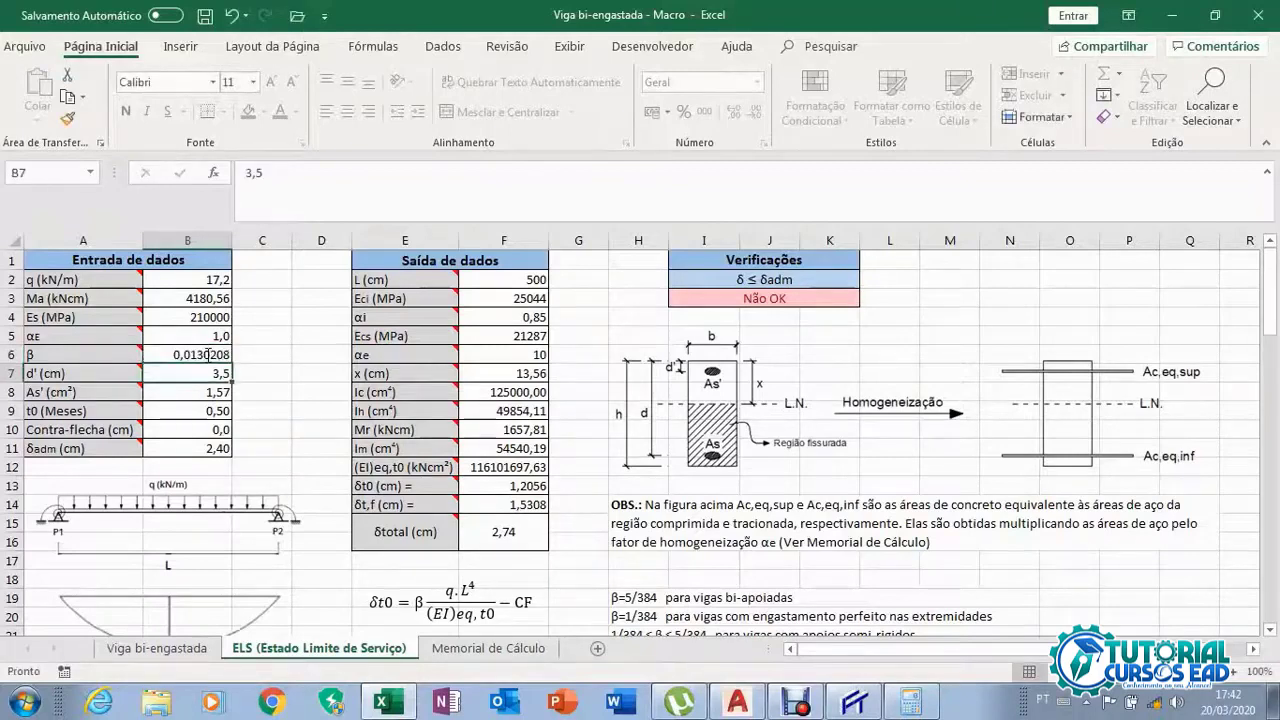
Examine the d', As' and t0 (Meses) inputs, comparing As' with the cross-section diagram
{"action": "mouse_move", "coordinate": [118, 374]}
{"action": "left_click", "coordinate": [205, 392]}
{"action": "left_click", "coordinate": [194, 412]}
{"action": "left_click", "coordinate": [190, 395]}
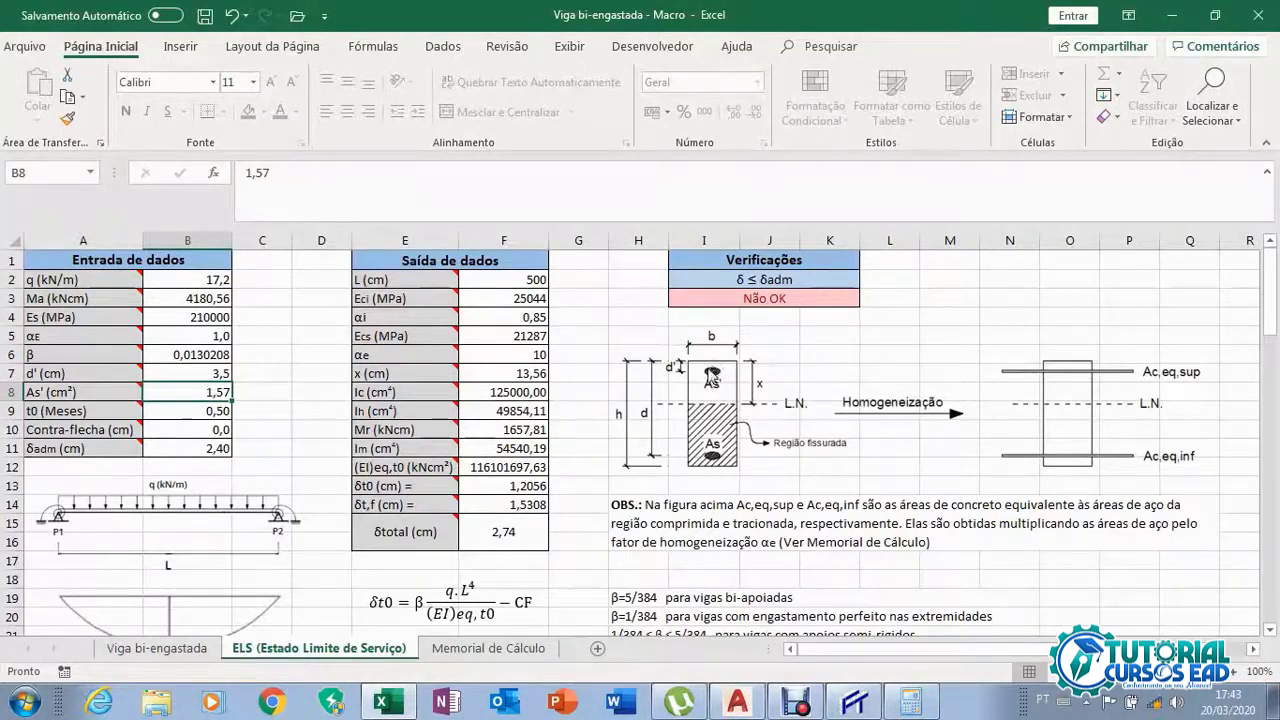
{"action": "left_click", "coordinate": [215, 404]}
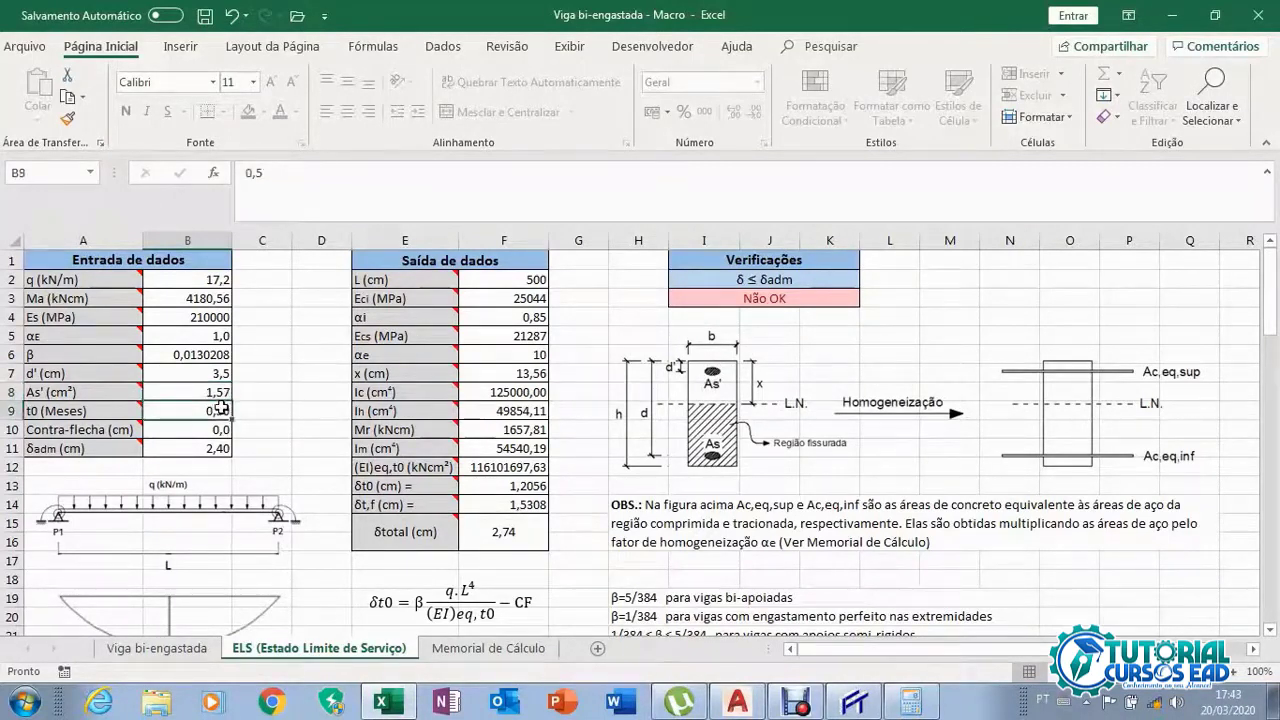
{"action": "left_click", "coordinate": [216, 396]}
{"action": "left_click", "coordinate": [214, 410]}
{"action": "left_click", "coordinate": [216, 393]}
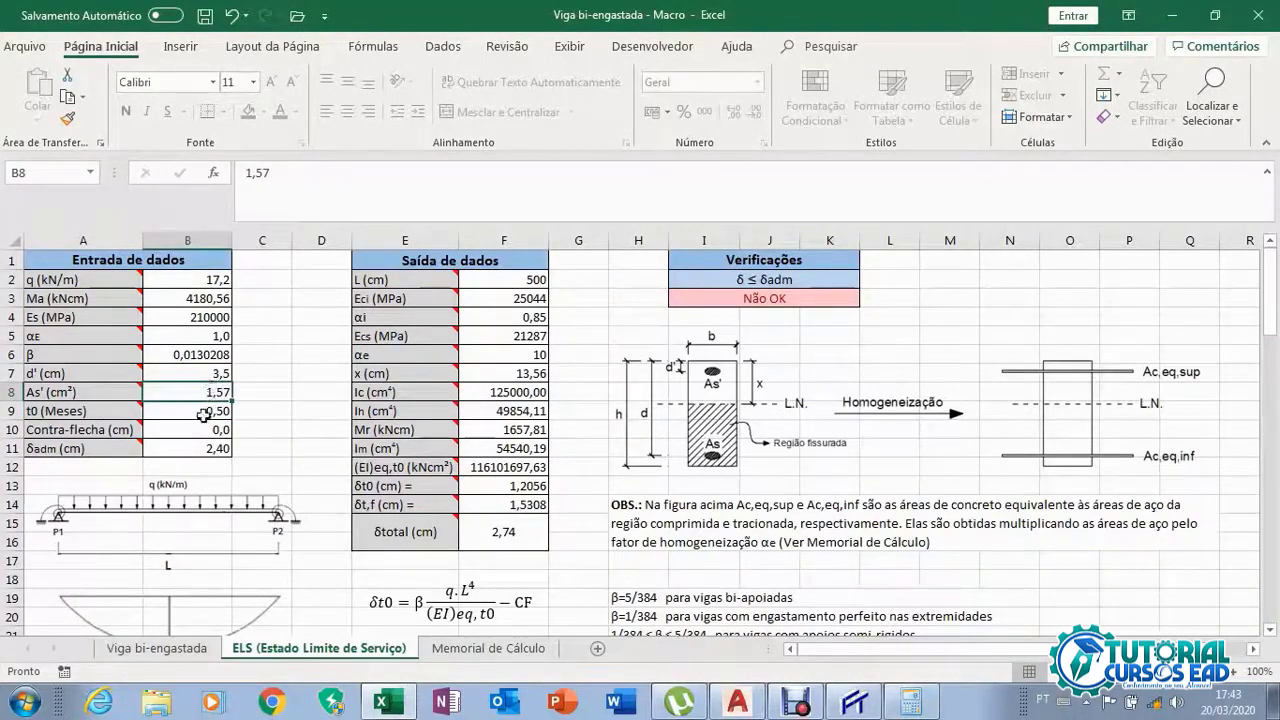
{"action": "left_click", "coordinate": [200, 411]}
{"action": "mouse_move", "coordinate": [116, 412]}
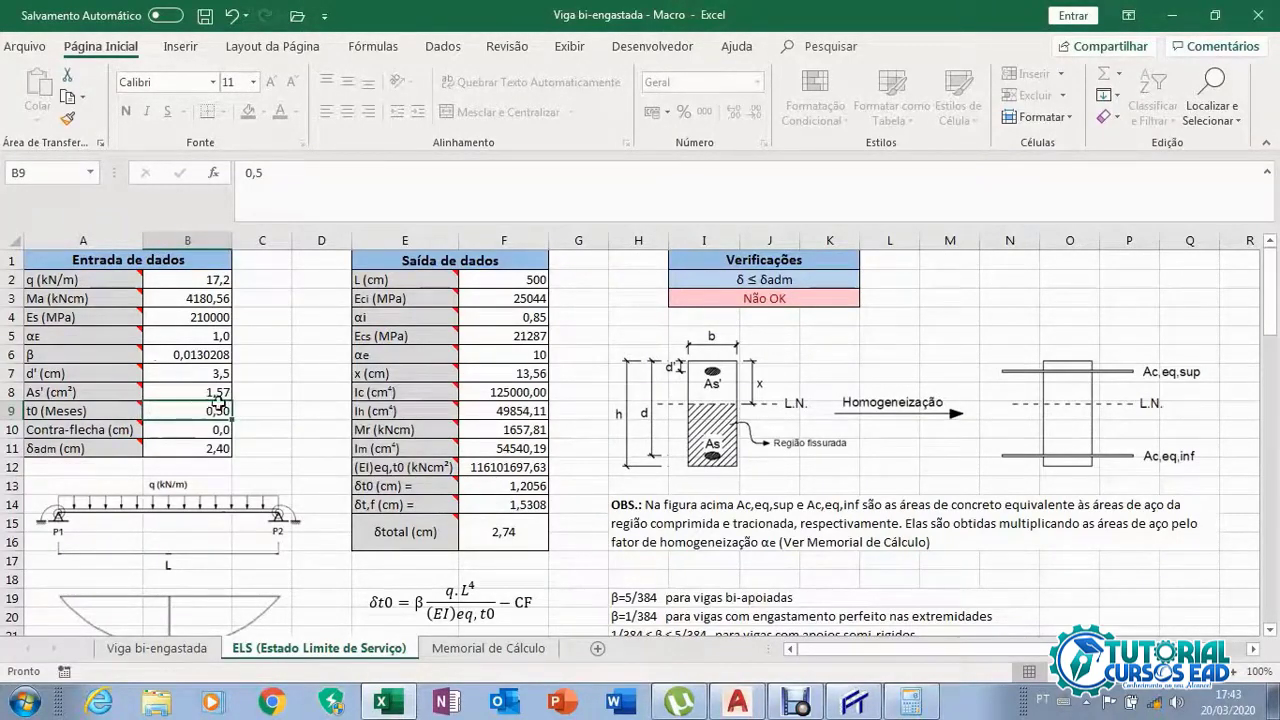
Examine the Contra-flecha and δadm inputs, including the note on the maximum admissible deflection
{"action": "scroll", "coordinate": [218, 403], "scroll_direction": "down", "scroll_amount": 1}
{"action": "left_click", "coordinate": [228, 373]}
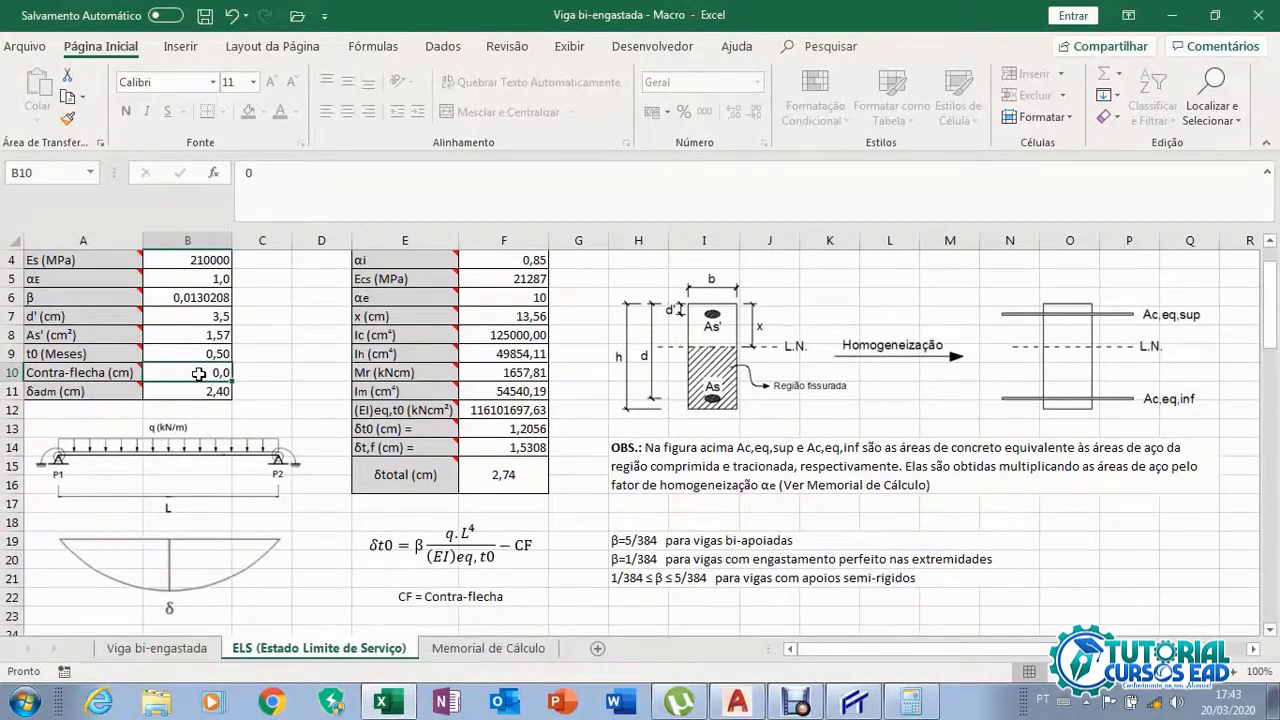
{"action": "left_click", "coordinate": [198, 388]}
{"action": "left_click", "coordinate": [192, 373]}
{"action": "key", "text": "Up"}
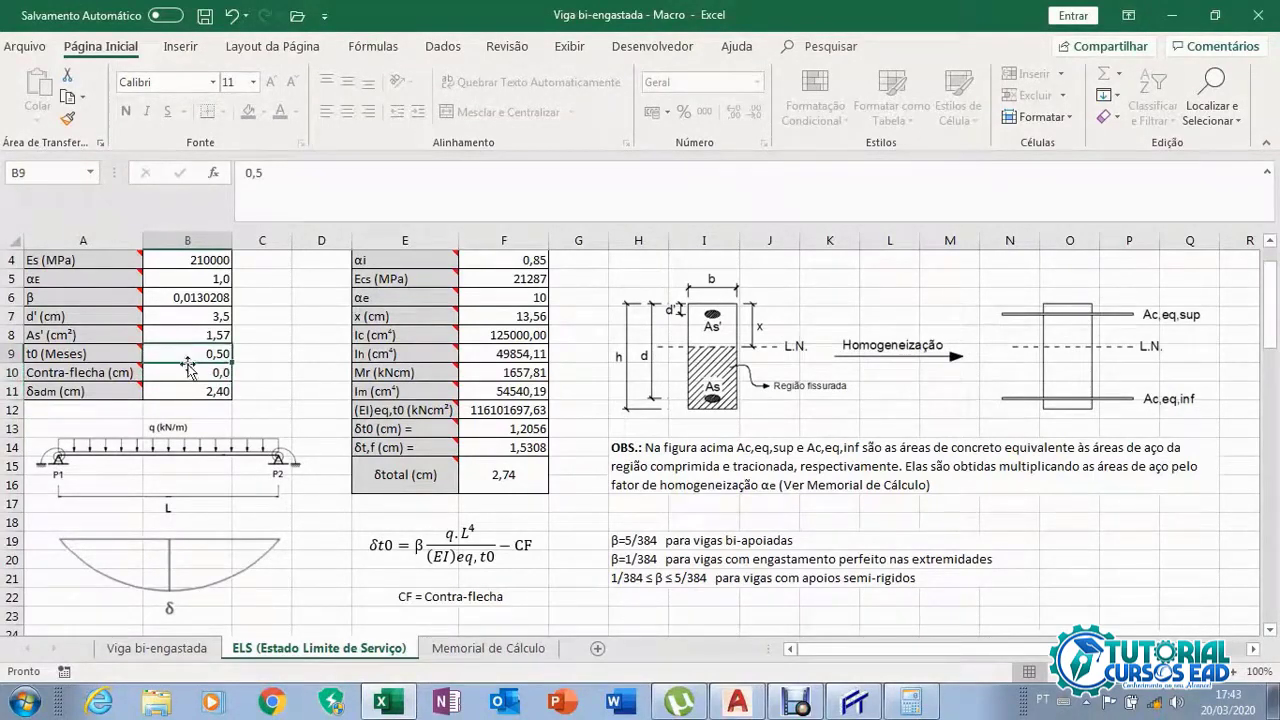
{"action": "left_click", "coordinate": [191, 375]}
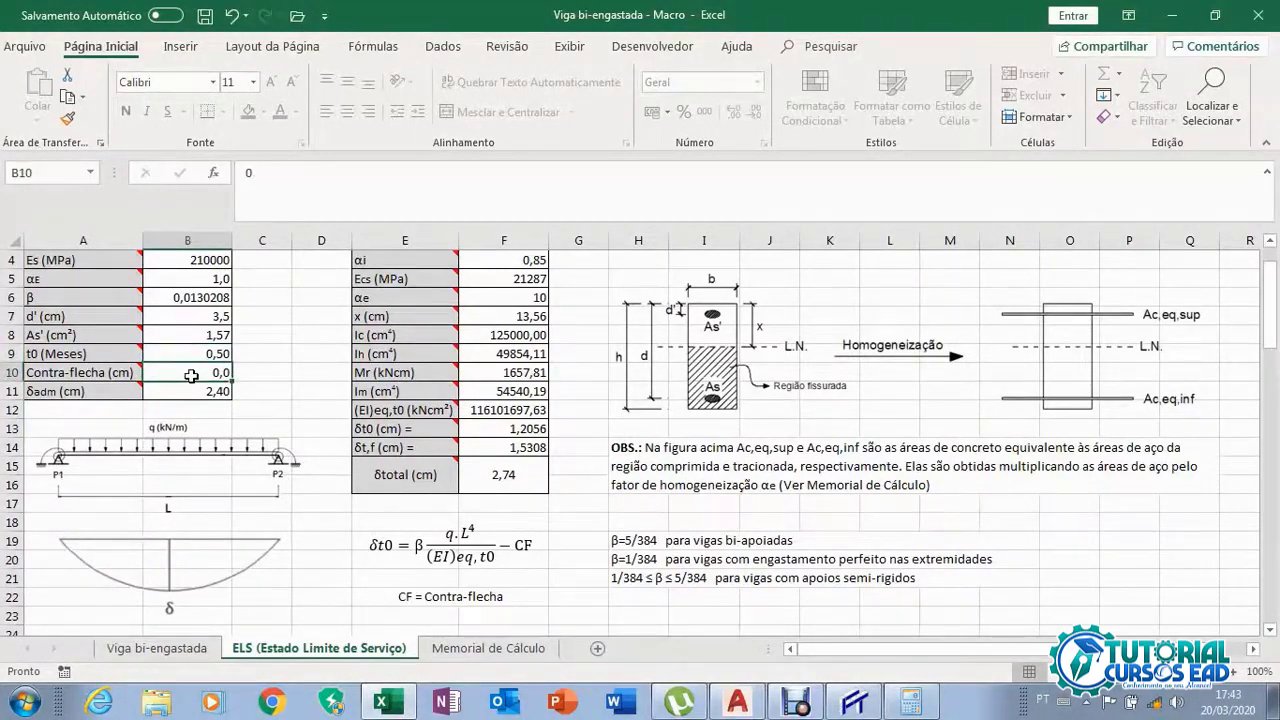
{"action": "left_click", "coordinate": [196, 391]}
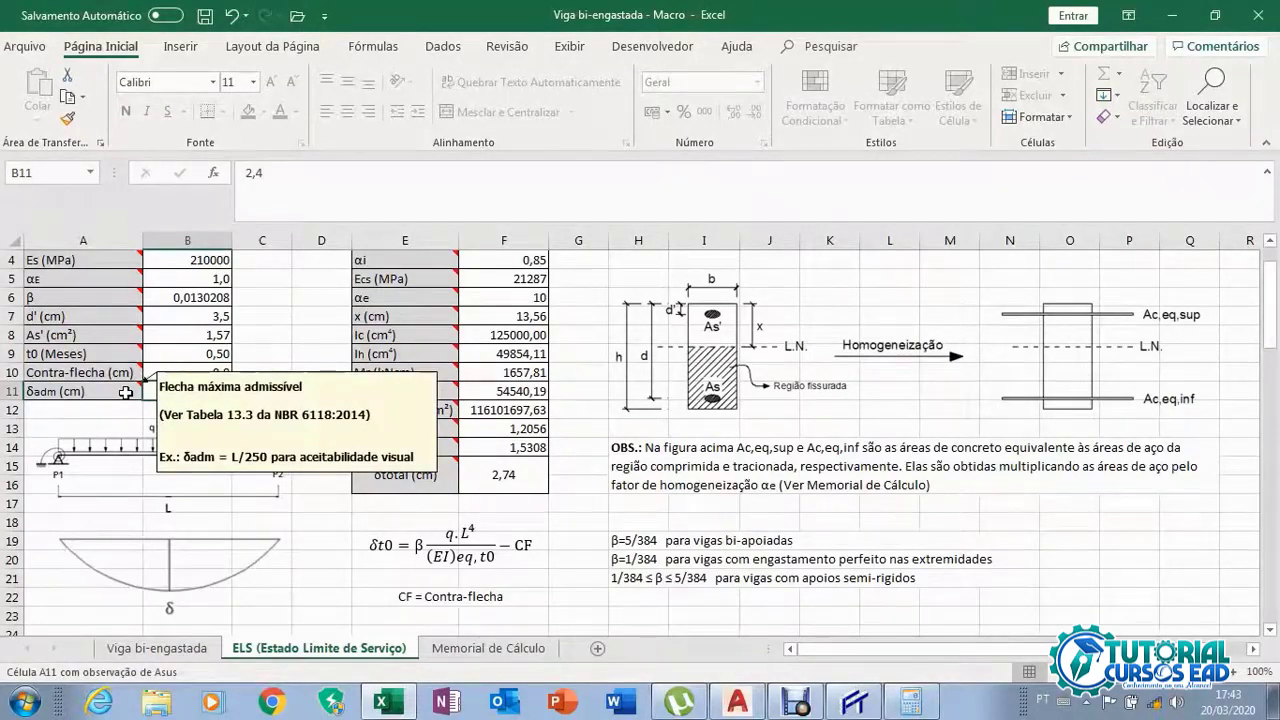
{"action": "left_click", "coordinate": [190, 372]}
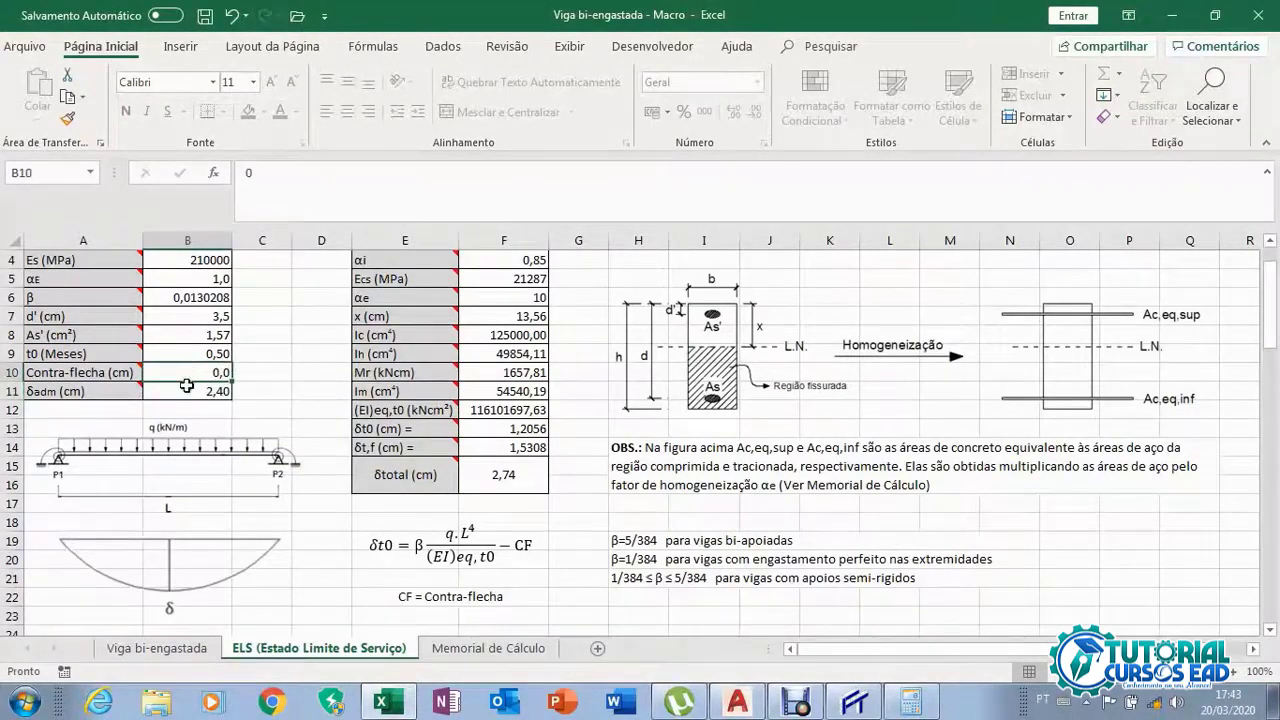
{"action": "left_click", "coordinate": [187, 386]}
{"action": "mouse_move", "coordinate": [120, 391]}
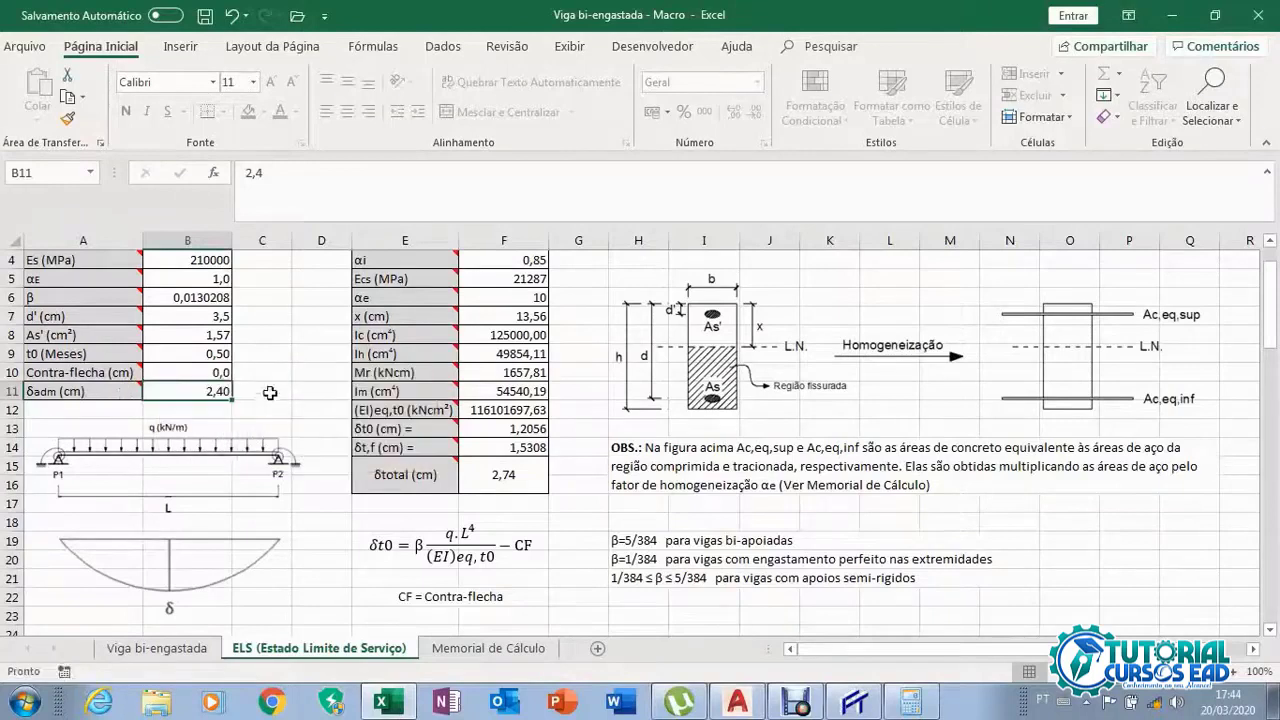
{"action": "left_click", "coordinate": [207, 378]}
{"action": "left_click", "coordinate": [207, 385]}
{"action": "left_click", "coordinate": [198, 376]}
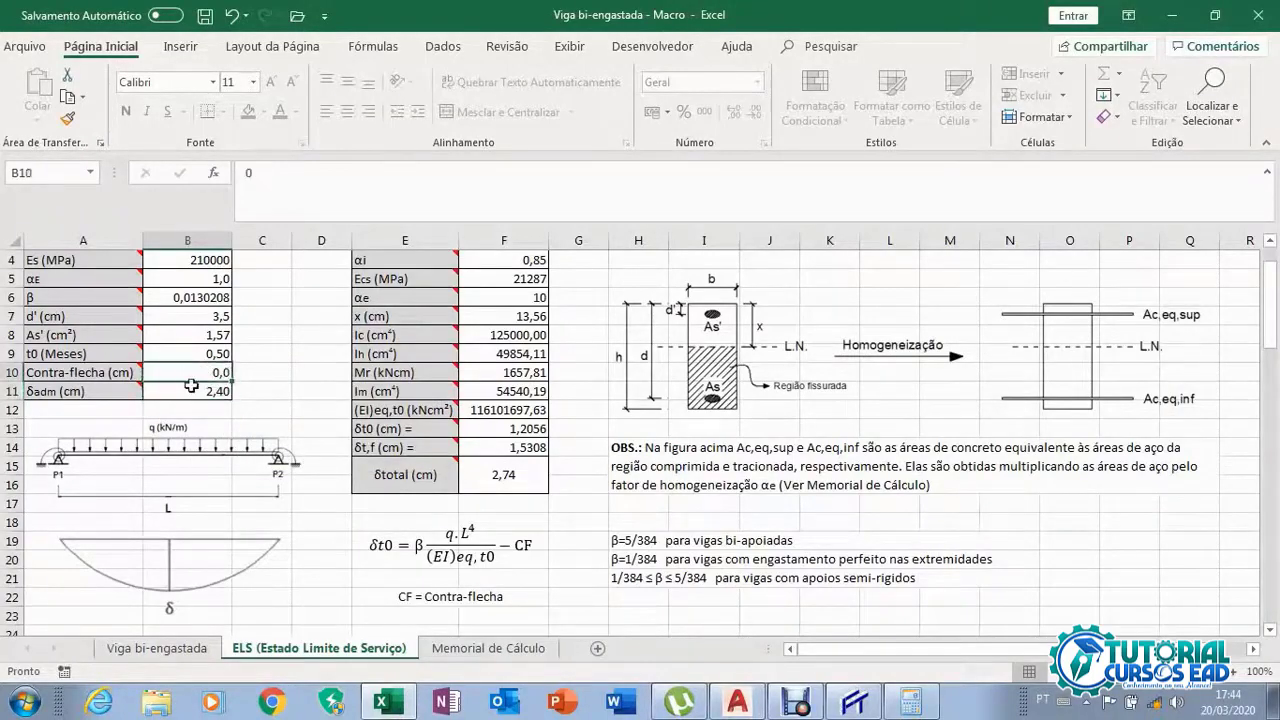
{"action": "left_click", "coordinate": [180, 395]}
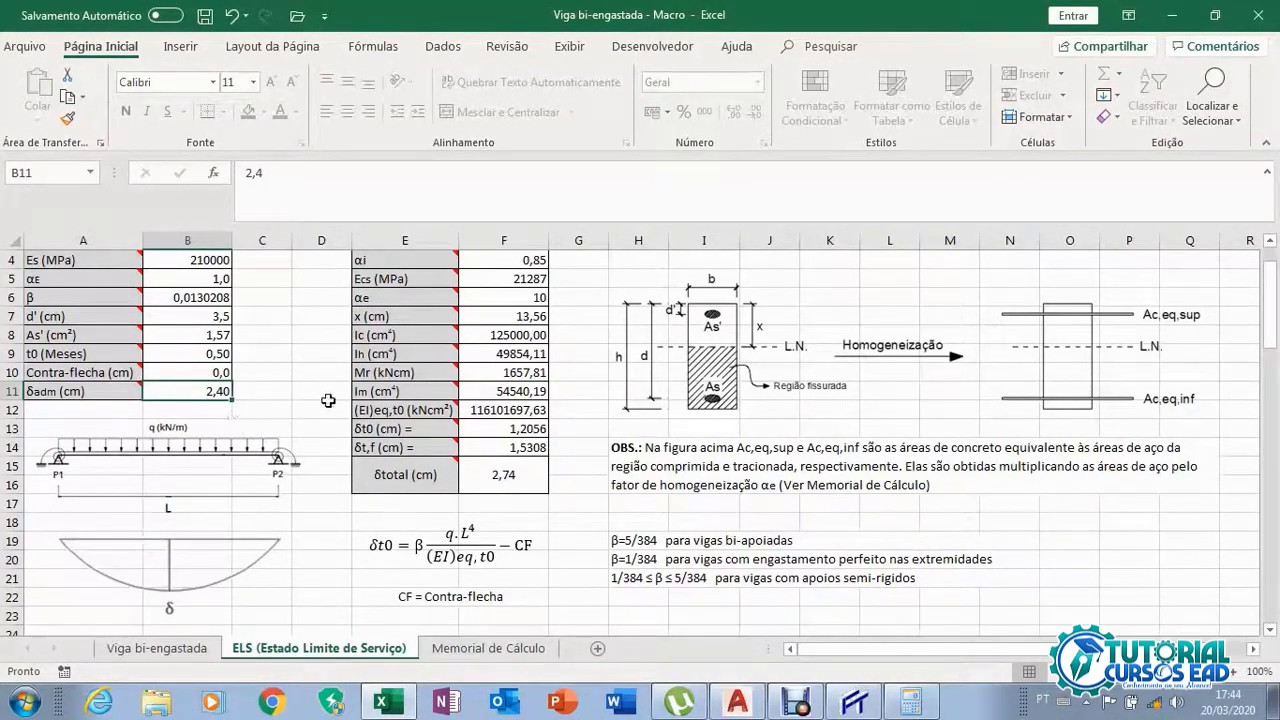
Look up Lef in the Viga bi-engastada sheet and calculate 500 / 250 with the Windows calculator
{"action": "left_click", "coordinate": [157, 648]}
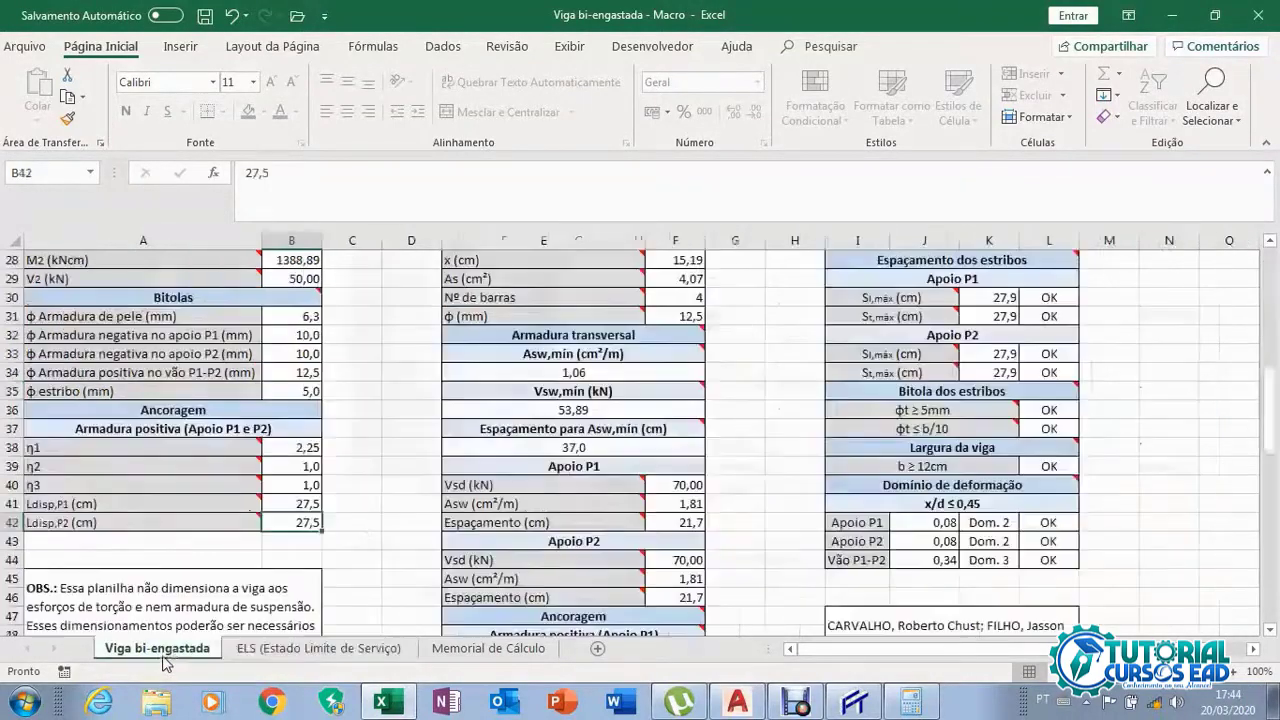
{"action": "scroll", "coordinate": [349, 419], "scroll_direction": "up", "scroll_amount": 9}
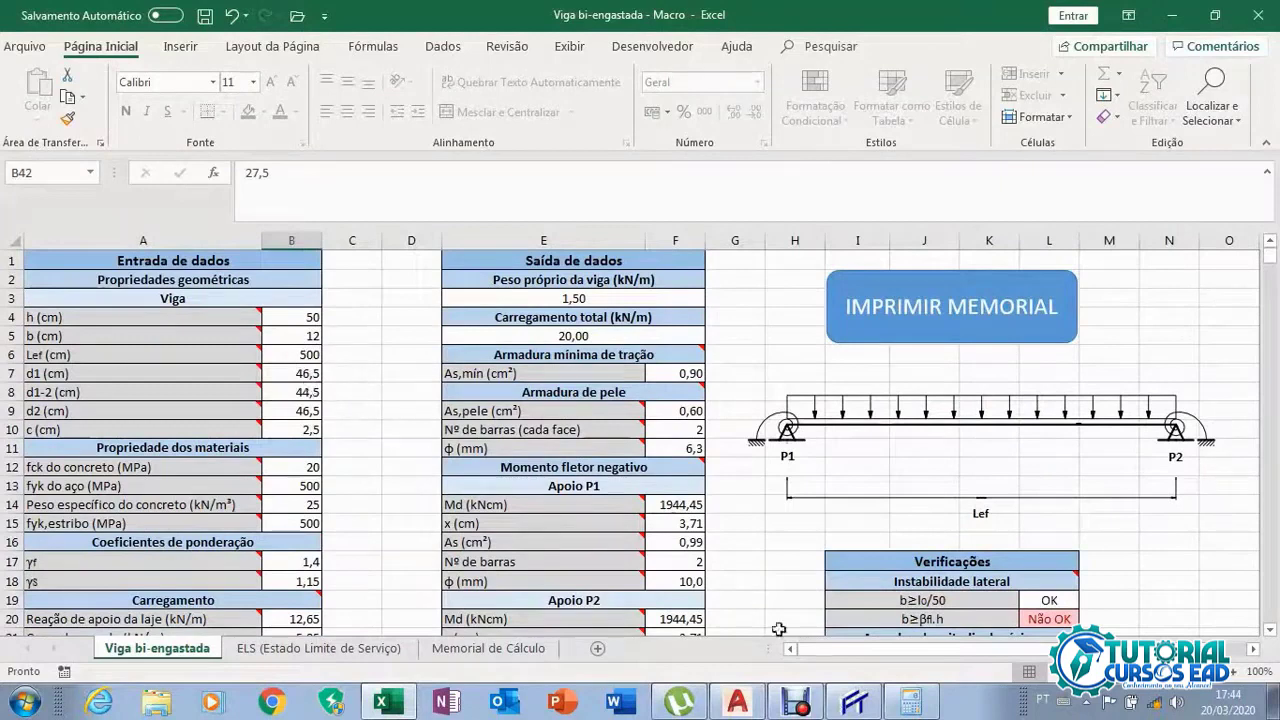
{"action": "left_click", "coordinate": [911, 706]}
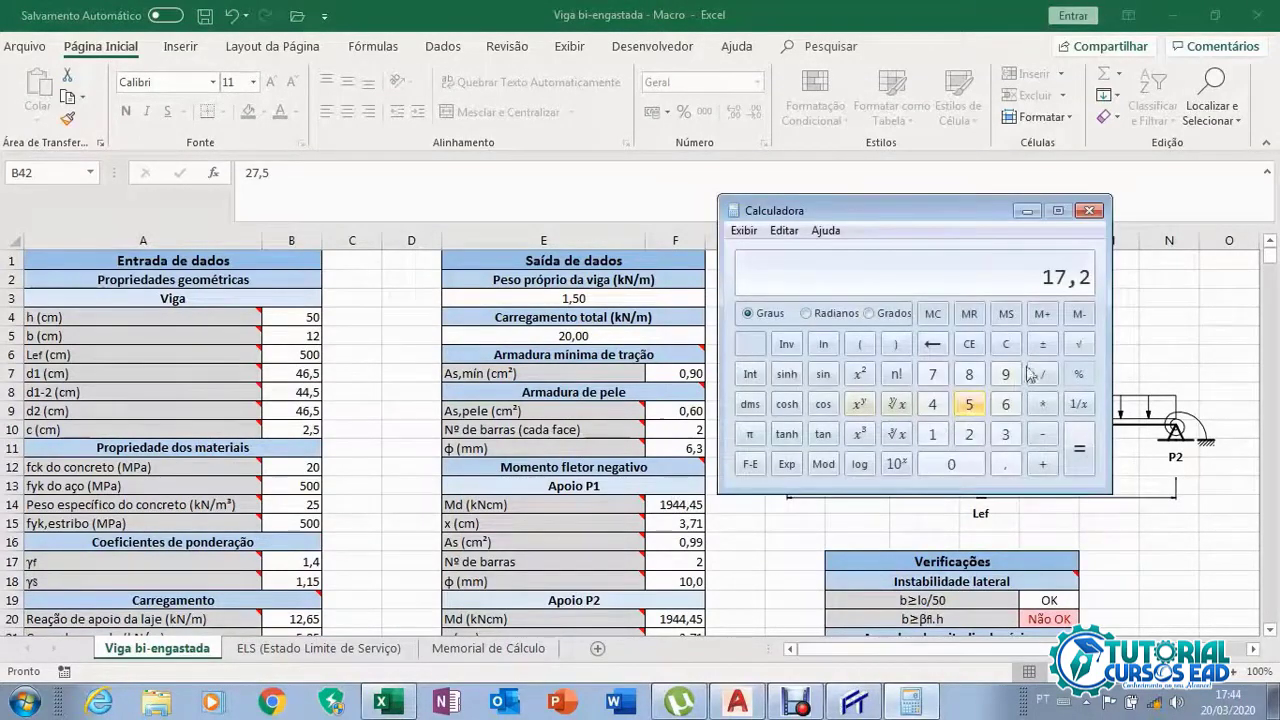
{"action": "left_click", "coordinate": [1006, 344]}
{"action": "left_click", "coordinate": [969, 404]}
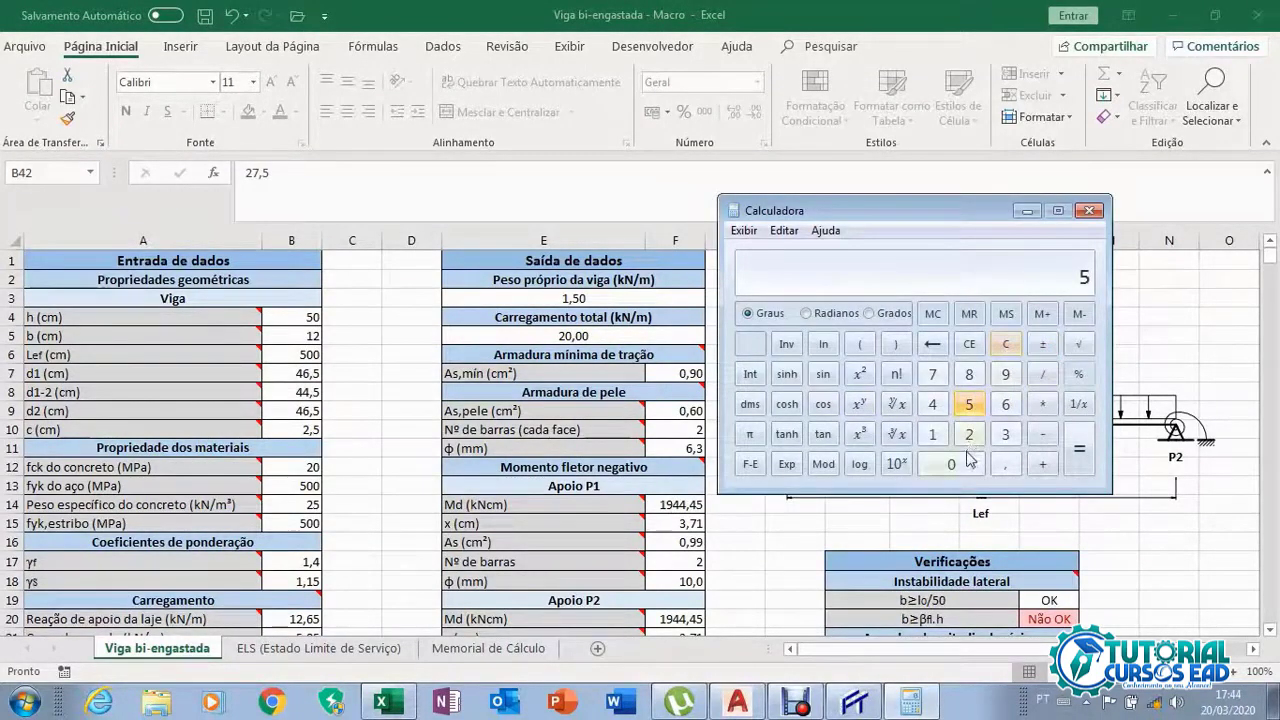
{"action": "left_click", "coordinate": [966, 463]}
{"action": "left_click", "coordinate": [966, 463]}
{"action": "left_click", "coordinate": [1042, 374]}
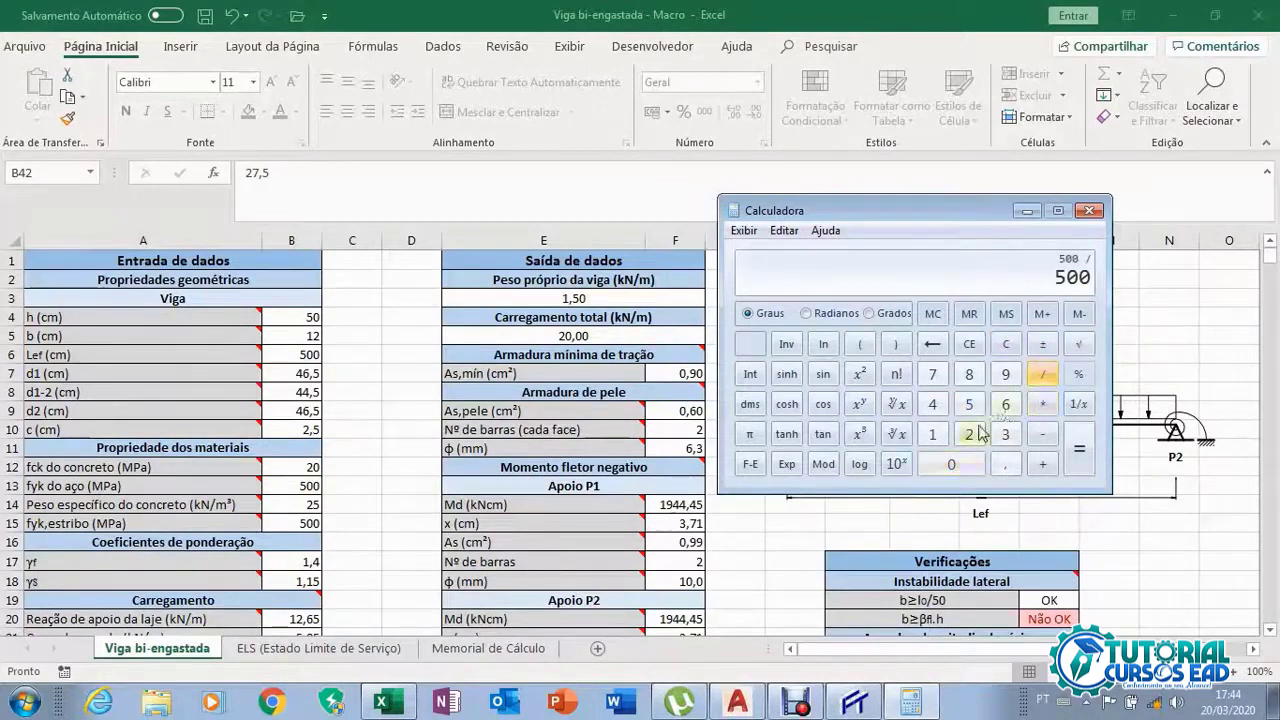
{"action": "left_click", "coordinate": [969, 434]}
{"action": "left_click", "coordinate": [976, 410]}
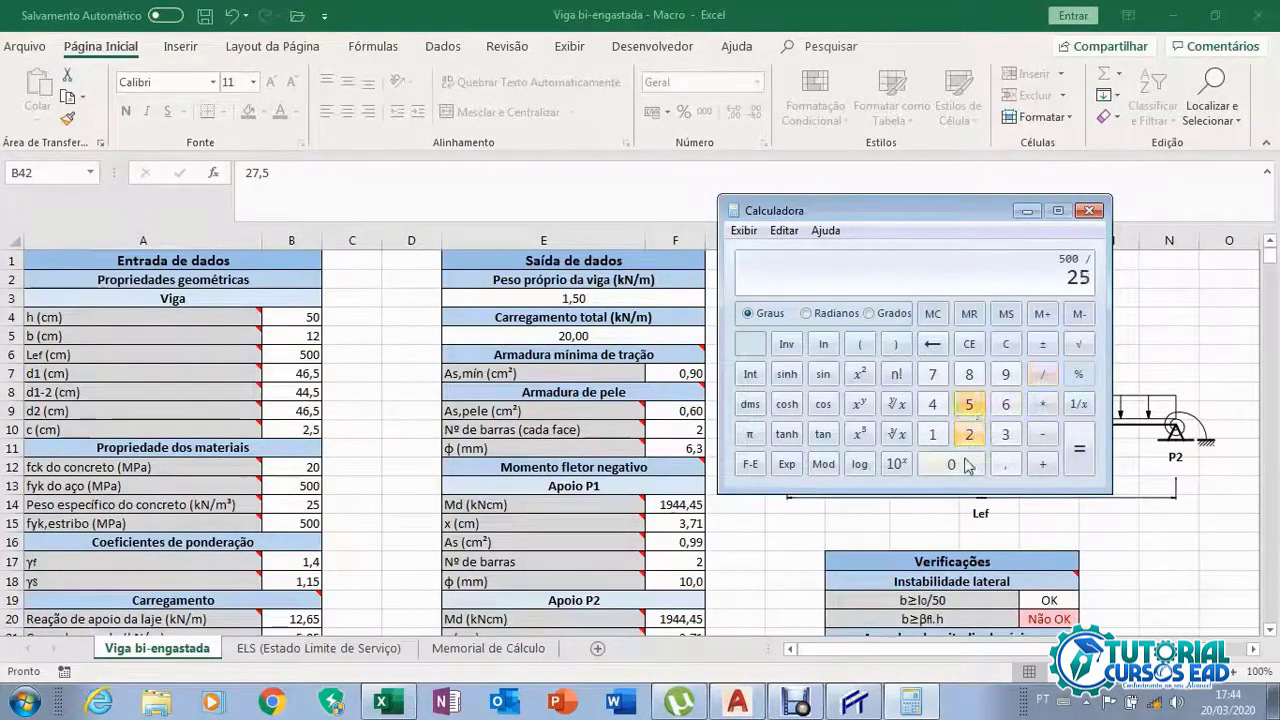
{"action": "left_click", "coordinate": [1079, 450]}
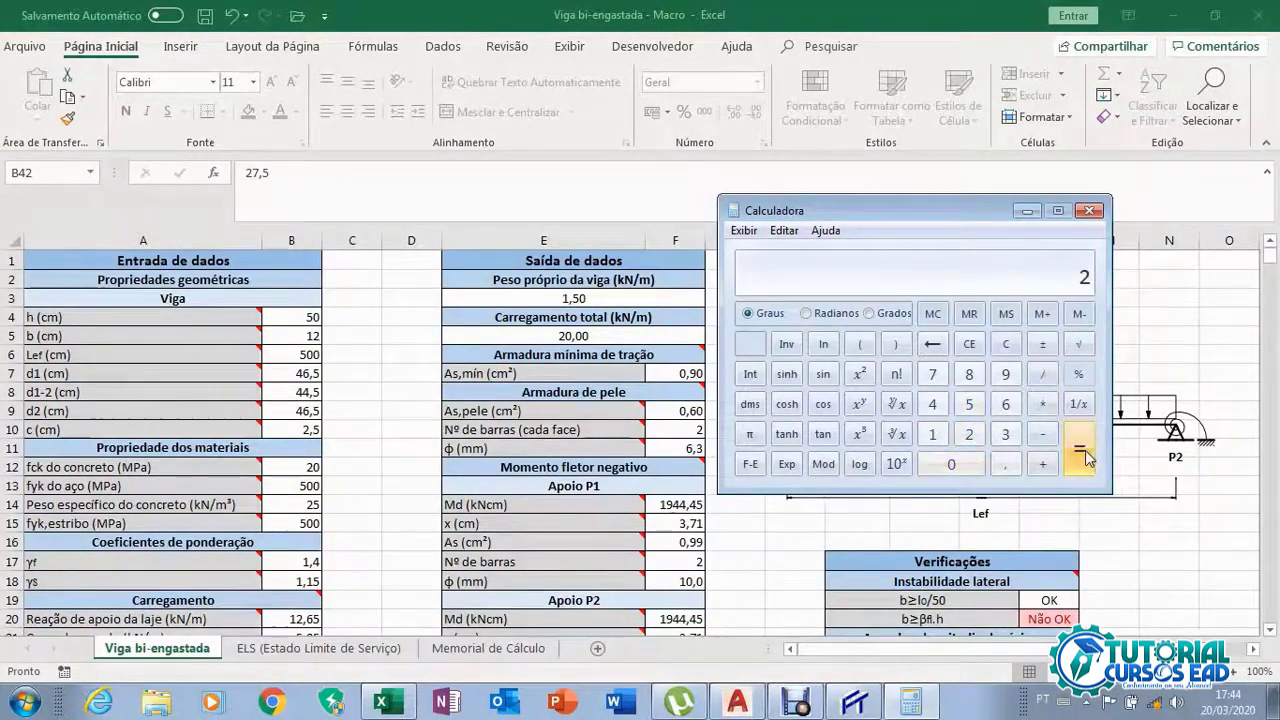
{"action": "left_click", "coordinate": [1026, 211]}
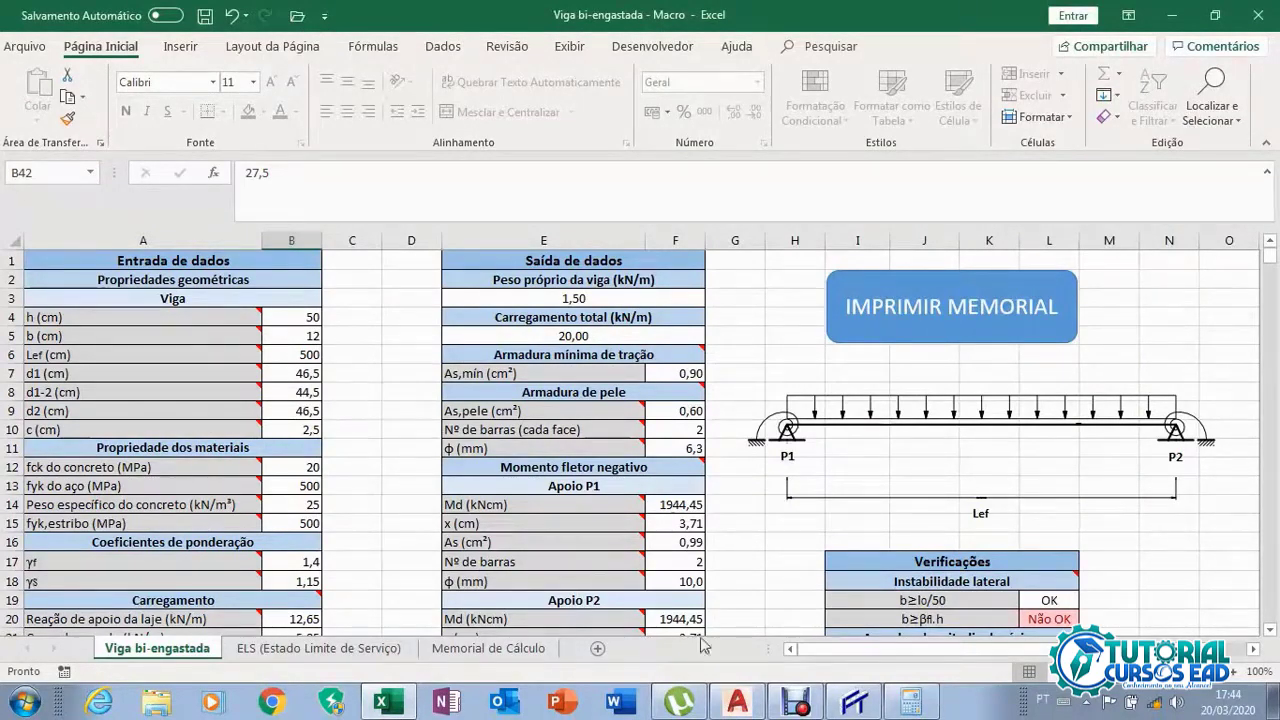
Return to the ELS (Estado Limite de Serviço) sheet and inspect the As' input value
{"action": "left_click", "coordinate": [360, 660]}
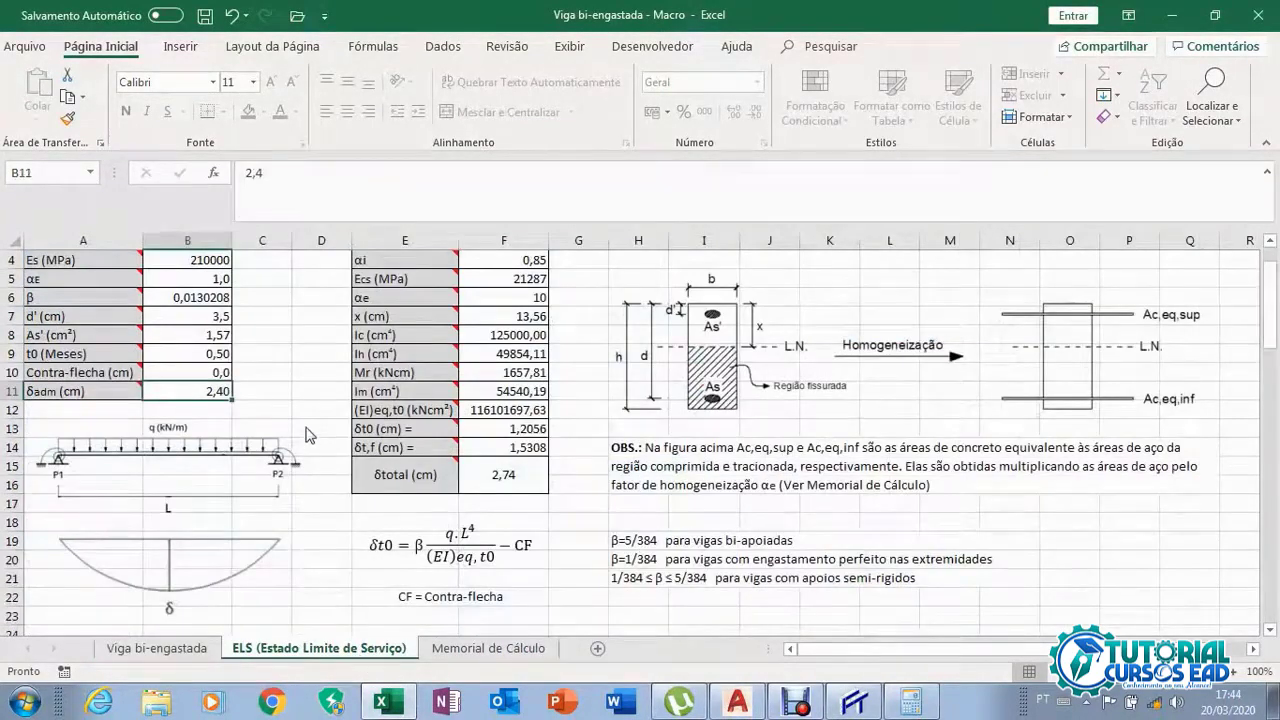
{"action": "scroll", "coordinate": [305, 435], "scroll_direction": "up", "scroll_amount": 1}
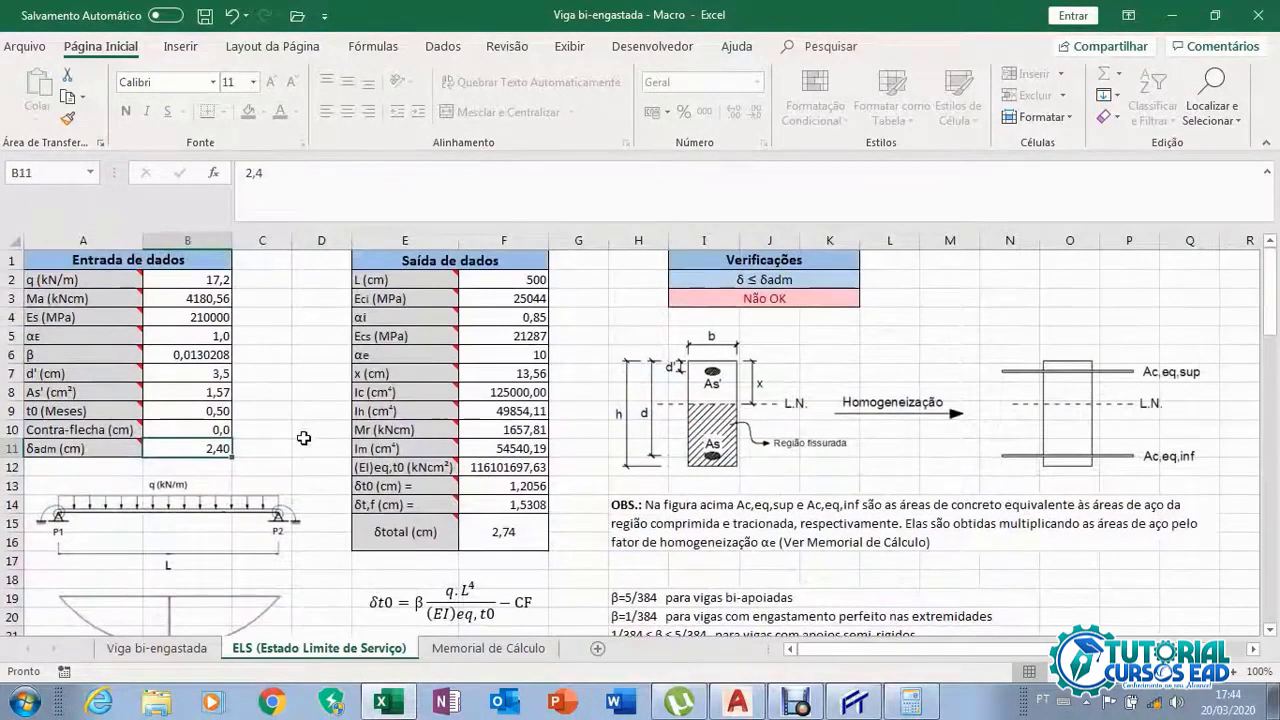
{"action": "left_click", "coordinate": [207, 391]}
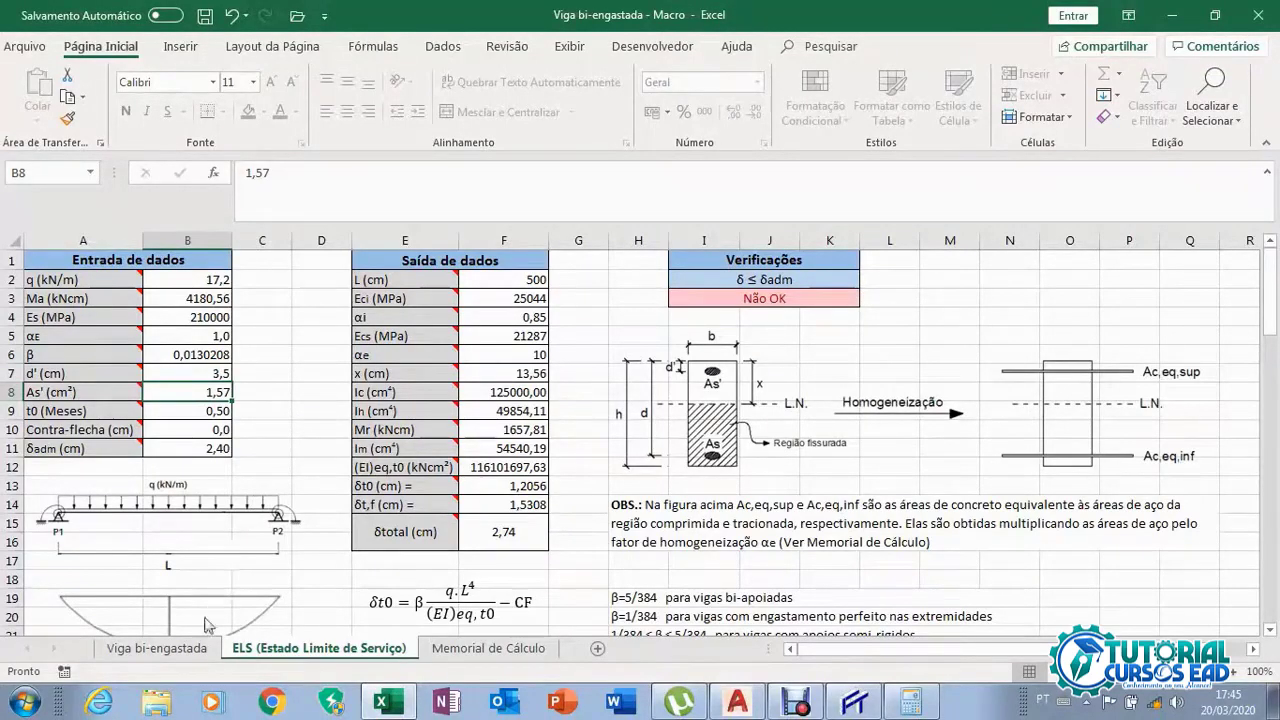
Set the beam height h to 60 cm in the Viga bi-engastada sheet and check the deflection verification in the ELS sheet
{"action": "left_click", "coordinate": [175, 648]}
{"action": "left_click", "coordinate": [303, 318]}
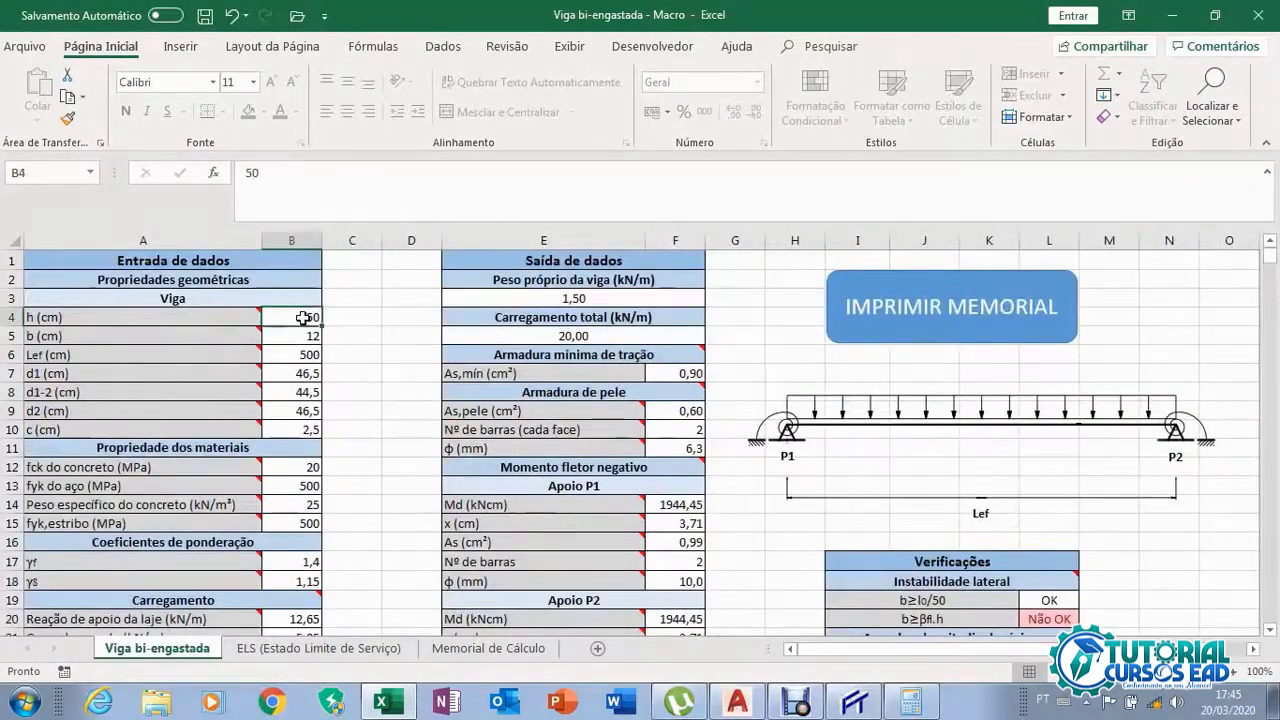
{"action": "type", "text": "60"}
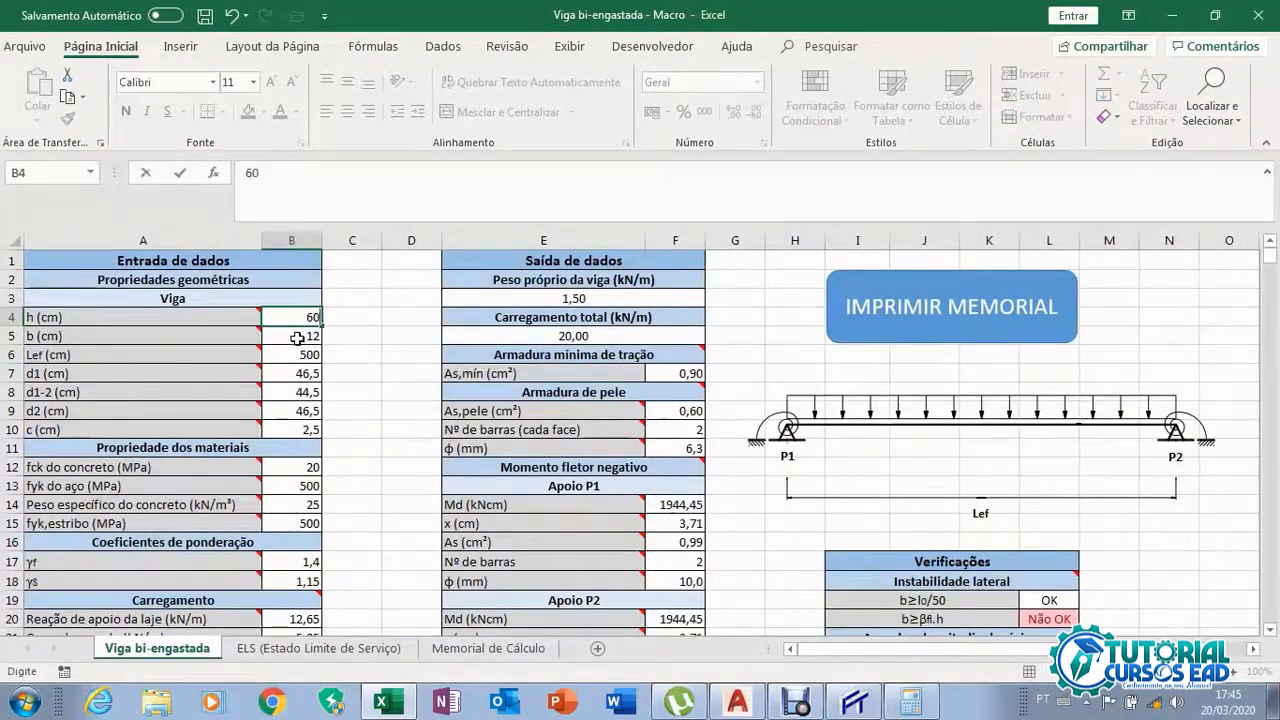
{"action": "key", "text": "Return"}
{"action": "left_click", "coordinate": [335, 647]}
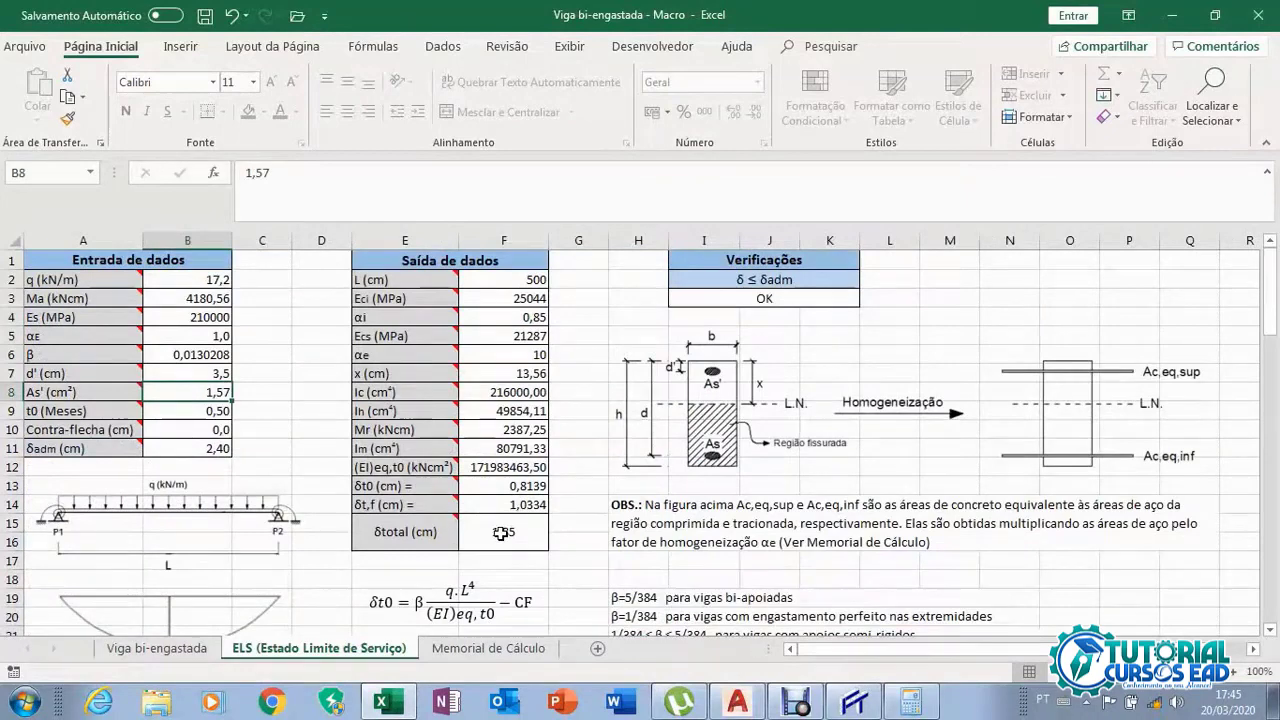
Restore the beam height h to 50 cm in the Viga bi-engastada sheet and review the ELS deflection results again
{"action": "left_click", "coordinate": [185, 647]}
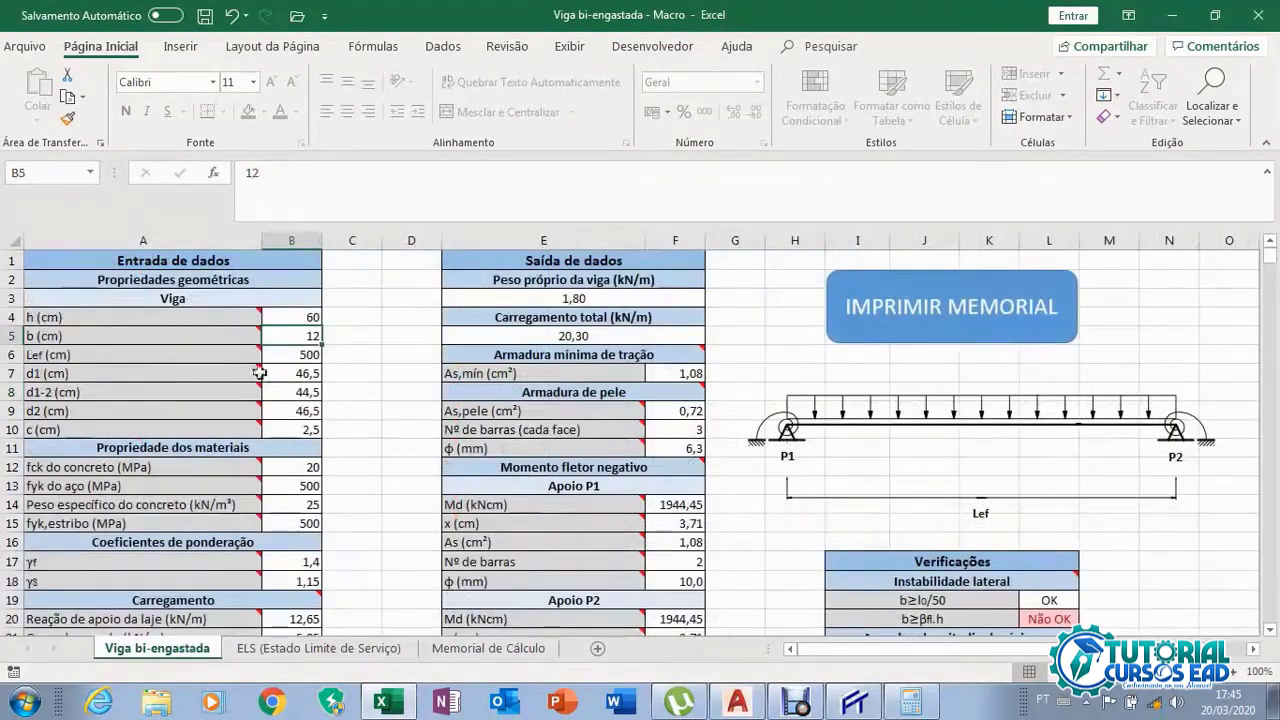
{"action": "left_click", "coordinate": [288, 318]}
{"action": "type", "text": "5"}
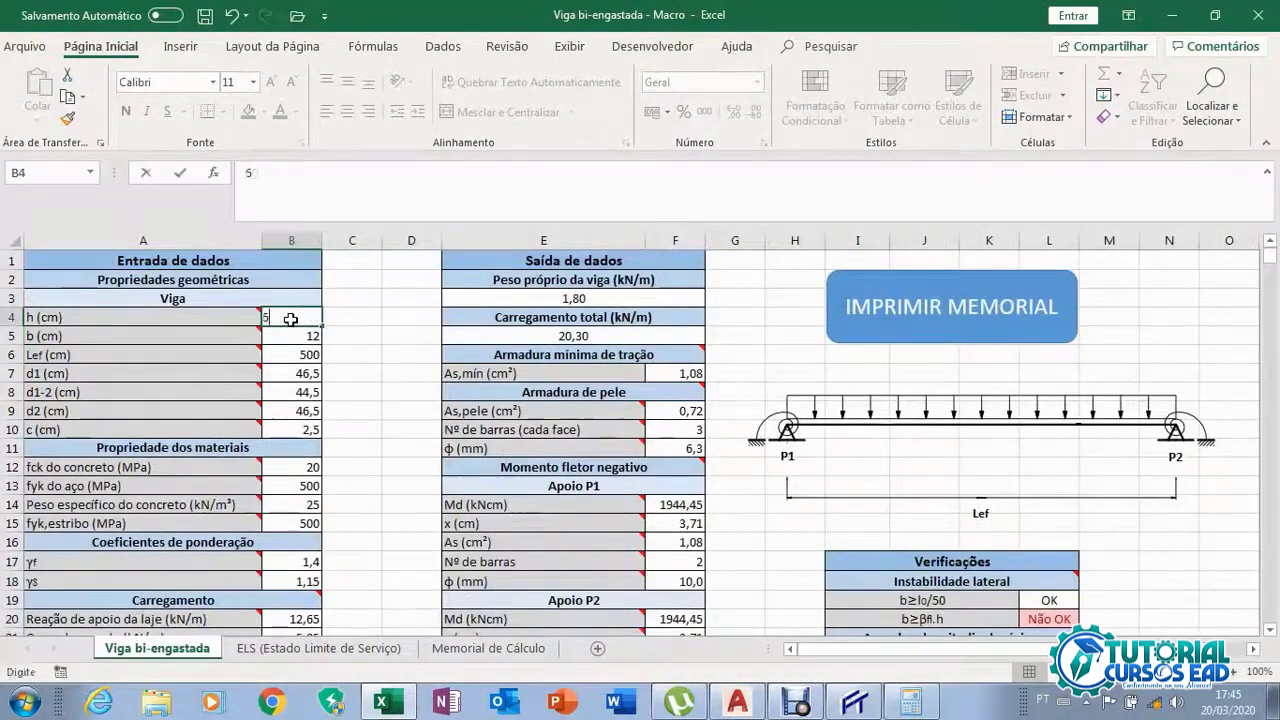
{"action": "type", "text": "0"}
{"action": "key", "text": "Return"}
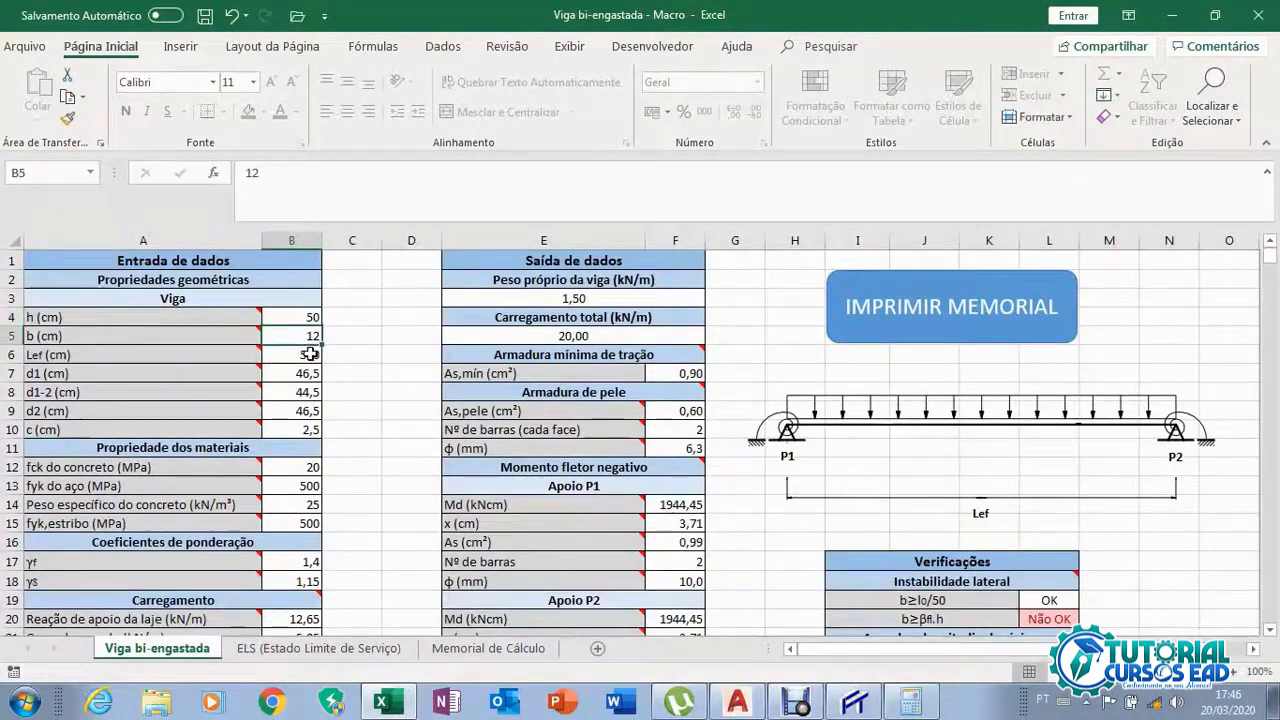
{"action": "left_click", "coordinate": [341, 652]}
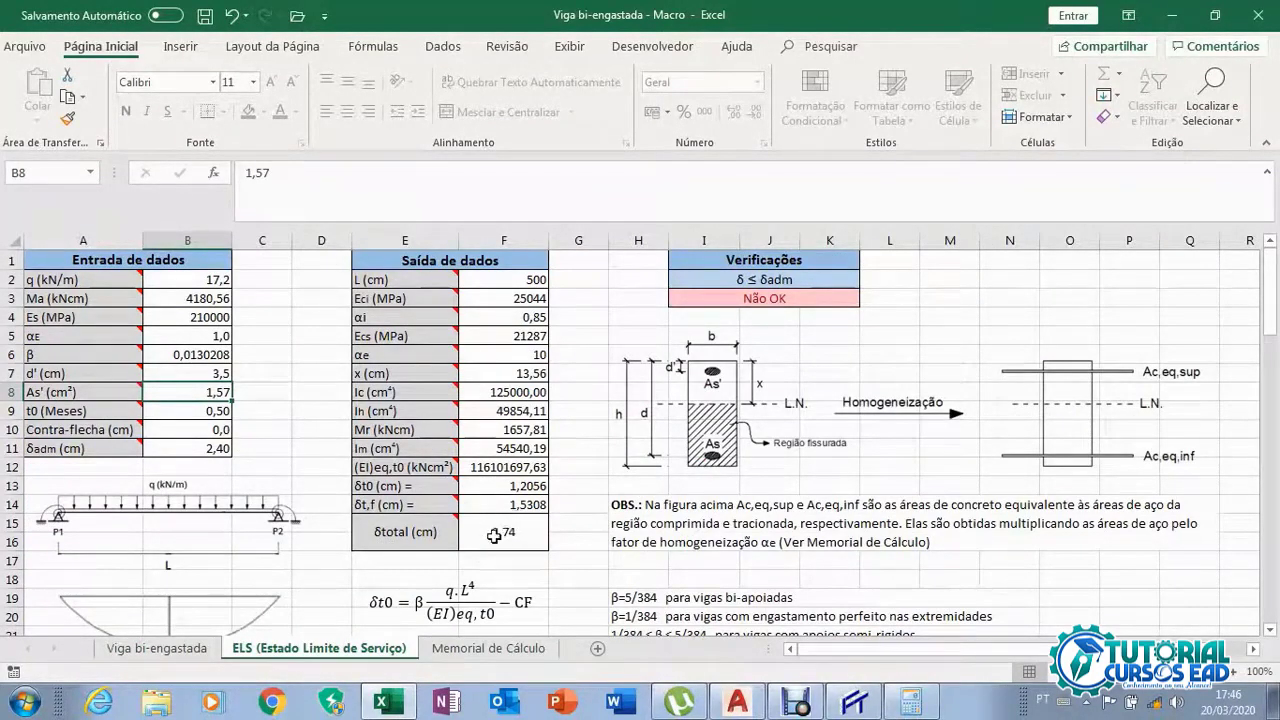
Set the concrete fck to 30 MPa in the Viga bi-engastada sheet and check its effect on the ELS total deflection
{"action": "left_click", "coordinate": [202, 656]}
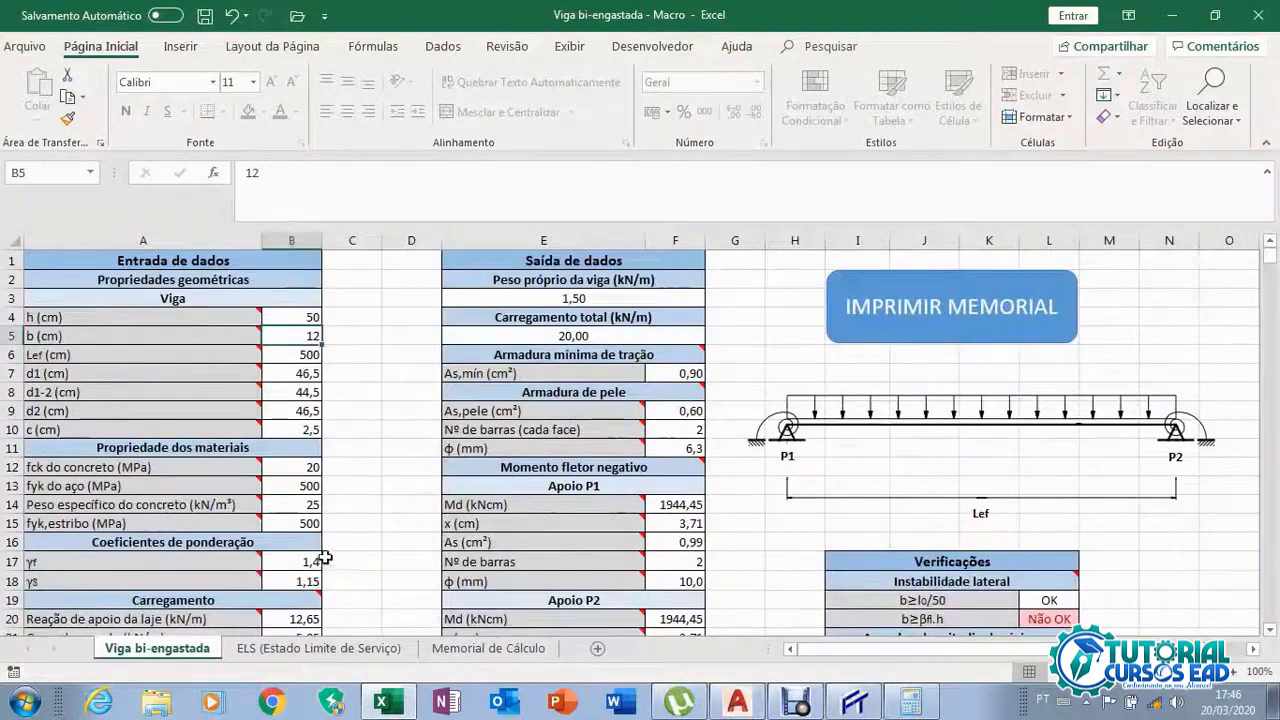
{"action": "left_click", "coordinate": [297, 470]}
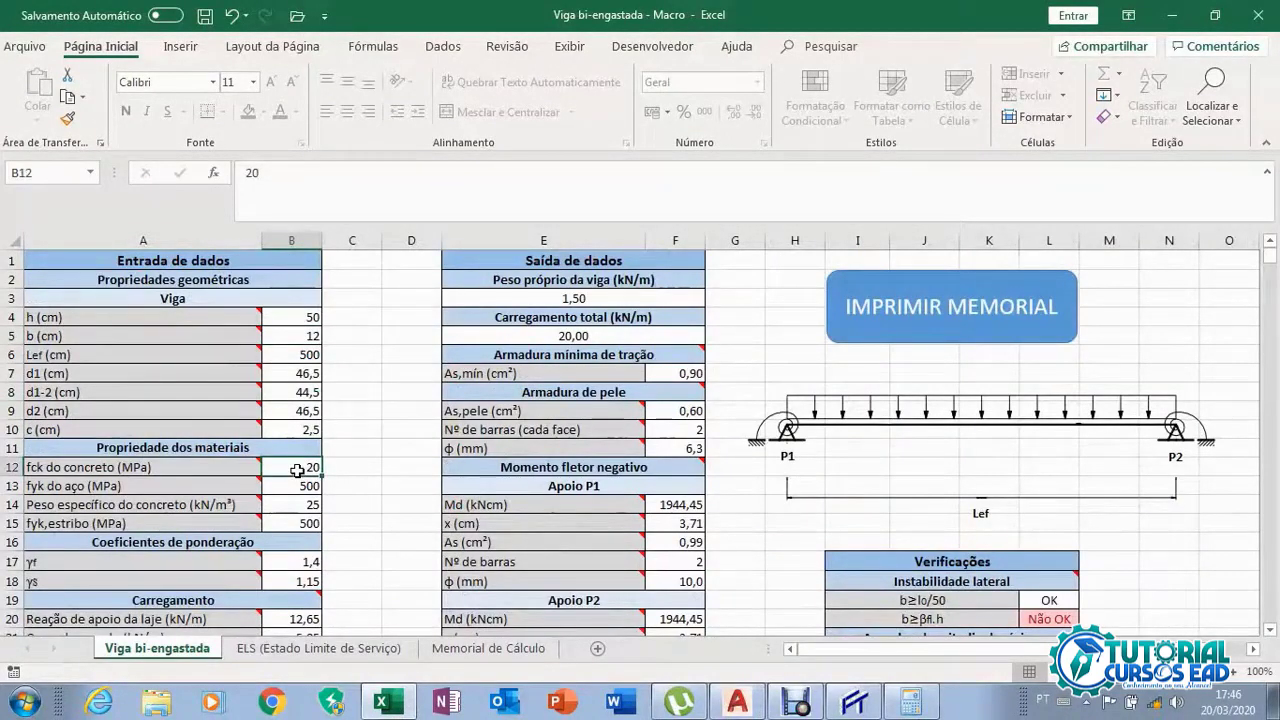
{"action": "type", "text": "30"}
{"action": "key", "text": "Return"}
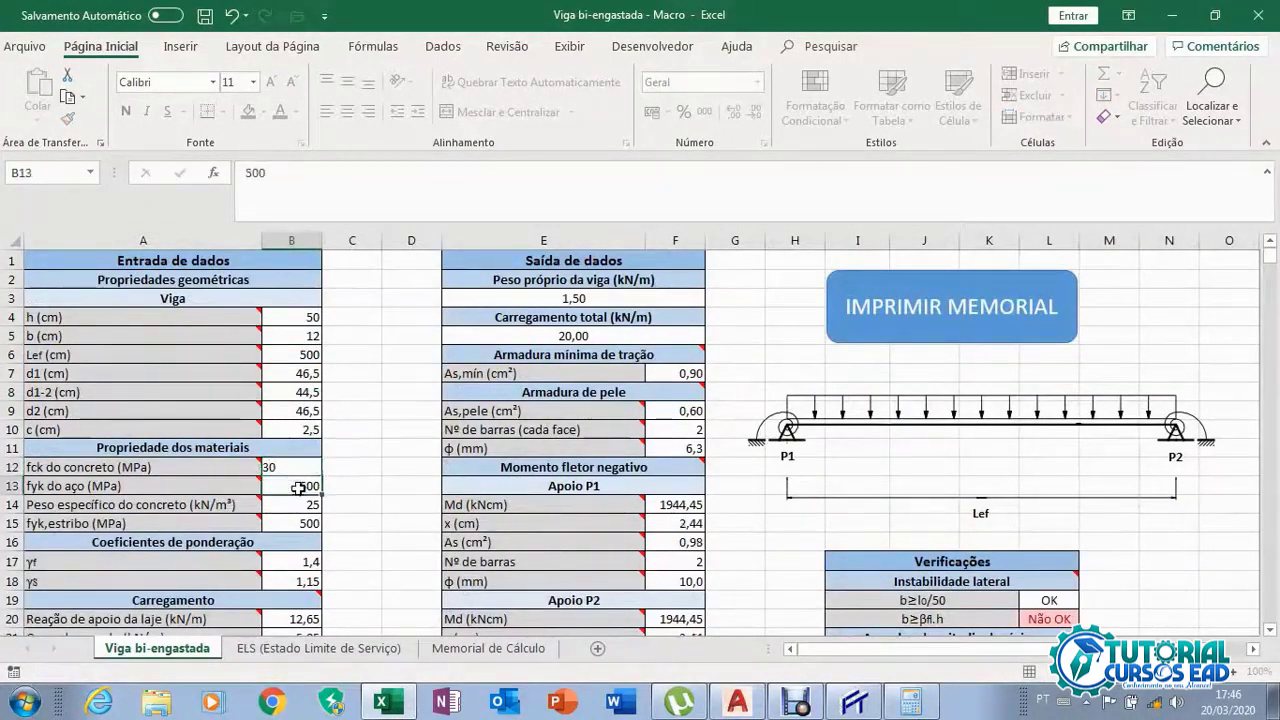
{"action": "left_click", "coordinate": [335, 650]}
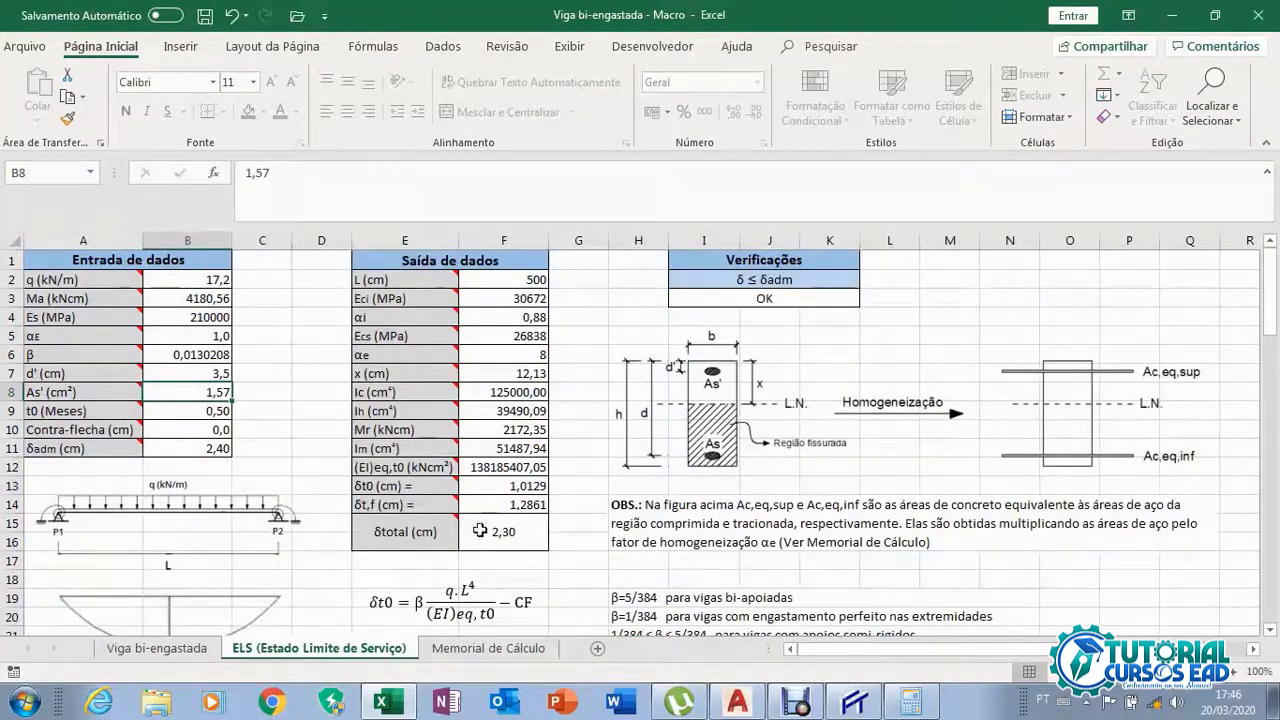
Return the concrete fck to 20 MPa in the Viga bi-engastada sheet and reopen the ELS sheet
{"action": "left_click", "coordinate": [201, 650]}
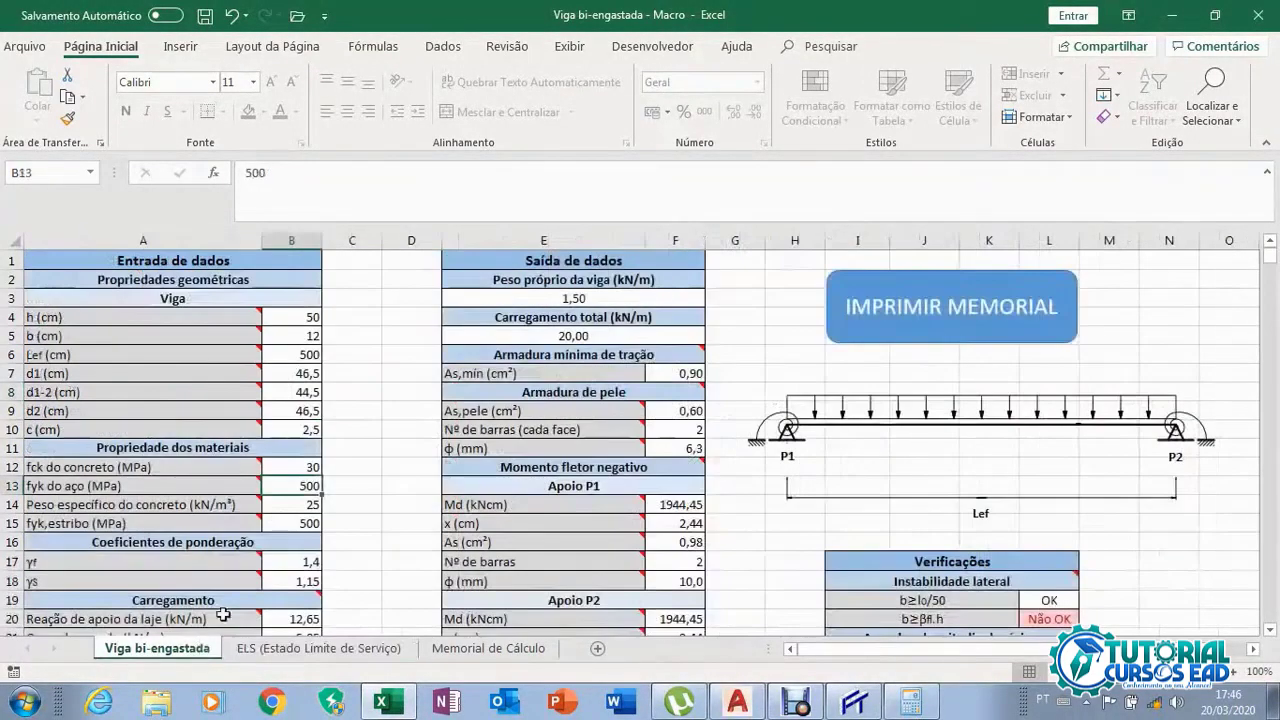
{"action": "left_click", "coordinate": [308, 468]}
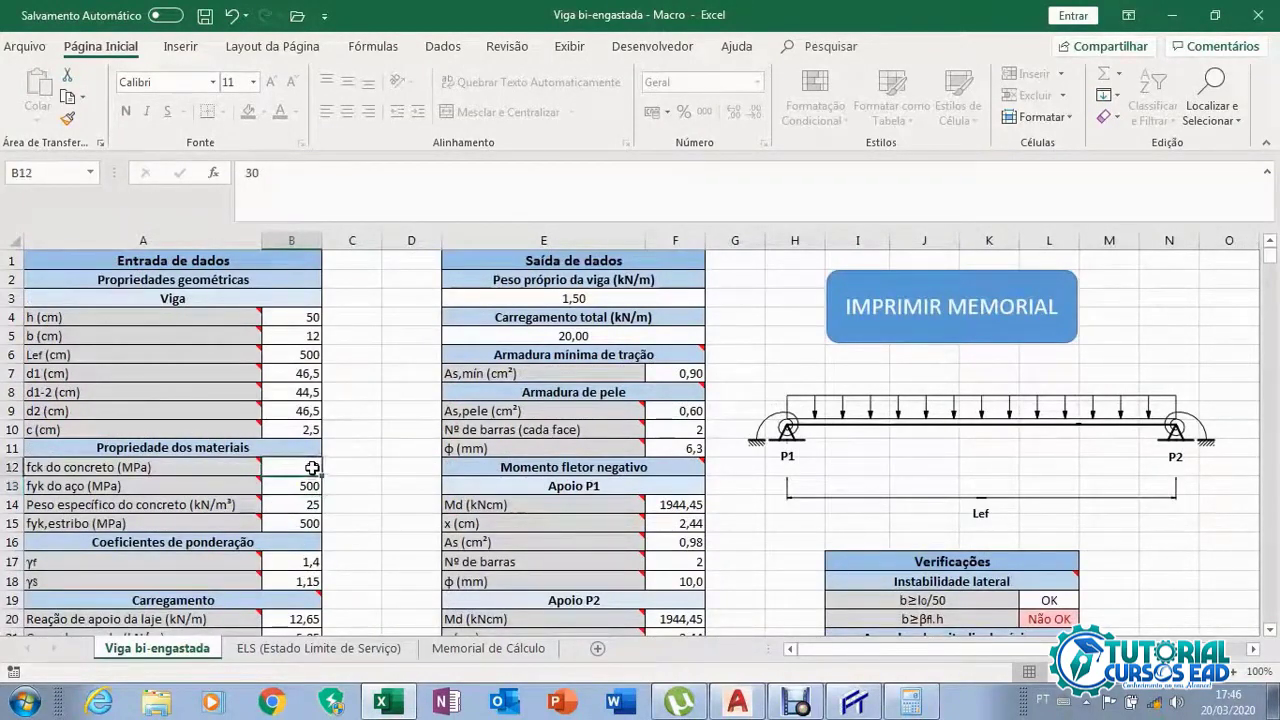
{"action": "type", "text": "20"}
{"action": "key", "text": "Return"}
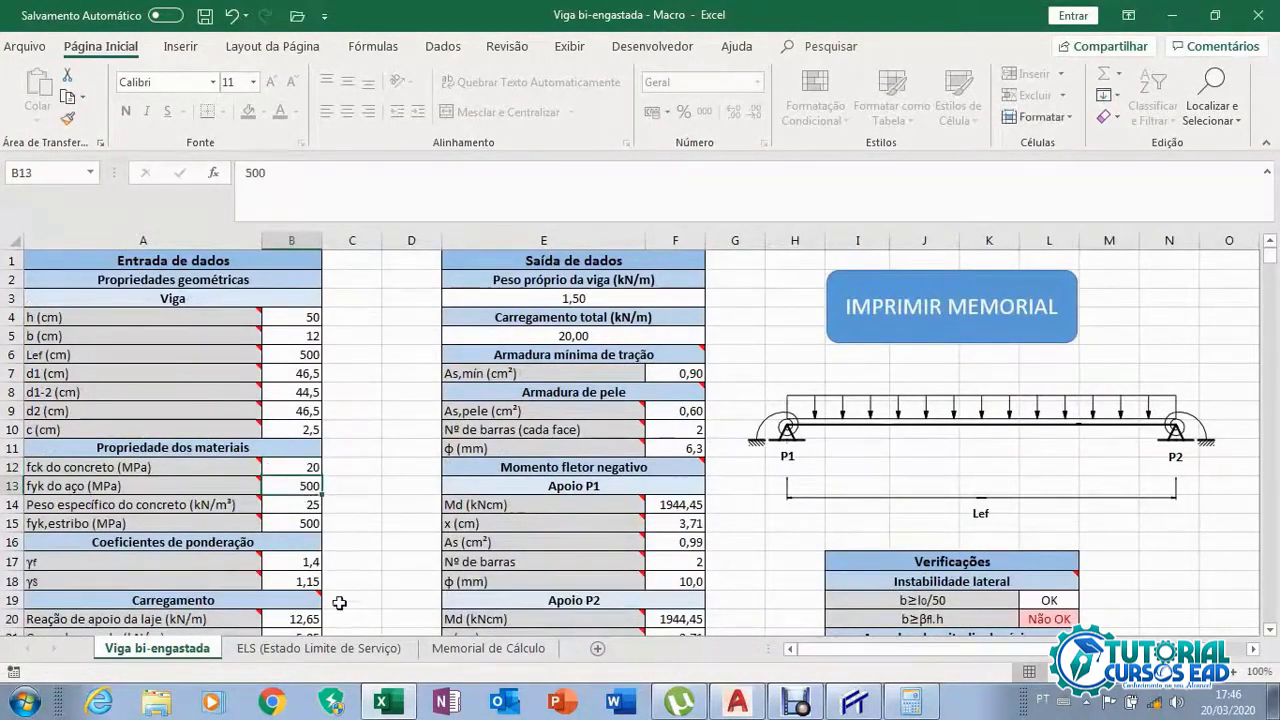
{"action": "left_click", "coordinate": [318, 648]}
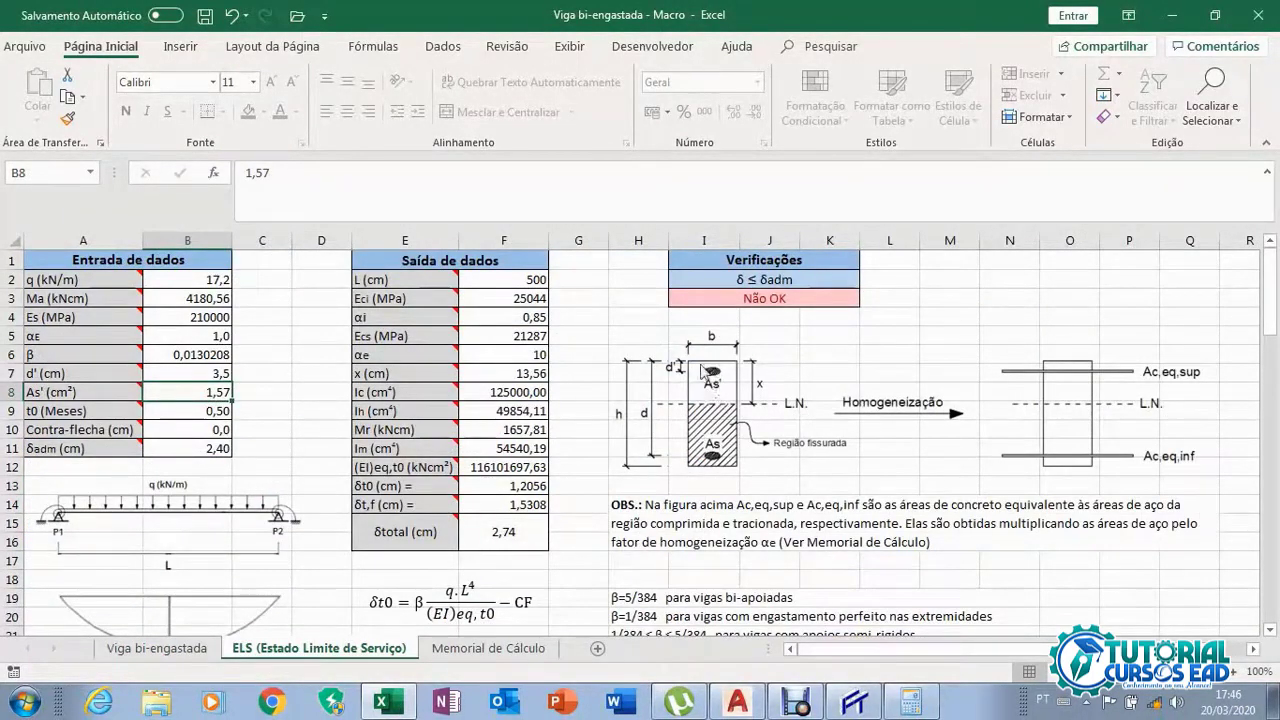
Double the compression steel As' with =2*1,57 and set t0 (Meses) to 1 in the ELS inputs
{"action": "double_click", "coordinate": [155, 392]}
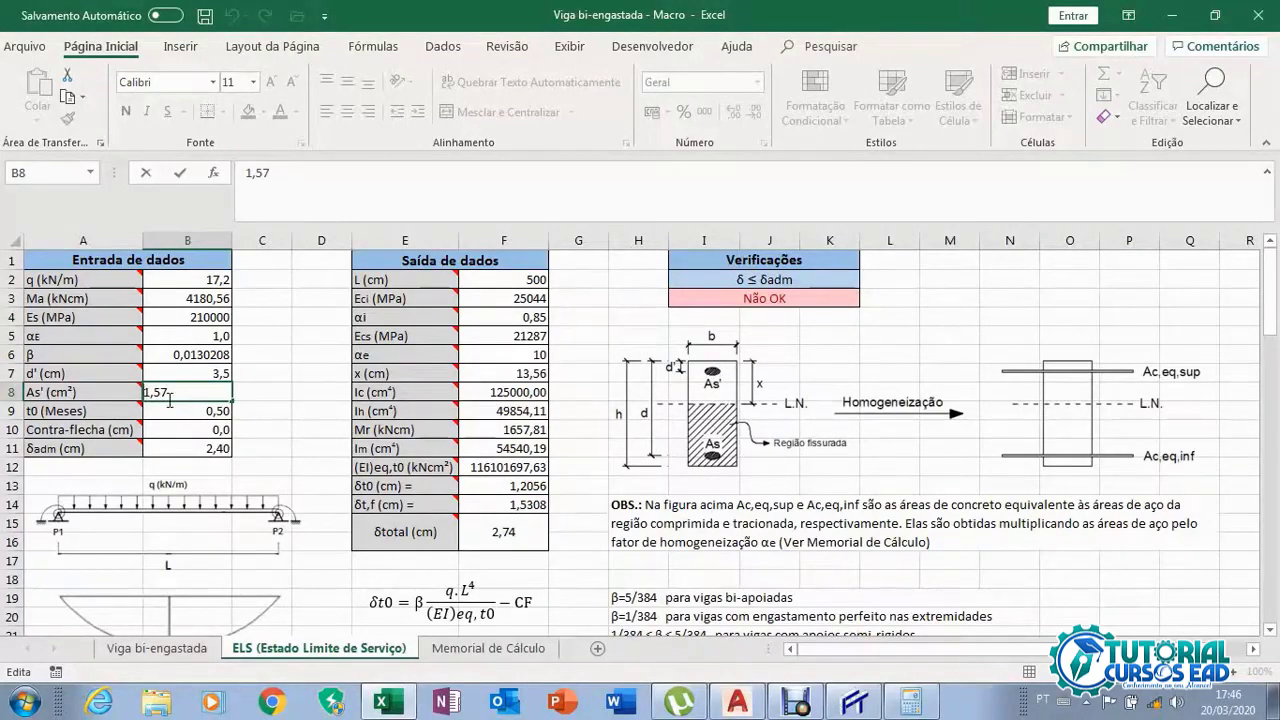
{"action": "key", "text": "Home"}
{"action": "type", "text": "=2*"}
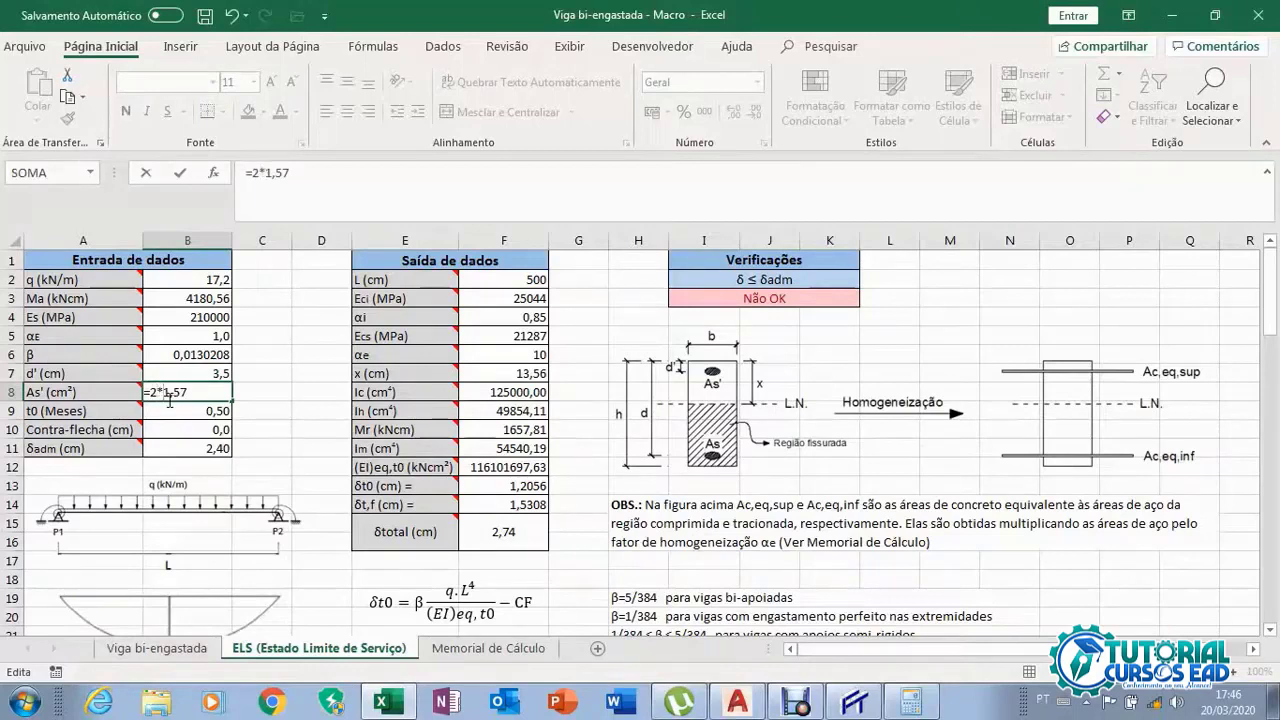
{"action": "key", "text": "Return"}
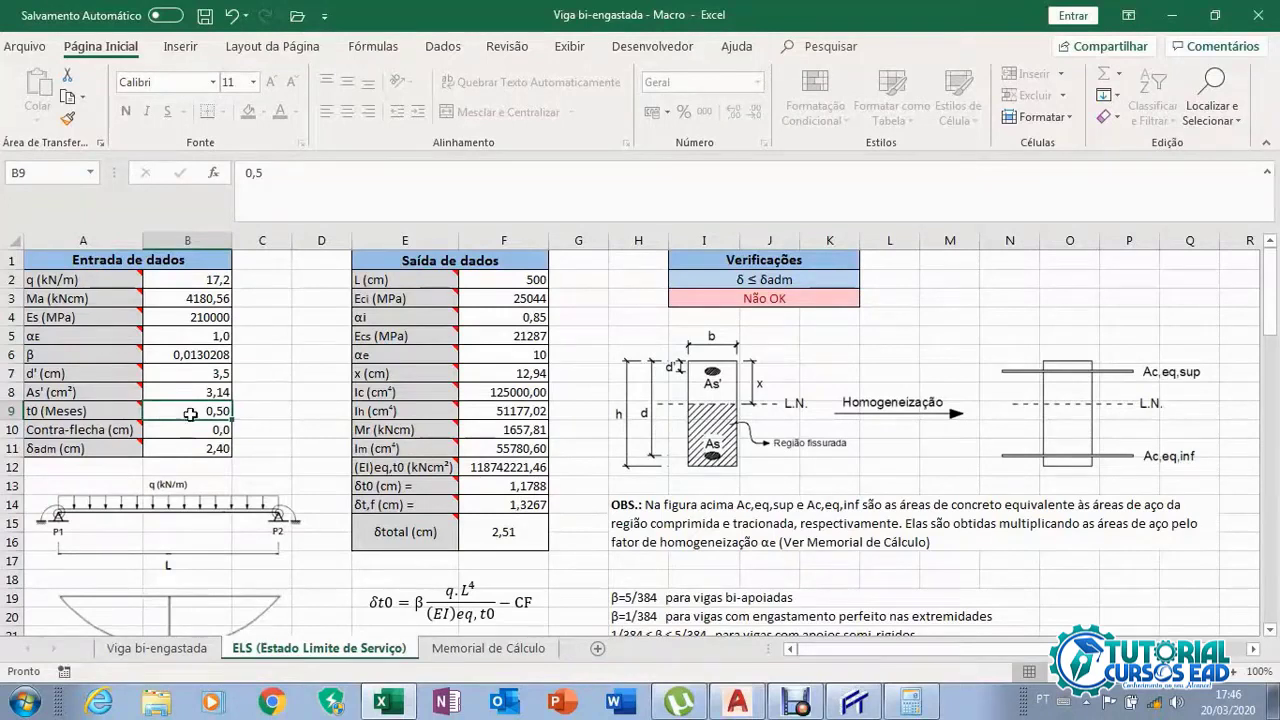
{"action": "type", "text": "1"}
{"action": "key", "text": "Return"}
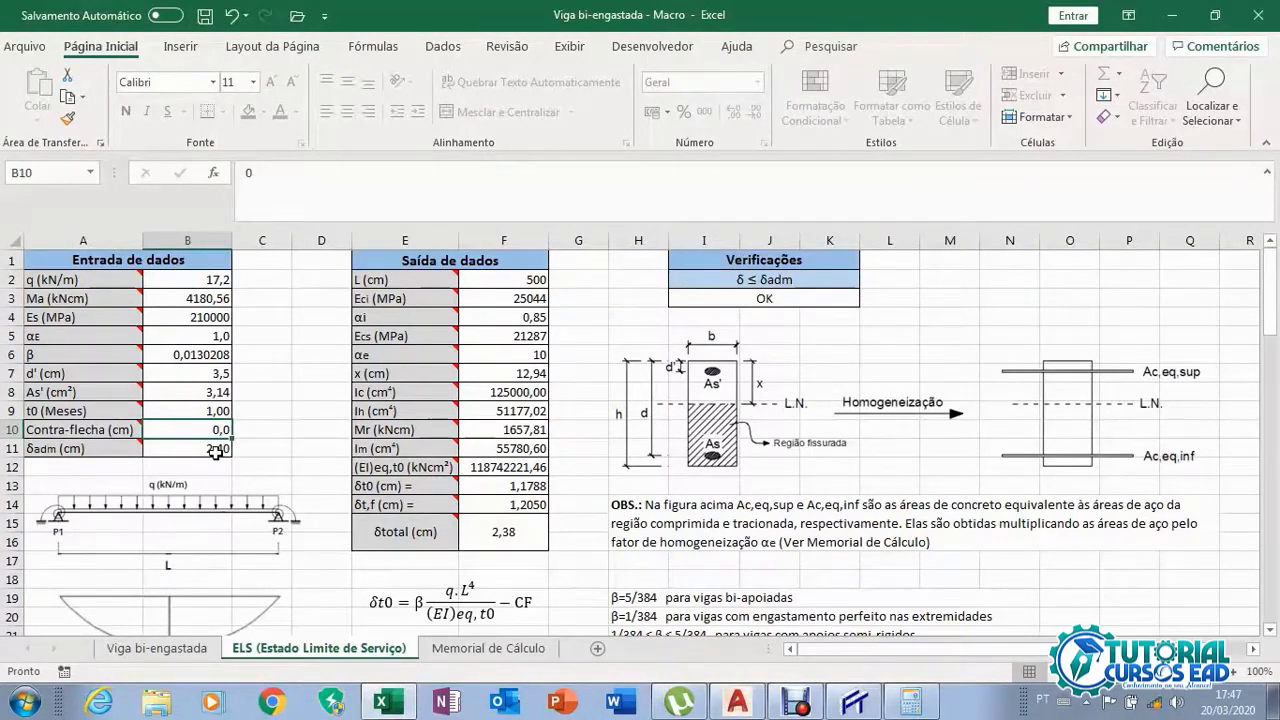
Restore the ELS inputs As' to 1,57 cm² and t0 (Meses) to 0,5
{"action": "left_click", "coordinate": [210, 374]}
{"action": "left_click", "coordinate": [177, 392]}
{"action": "double_click", "coordinate": [170, 393]}
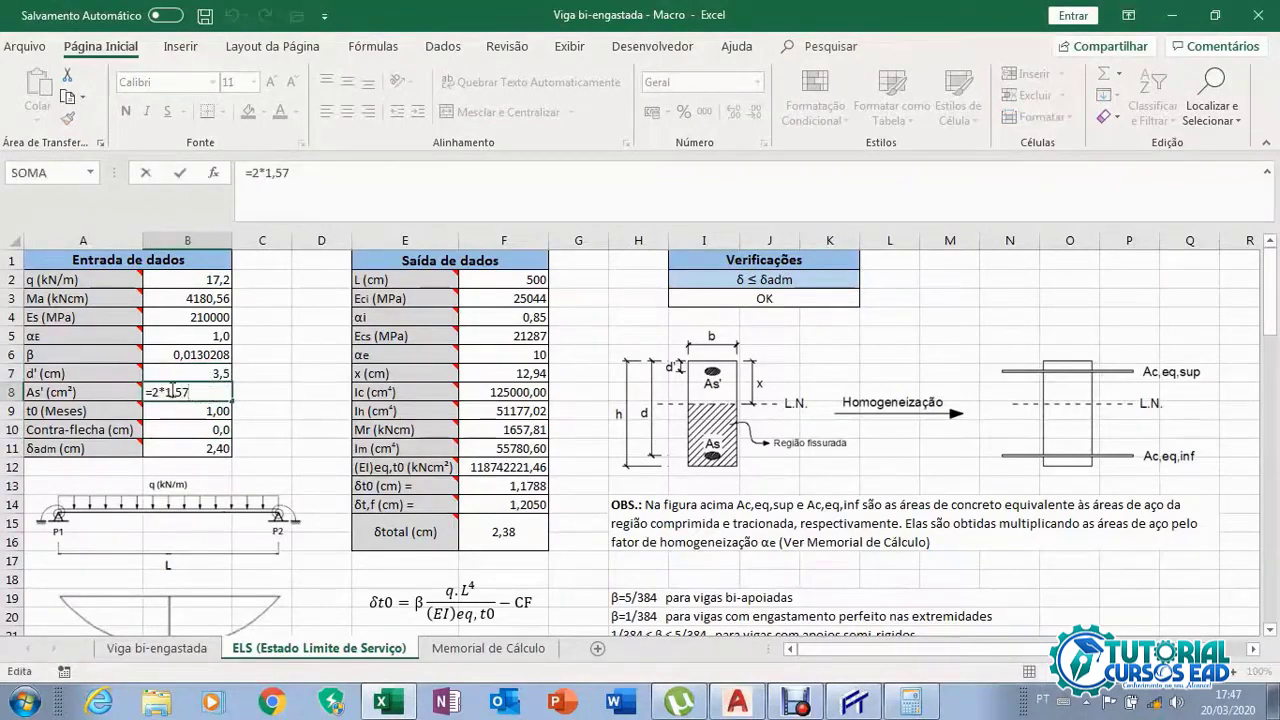
{"action": "key", "text": "BackSpace"}
{"action": "key", "text": "BackSpace"}
{"action": "key", "text": "BackSpace"}
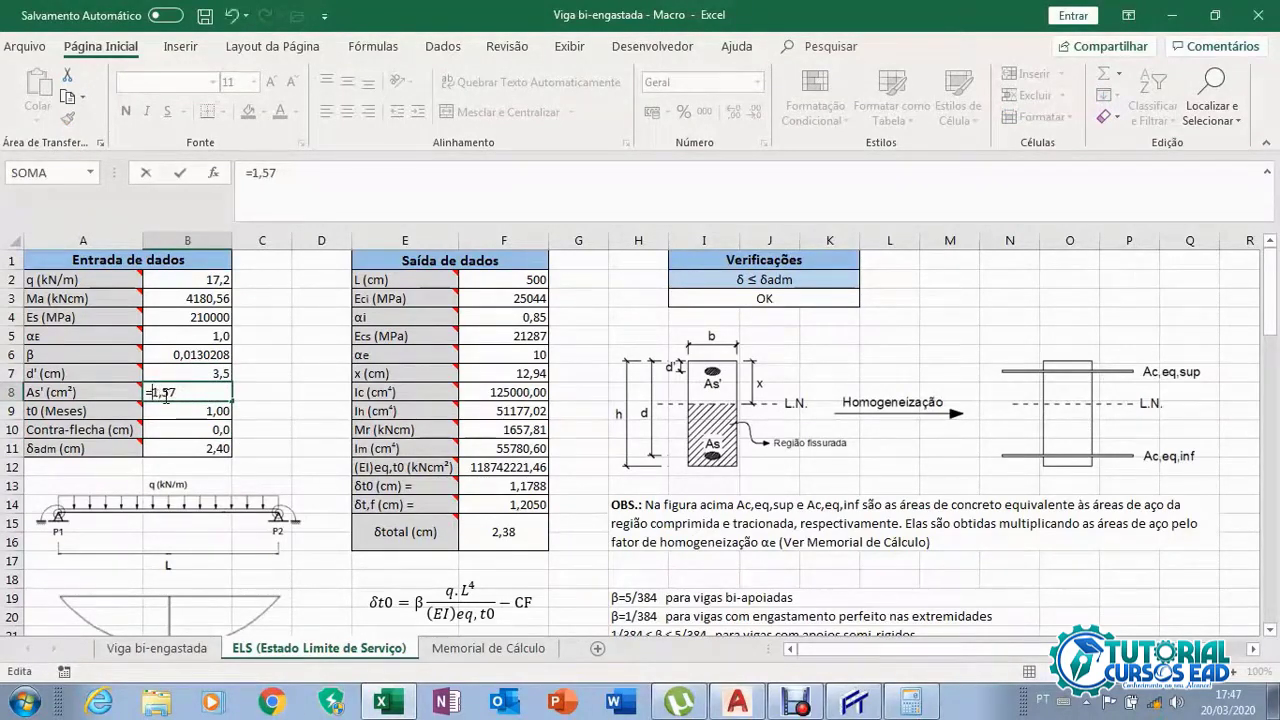
{"action": "key", "text": "Return"}
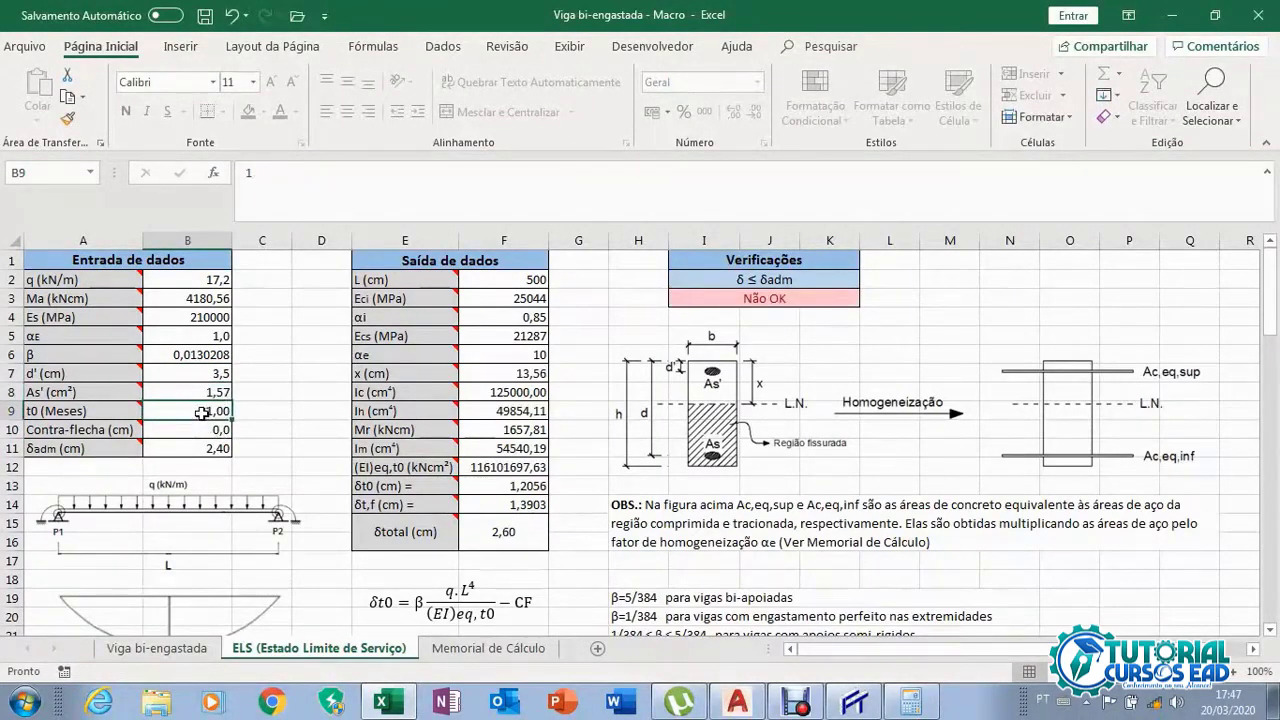
{"action": "type", "text": "0"}
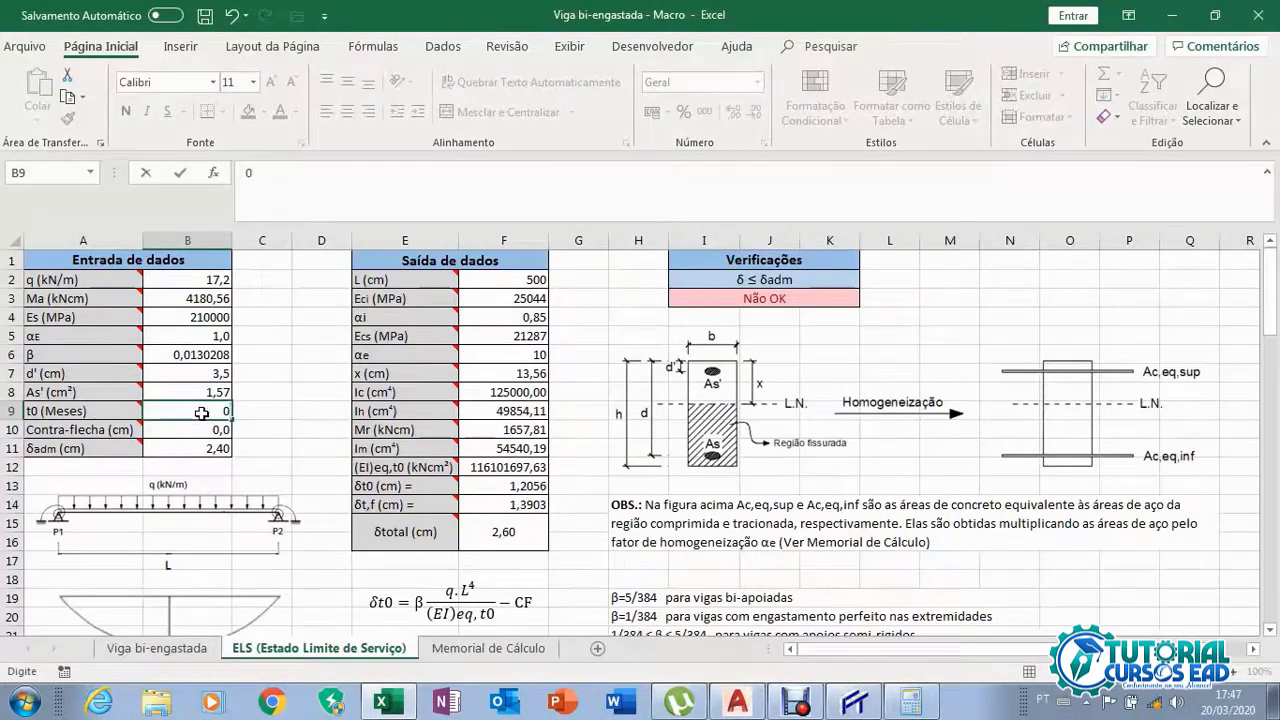
{"action": "type", "text": ",5"}
{"action": "left_click", "coordinate": [201, 394]}
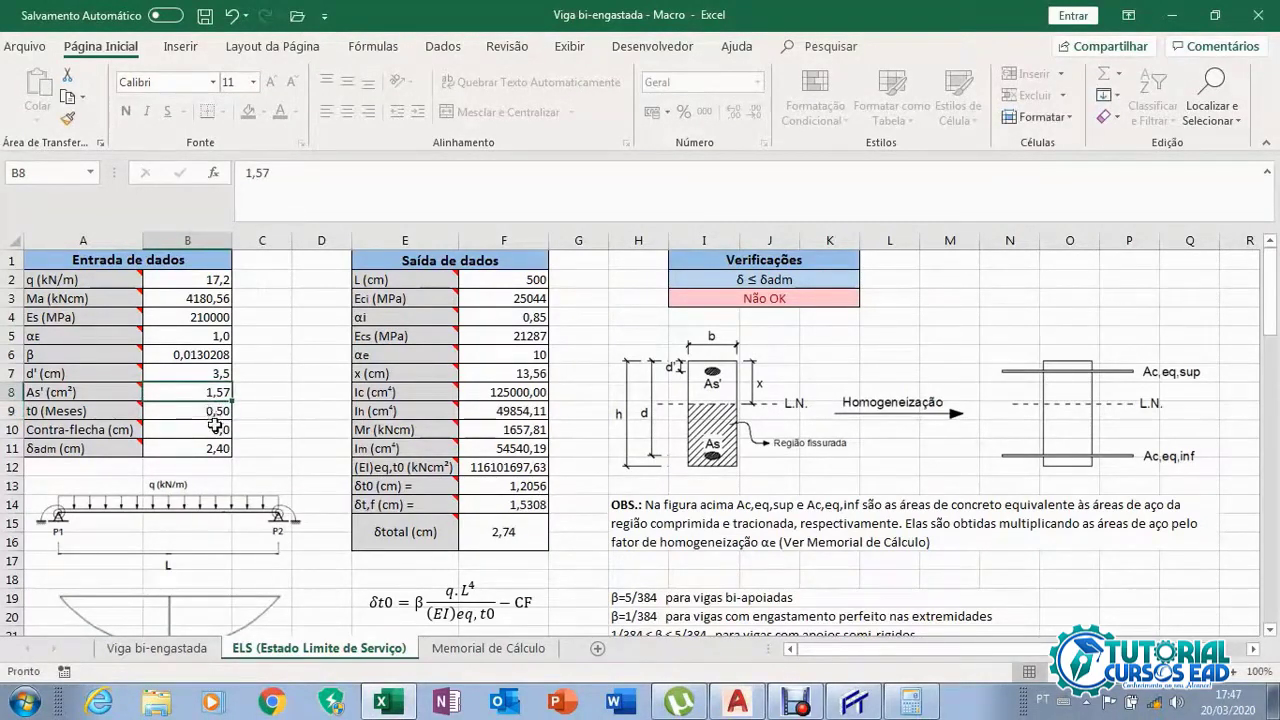
Set the Contra-flecha input to 1 cm in the ELS sheet
{"action": "left_click", "coordinate": [211, 429]}
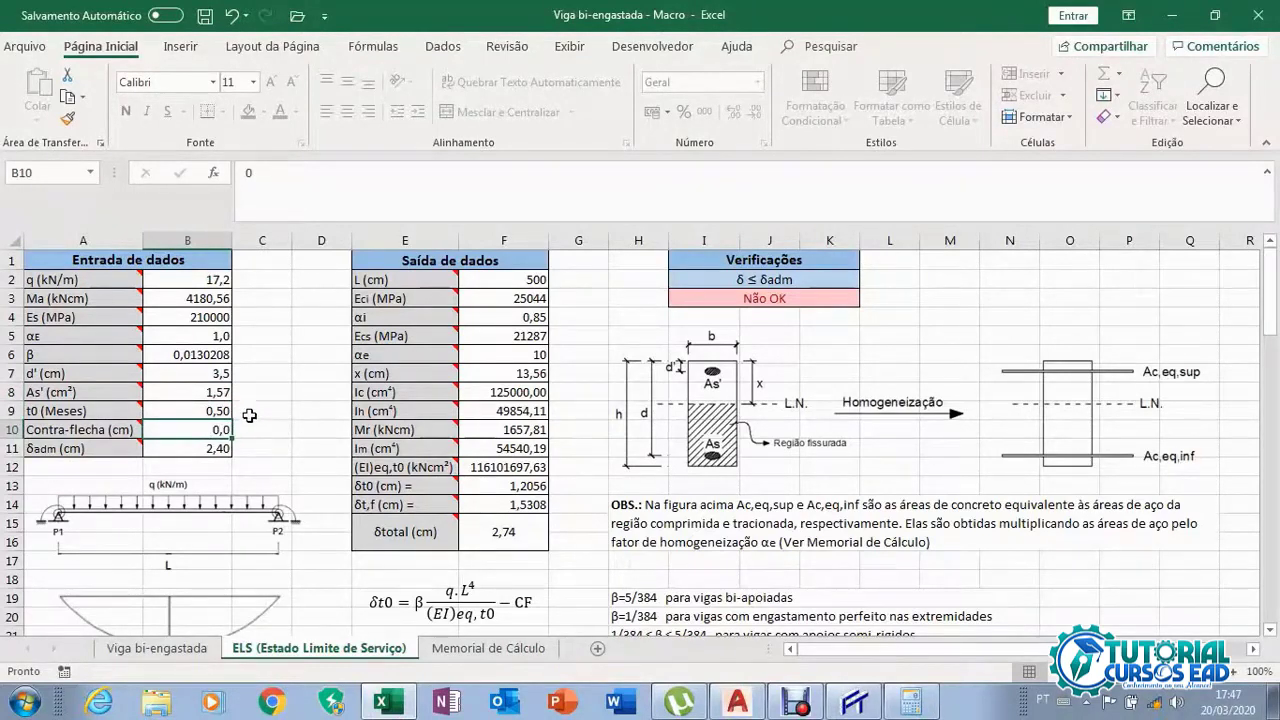
{"action": "type", "text": "1"}
{"action": "left_click", "coordinate": [192, 413]}
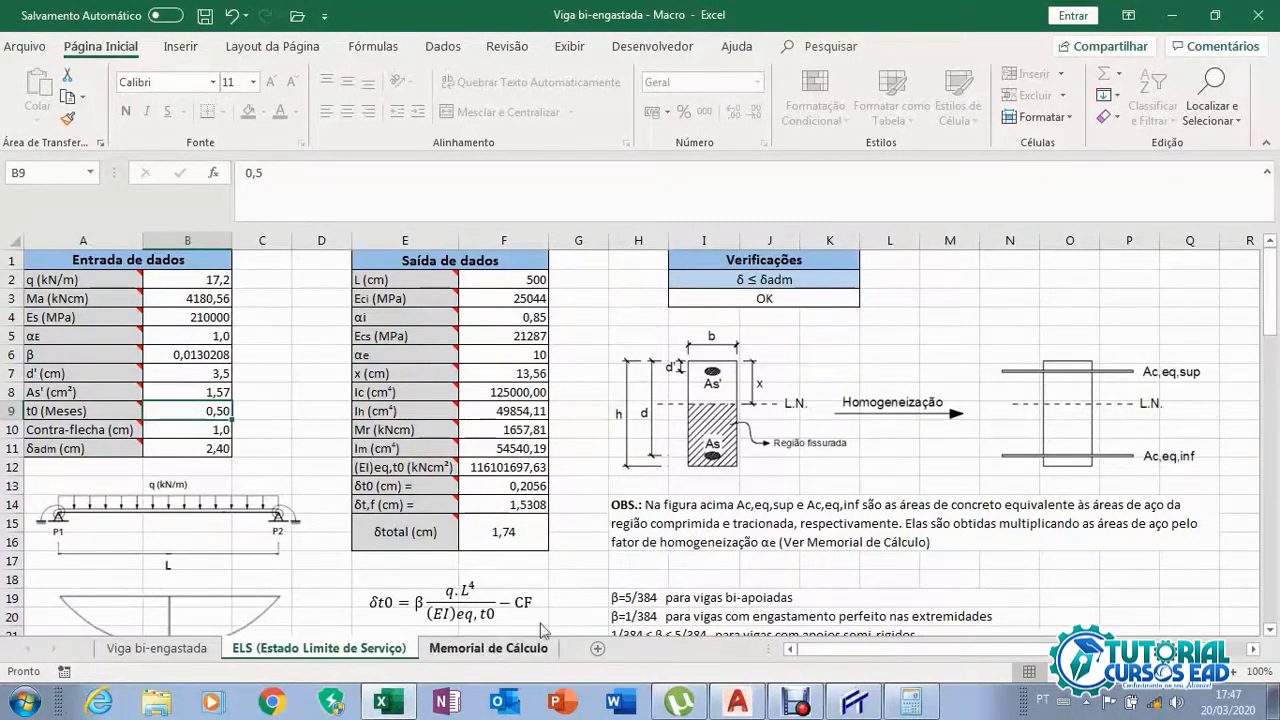
Look through the Viga bi-engastada and ELS sheets, and examine the Memorial de Cálculo from loads to longitudinal bar anchorage
{"action": "left_click", "coordinate": [190, 650]}
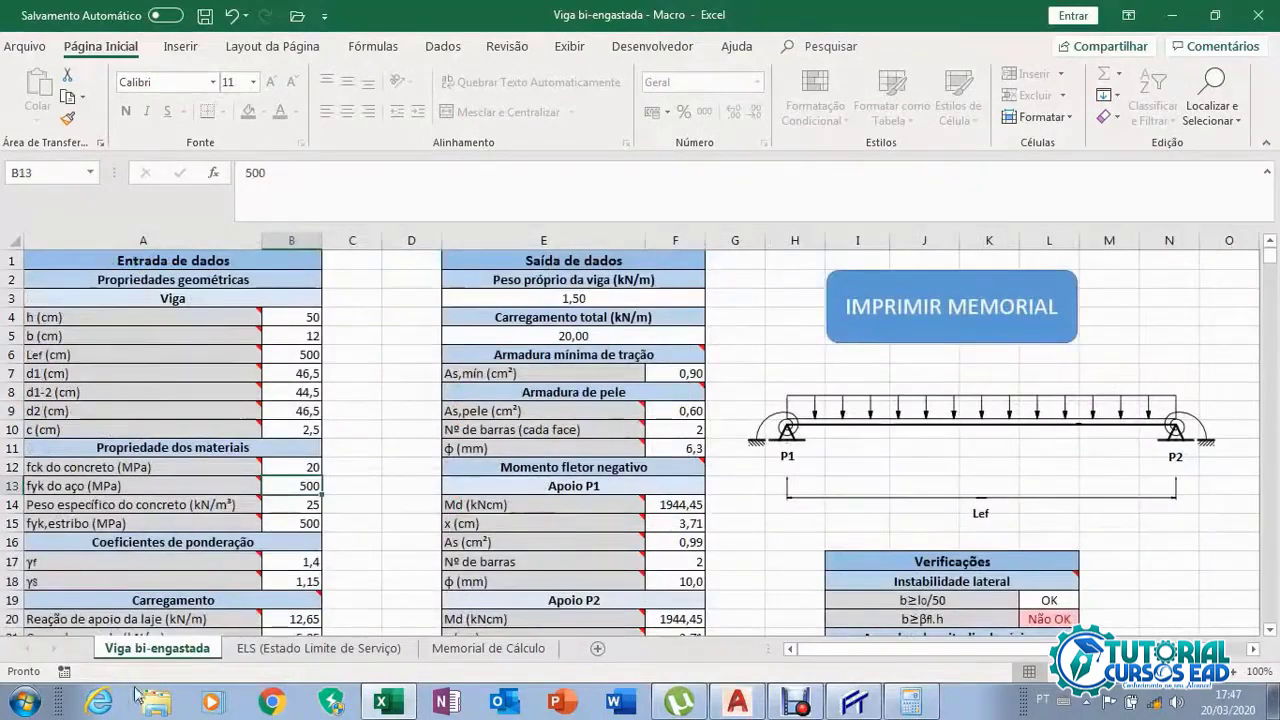
{"action": "left_click", "coordinate": [309, 651]}
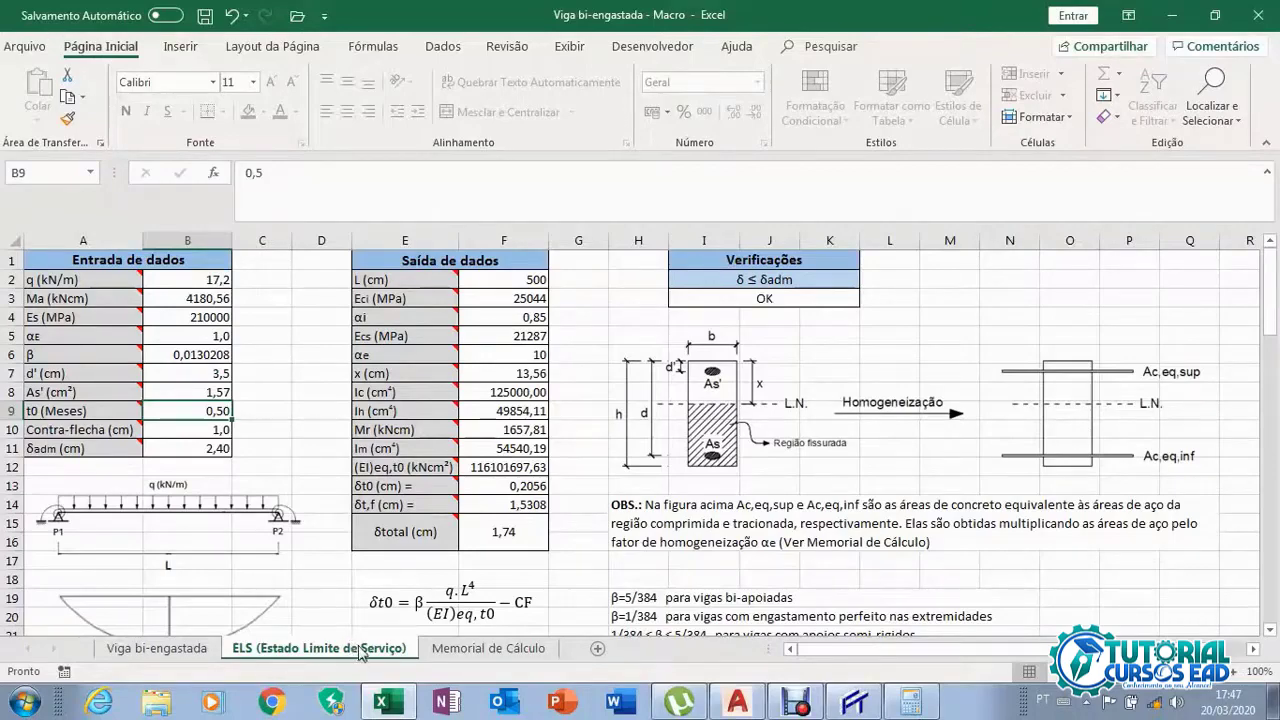
{"action": "left_click", "coordinate": [467, 657]}
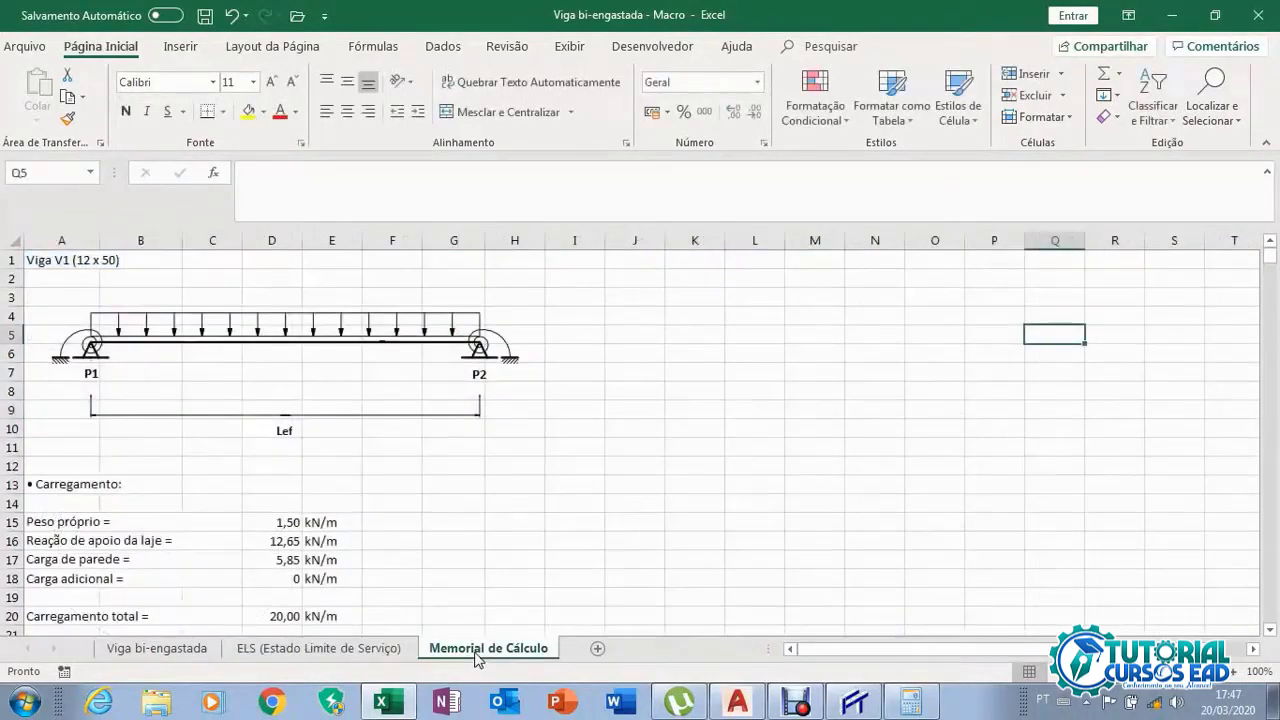
{"action": "scroll", "coordinate": [781, 402], "scroll_direction": "down", "scroll_amount": 1}
{"action": "scroll", "coordinate": [781, 402], "scroll_direction": "down", "scroll_amount": 13}
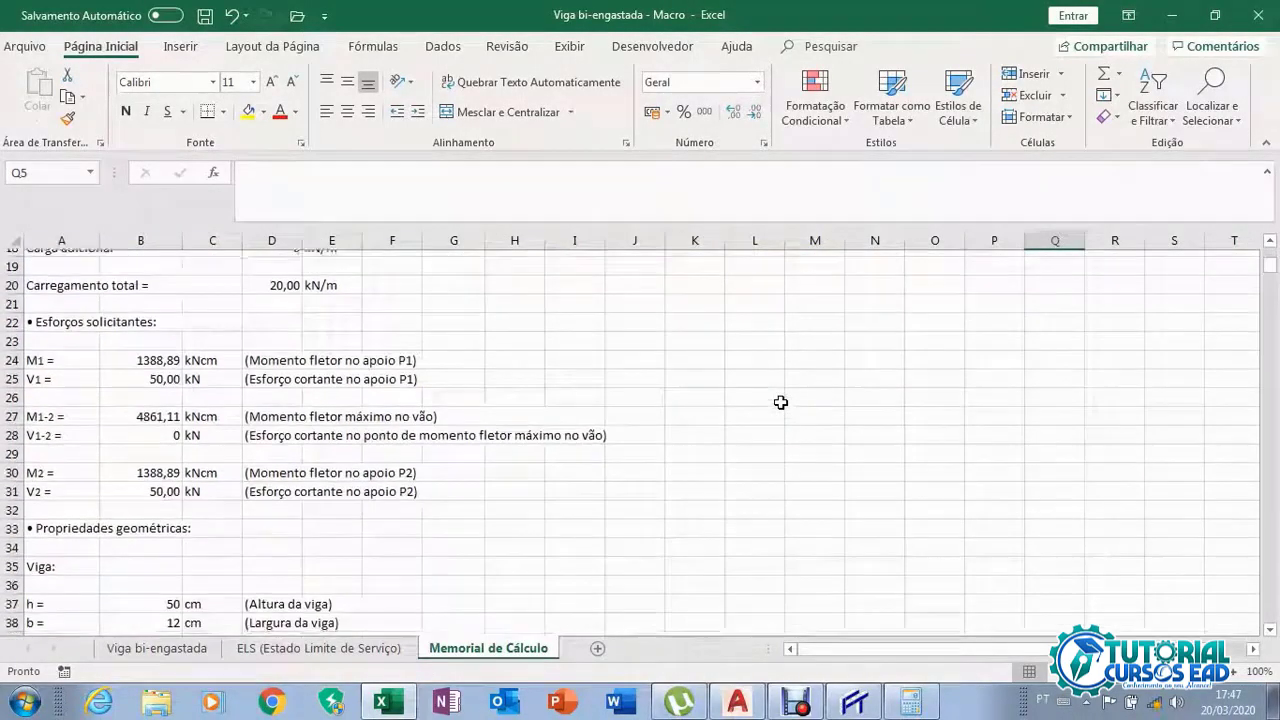
{"action": "scroll", "coordinate": [781, 402], "scroll_direction": "down", "scroll_amount": 1}
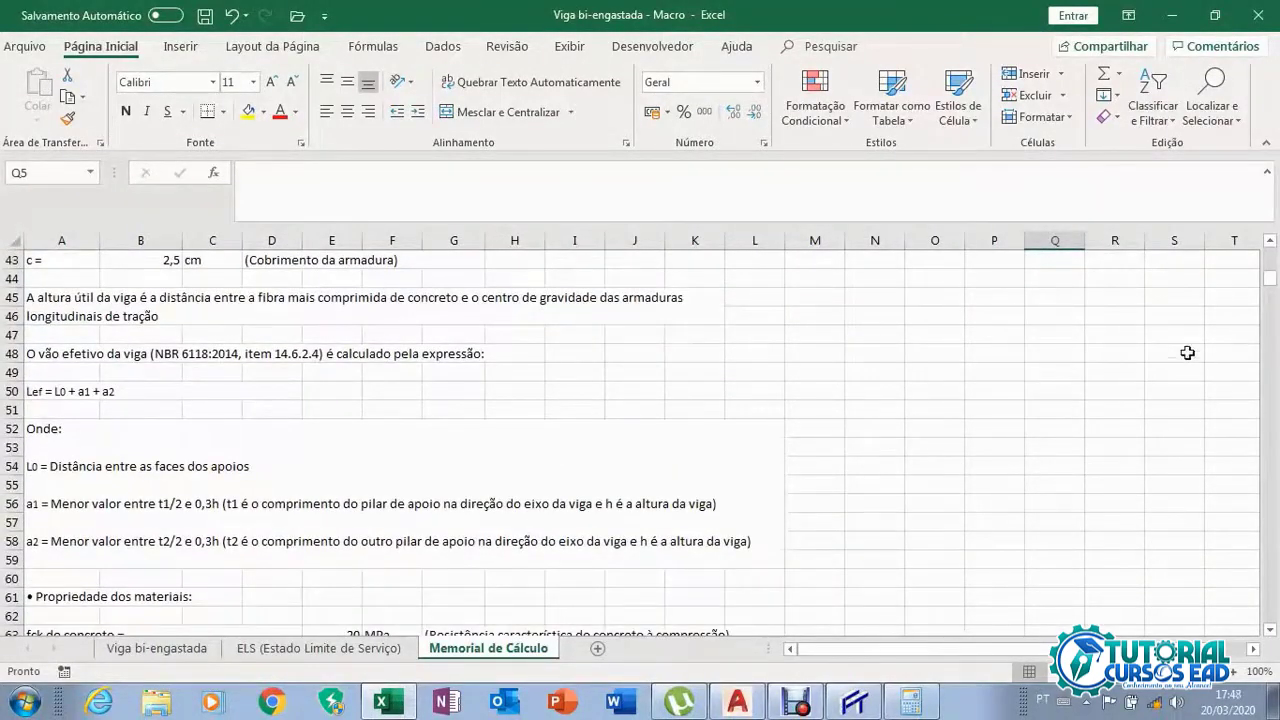
{"action": "left_click_drag", "start_coordinate": [1270, 278], "coordinate": [1274, 311]}
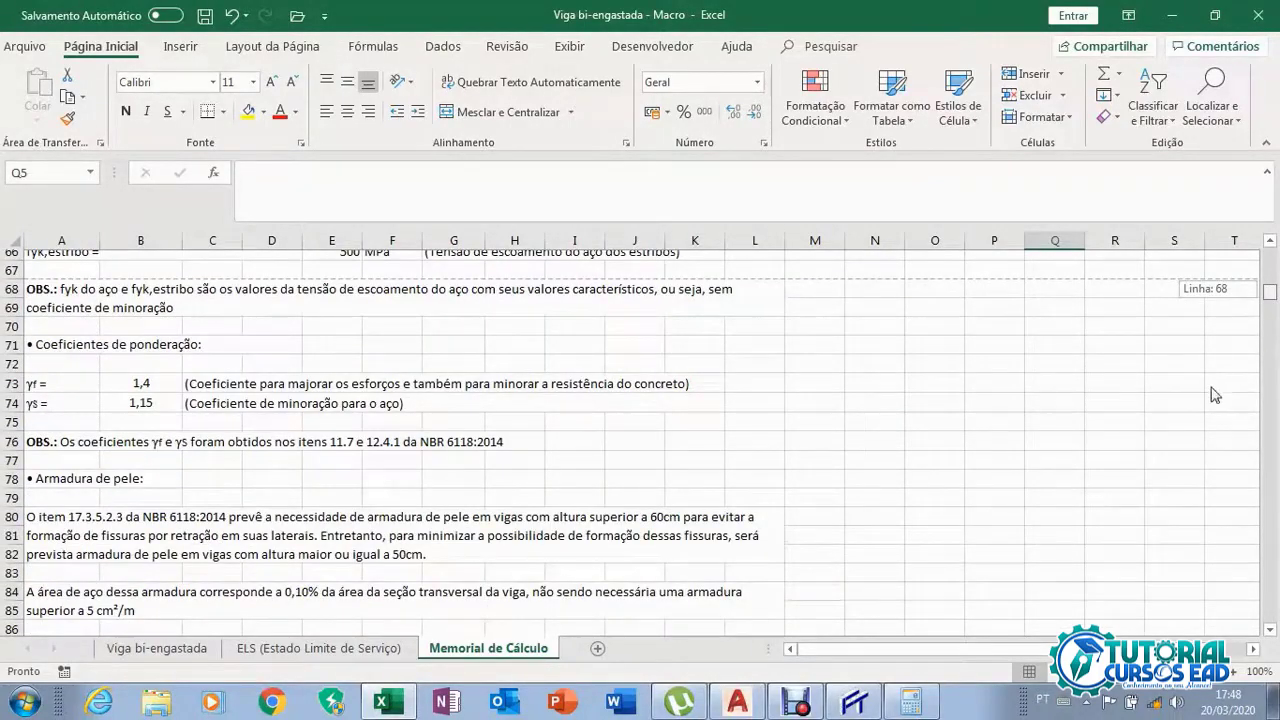
{"action": "scroll", "coordinate": [1122, 393], "scroll_direction": "down", "scroll_amount": 1}
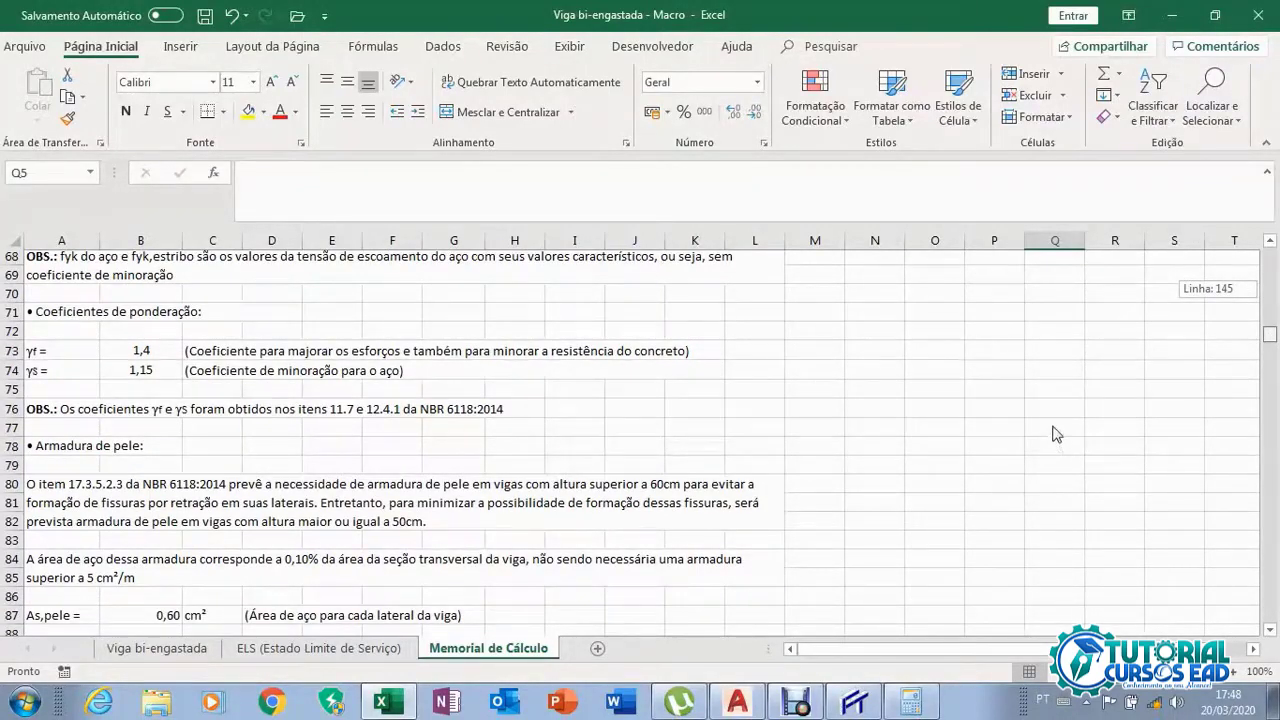
{"action": "scroll", "coordinate": [1130, 410], "scroll_direction": "down", "scroll_amount": 20}
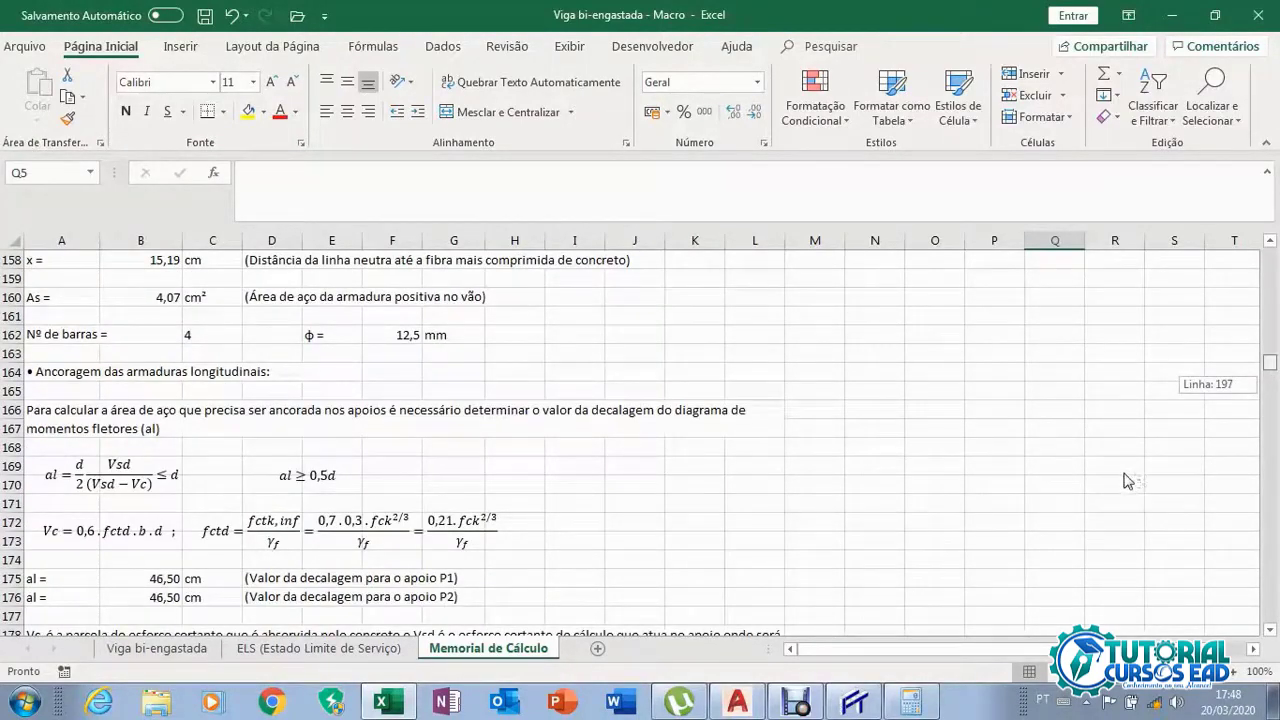
{"action": "scroll", "coordinate": [1047, 492], "scroll_direction": "down", "scroll_amount": 13}
{"action": "left_click", "coordinate": [1046, 492]}
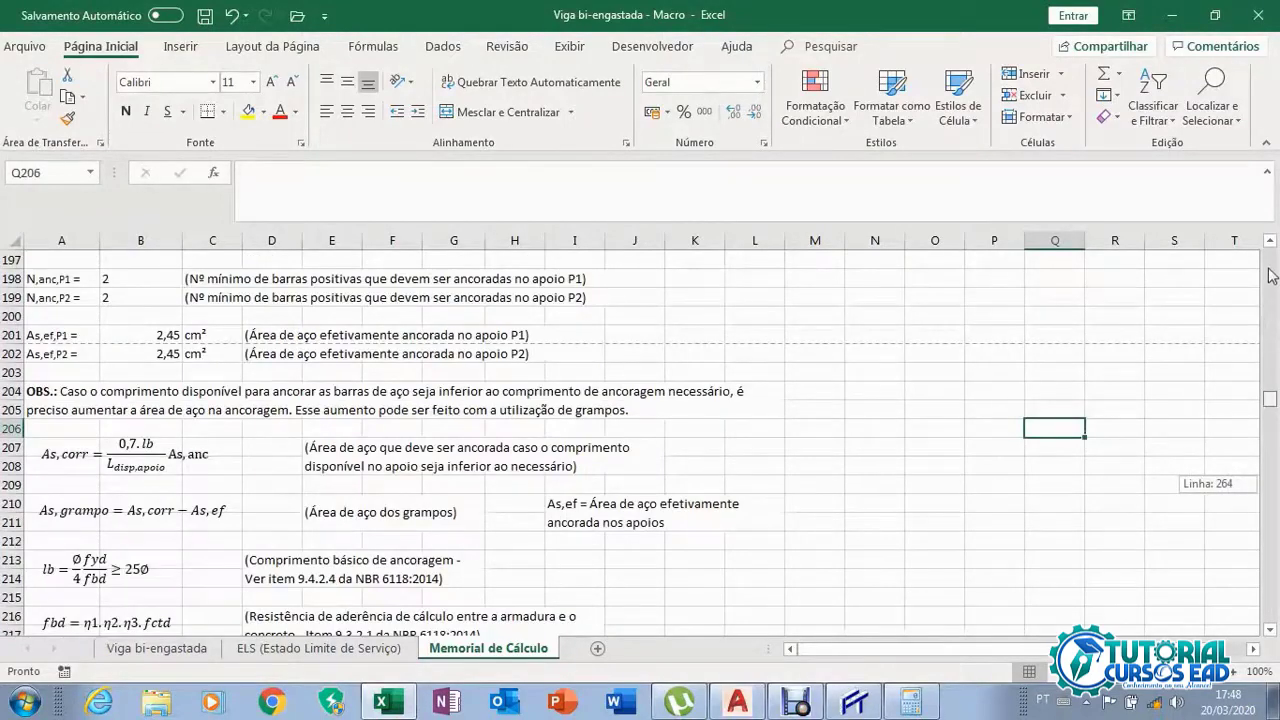
{"action": "left_click_drag", "start_coordinate": [1270, 240], "coordinate": [1270, 257]}
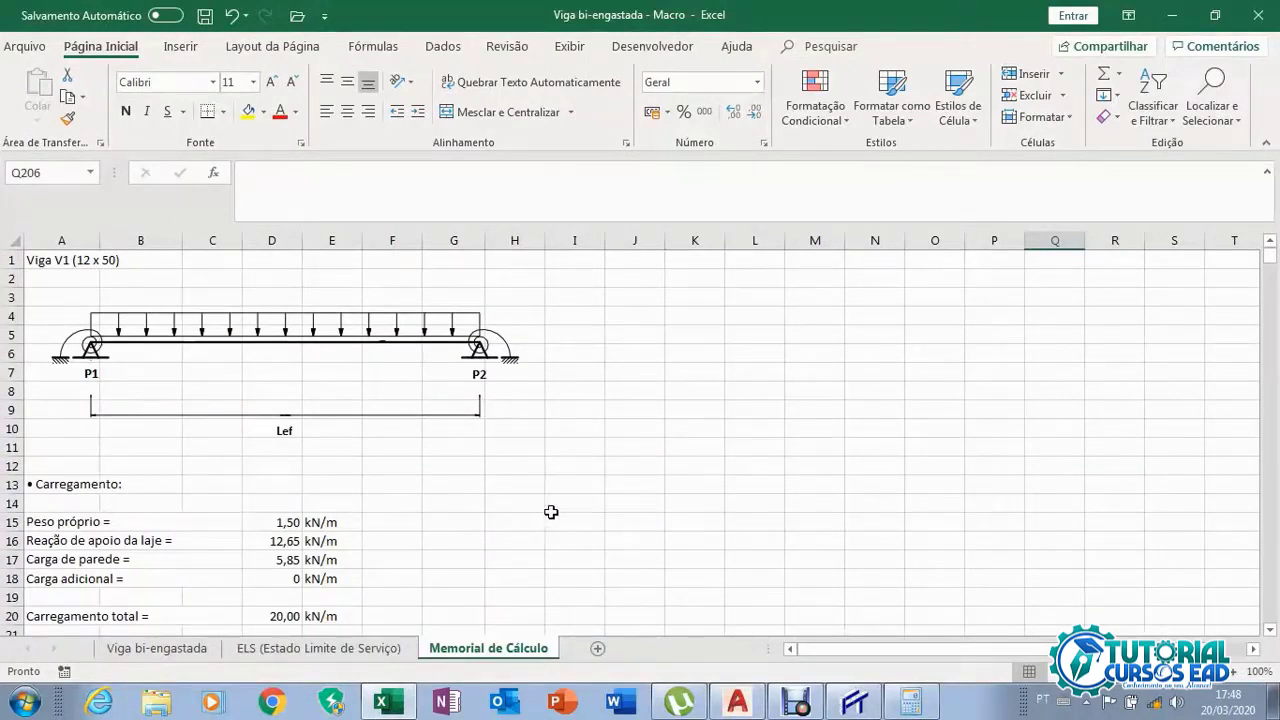
Generate the calculation report PDF from the Viga bi-engastada sheet and collapse the tools pane in Adobe Acrobat Reader
{"action": "left_click", "coordinate": [191, 651]}
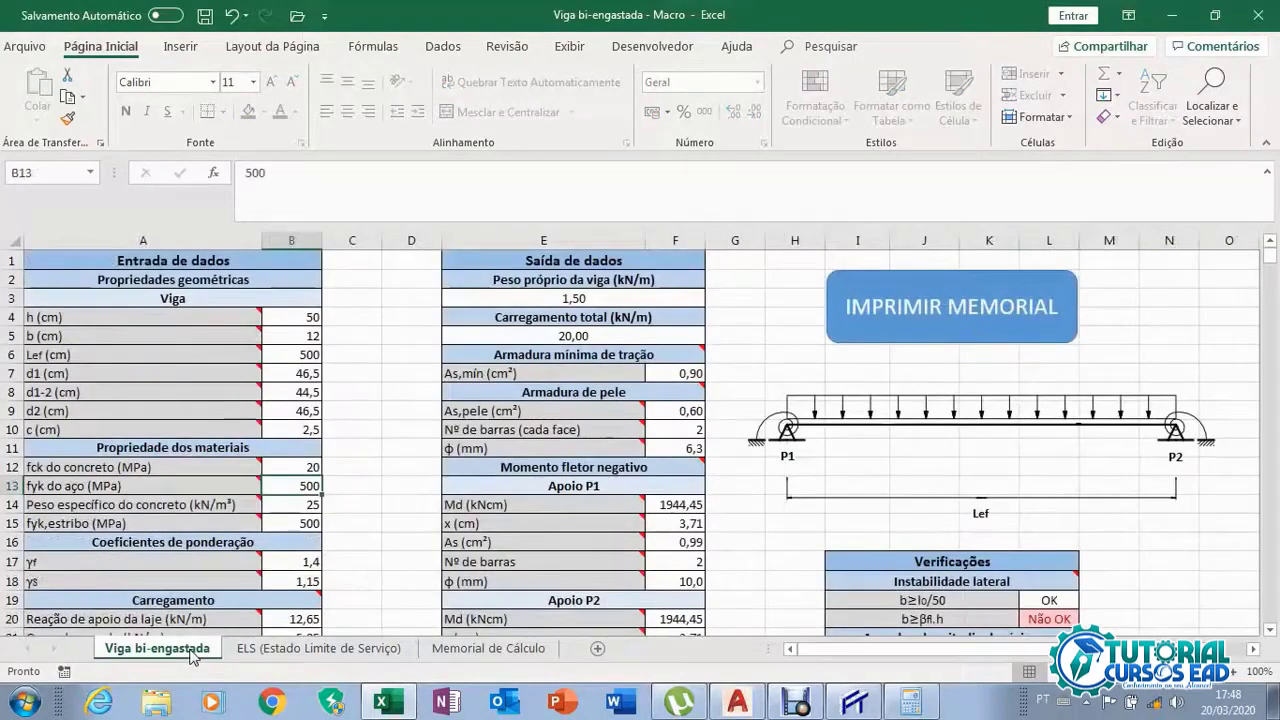
{"action": "left_click", "coordinate": [940, 327]}
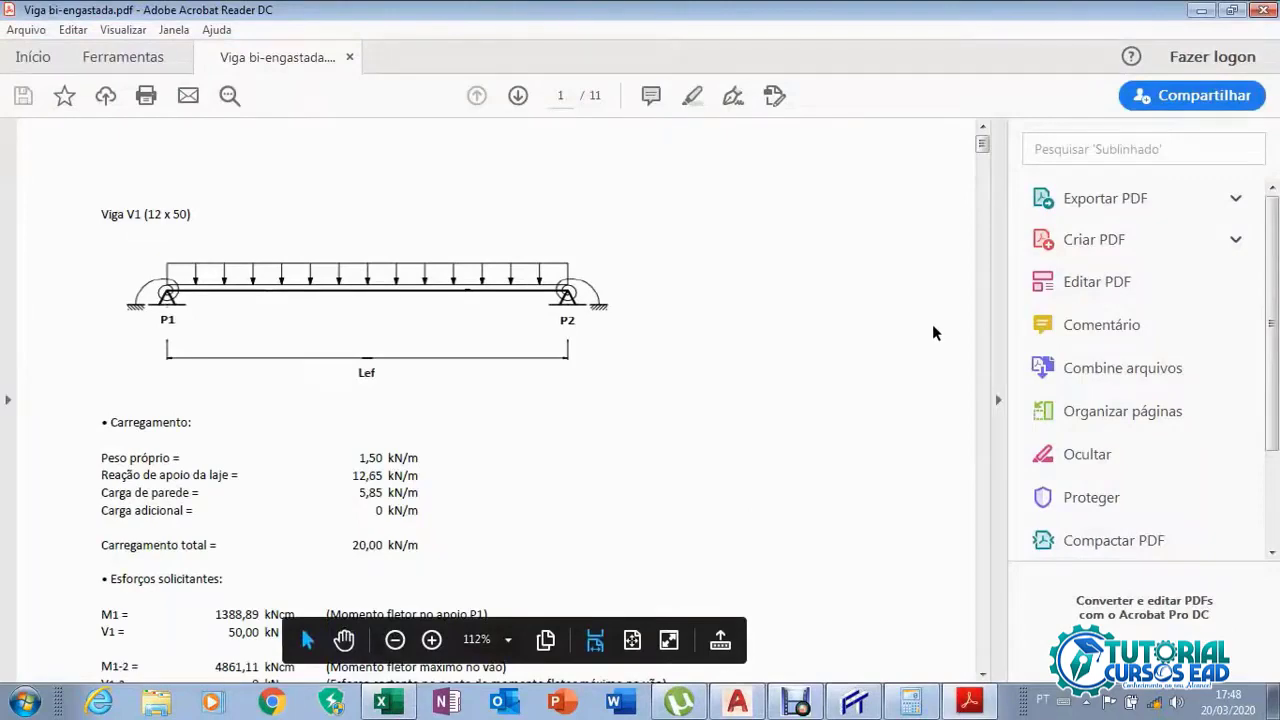
{"action": "left_click", "coordinate": [999, 399]}
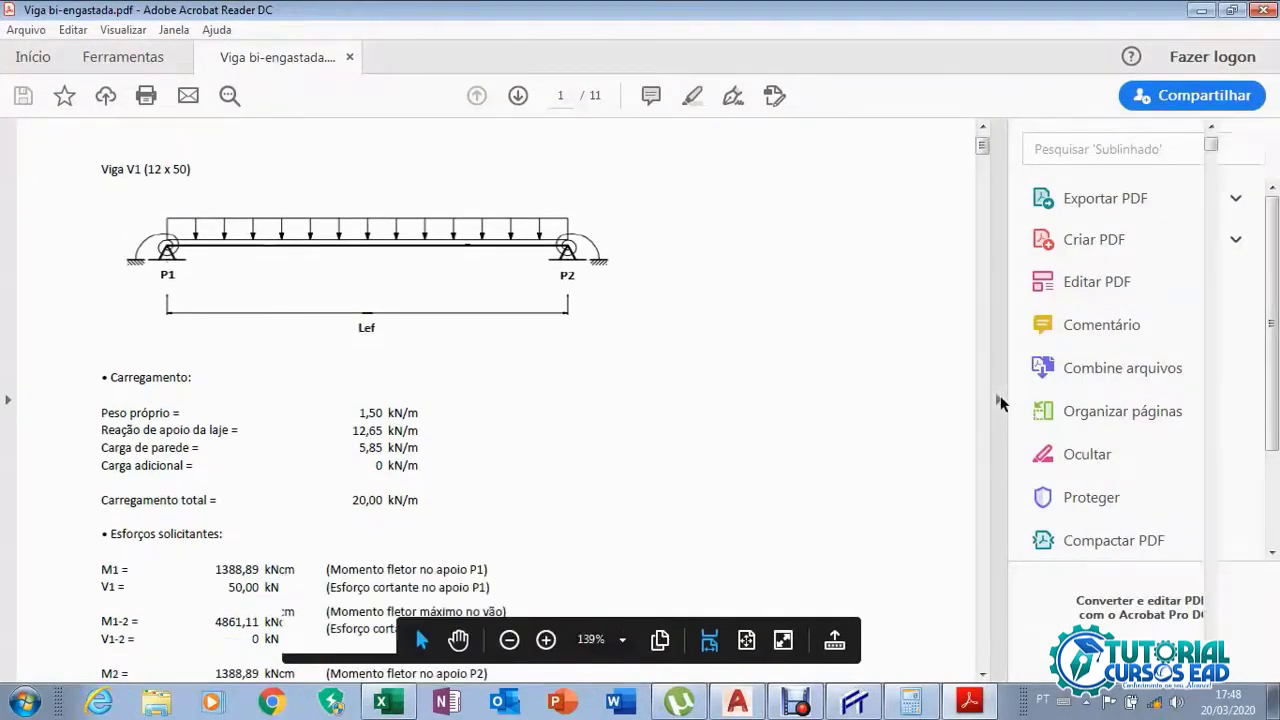
Examine the PDF report's first four pages, covering loads, internal forces, beam properties, flexural reinforcement and anchorage at the supports
{"action": "scroll", "coordinate": [1023, 299], "scroll_direction": "down", "scroll_amount": 10}
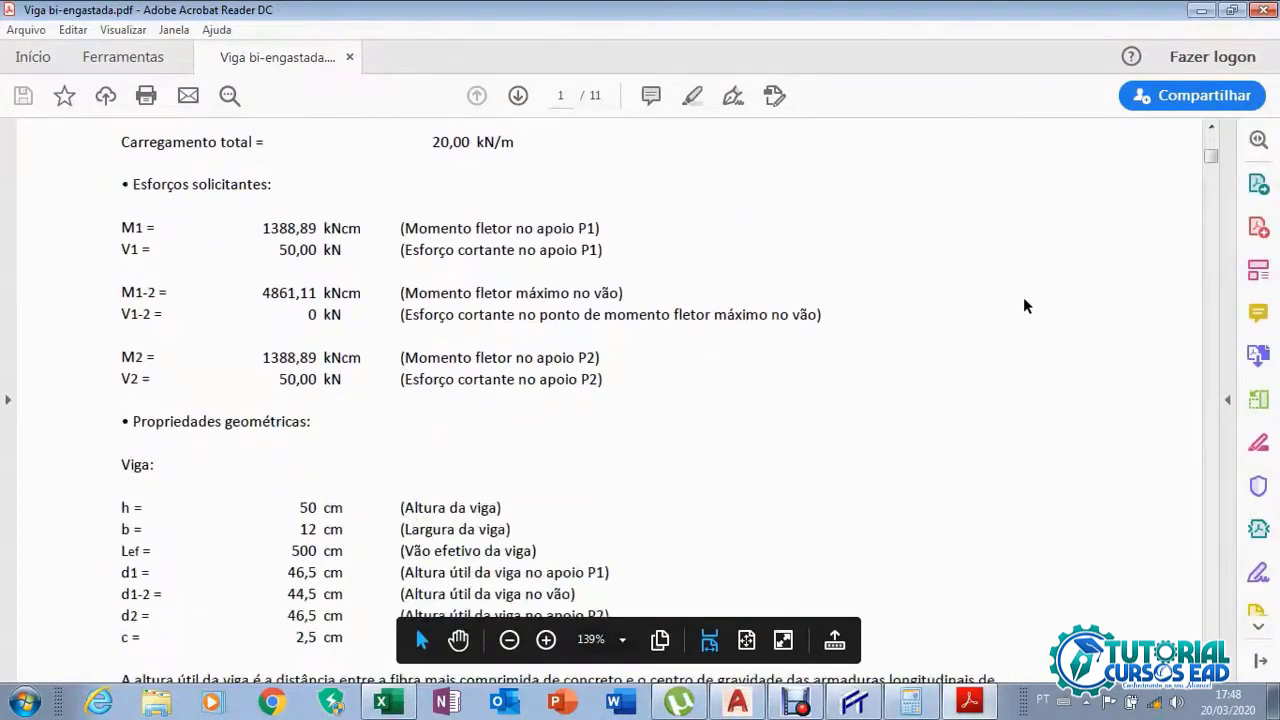
{"action": "scroll", "coordinate": [1024, 305], "scroll_direction": "down", "scroll_amount": 12}
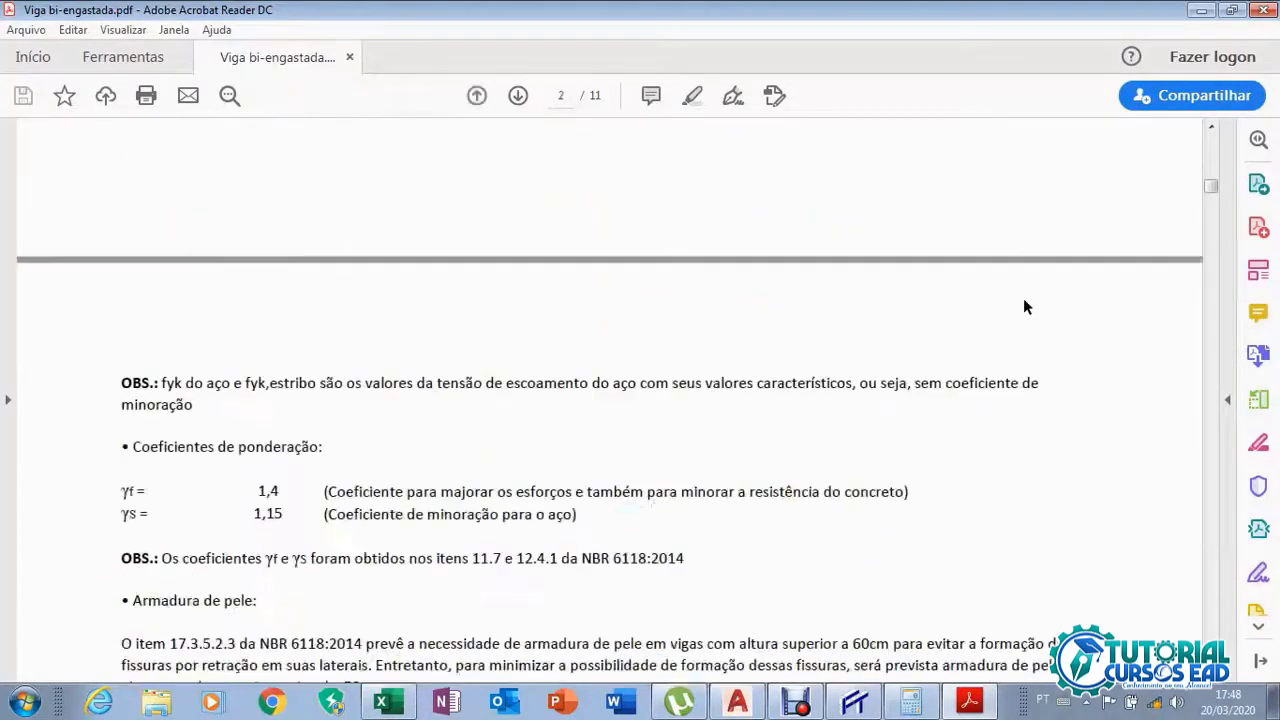
{"action": "scroll", "coordinate": [1025, 305], "scroll_direction": "down", "scroll_amount": 12}
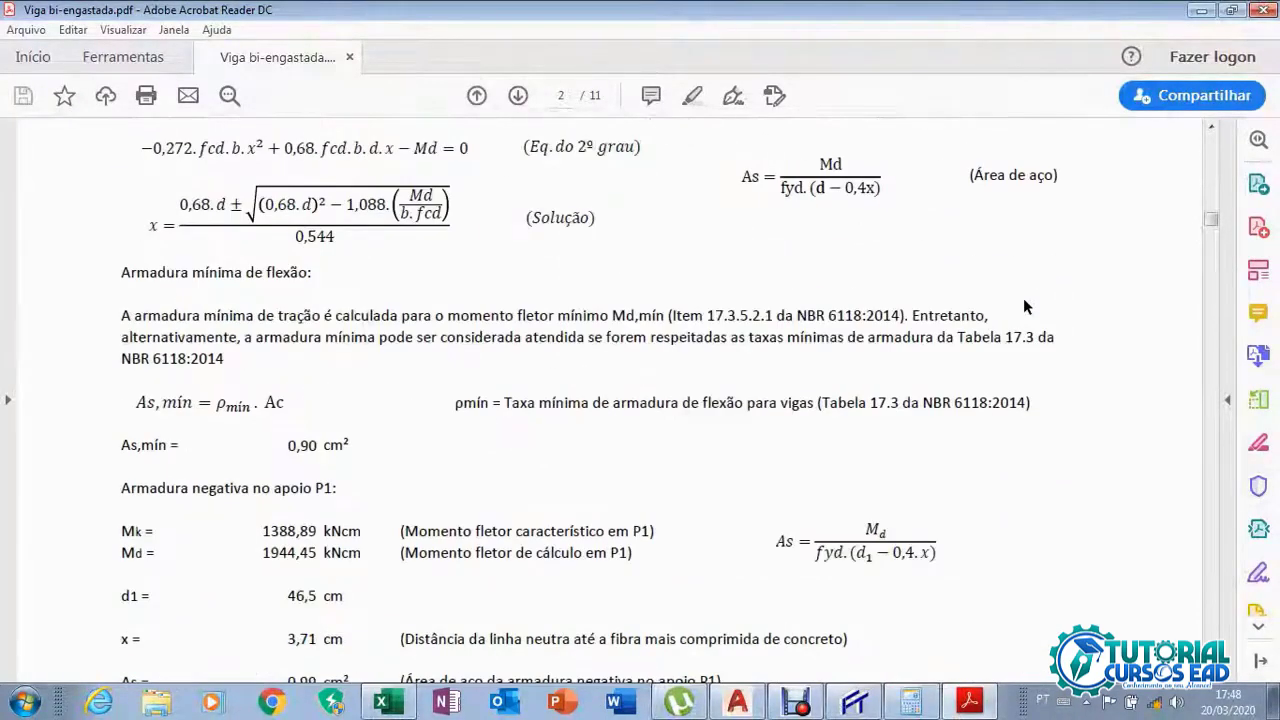
{"action": "scroll", "coordinate": [1057, 294], "scroll_direction": "down", "scroll_amount": 10}
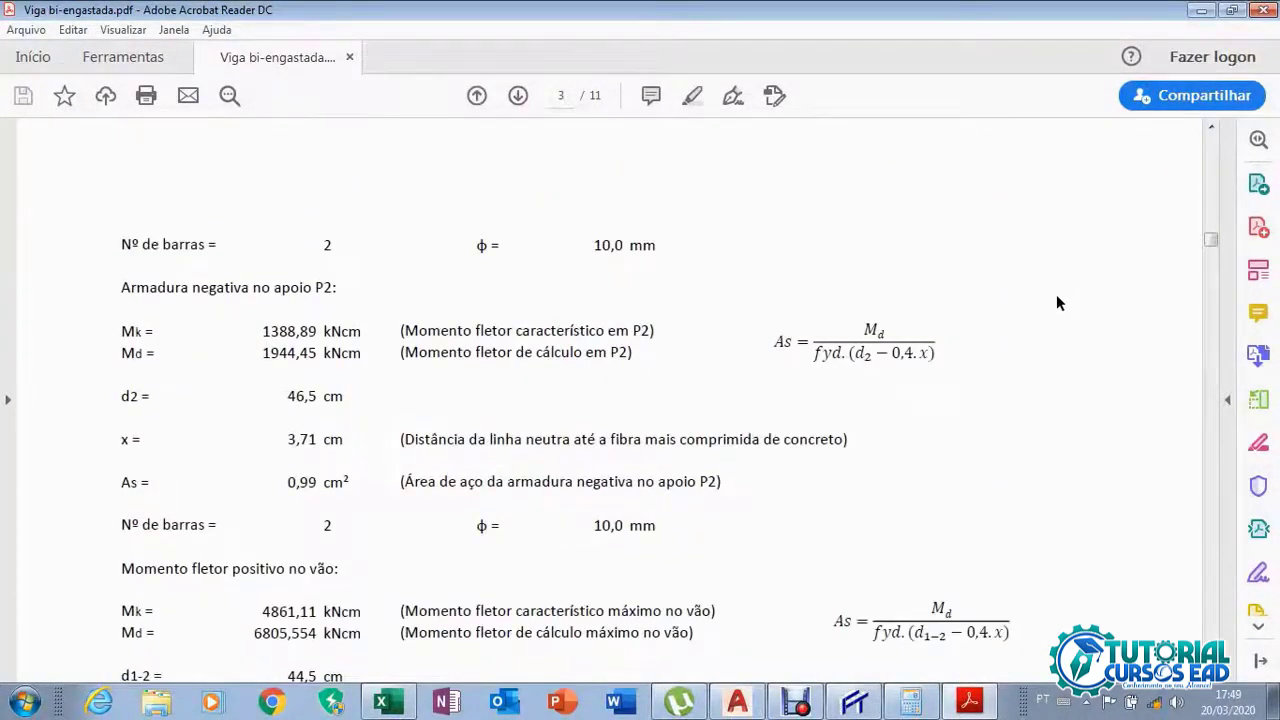
{"action": "scroll", "coordinate": [1056, 294], "scroll_direction": "down", "scroll_amount": 8}
{"action": "scroll", "coordinate": [1058, 302], "scroll_direction": "down", "scroll_amount": 12}
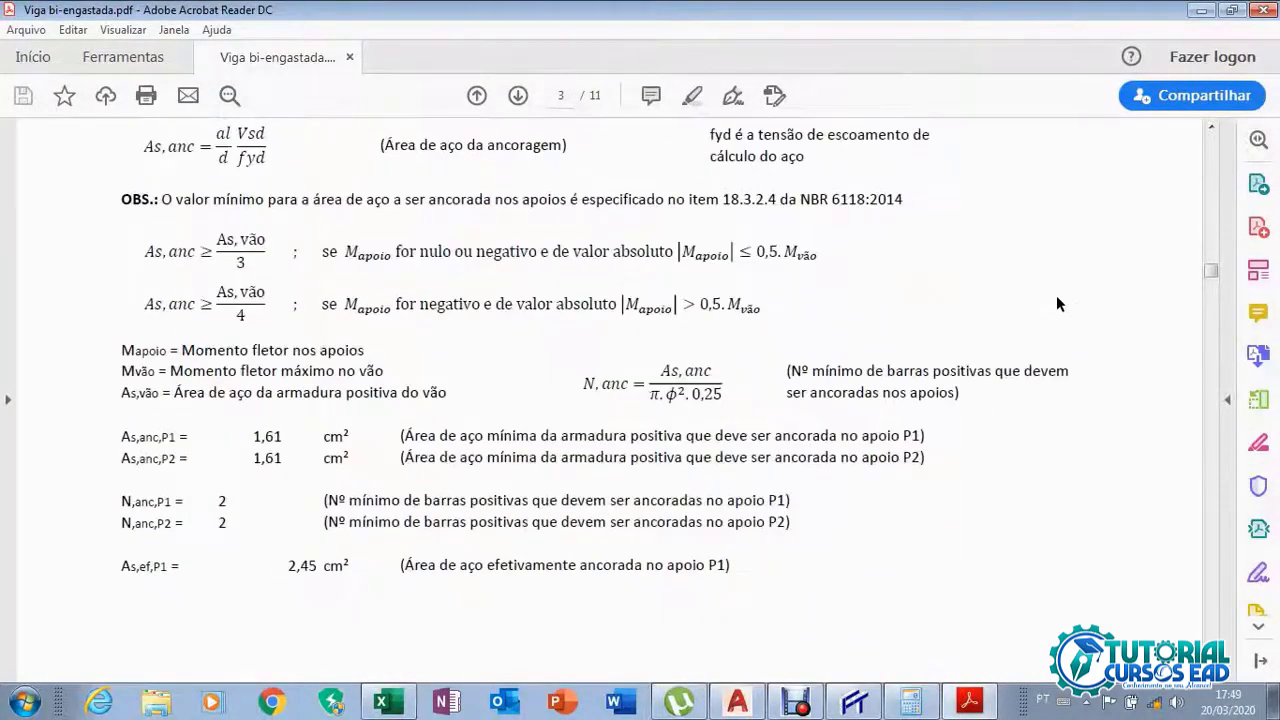
{"action": "scroll", "coordinate": [1058, 303], "scroll_direction": "down", "scroll_amount": 14}
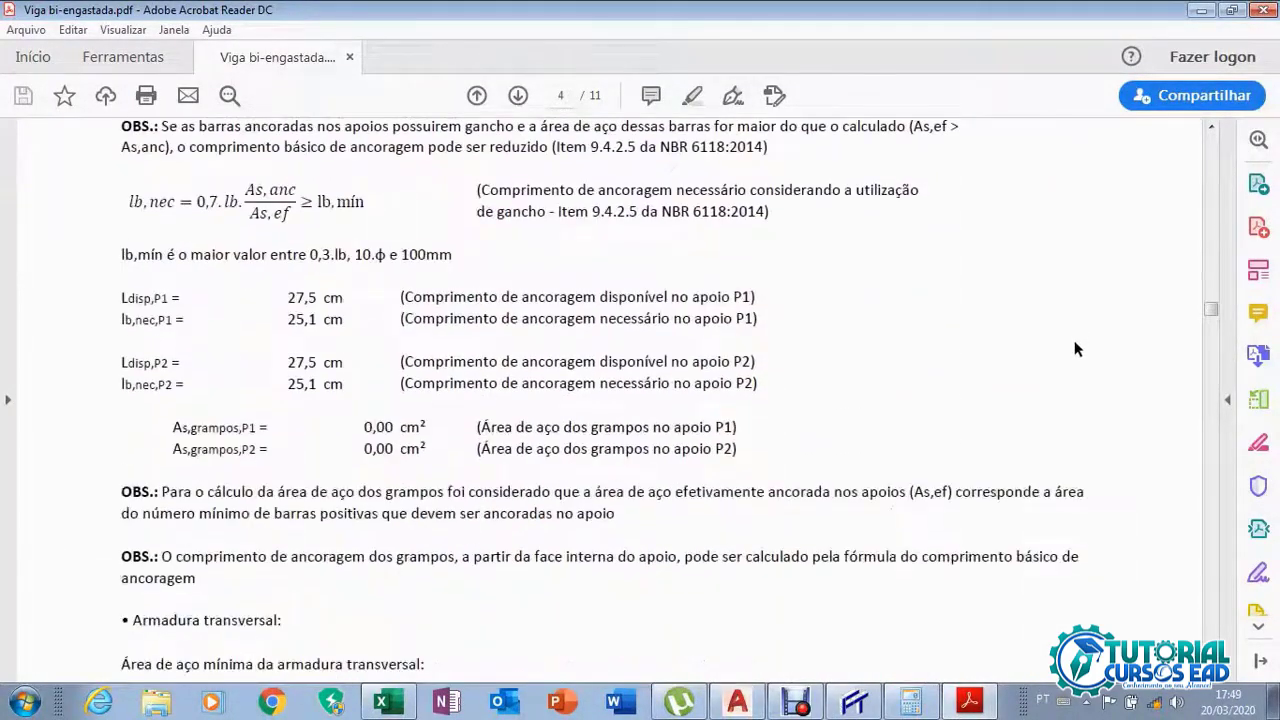
Examine the rest of the PDF report at 100% zoom, covering transverse reinforcement, verifications and the ELS-DEF deflection calculation
{"action": "left_click", "coordinate": [509, 640]}
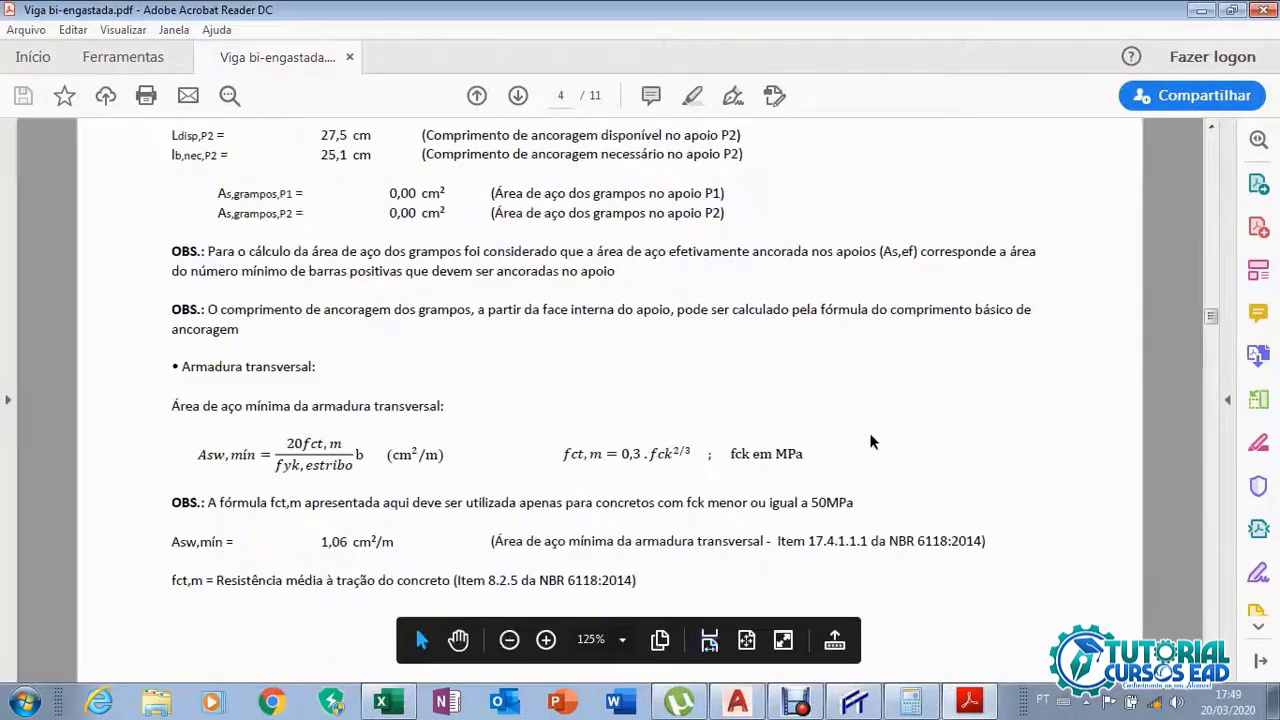
{"action": "scroll", "coordinate": [868, 447], "scroll_direction": "down", "scroll_amount": 3}
{"action": "left_click", "coordinate": [509, 640]}
{"action": "scroll", "coordinate": [664, 475], "scroll_direction": "down", "scroll_amount": 8}
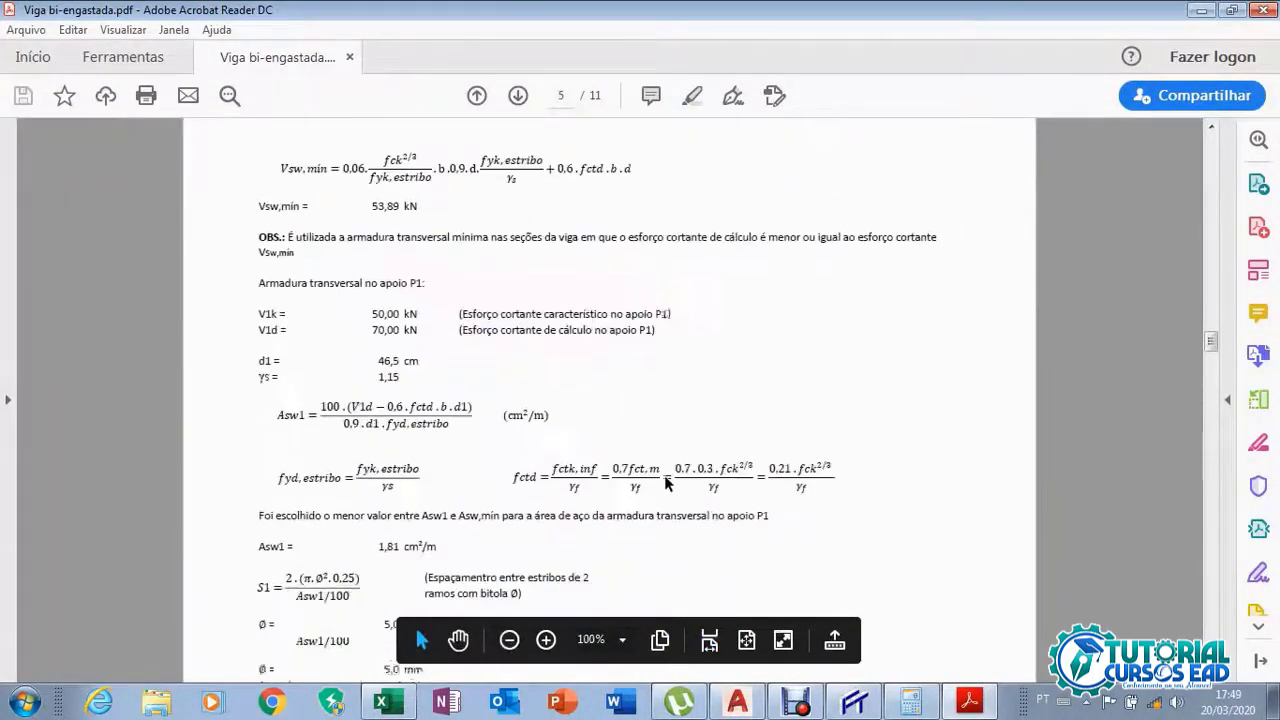
{"action": "scroll", "coordinate": [664, 475], "scroll_direction": "down", "scroll_amount": 15}
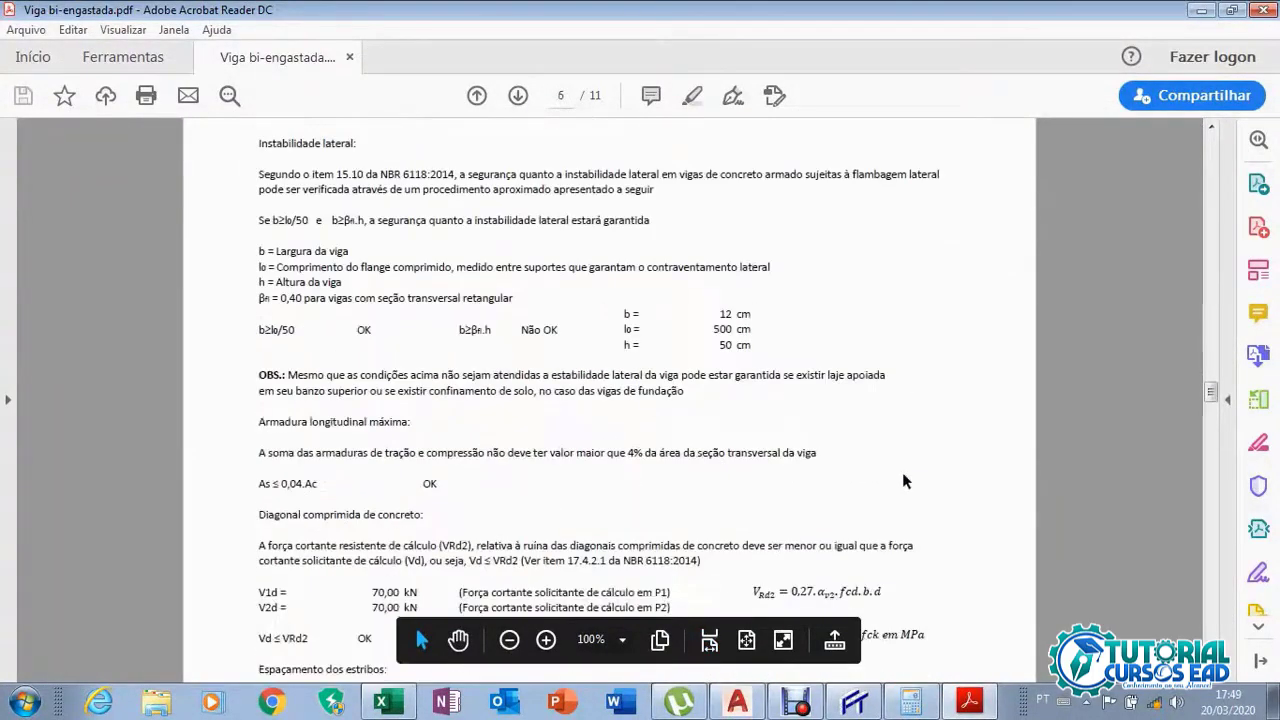
{"action": "scroll", "coordinate": [966, 456], "scroll_direction": "down", "scroll_amount": 10}
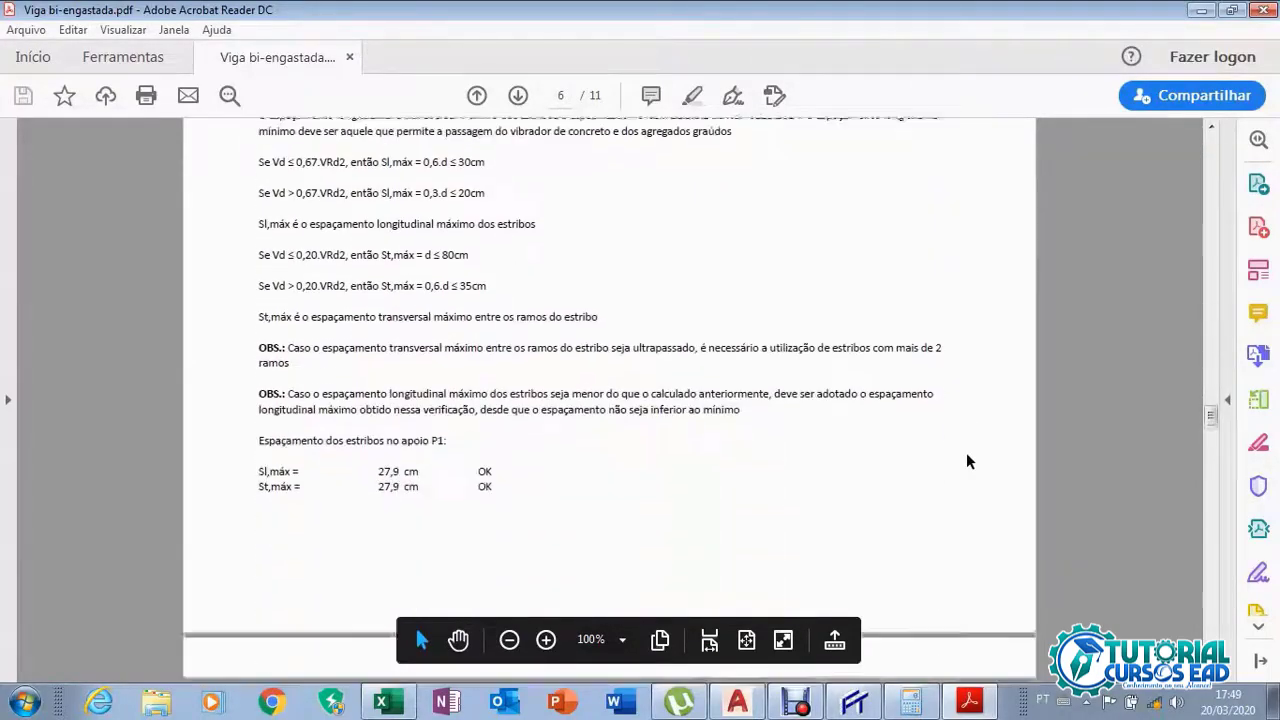
{"action": "scroll", "coordinate": [967, 455], "scroll_direction": "down", "scroll_amount": 6}
{"action": "scroll", "coordinate": [967, 455], "scroll_direction": "down", "scroll_amount": 6}
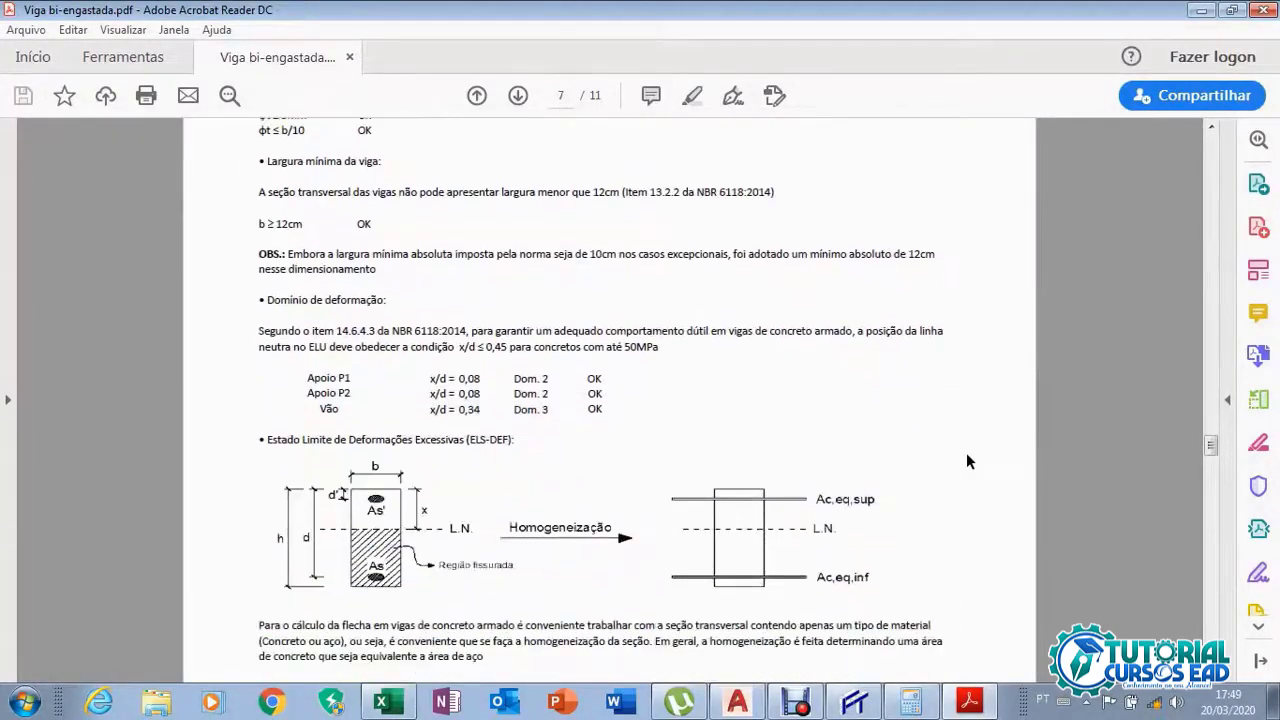
{"action": "scroll", "coordinate": [967, 461], "scroll_direction": "down", "scroll_amount": 20}
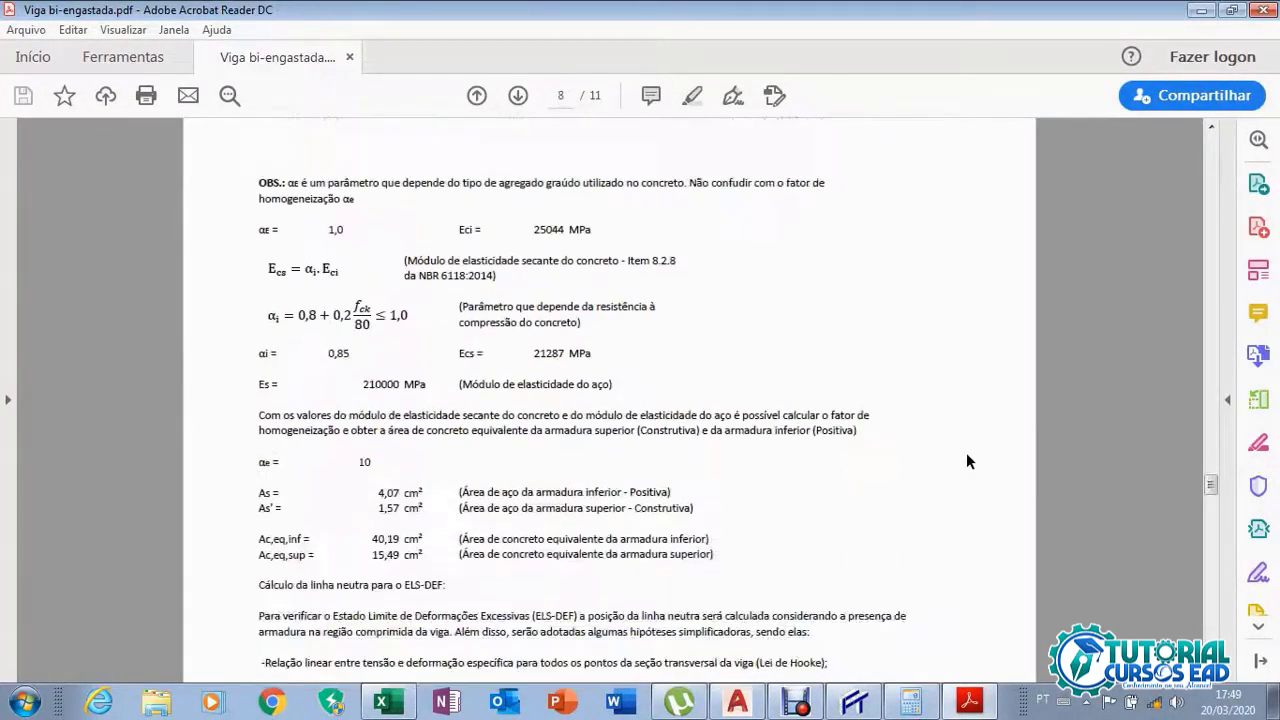
{"action": "scroll", "coordinate": [966, 461], "scroll_direction": "down", "scroll_amount": 15}
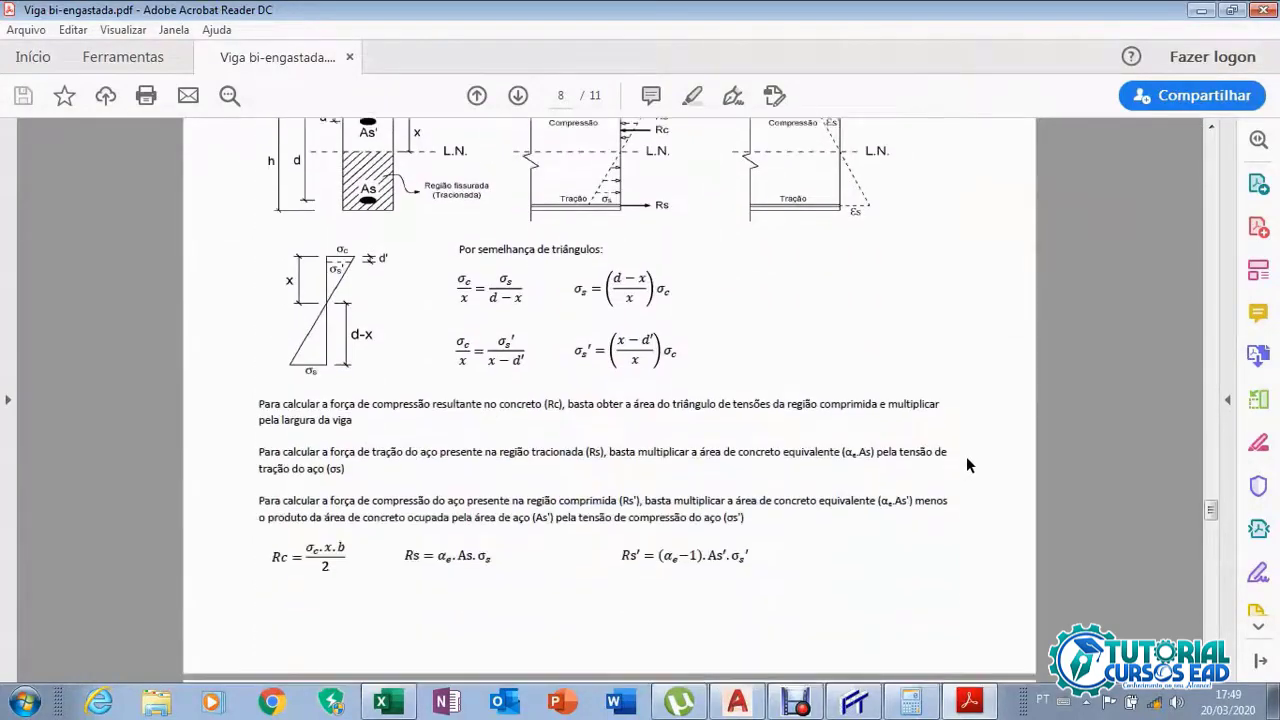
{"action": "scroll", "coordinate": [967, 462], "scroll_direction": "down", "scroll_amount": 20}
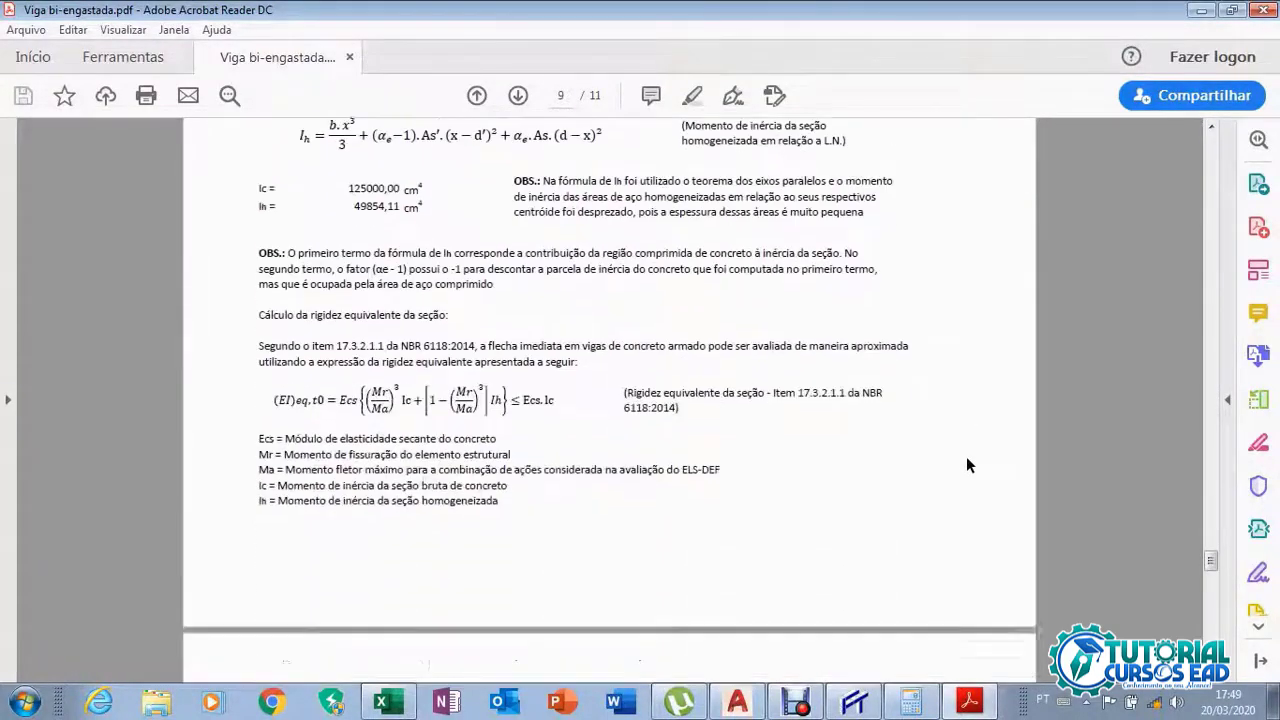
{"action": "scroll", "coordinate": [966, 466], "scroll_direction": "down", "scroll_amount": 20}
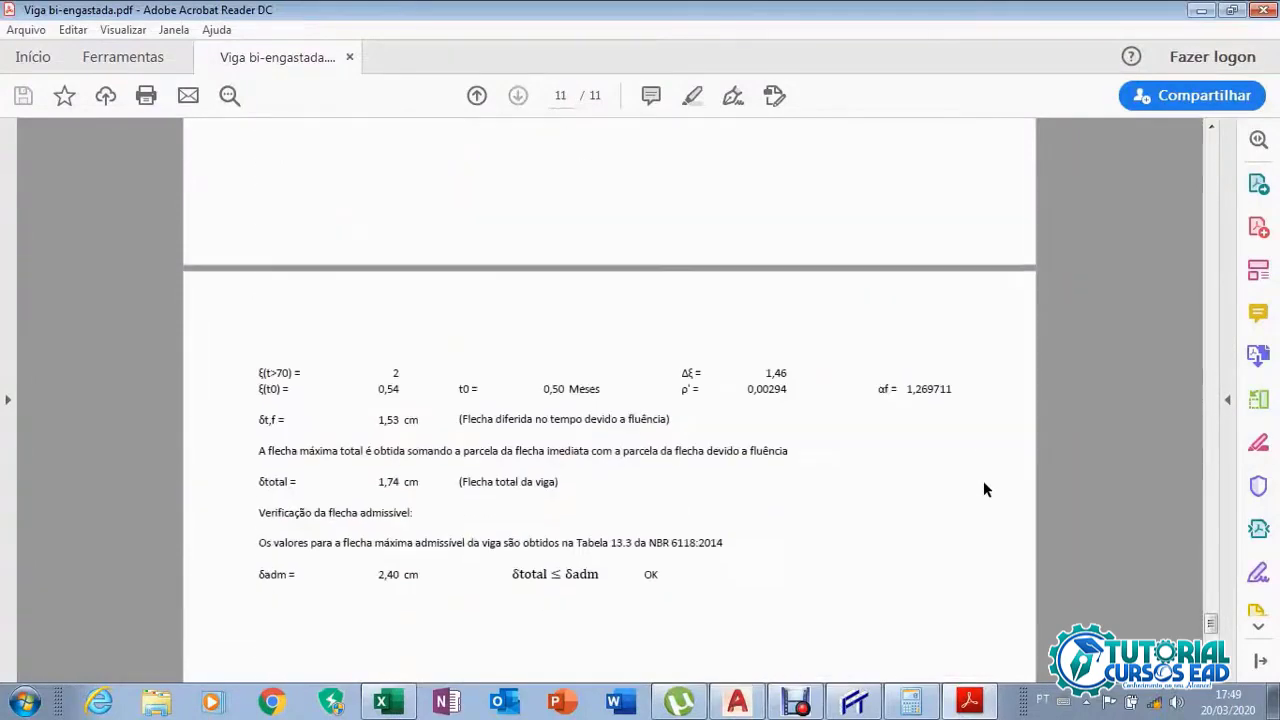
{"action": "scroll", "coordinate": [980, 486], "scroll_direction": "down", "scroll_amount": 3}
{"action": "scroll", "coordinate": [980, 486], "scroll_direction": "up", "scroll_amount": 10}
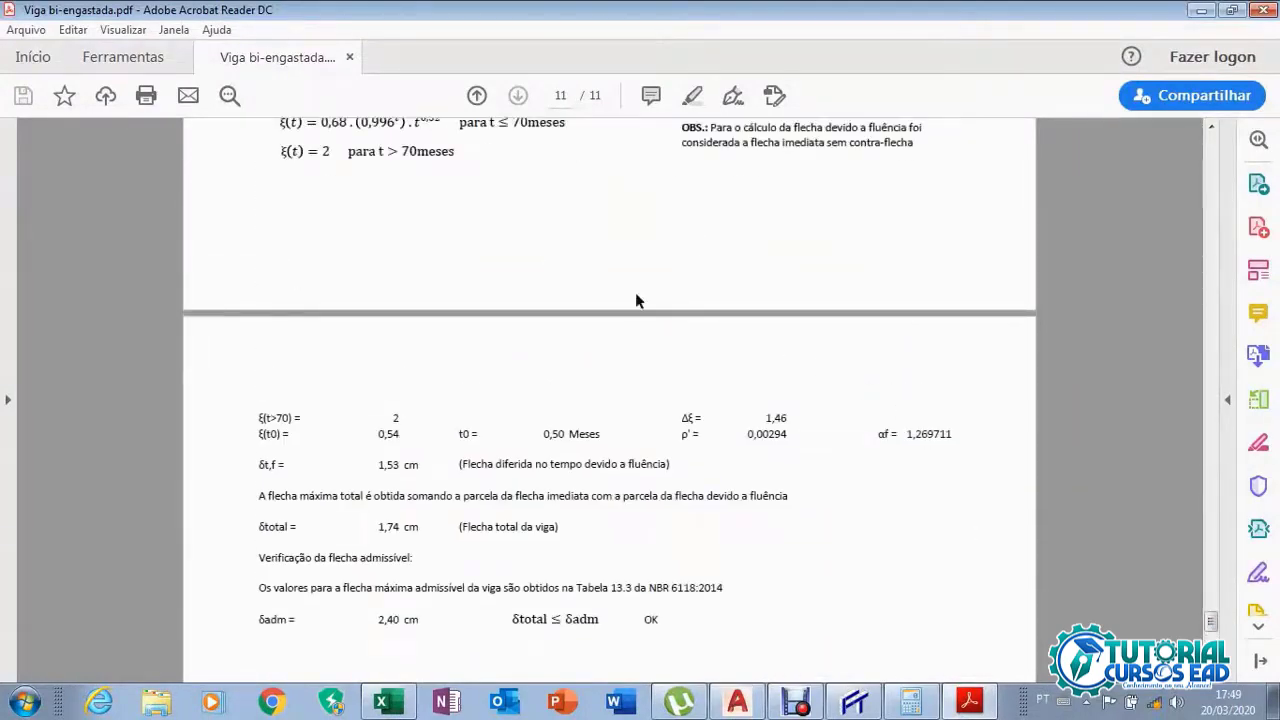
Start saving a copy of the PDF report in the Eng. Civil folder on the desktop
{"action": "left_click", "coordinate": [36, 32]}
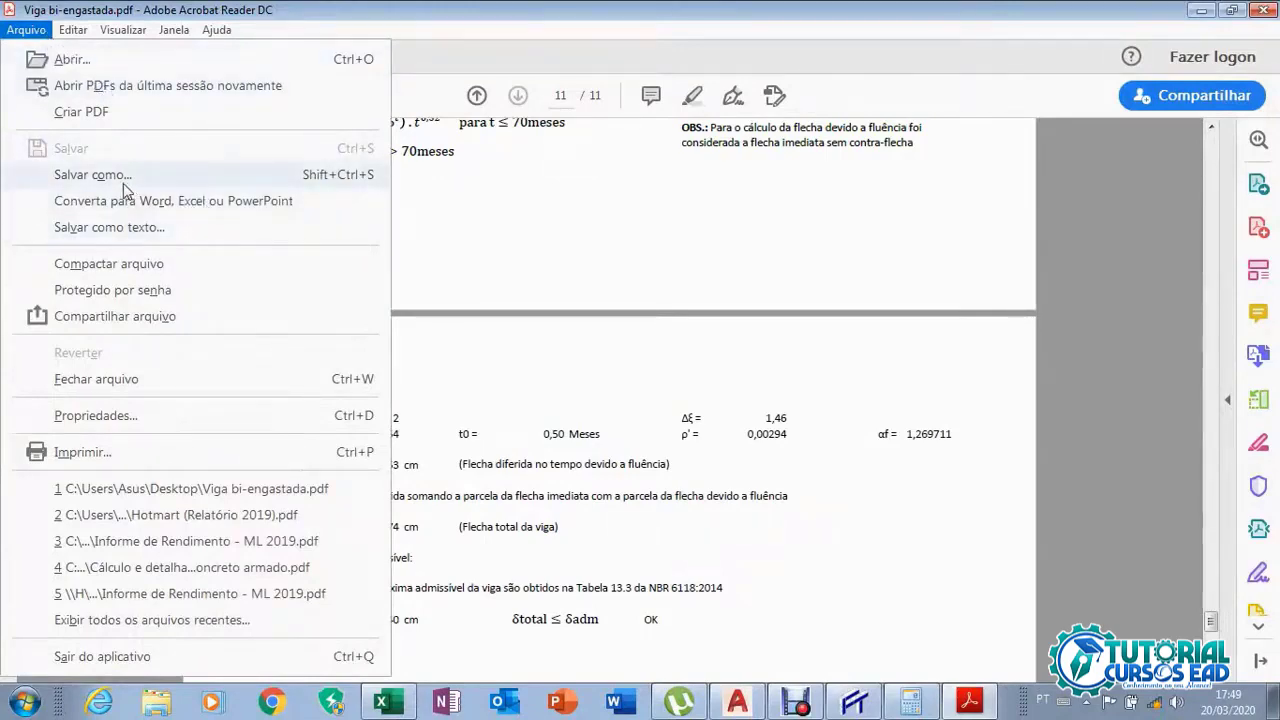
{"action": "left_click", "coordinate": [92, 175]}
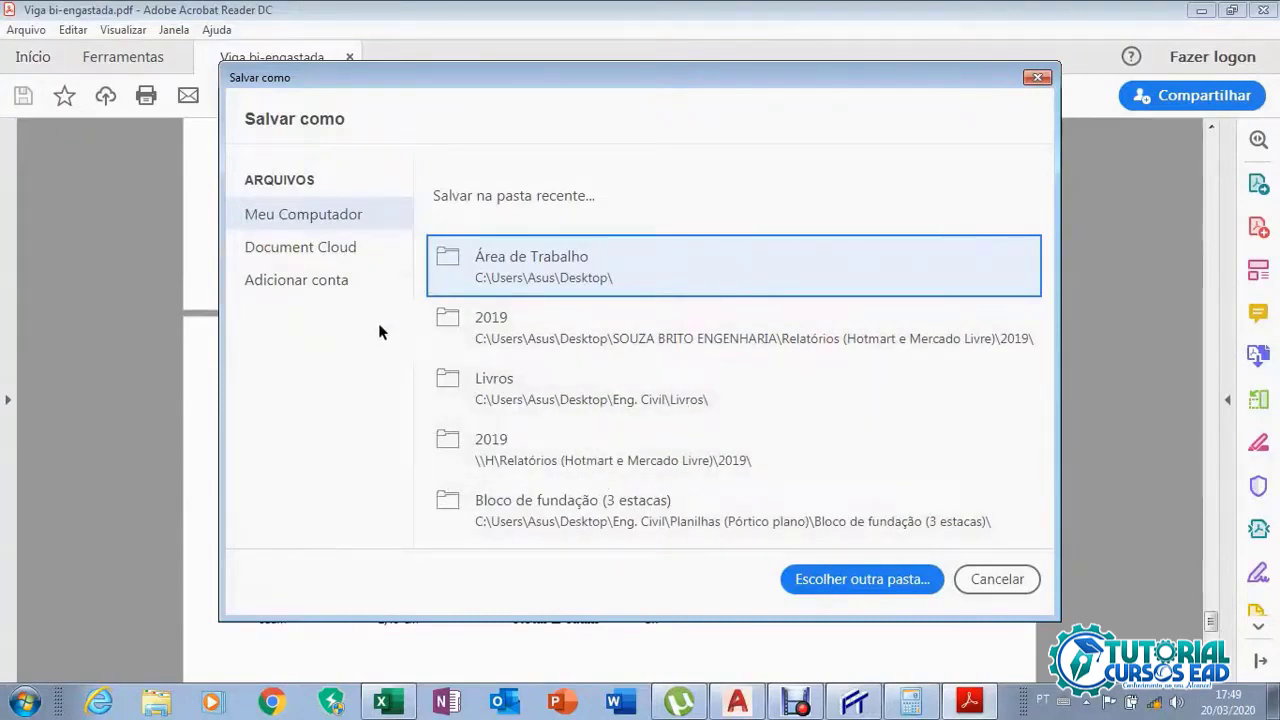
{"action": "left_click", "coordinate": [509, 274]}
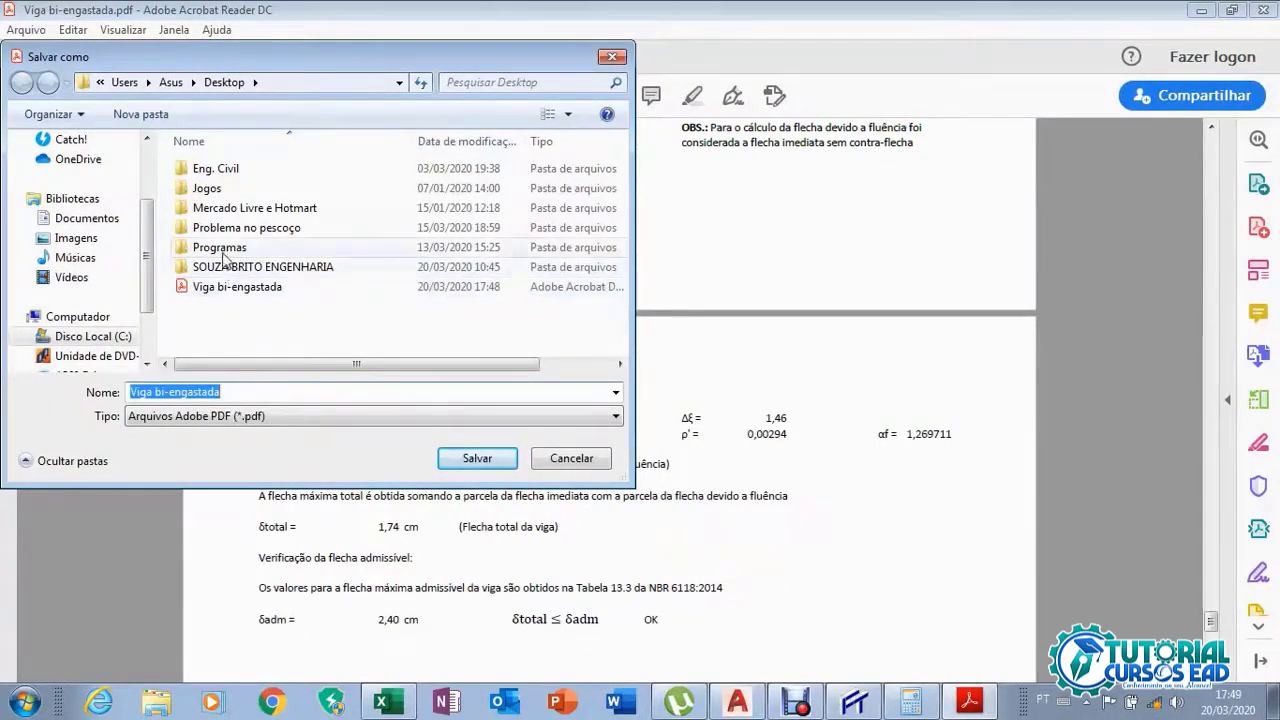
{"action": "double_click", "coordinate": [212, 170]}
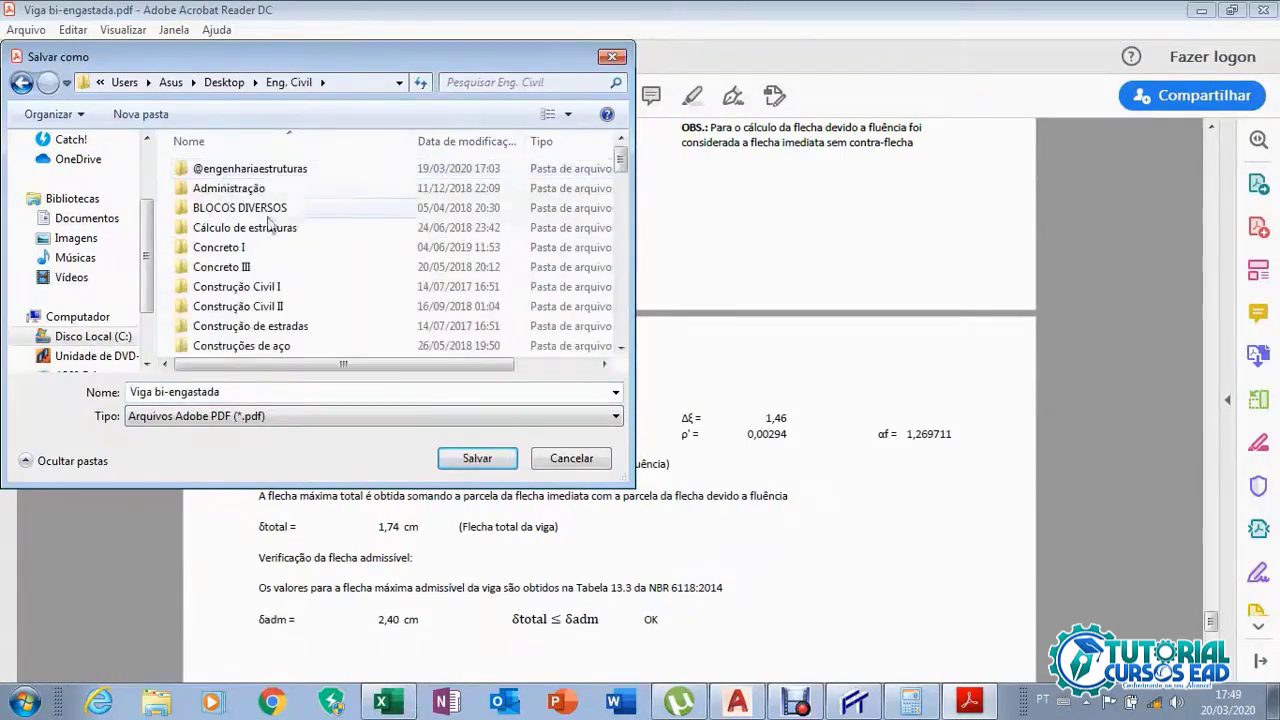
{"action": "scroll", "coordinate": [300, 250], "scroll_direction": "down", "scroll_amount": 2}
{"action": "scroll", "coordinate": [300, 260], "scroll_direction": "down", "scroll_amount": 10}
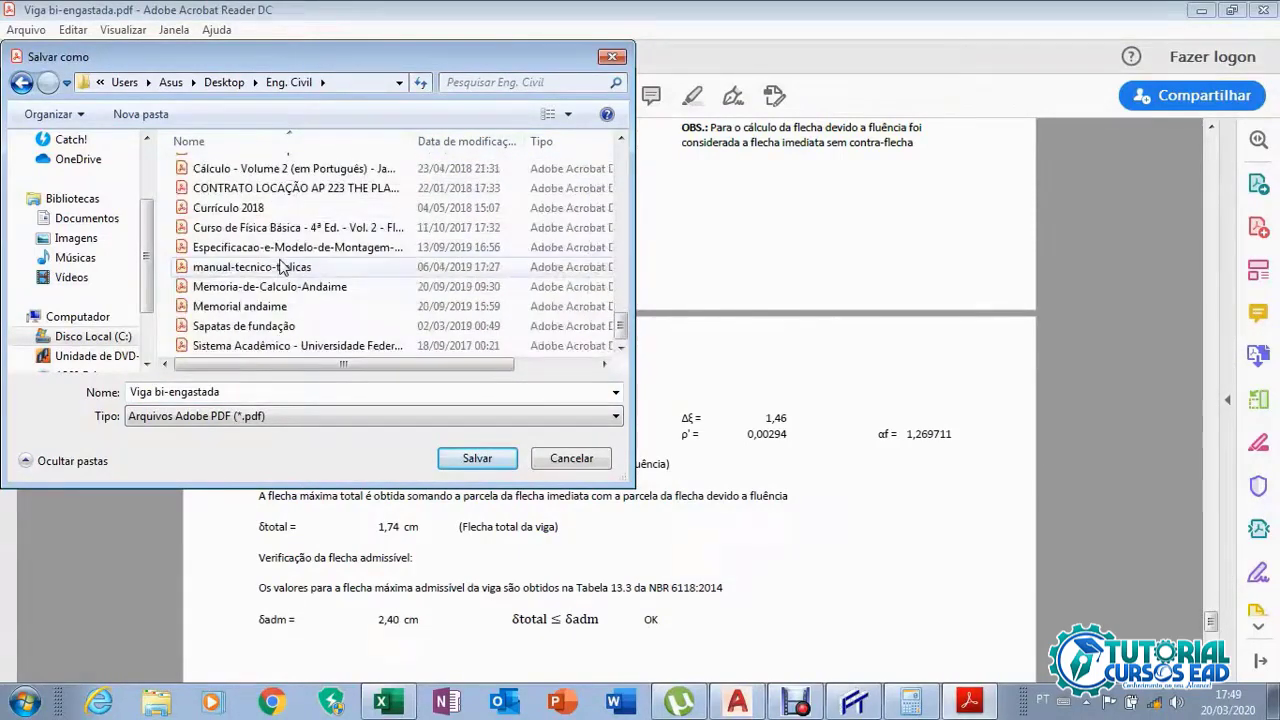
Name the PDF copy "Memorial viga bi-engastada", save it and close Adobe Acrobat Reader to return to Excel
{"action": "left_click", "coordinate": [234, 393]}
{"action": "left_click", "coordinate": [237, 394]}
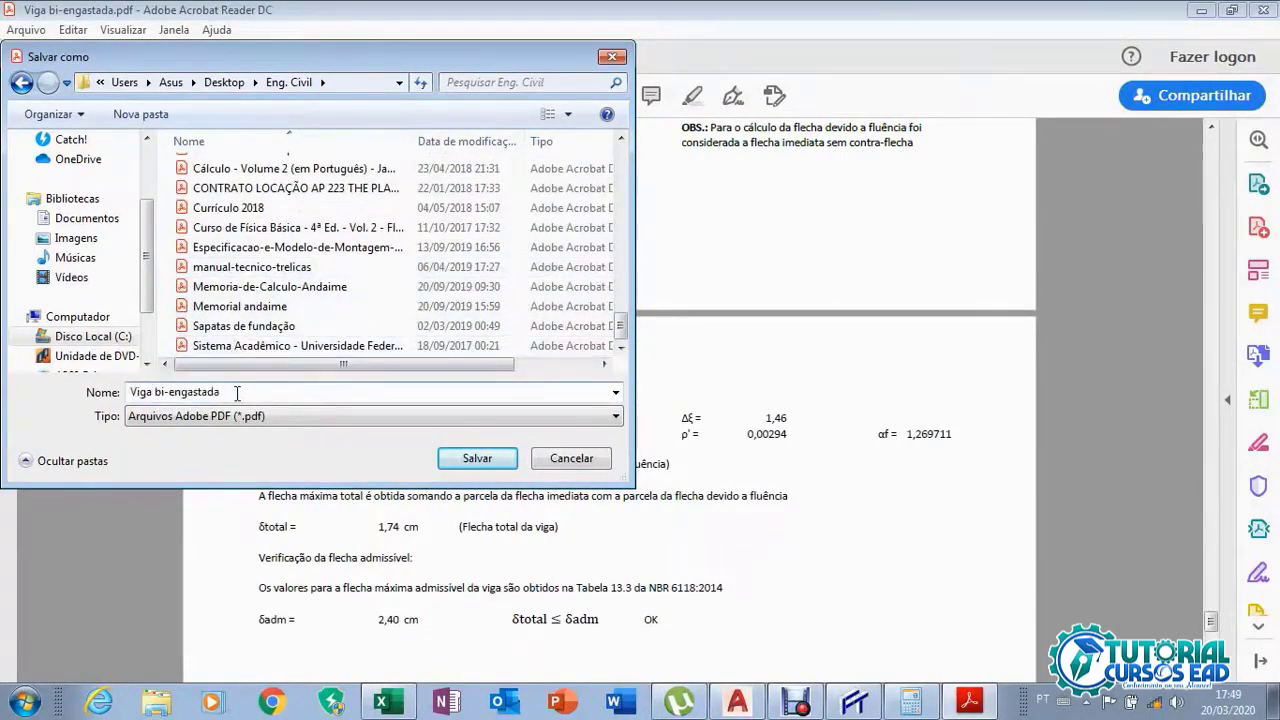
{"action": "left_click", "coordinate": [140, 394]}
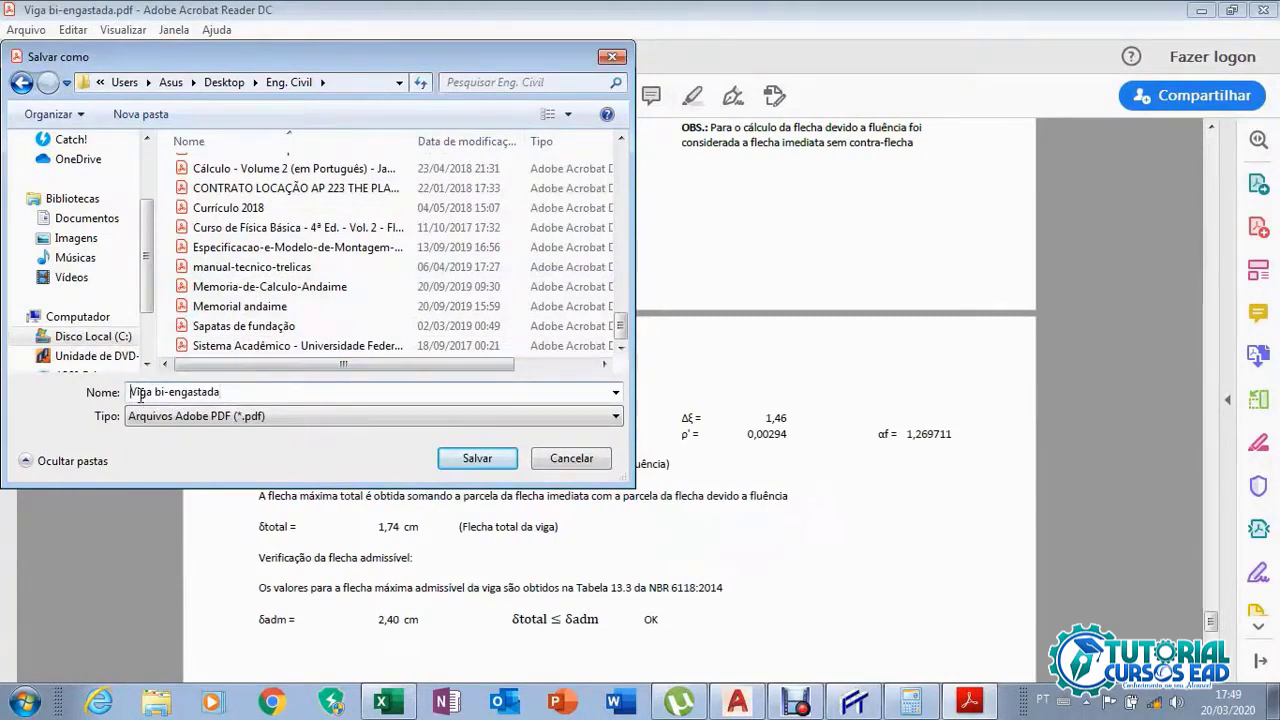
{"action": "type", "text": "Memorial"}
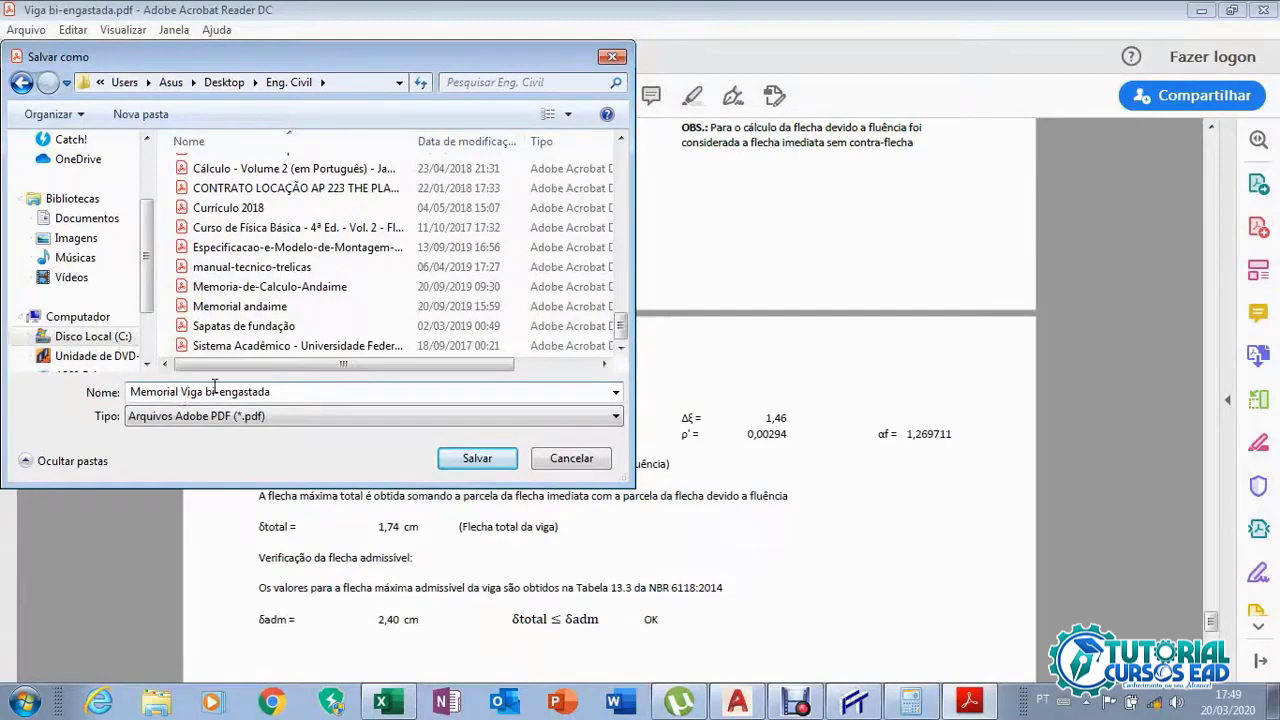
{"action": "key", "text": "Delete"}
{"action": "type", "text": "v"}
{"action": "left_click", "coordinate": [477, 460]}
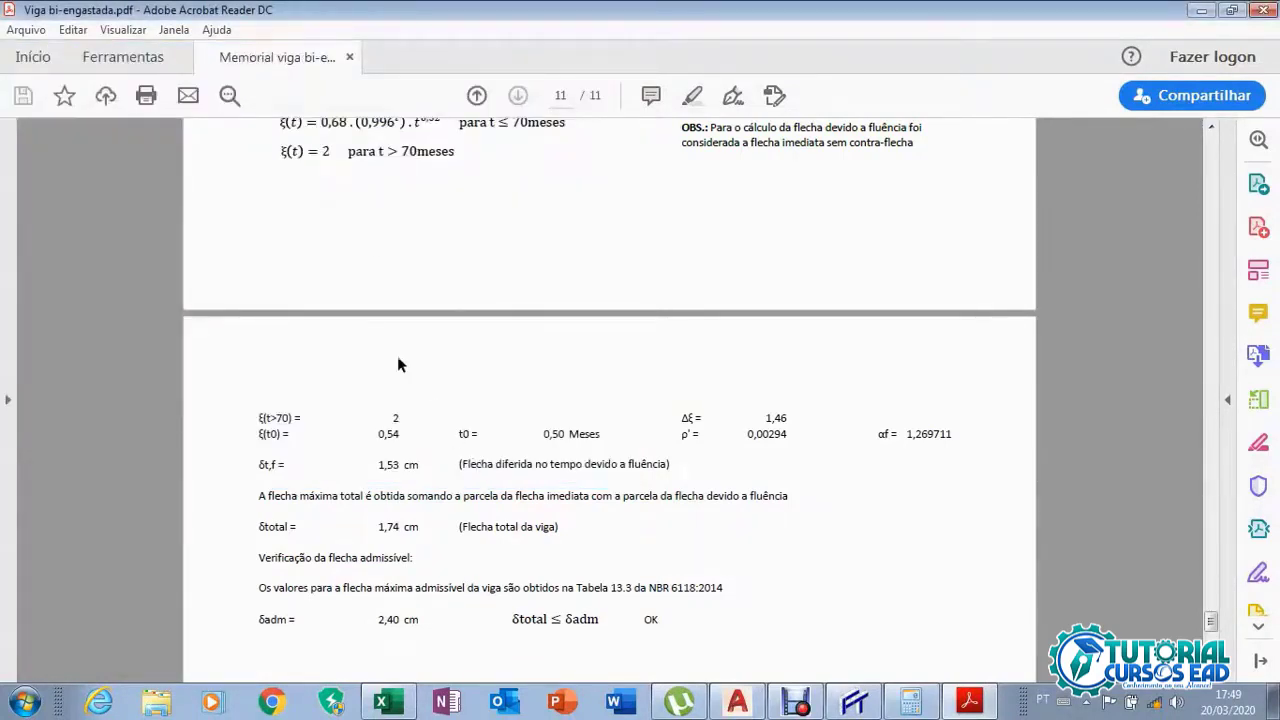
{"action": "scroll", "coordinate": [301, 292], "scroll_direction": "down", "scroll_amount": 10}
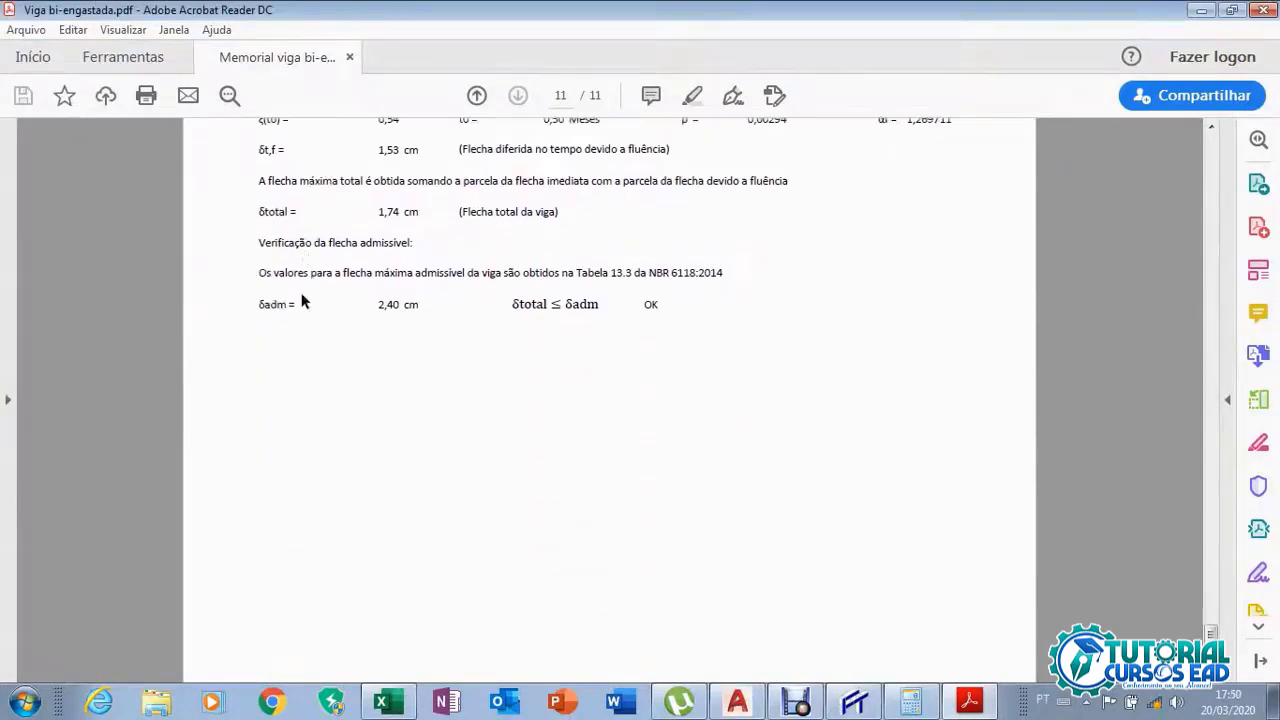
{"action": "scroll", "coordinate": [300, 300], "scroll_direction": "up", "scroll_amount": 10}
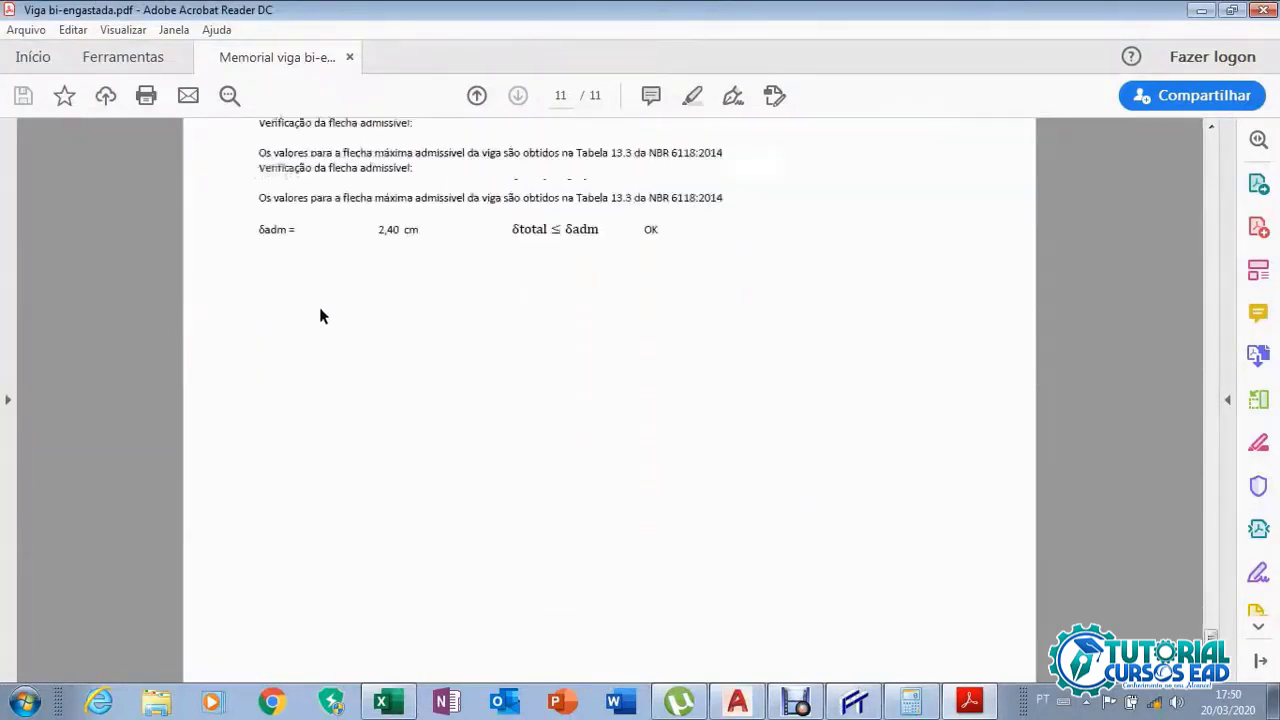
{"action": "left_click", "coordinate": [1265, 10]}
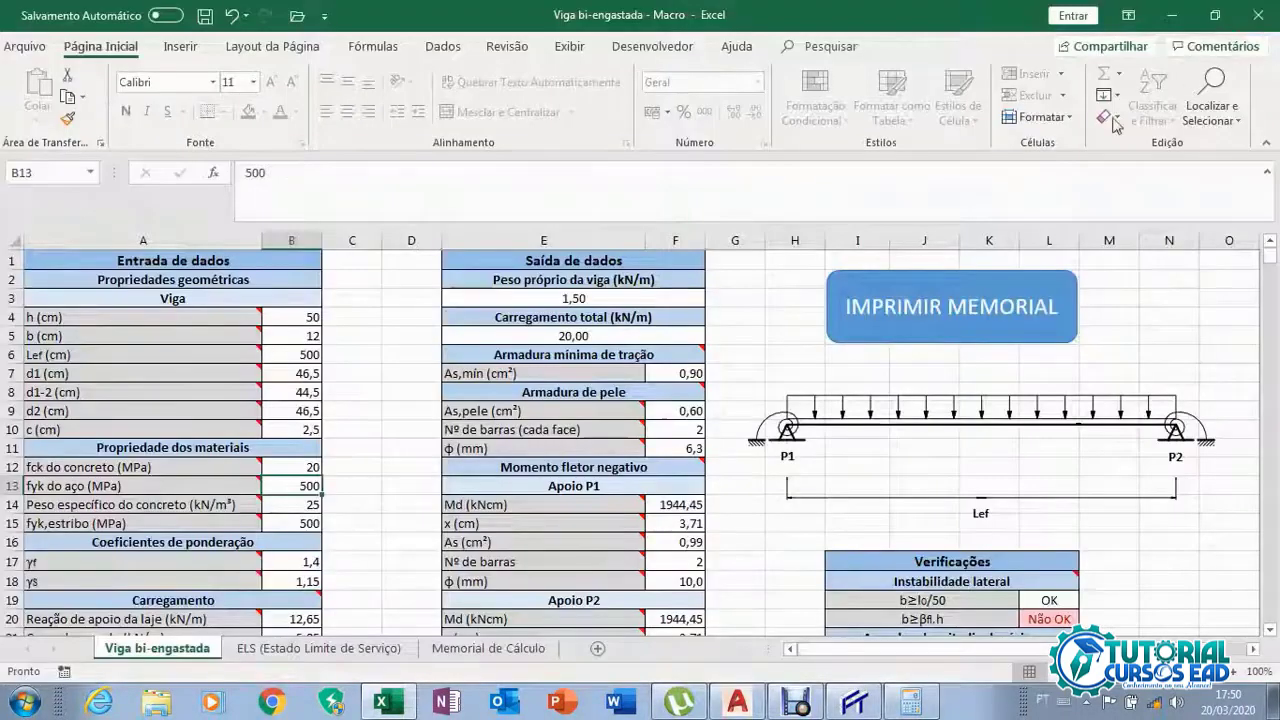
Insert five blank rows above the Viga V1 (12 x 50) title on the Memorial de Cálculo sheet
{"action": "left_click", "coordinate": [489, 651]}
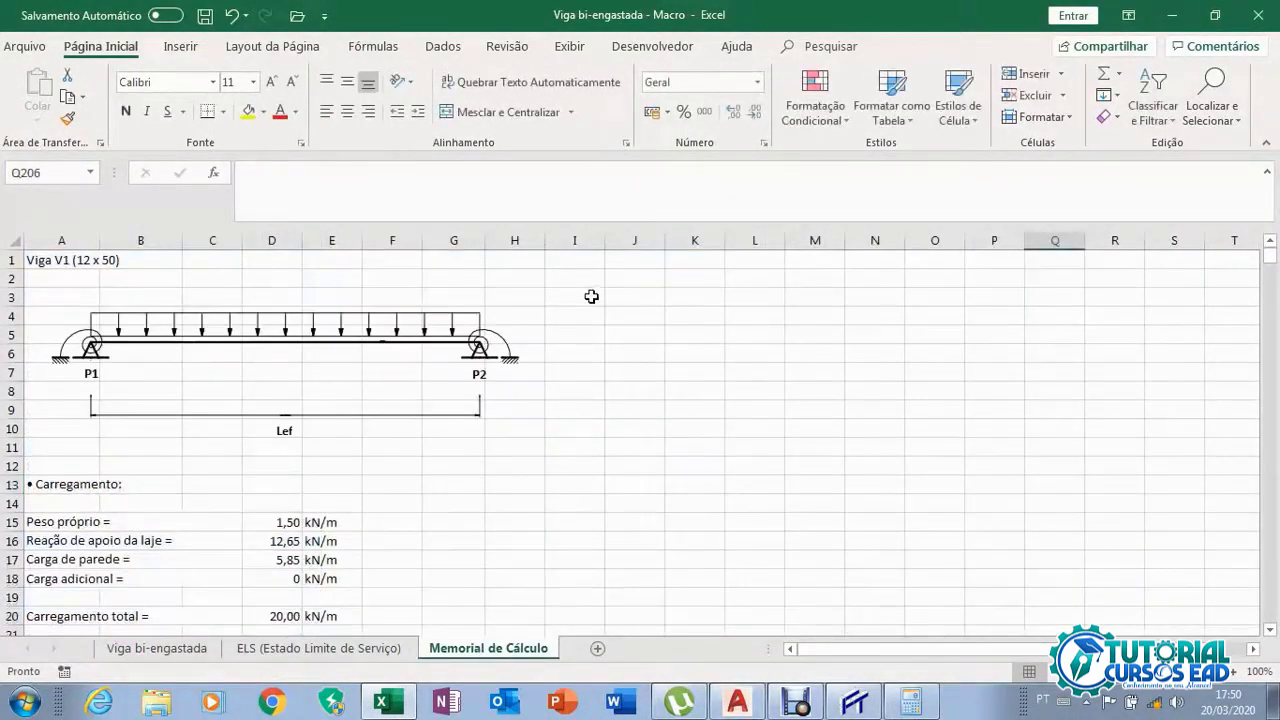
{"action": "right_click", "coordinate": [12, 261]}
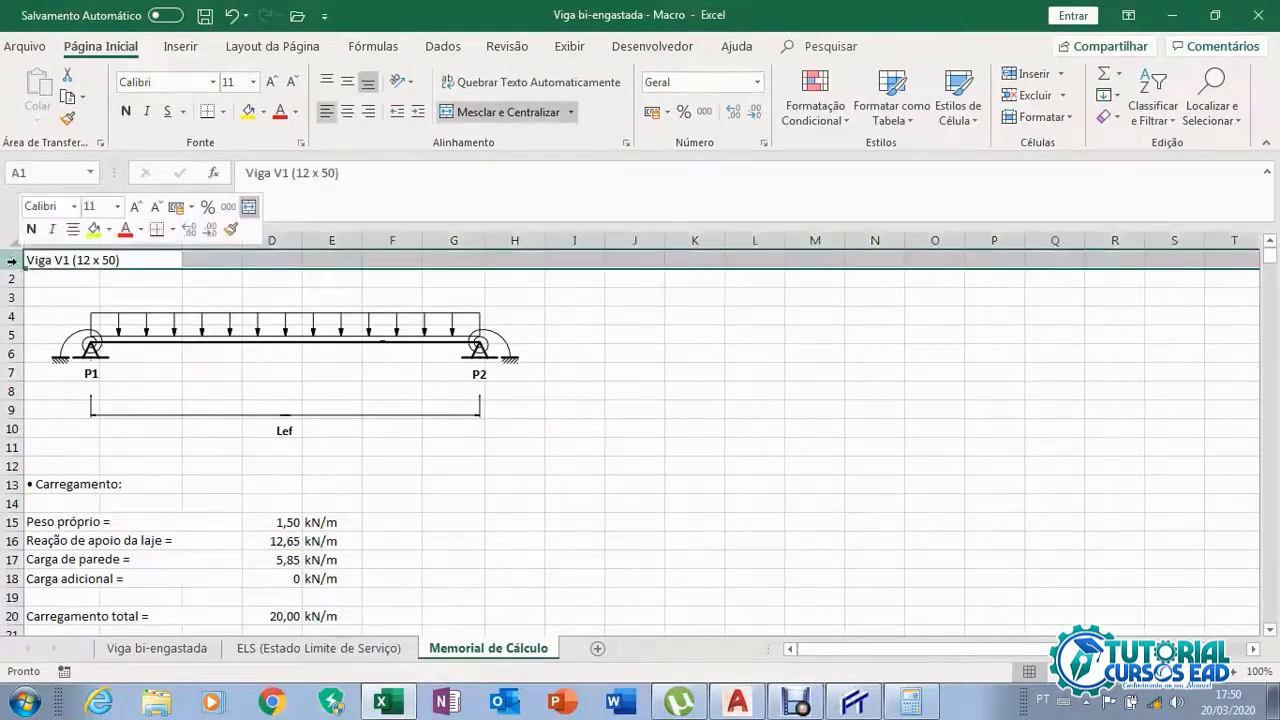
{"action": "left_click", "coordinate": [66, 389]}
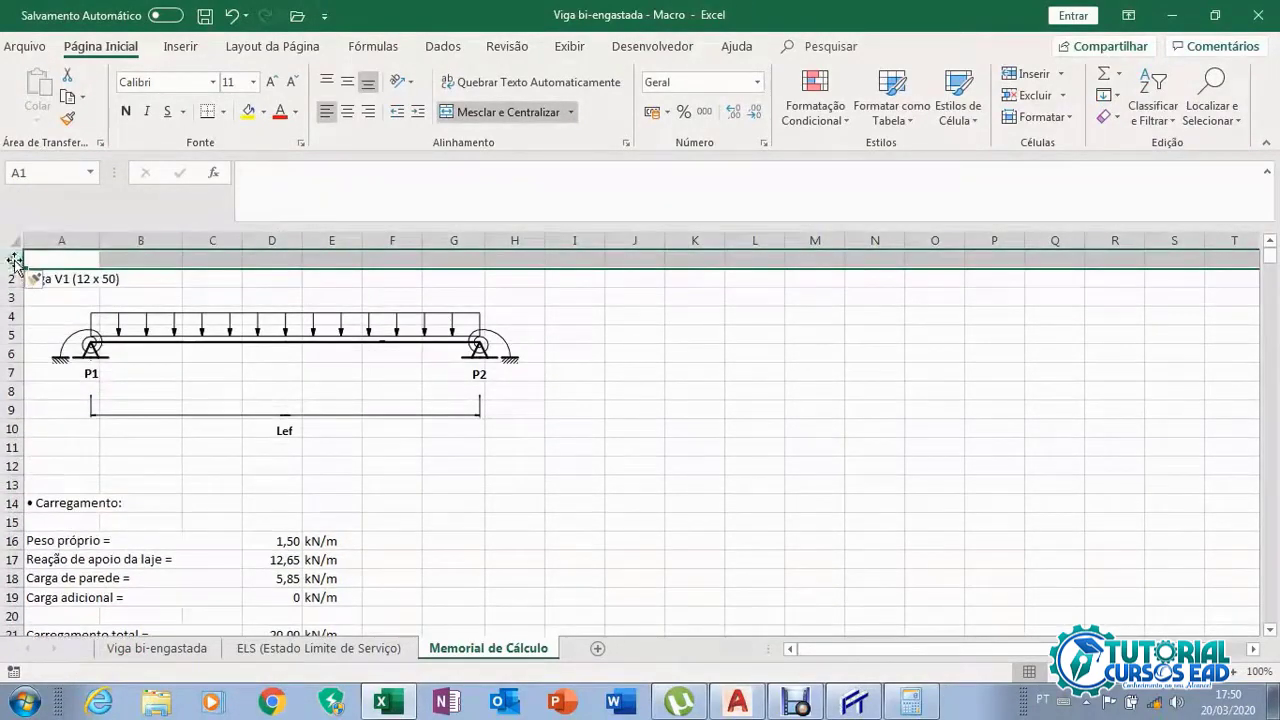
{"action": "right_click", "coordinate": [14, 262]}
{"action": "left_click", "coordinate": [66, 389]}
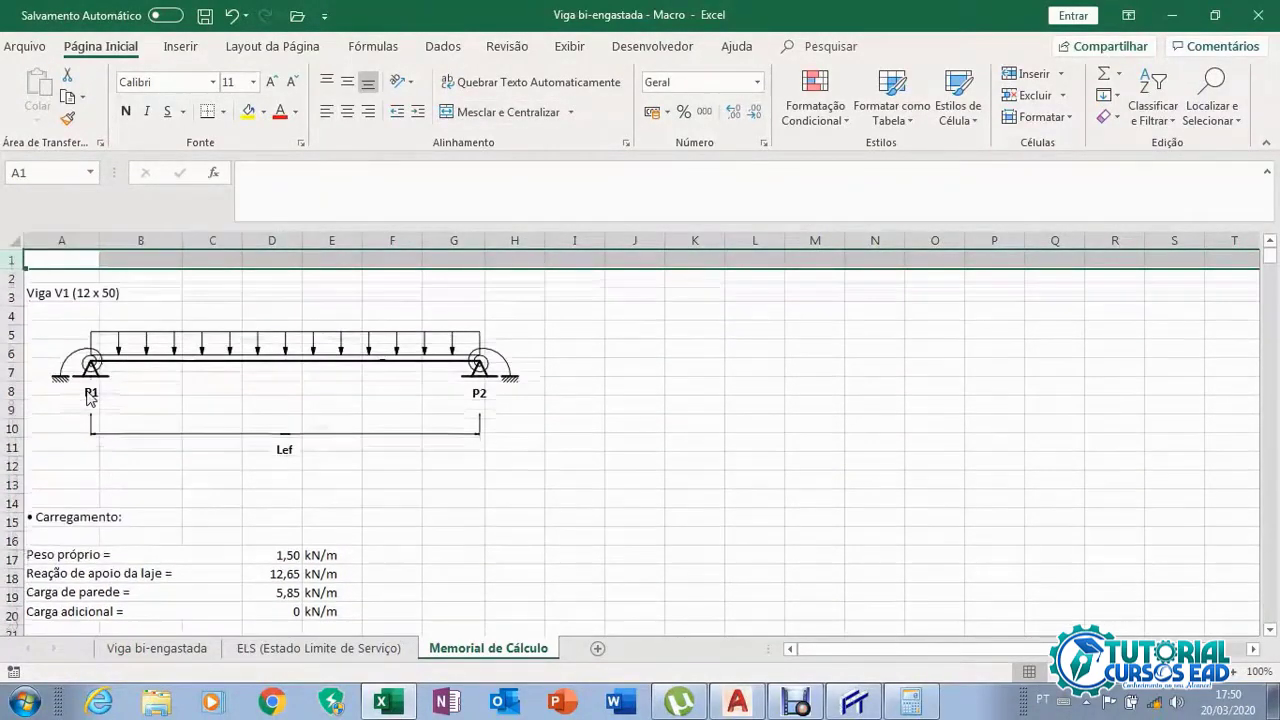
{"action": "right_click", "coordinate": [12, 263]}
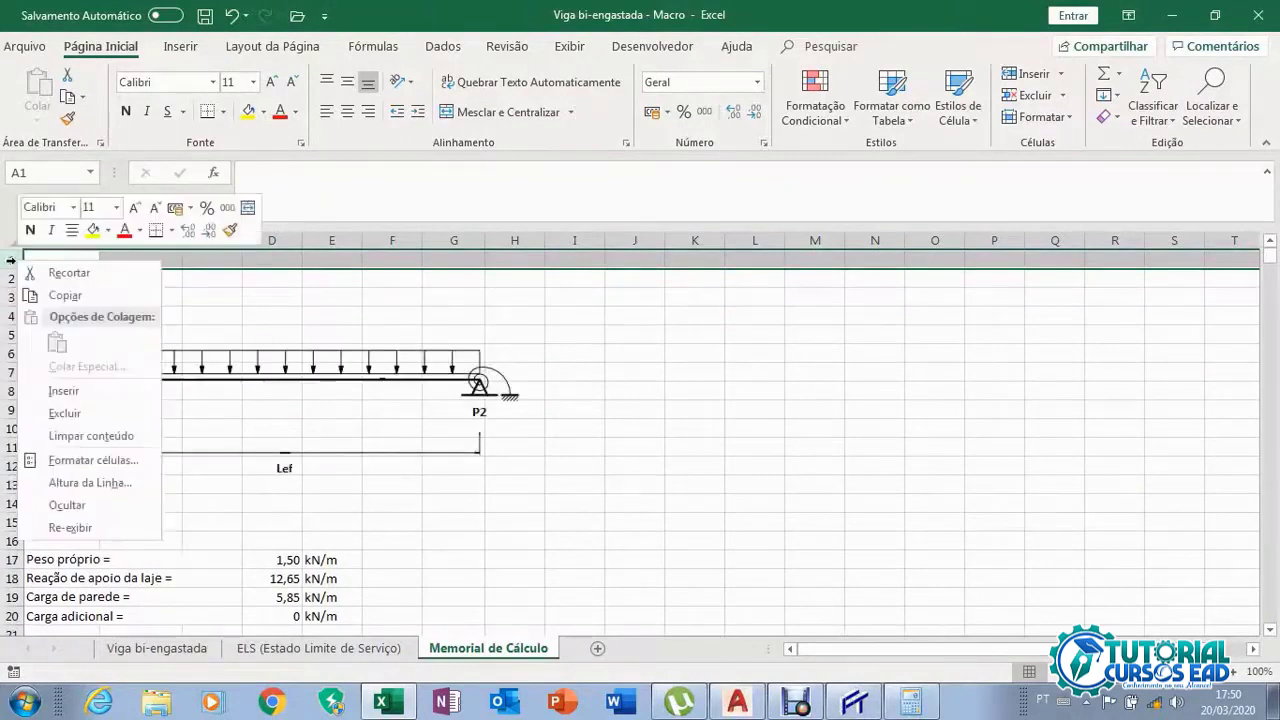
{"action": "left_click", "coordinate": [66, 389]}
{"action": "right_click", "coordinate": [12, 259]}
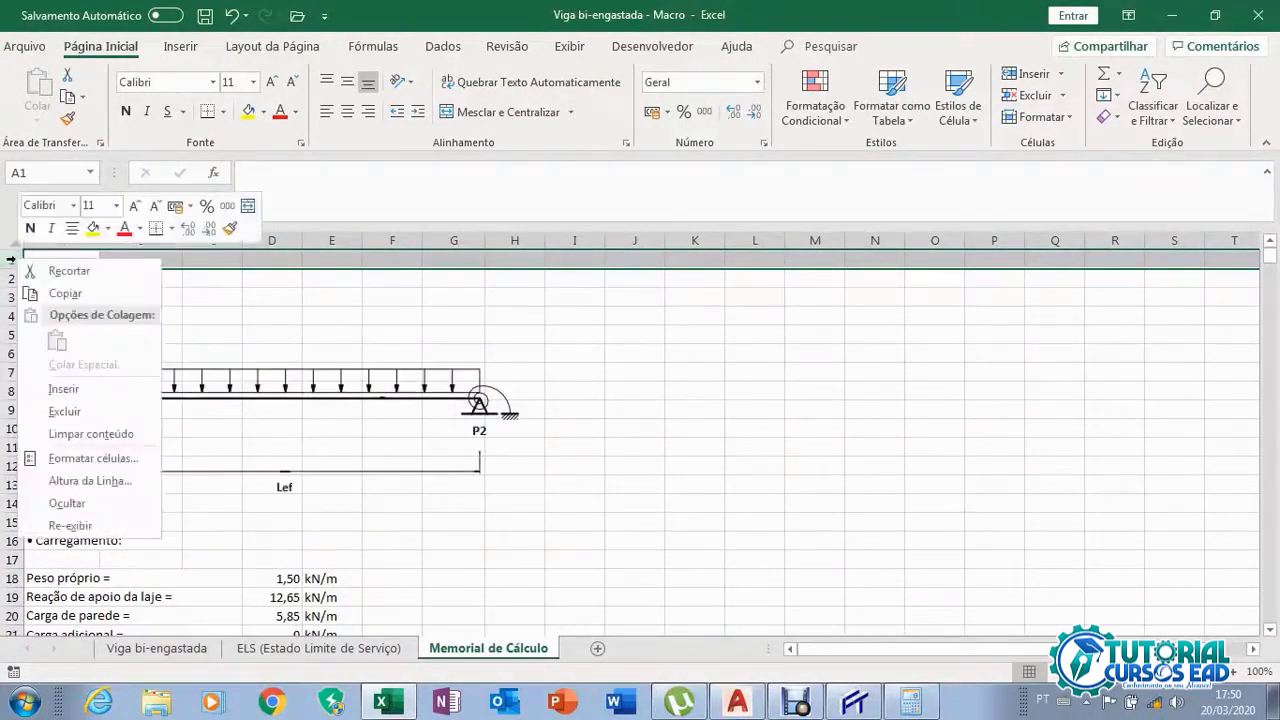
{"action": "left_click", "coordinate": [66, 389]}
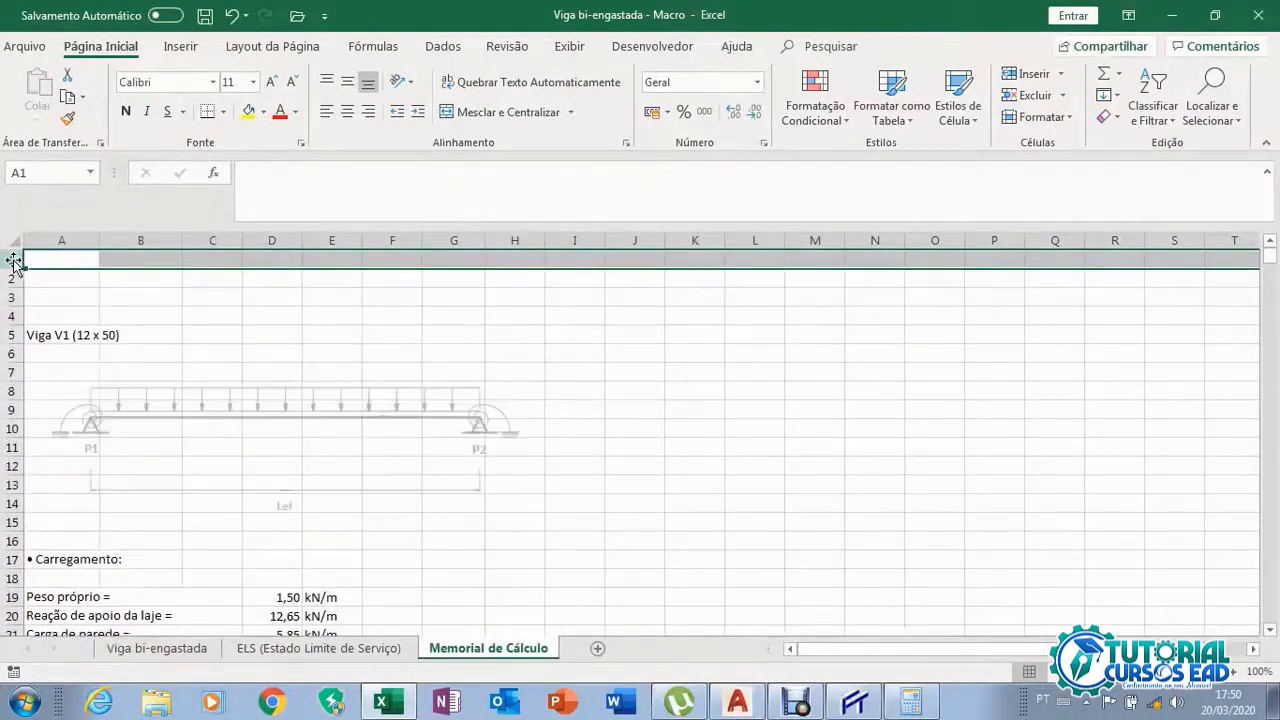
{"action": "right_click", "coordinate": [12, 260]}
{"action": "left_click", "coordinate": [108, 390]}
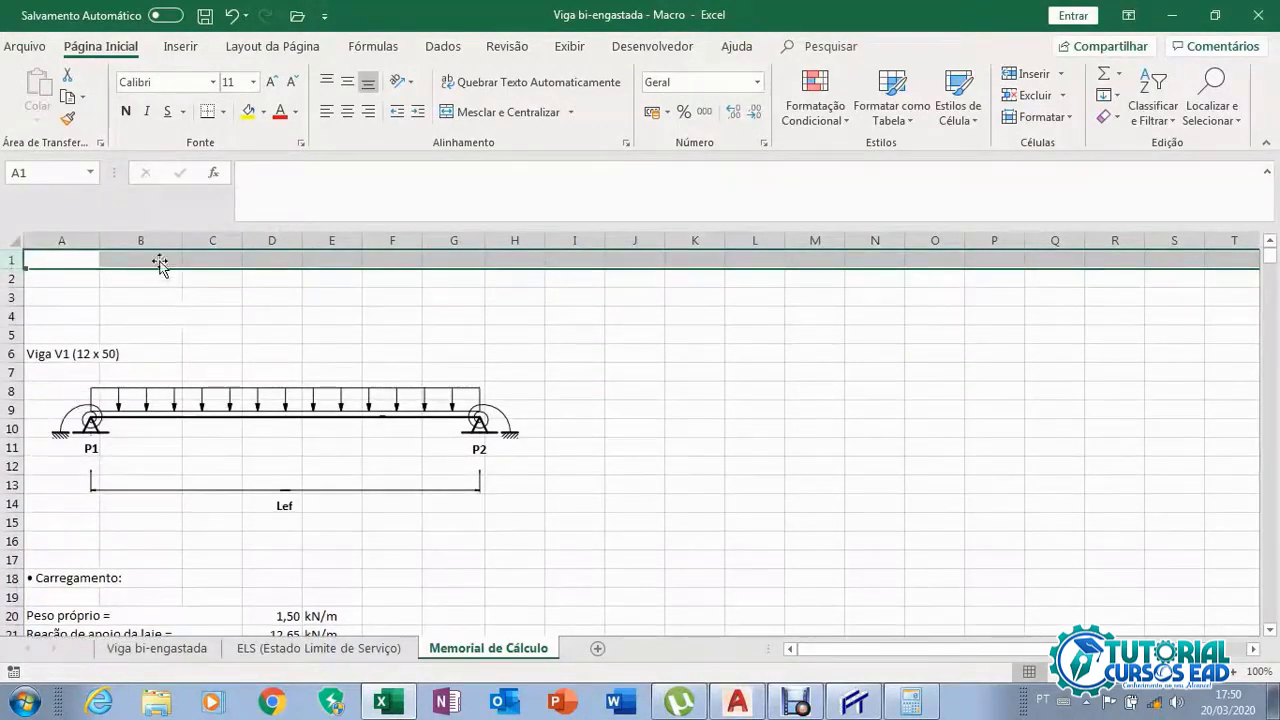
{"action": "left_click", "coordinate": [525, 297]}
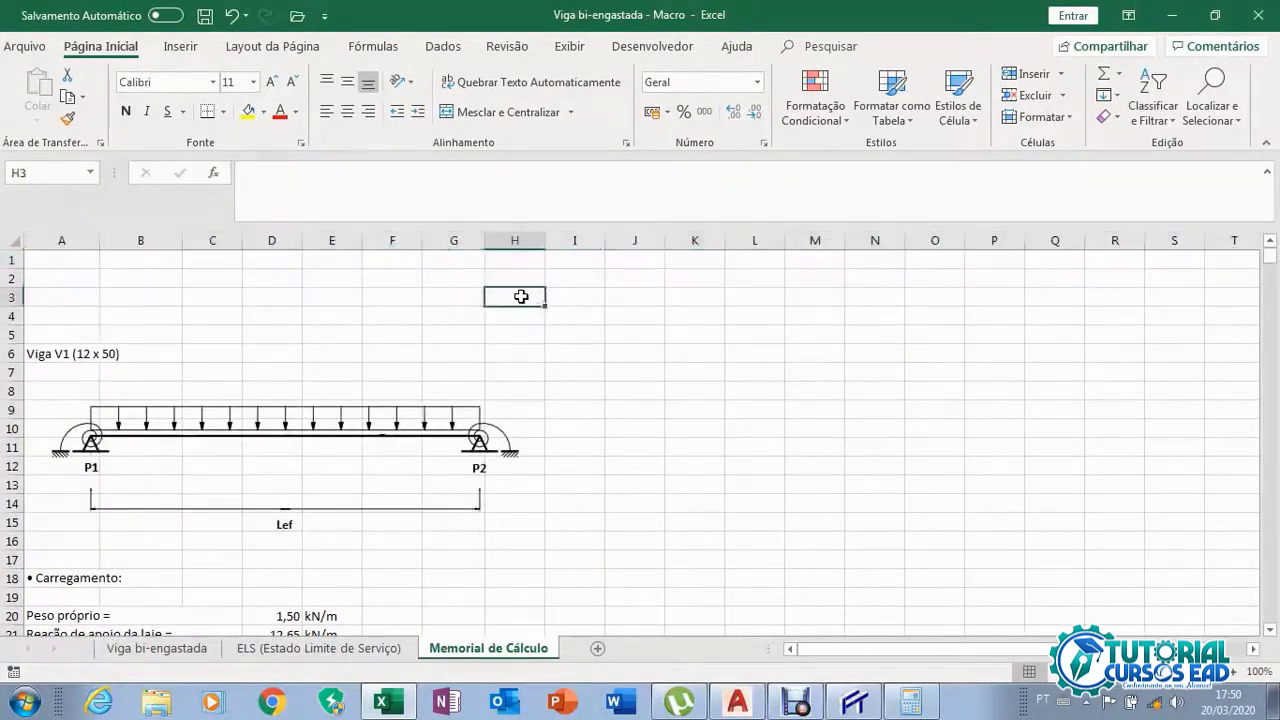
Enter the sample header texts "gfdgdfg" in B2, "fgdffd" in C2 and "gfdgdfgd" in D2
{"action": "left_click", "coordinate": [143, 278]}
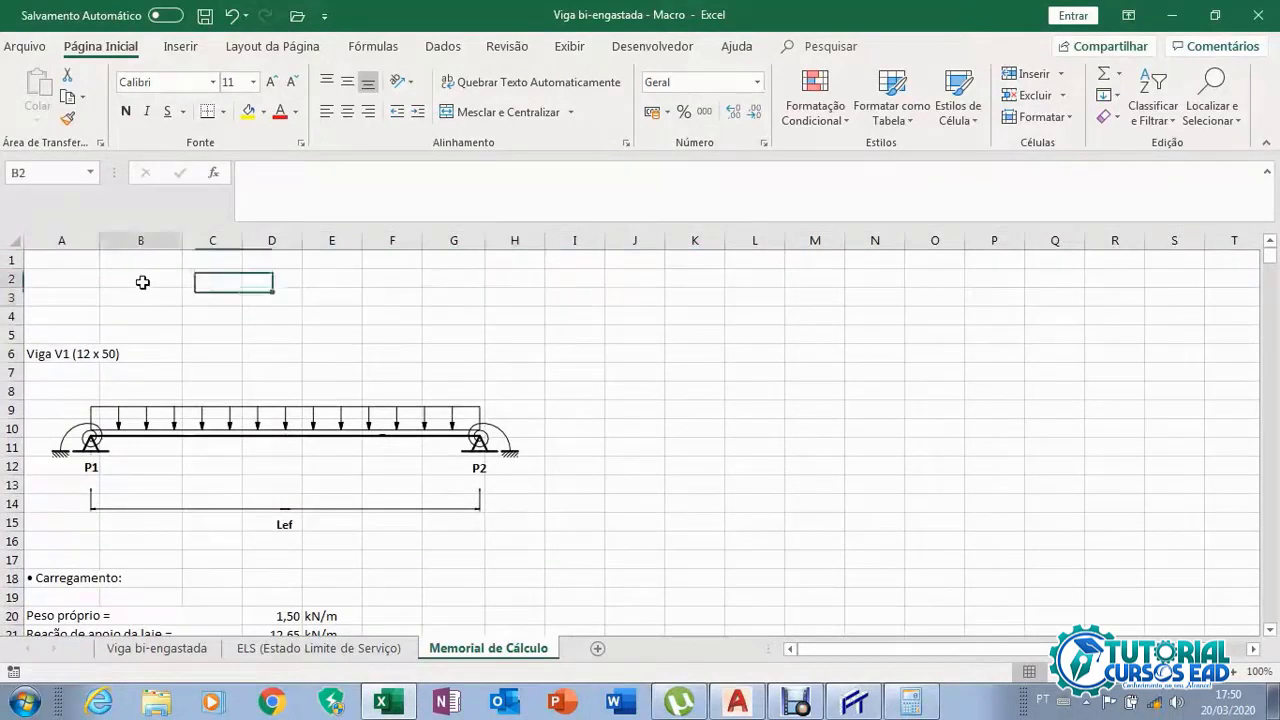
{"action": "type", "text": "gfdgdfg"}
{"action": "left_click", "coordinate": [246, 281]}
{"action": "type", "text": "gfdgdfgd"}
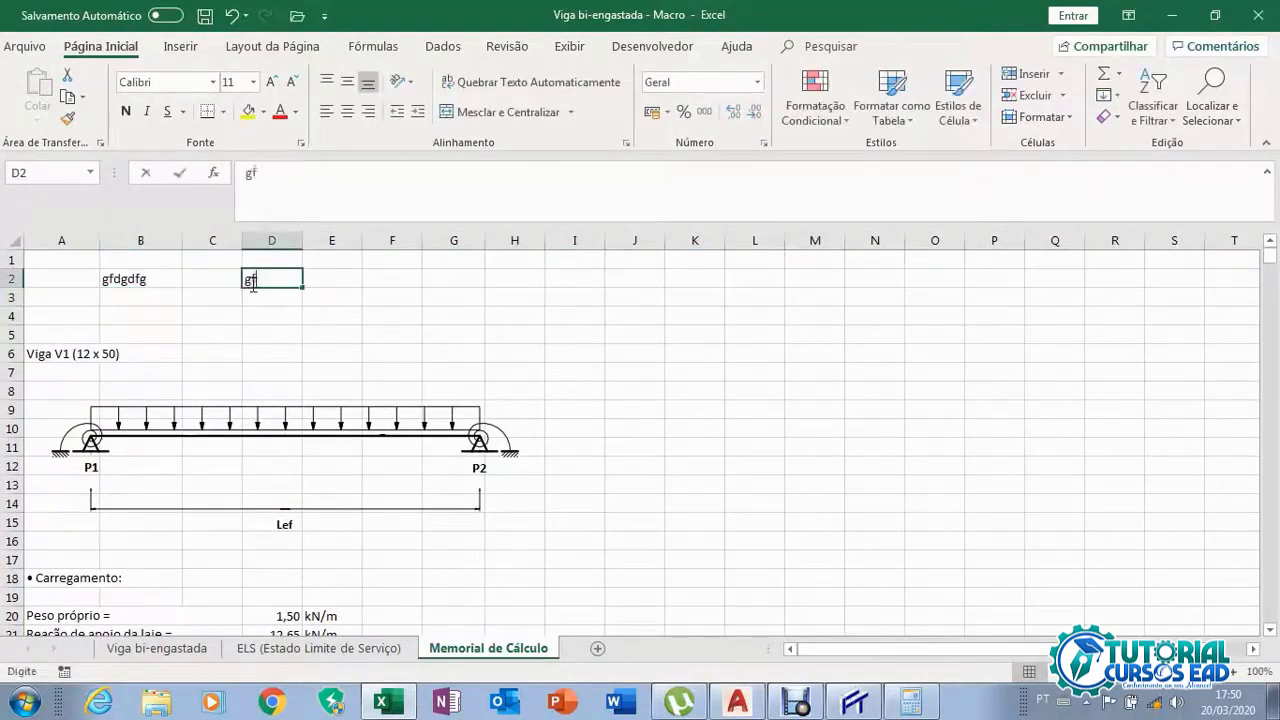
{"action": "left_click", "coordinate": [212, 280]}
{"action": "type", "text": "fgdffd"}
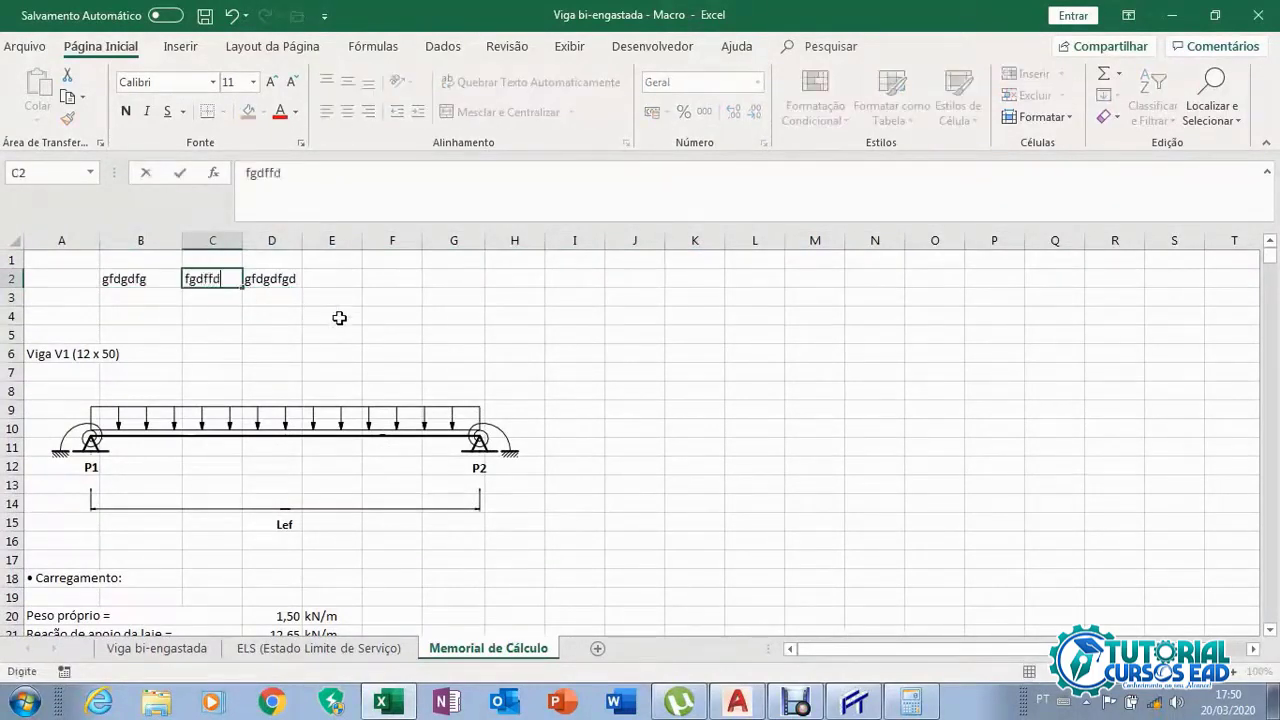
{"action": "left_click", "coordinate": [335, 316]}
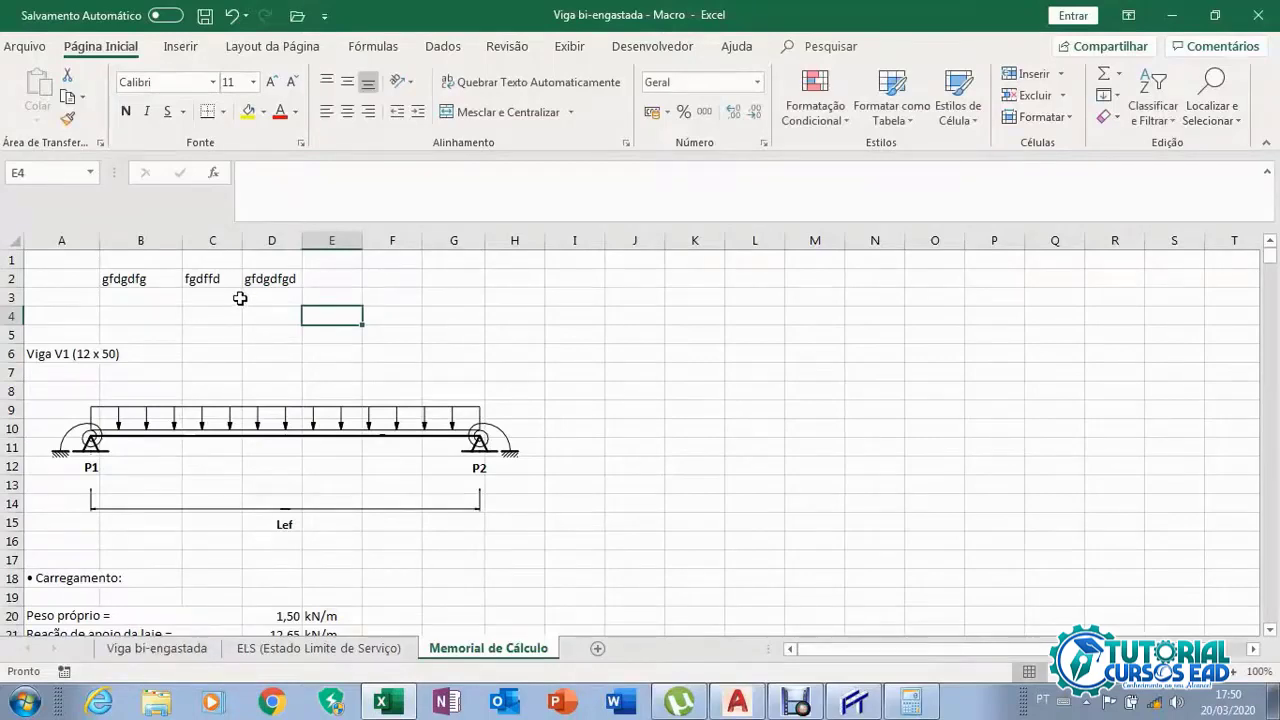
Generate the report PDF again from the Viga bi-engastada sheet, check the sample header on its first page and close the PDF
{"action": "left_click", "coordinate": [183, 650]}
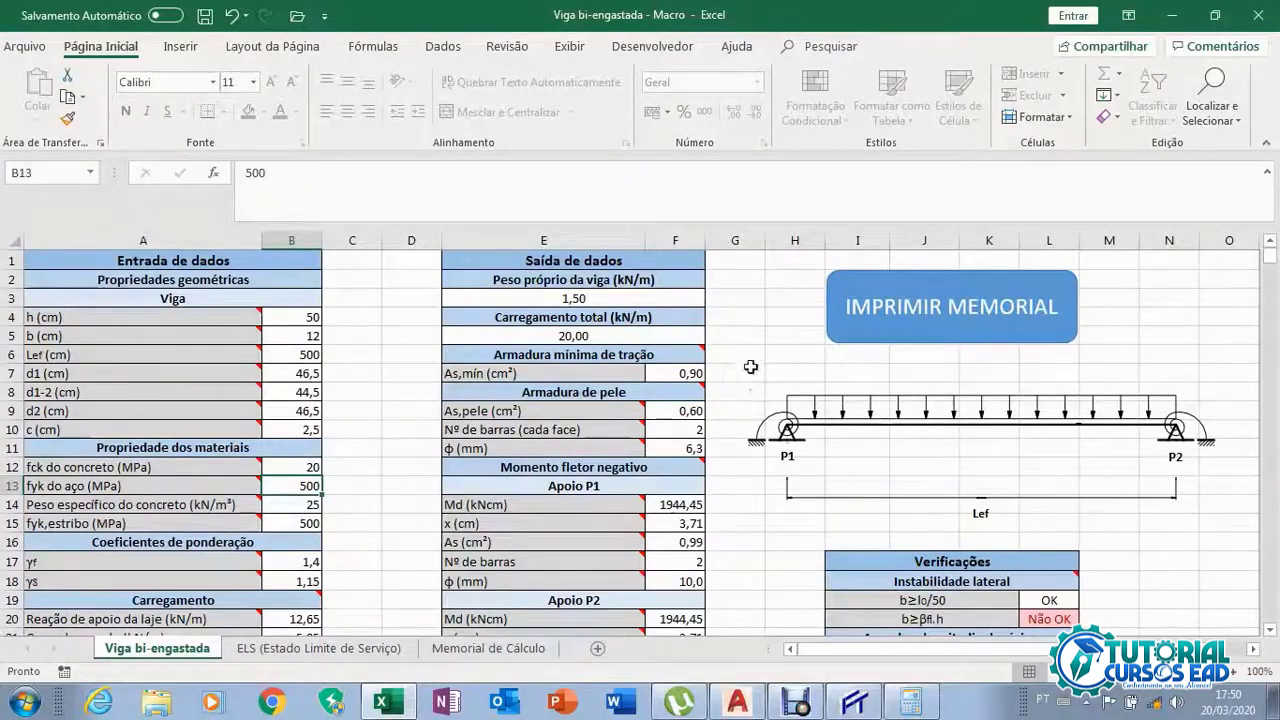
{"action": "left_click", "coordinate": [907, 330]}
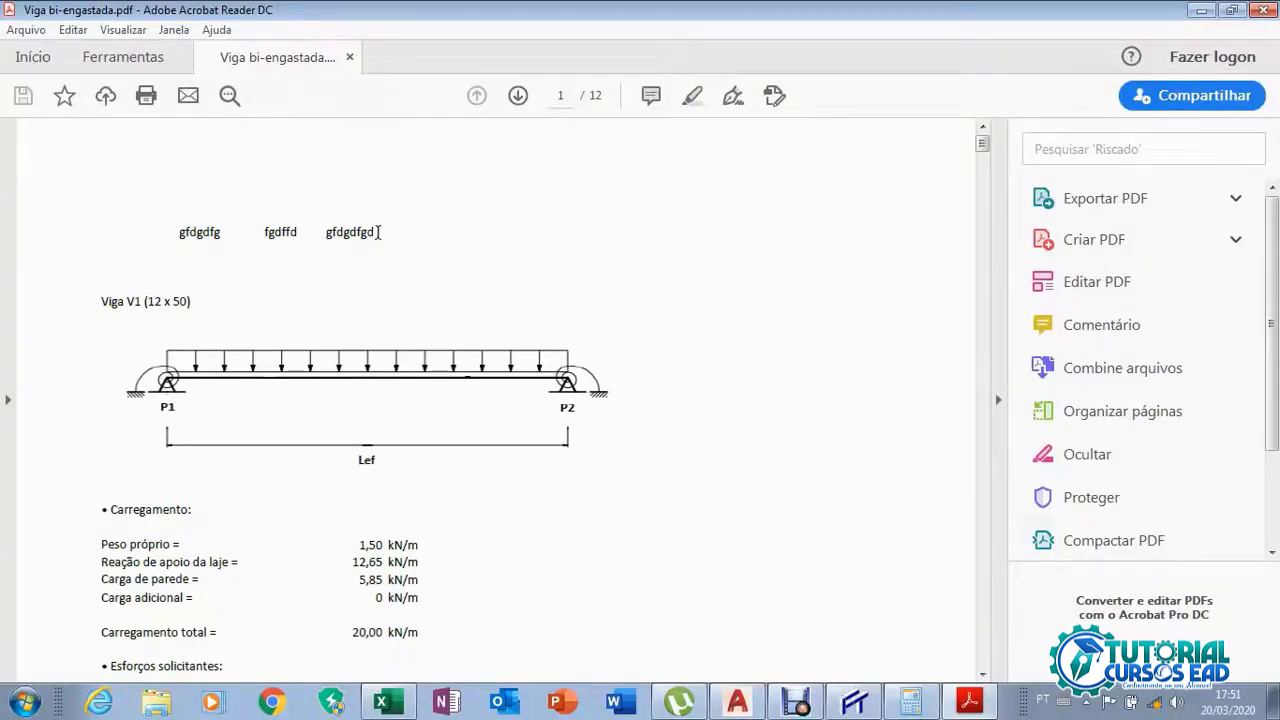
{"action": "left_click_drag", "start_coordinate": [378, 232], "coordinate": [180, 235]}
{"action": "scroll", "coordinate": [838, 240], "scroll_direction": "down", "scroll_amount": 3}
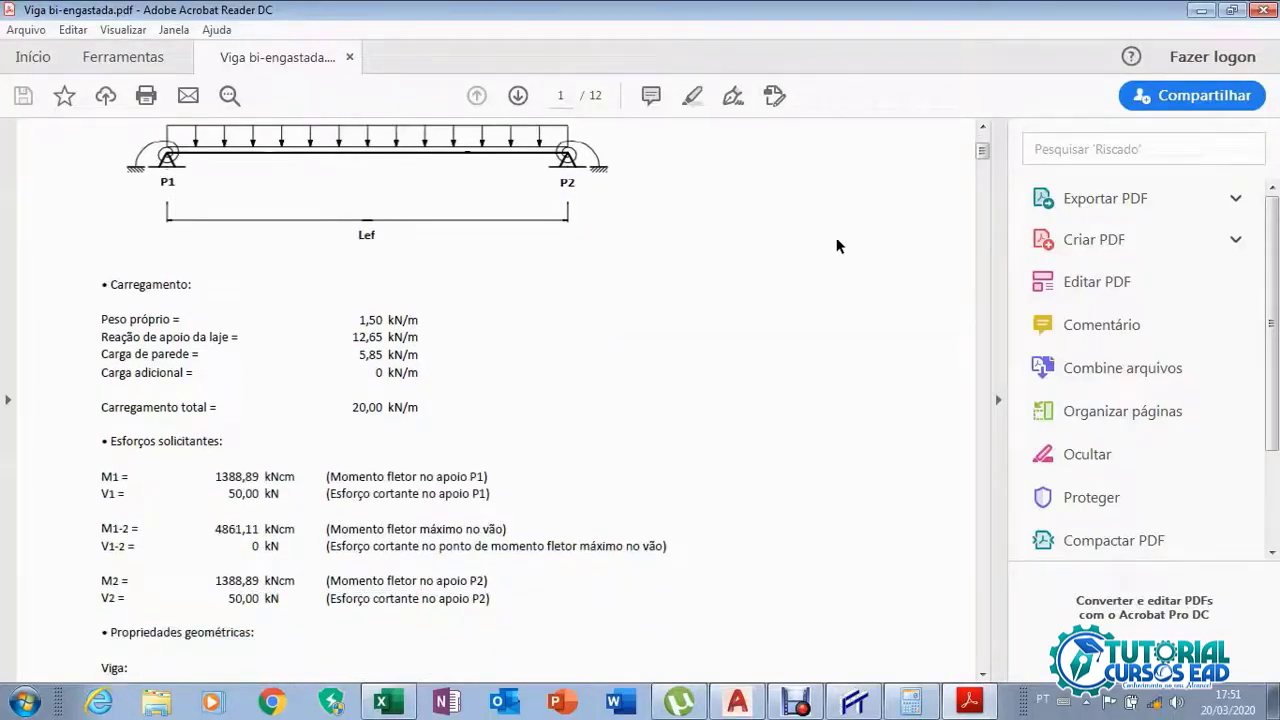
{"action": "scroll", "coordinate": [838, 245], "scroll_direction": "up", "scroll_amount": 4}
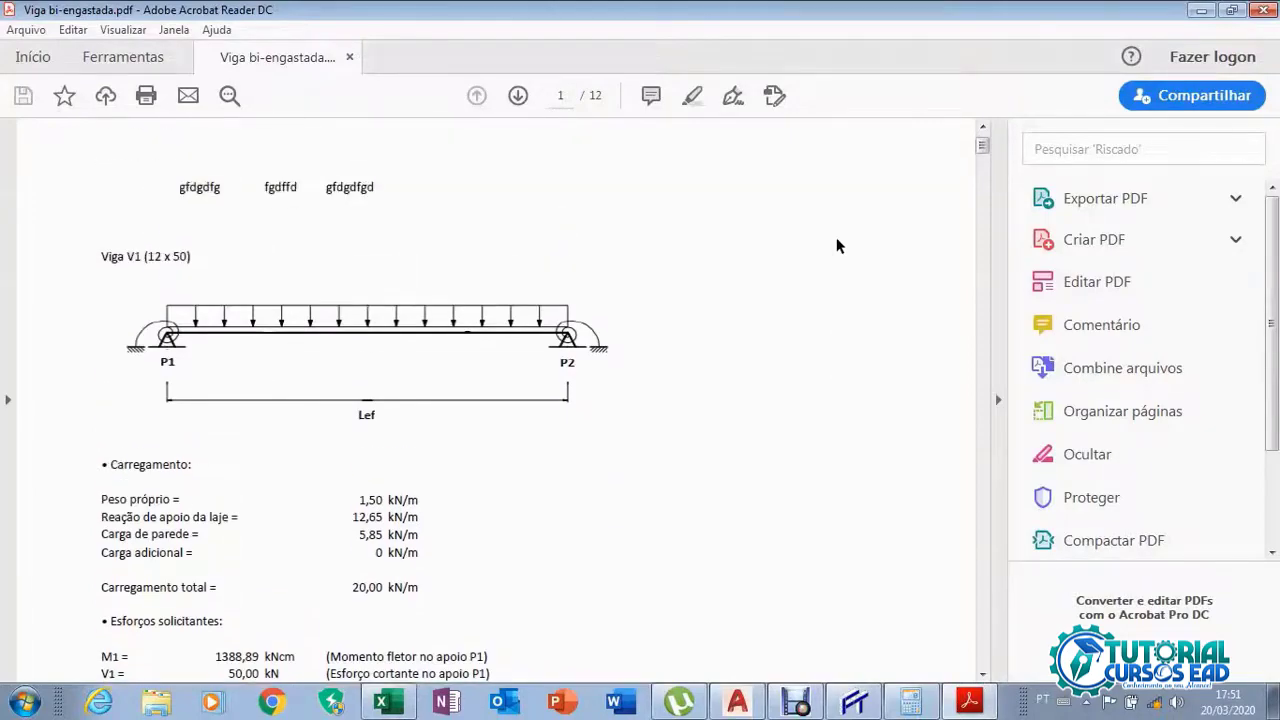
{"action": "left_click", "coordinate": [1265, 11]}
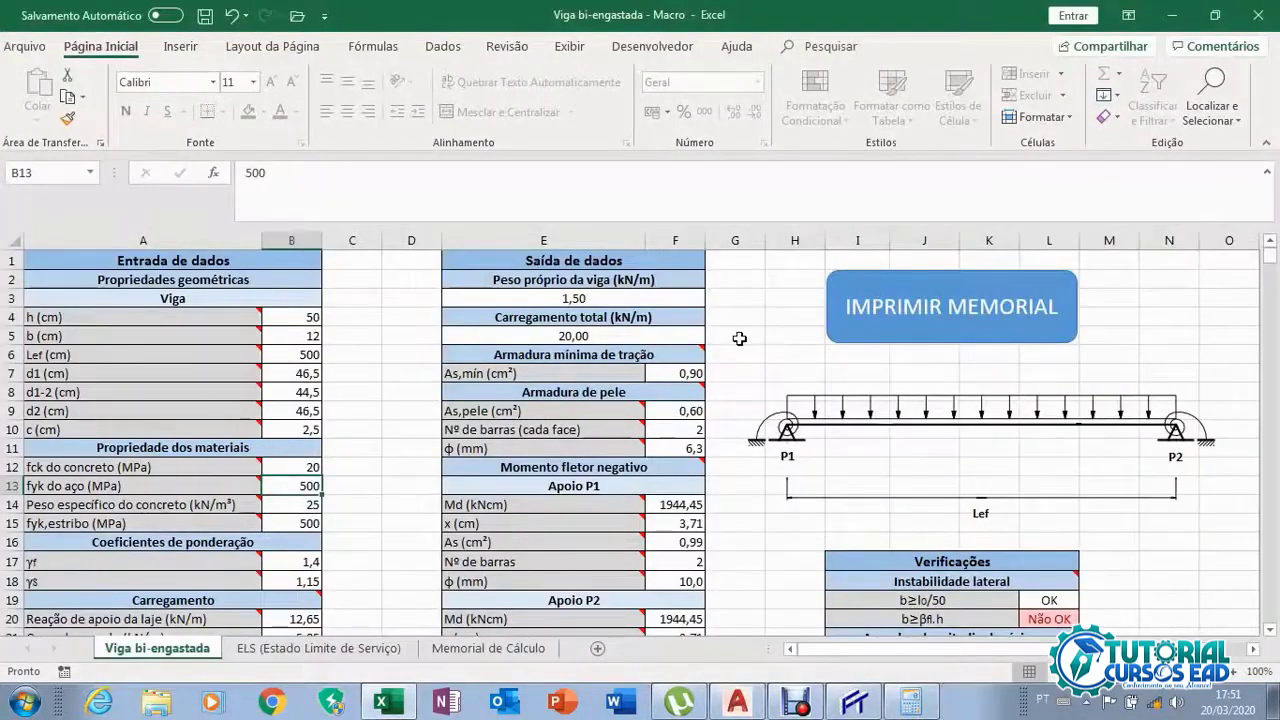
Look through the Viga bi-engastada sheet's results, verifications, notes and bibliographic references
{"action": "scroll", "coordinate": [739, 339], "scroll_direction": "down", "scroll_amount": 3}
{"action": "scroll", "coordinate": [739, 339], "scroll_direction": "down", "scroll_amount": 16}
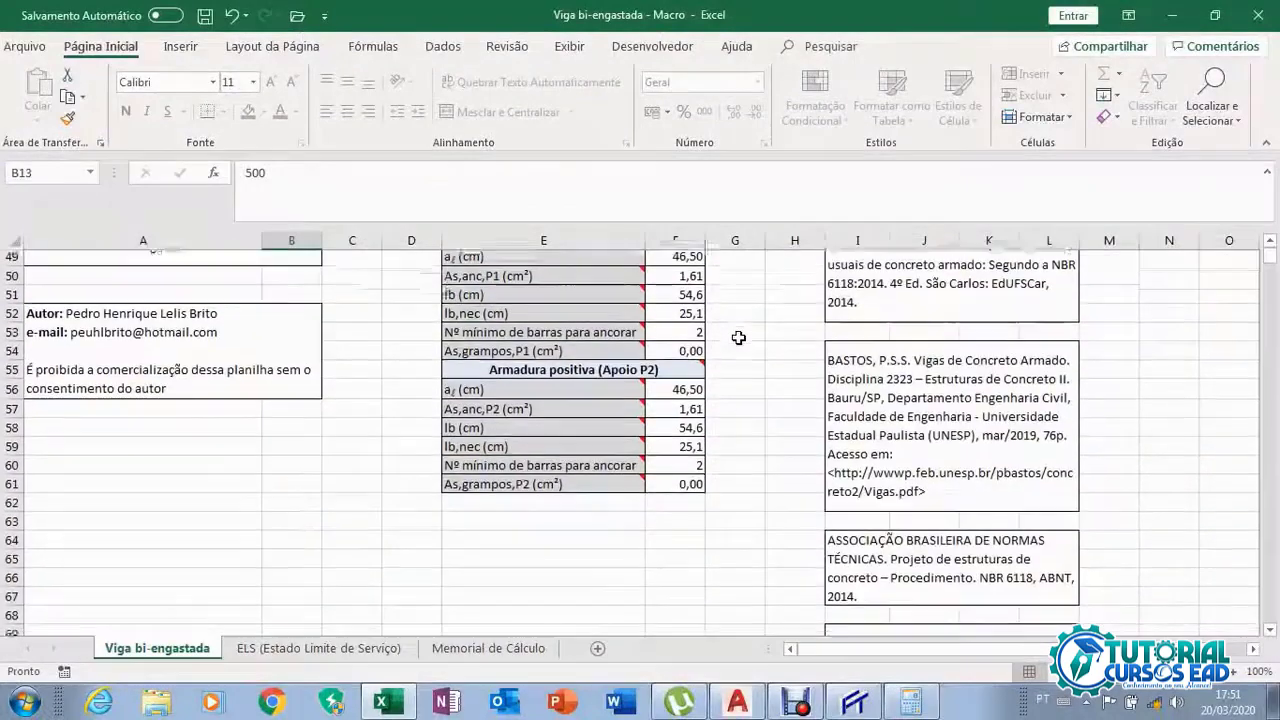
{"action": "scroll", "coordinate": [739, 339], "scroll_direction": "up", "scroll_amount": 6}
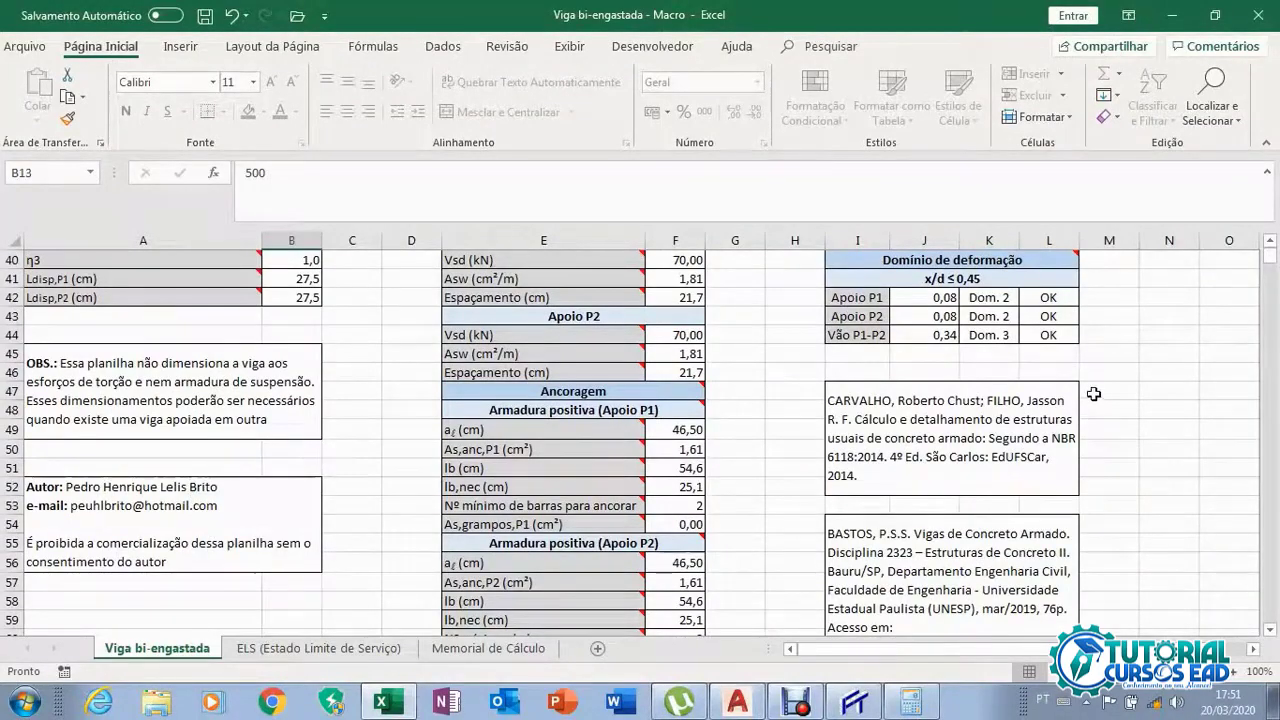
{"action": "scroll", "coordinate": [818, 427], "scroll_direction": "down", "scroll_amount": 9}
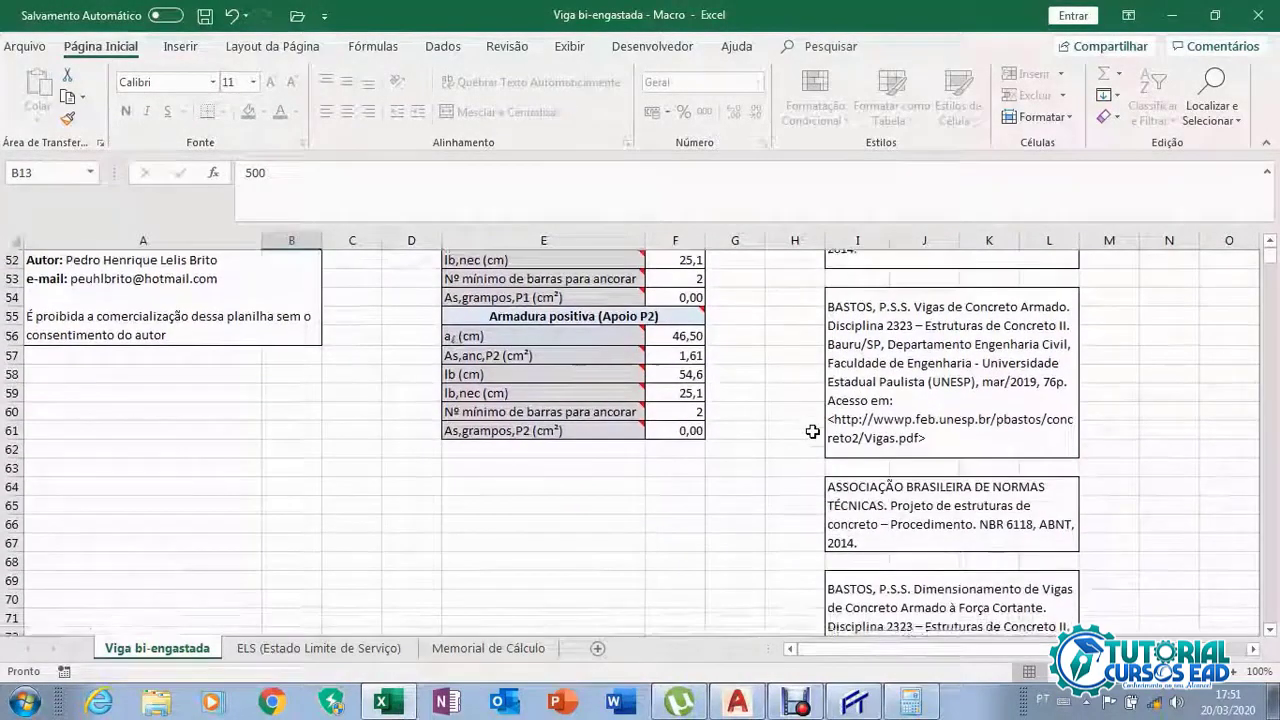
{"action": "scroll", "coordinate": [810, 431], "scroll_direction": "down", "scroll_amount": 8}
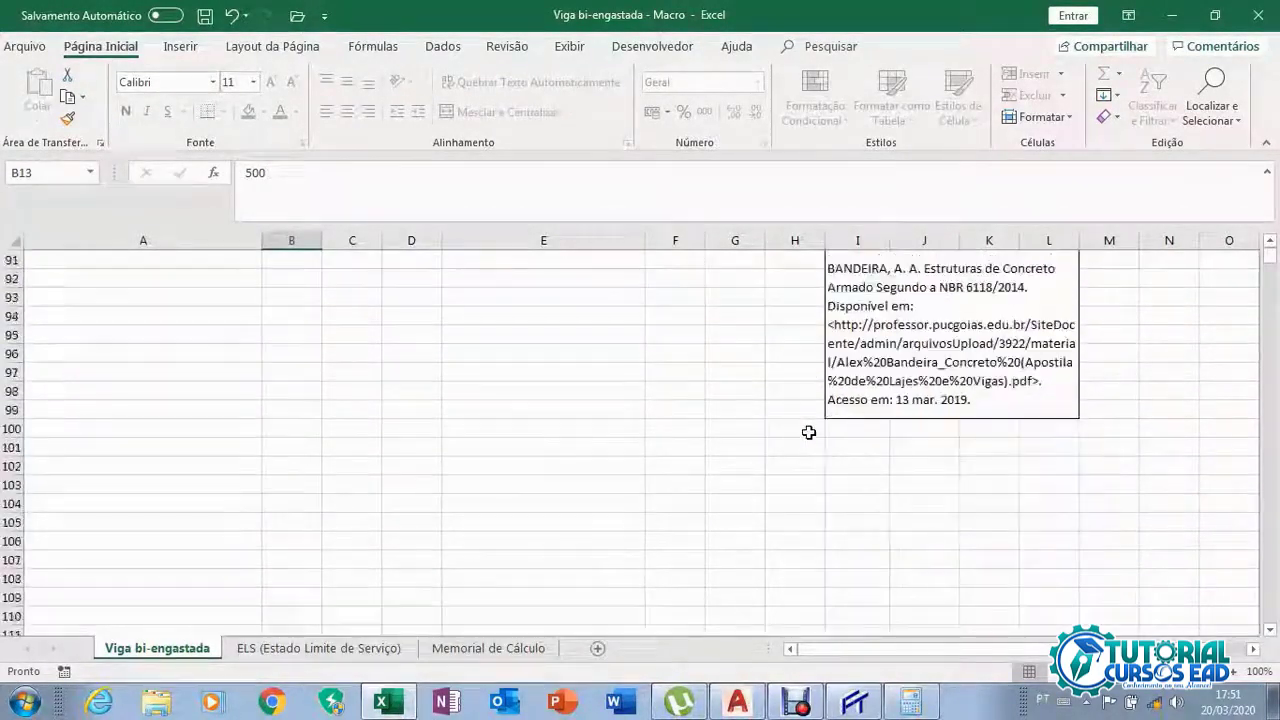
{"action": "scroll", "coordinate": [1096, 461], "scroll_direction": "up", "scroll_amount": 2}
{"action": "scroll", "coordinate": [1096, 461], "scroll_direction": "up", "scroll_amount": 20}
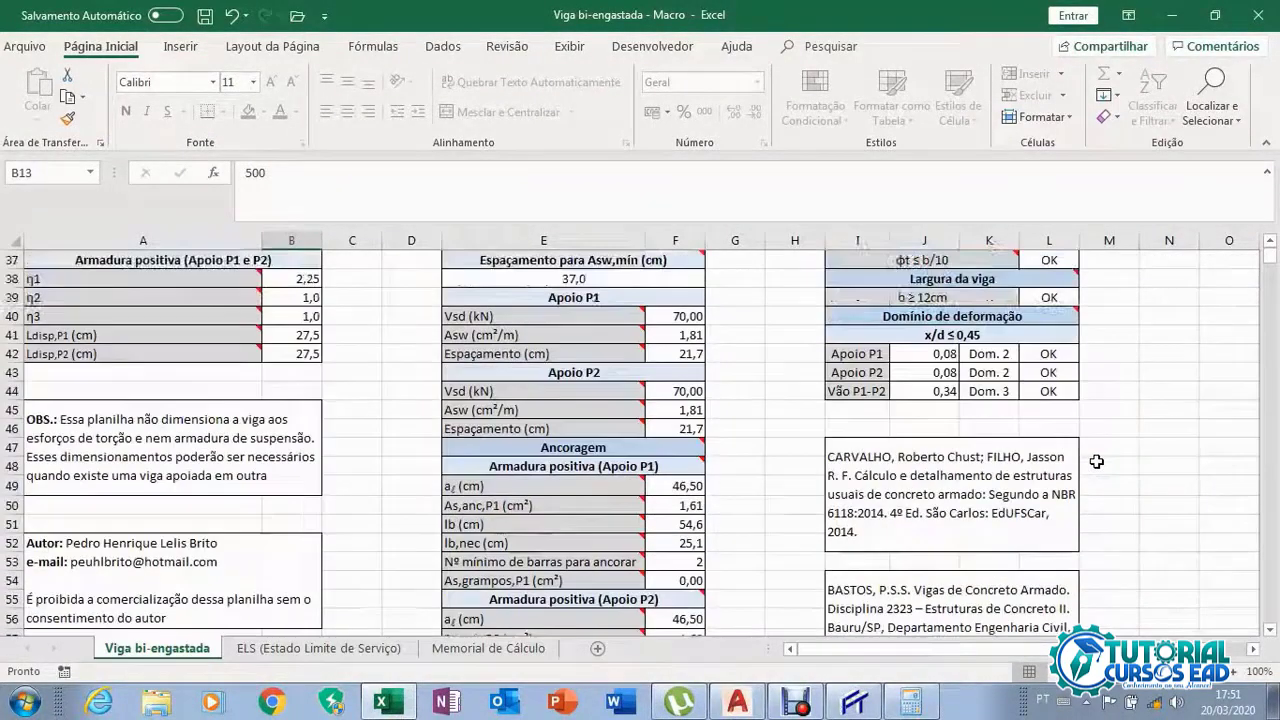
{"action": "scroll", "coordinate": [1096, 461], "scroll_direction": "up", "scroll_amount": 4}
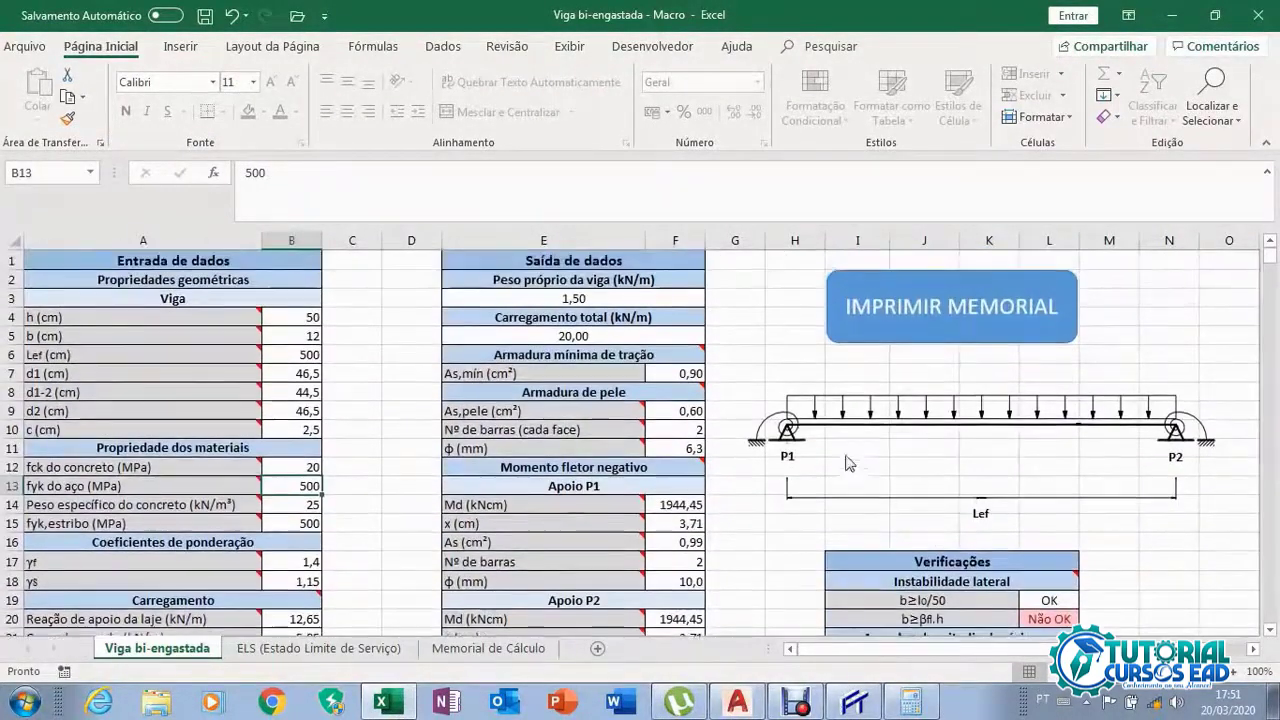